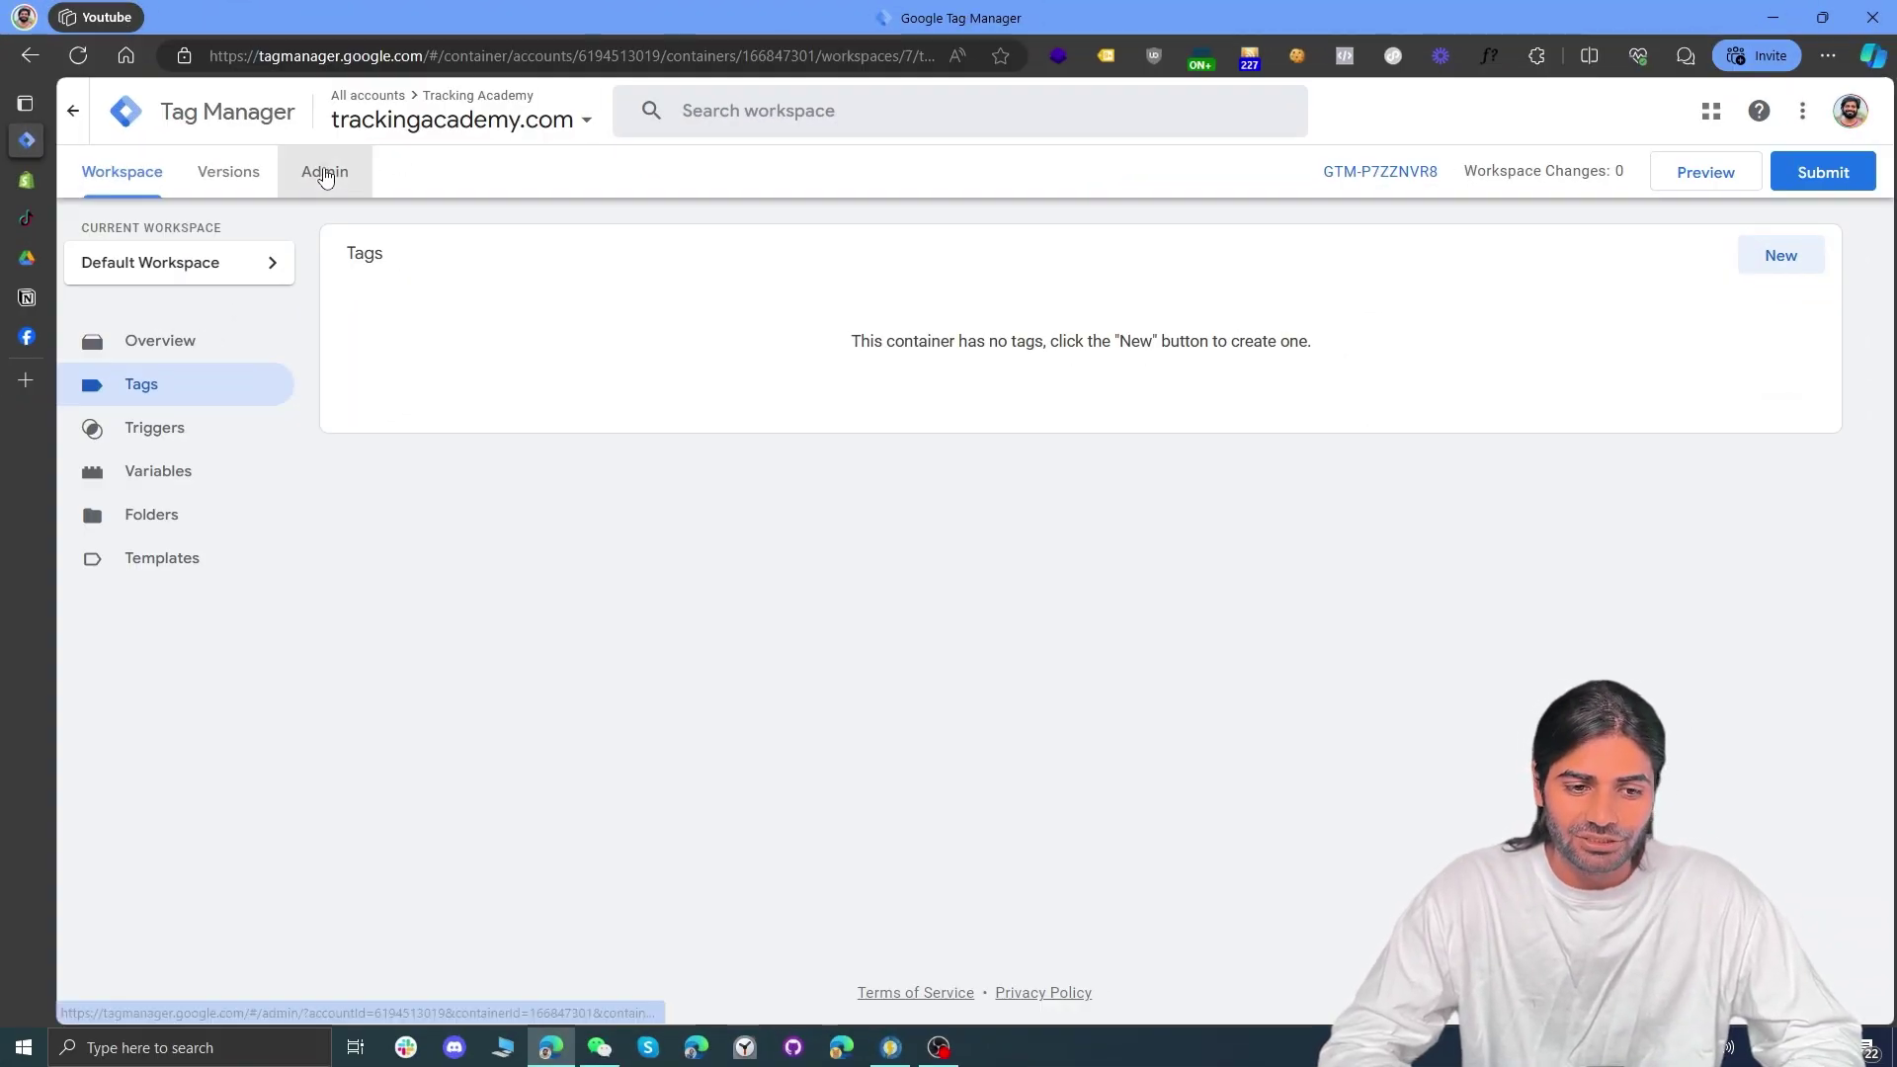
Step: Open the Google Tag Manager installation instructions for the trackingacademy.com container and highlight the head and body snippets
left_click(325, 172)
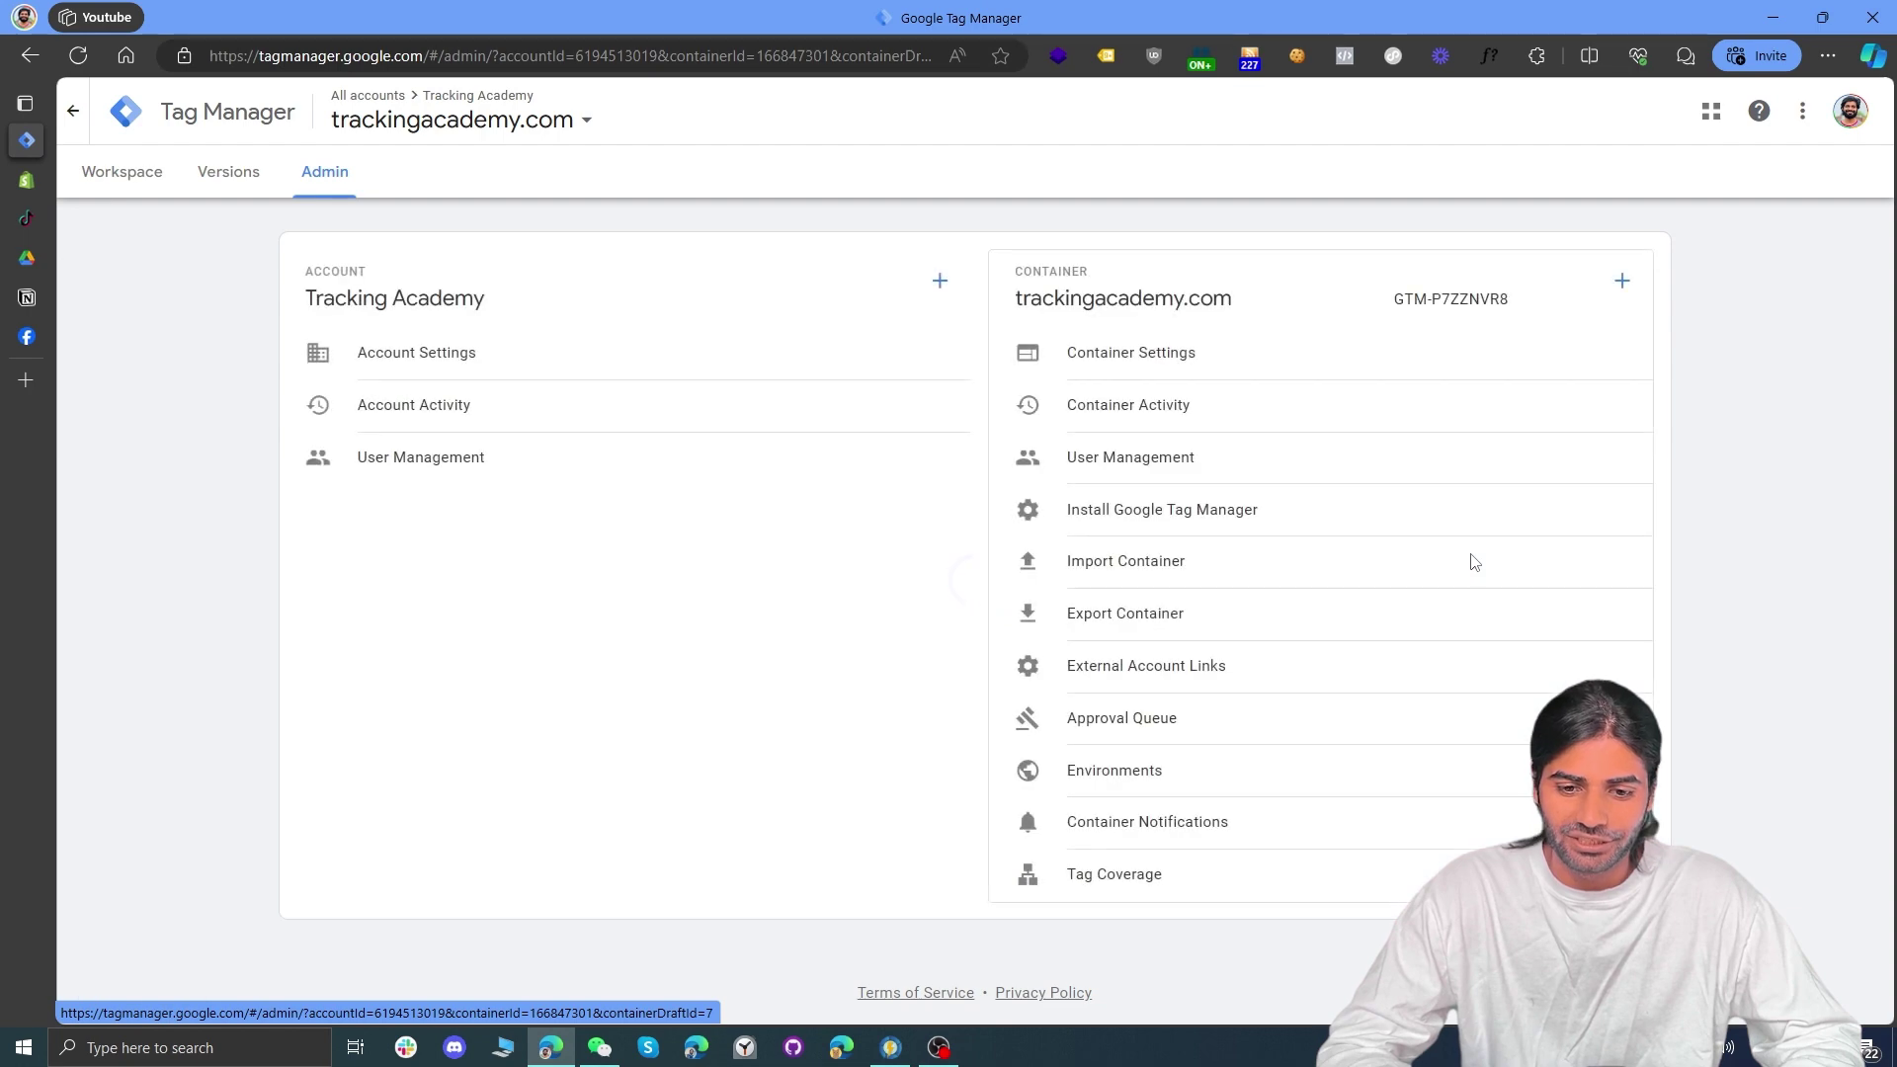
left_click(1306, 521)
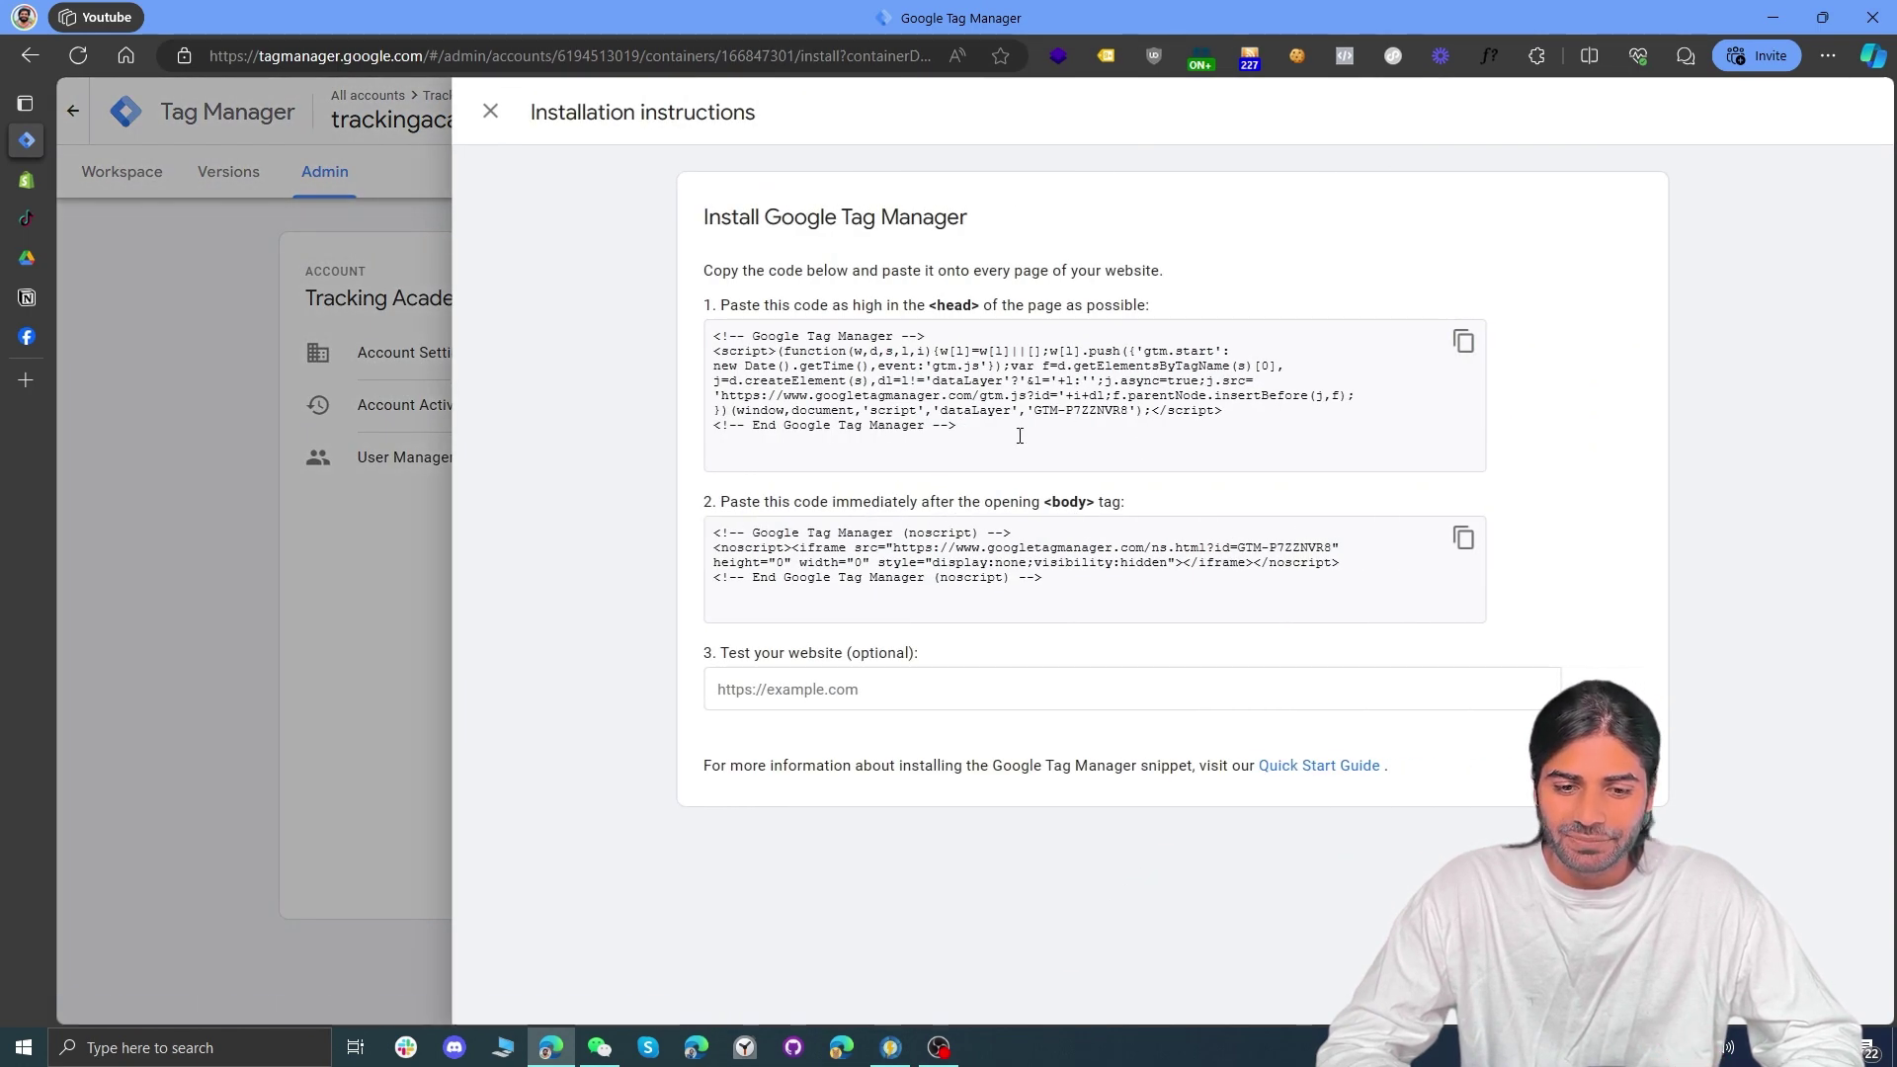
left_click_drag(1016, 432, 701, 339)
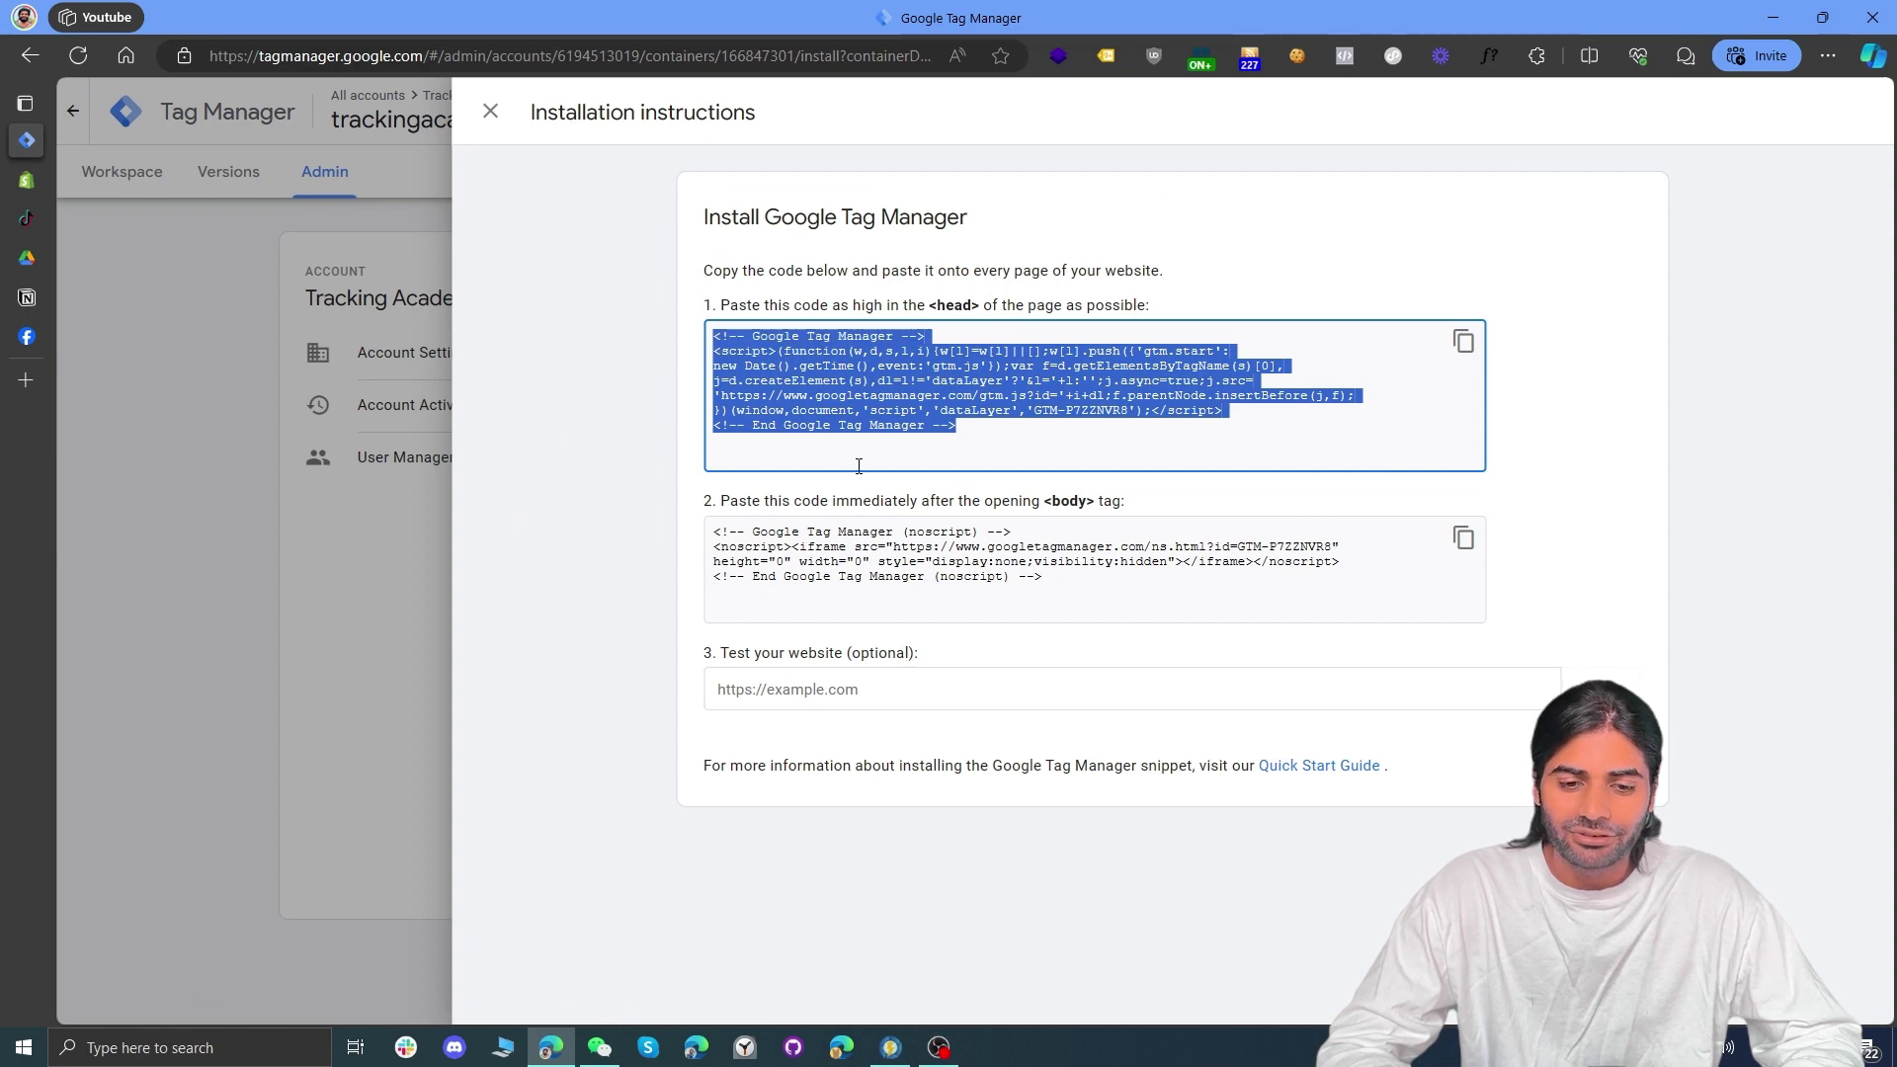
left_click_drag(1057, 576, 689, 529)
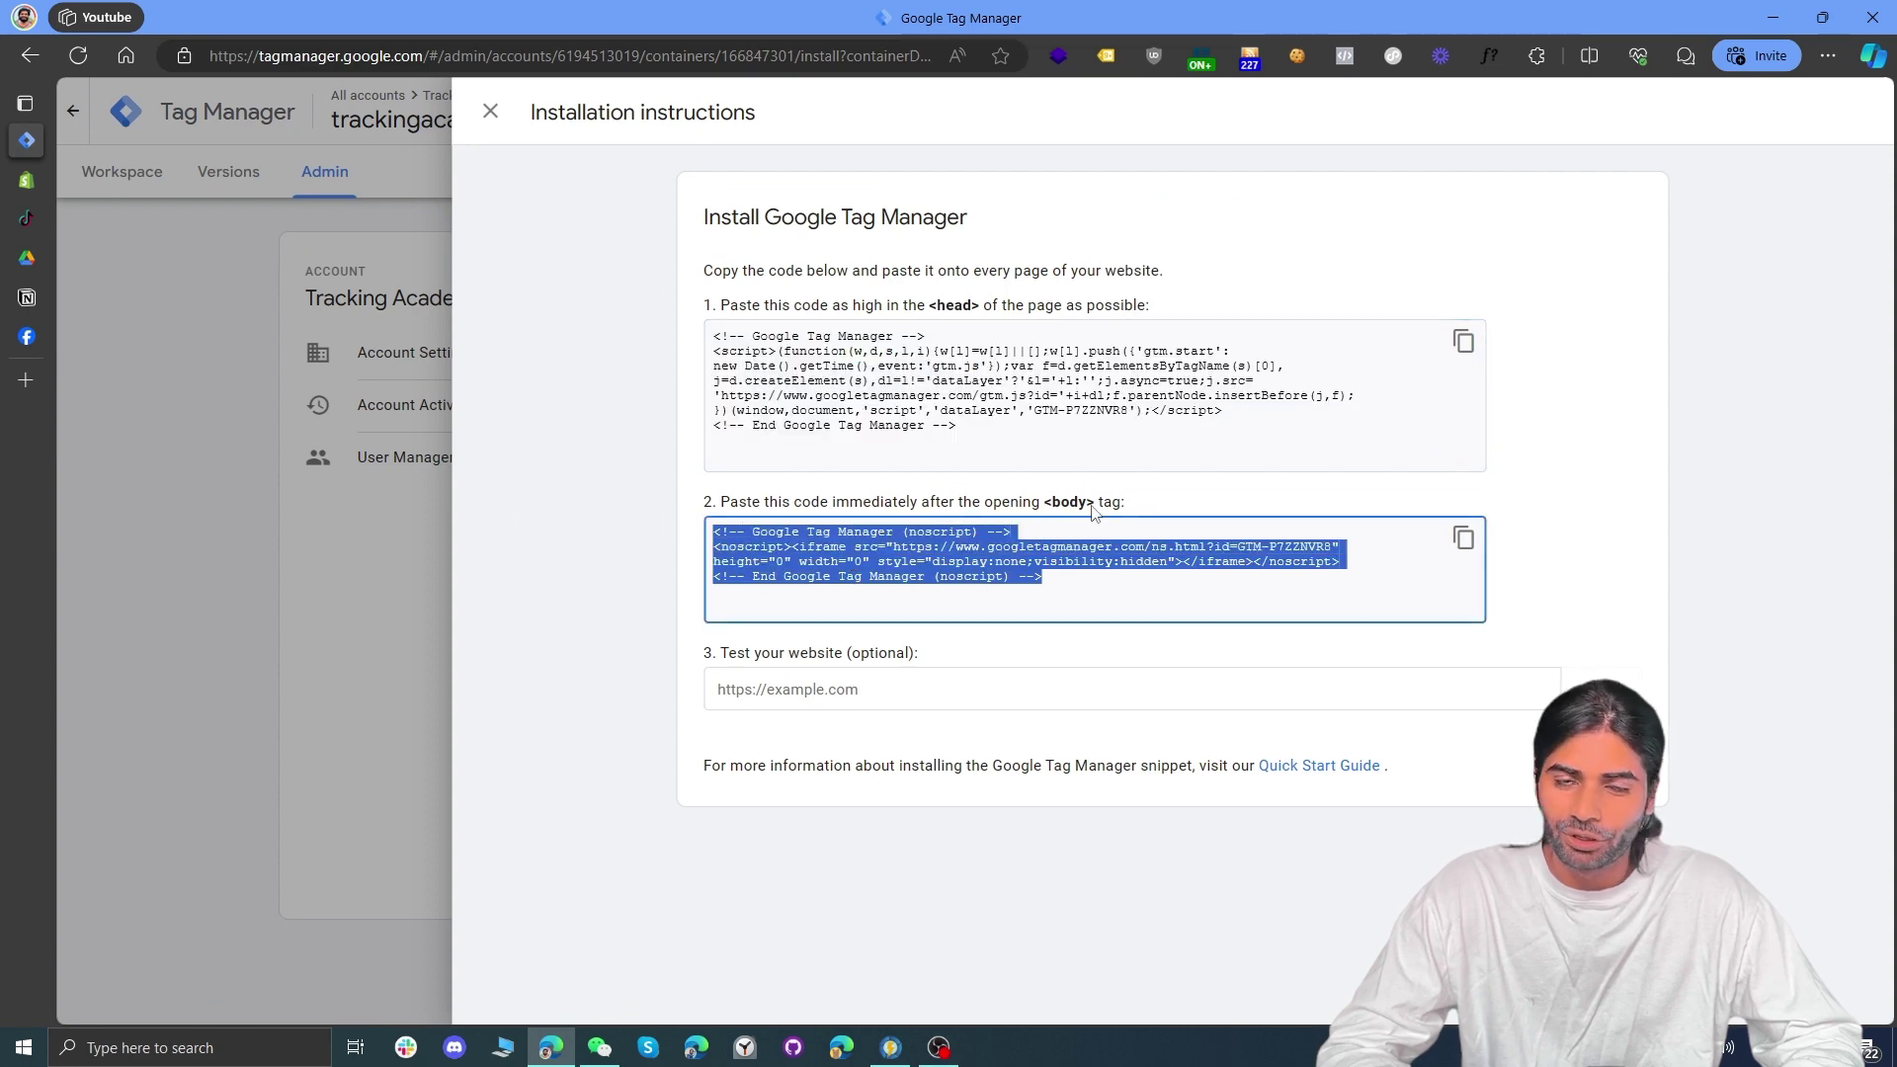
Step: Switch to the Shopify admin and open the code of the current Dawn theme for editing
key("ctrl+Tab")
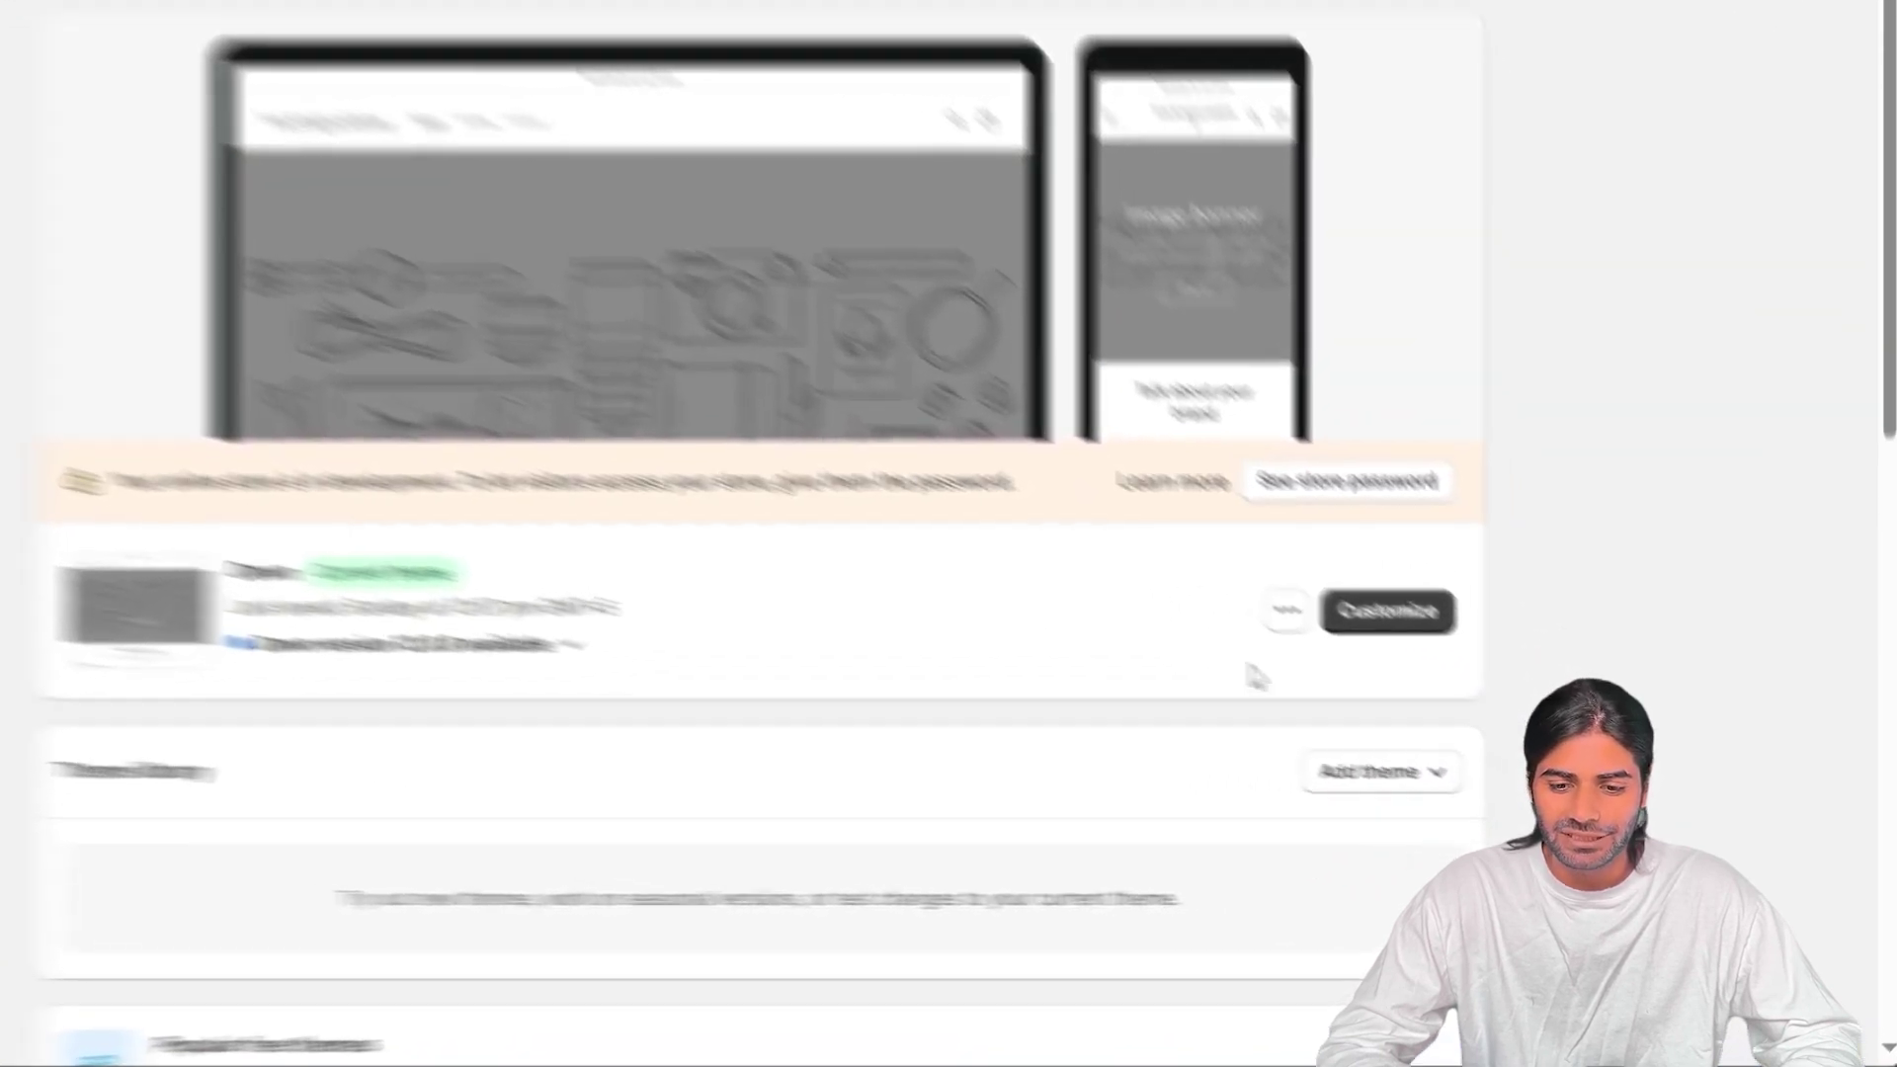
left_click(1286, 620)
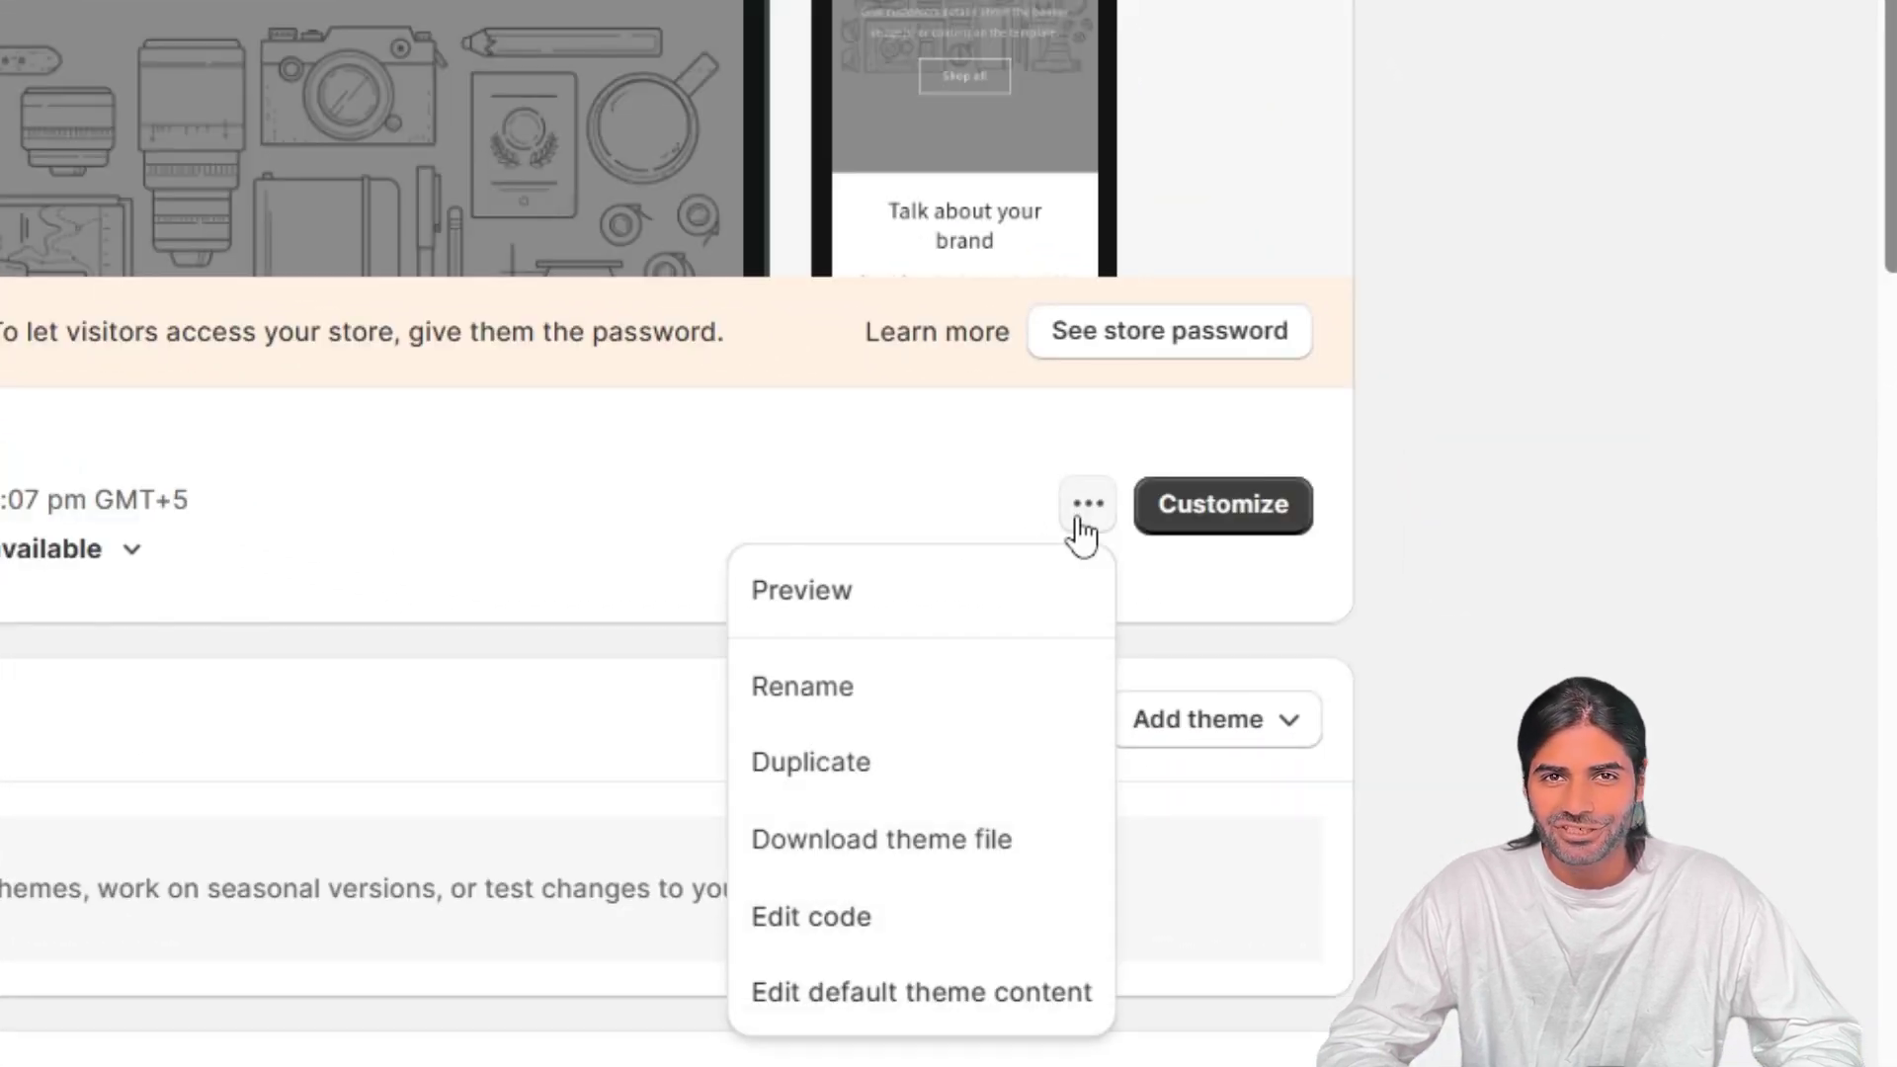
left_click(869, 928)
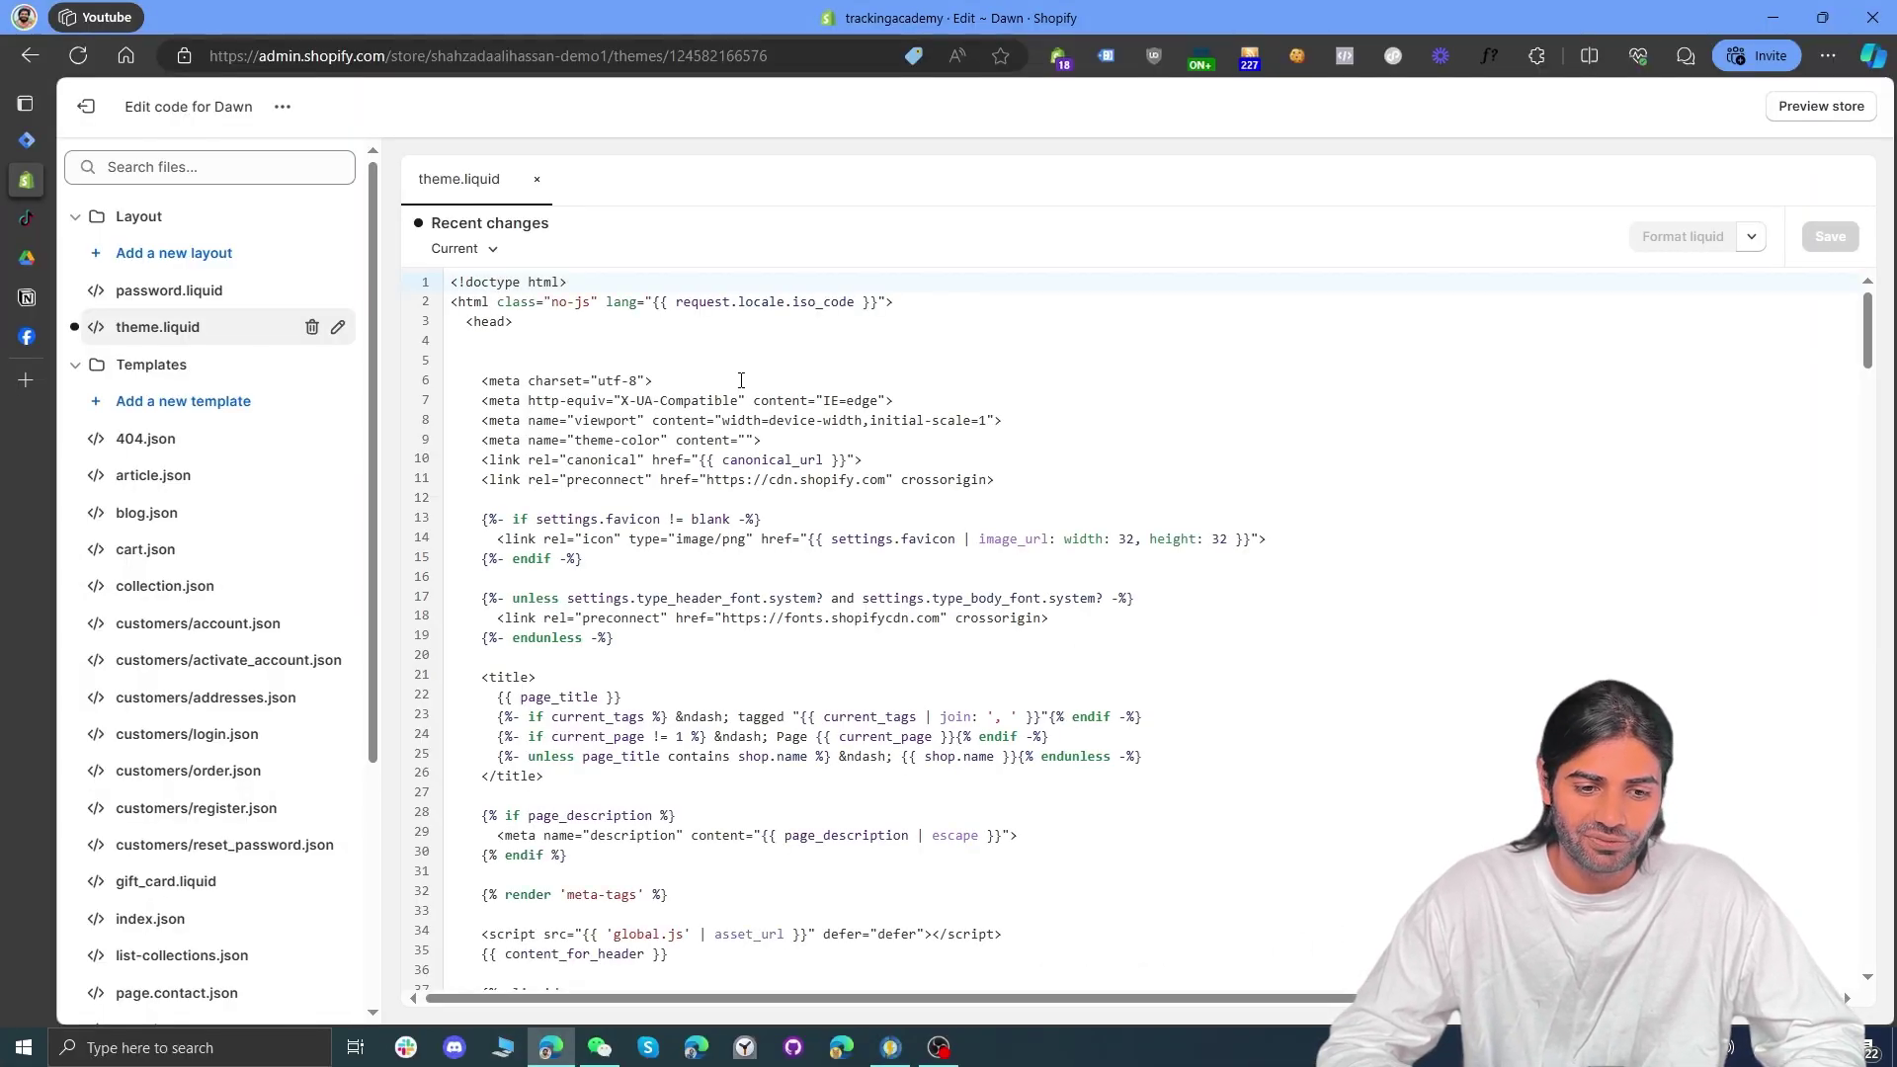
Step: Paste the Google Tag Manager head snippet on the blank line directly below the opening <head> tag in theme.liquid
left_click(436, 323)
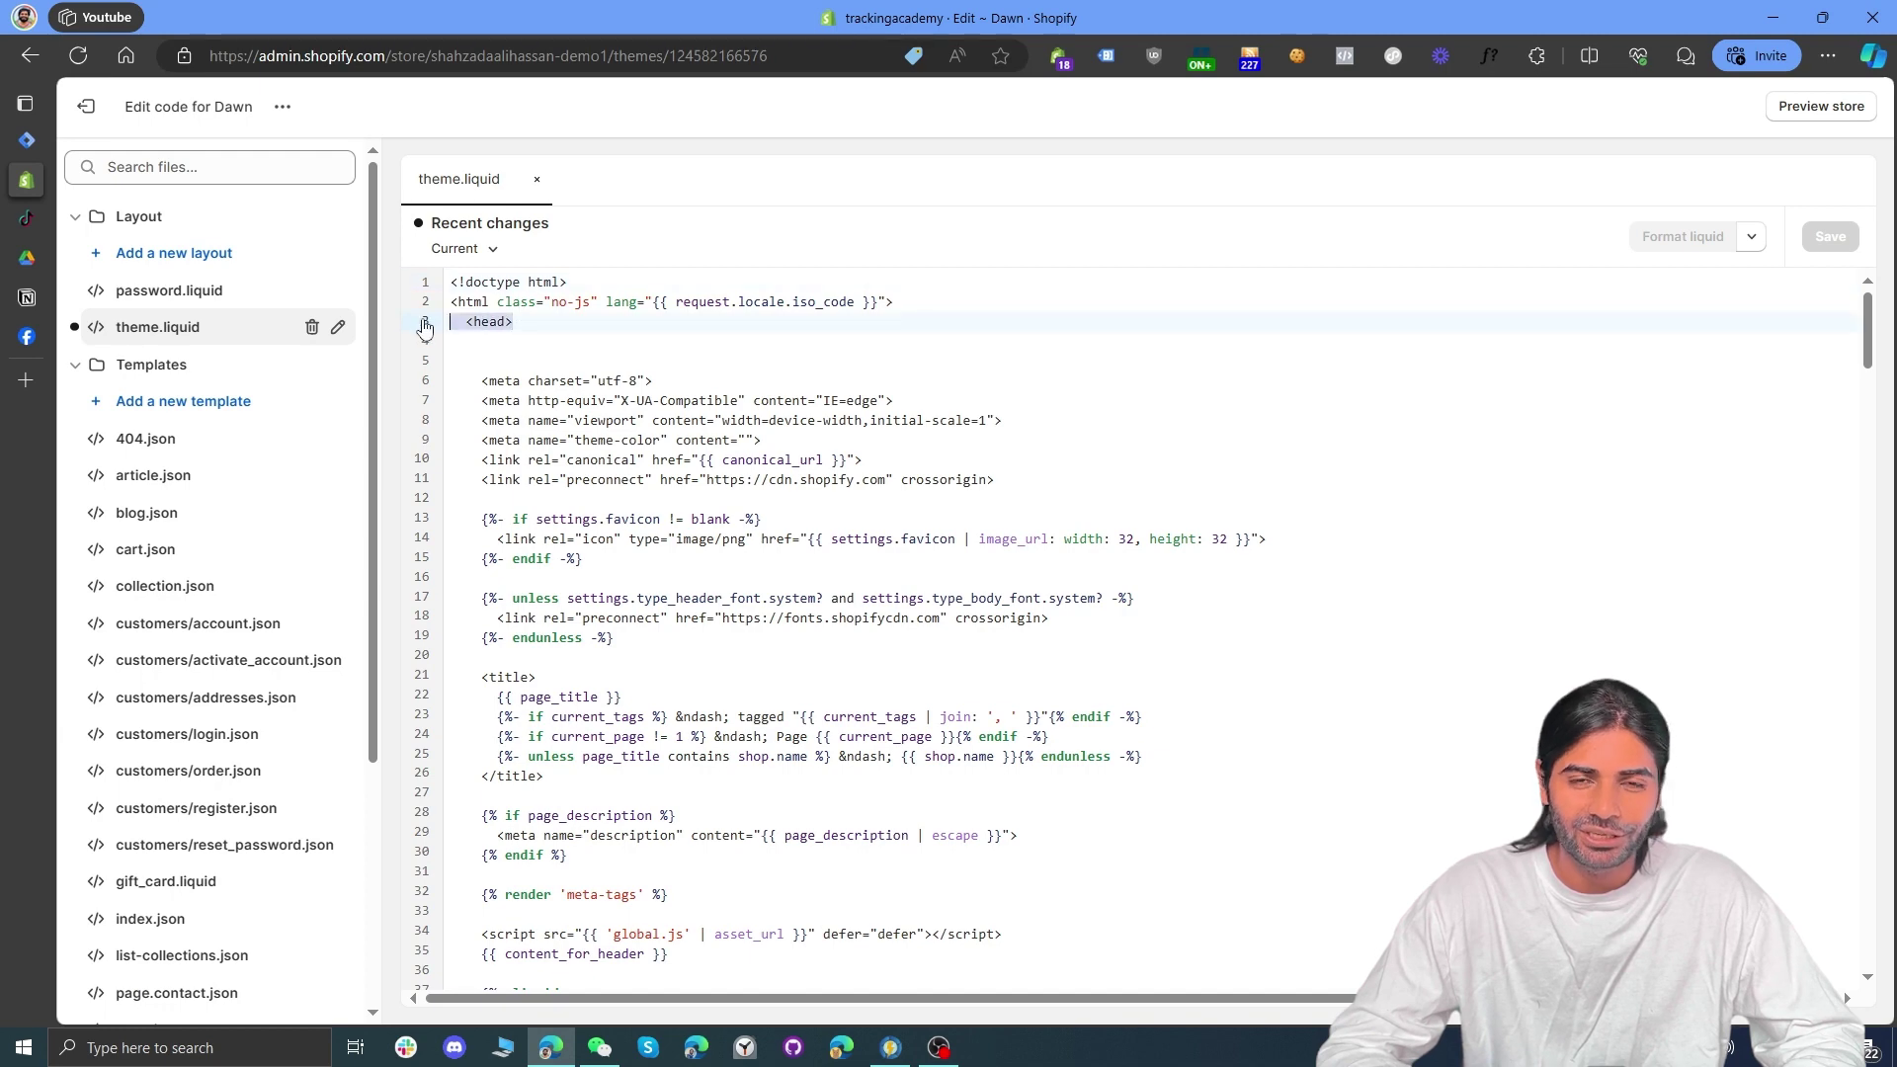
left_click(452, 342)
right_click(457, 346)
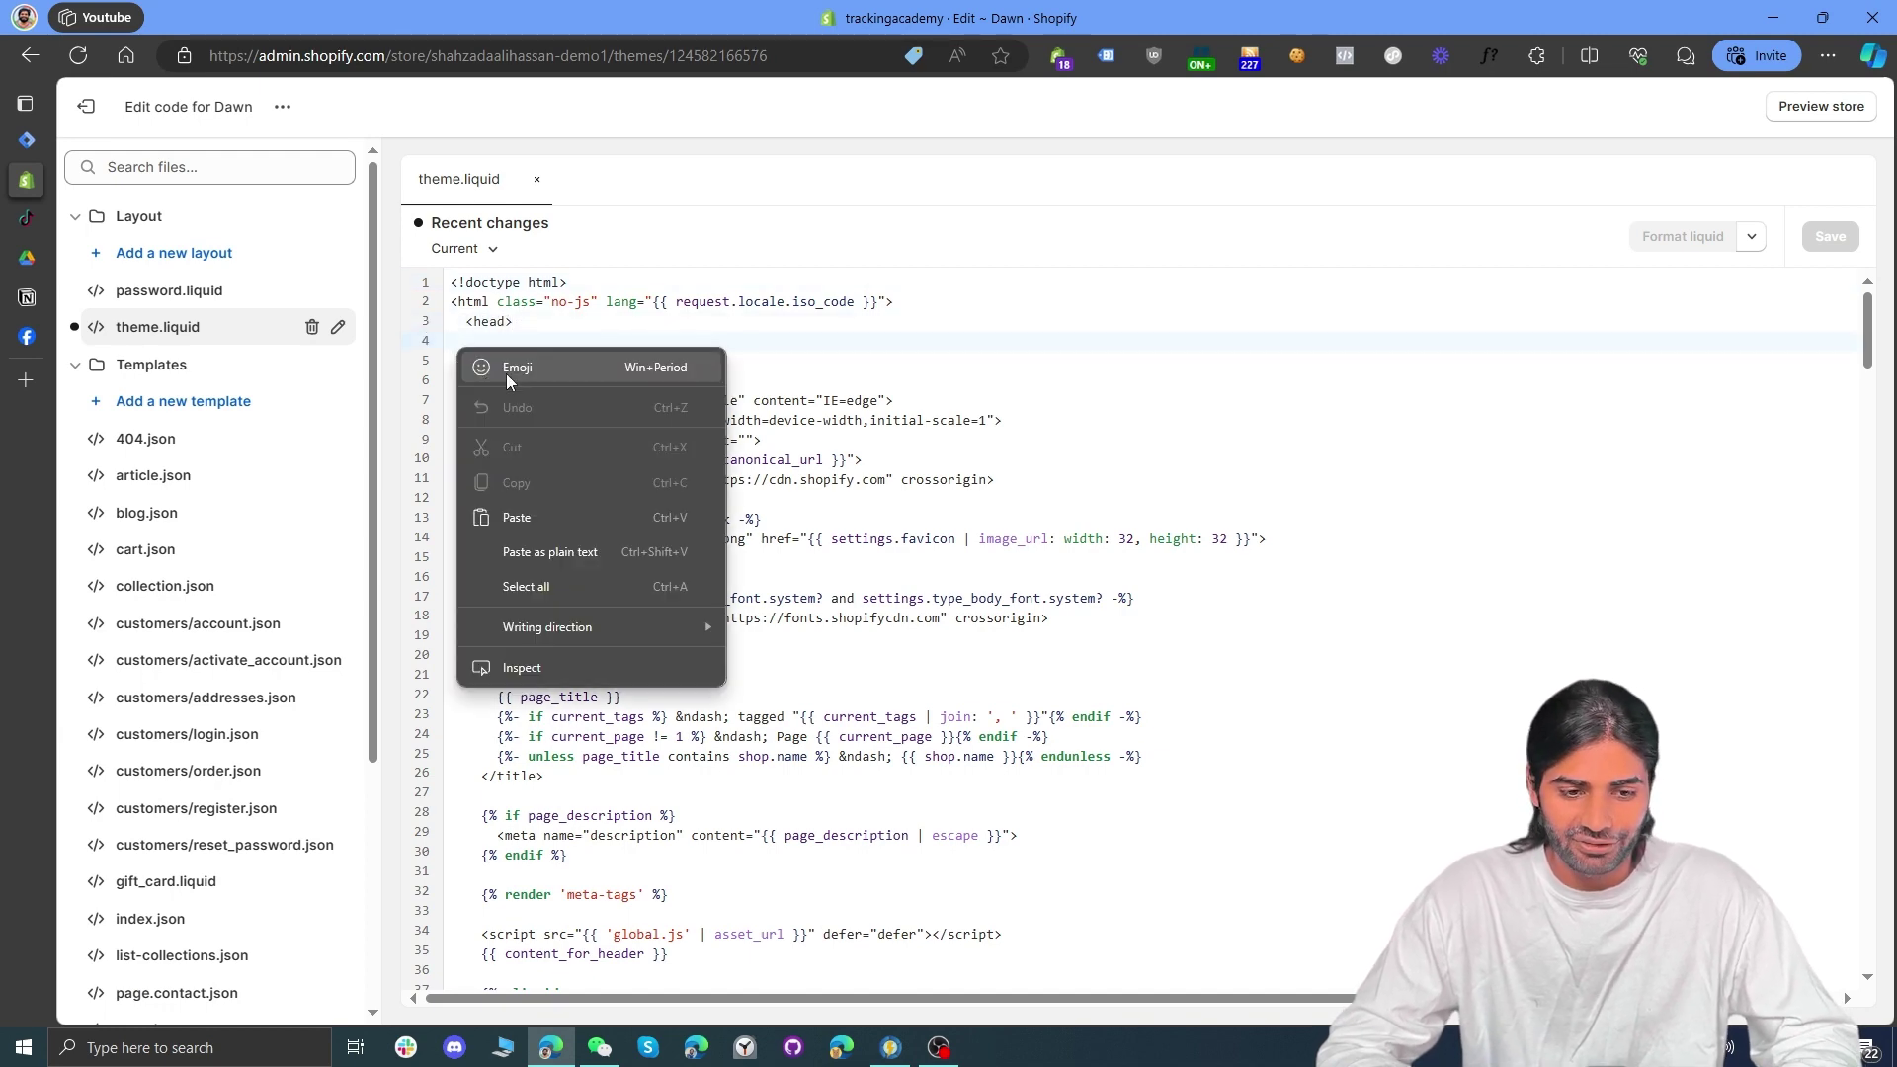
right_click(735, 340)
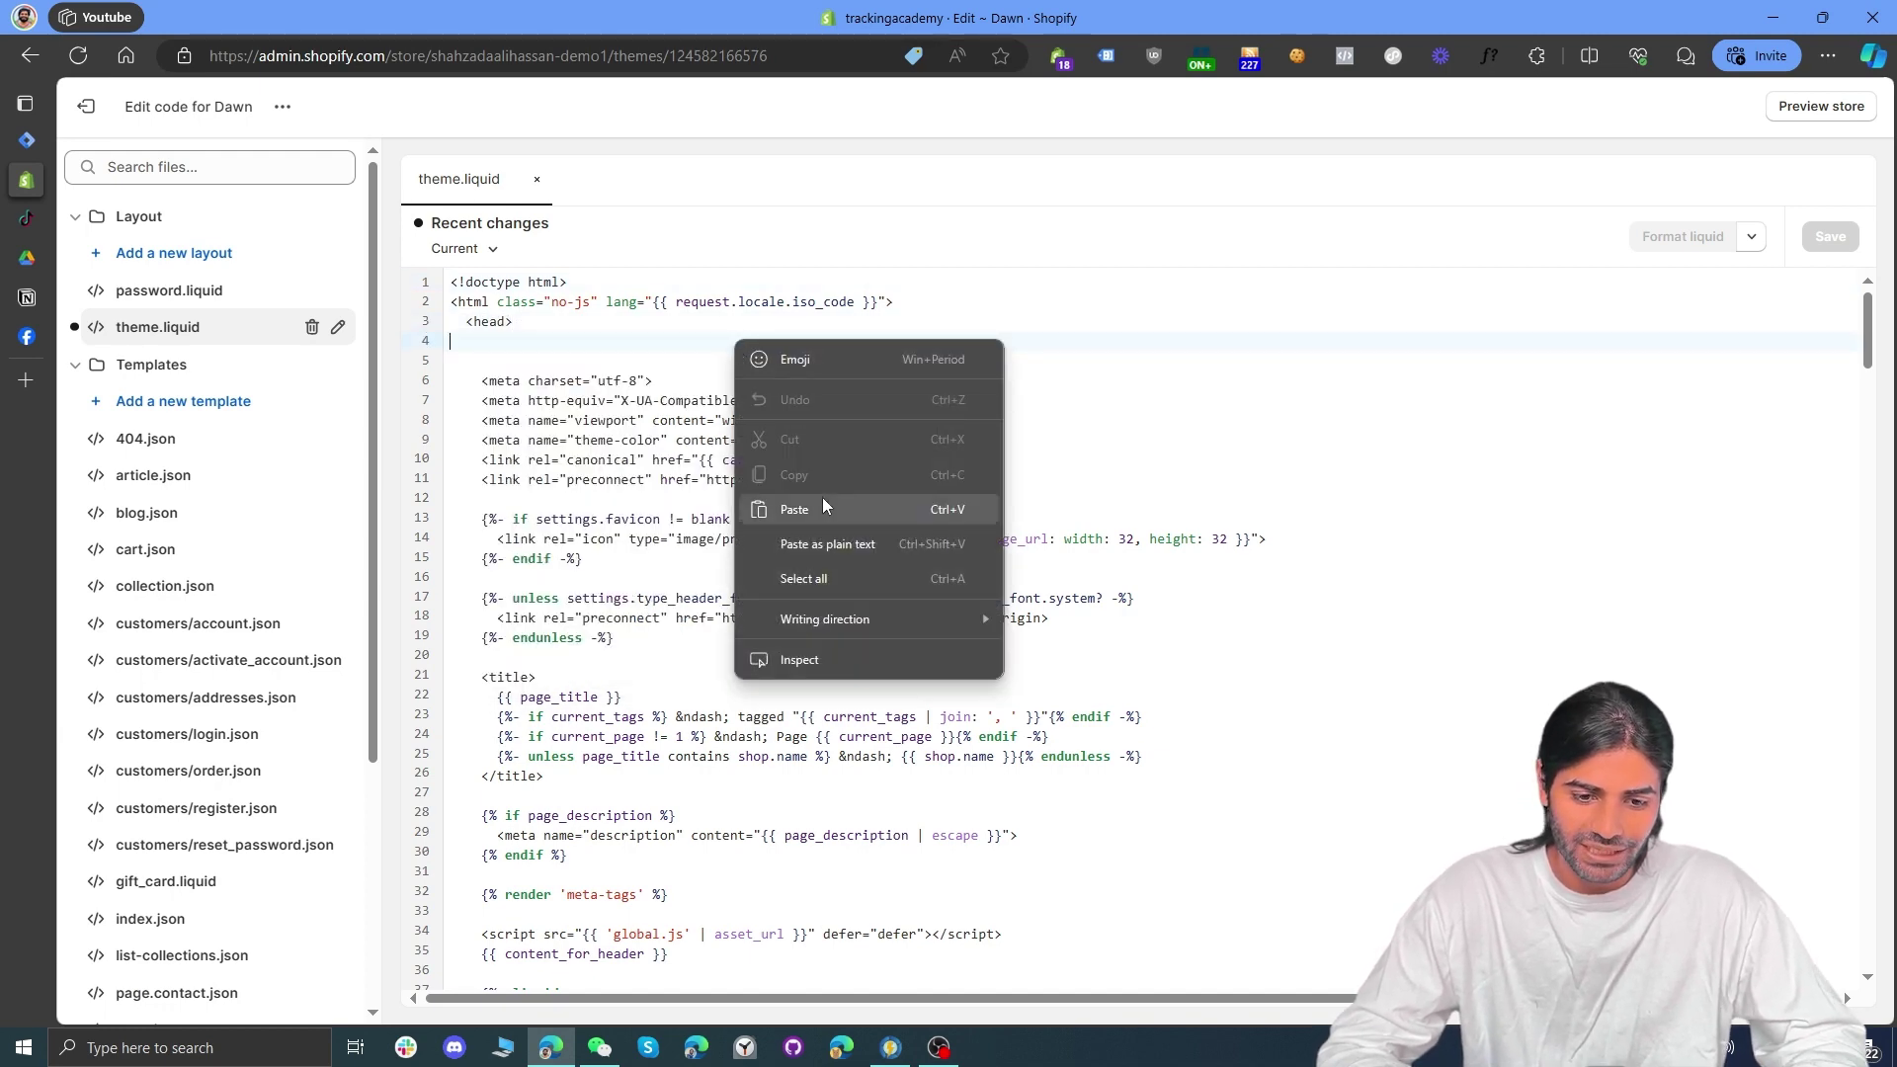
left_click(794, 509)
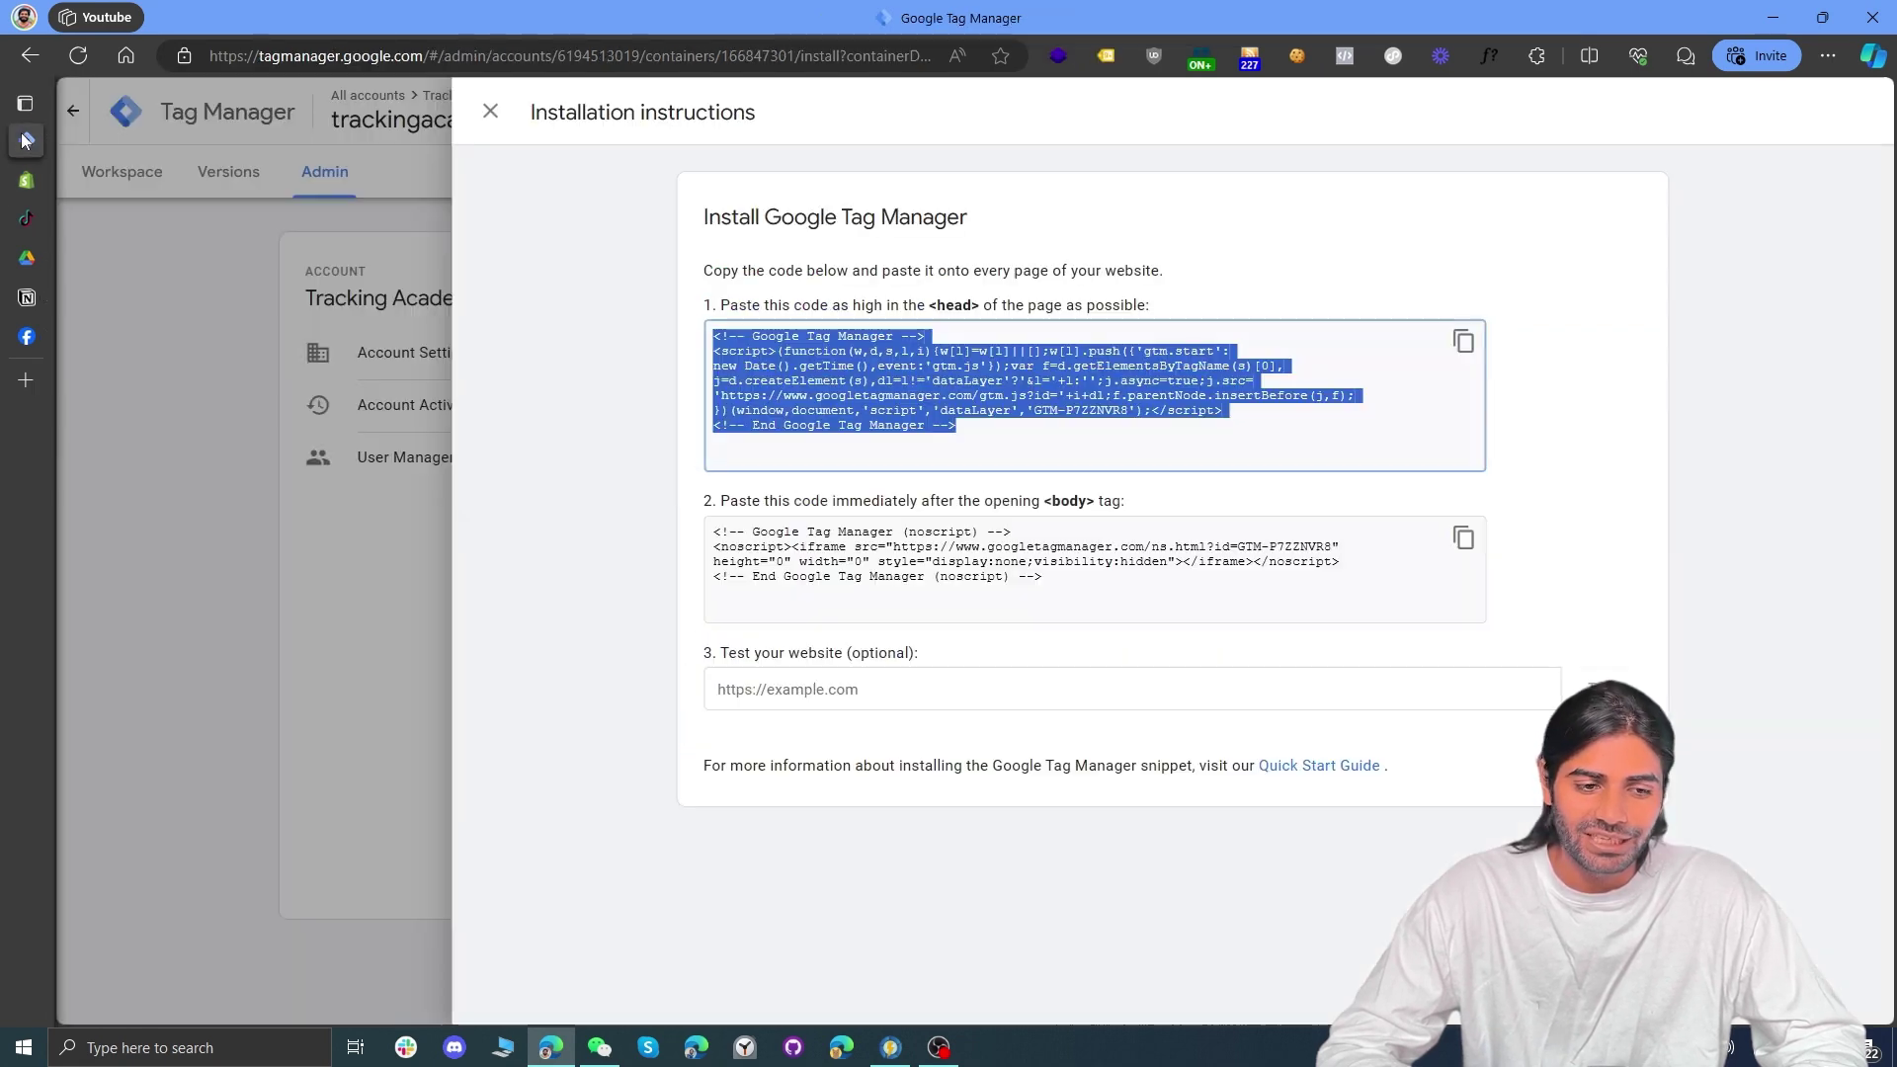
Step: Switch to Google Tag Manager and copy the noscript snippet meant for the body section
left_click(26, 140)
left_click(1463, 537)
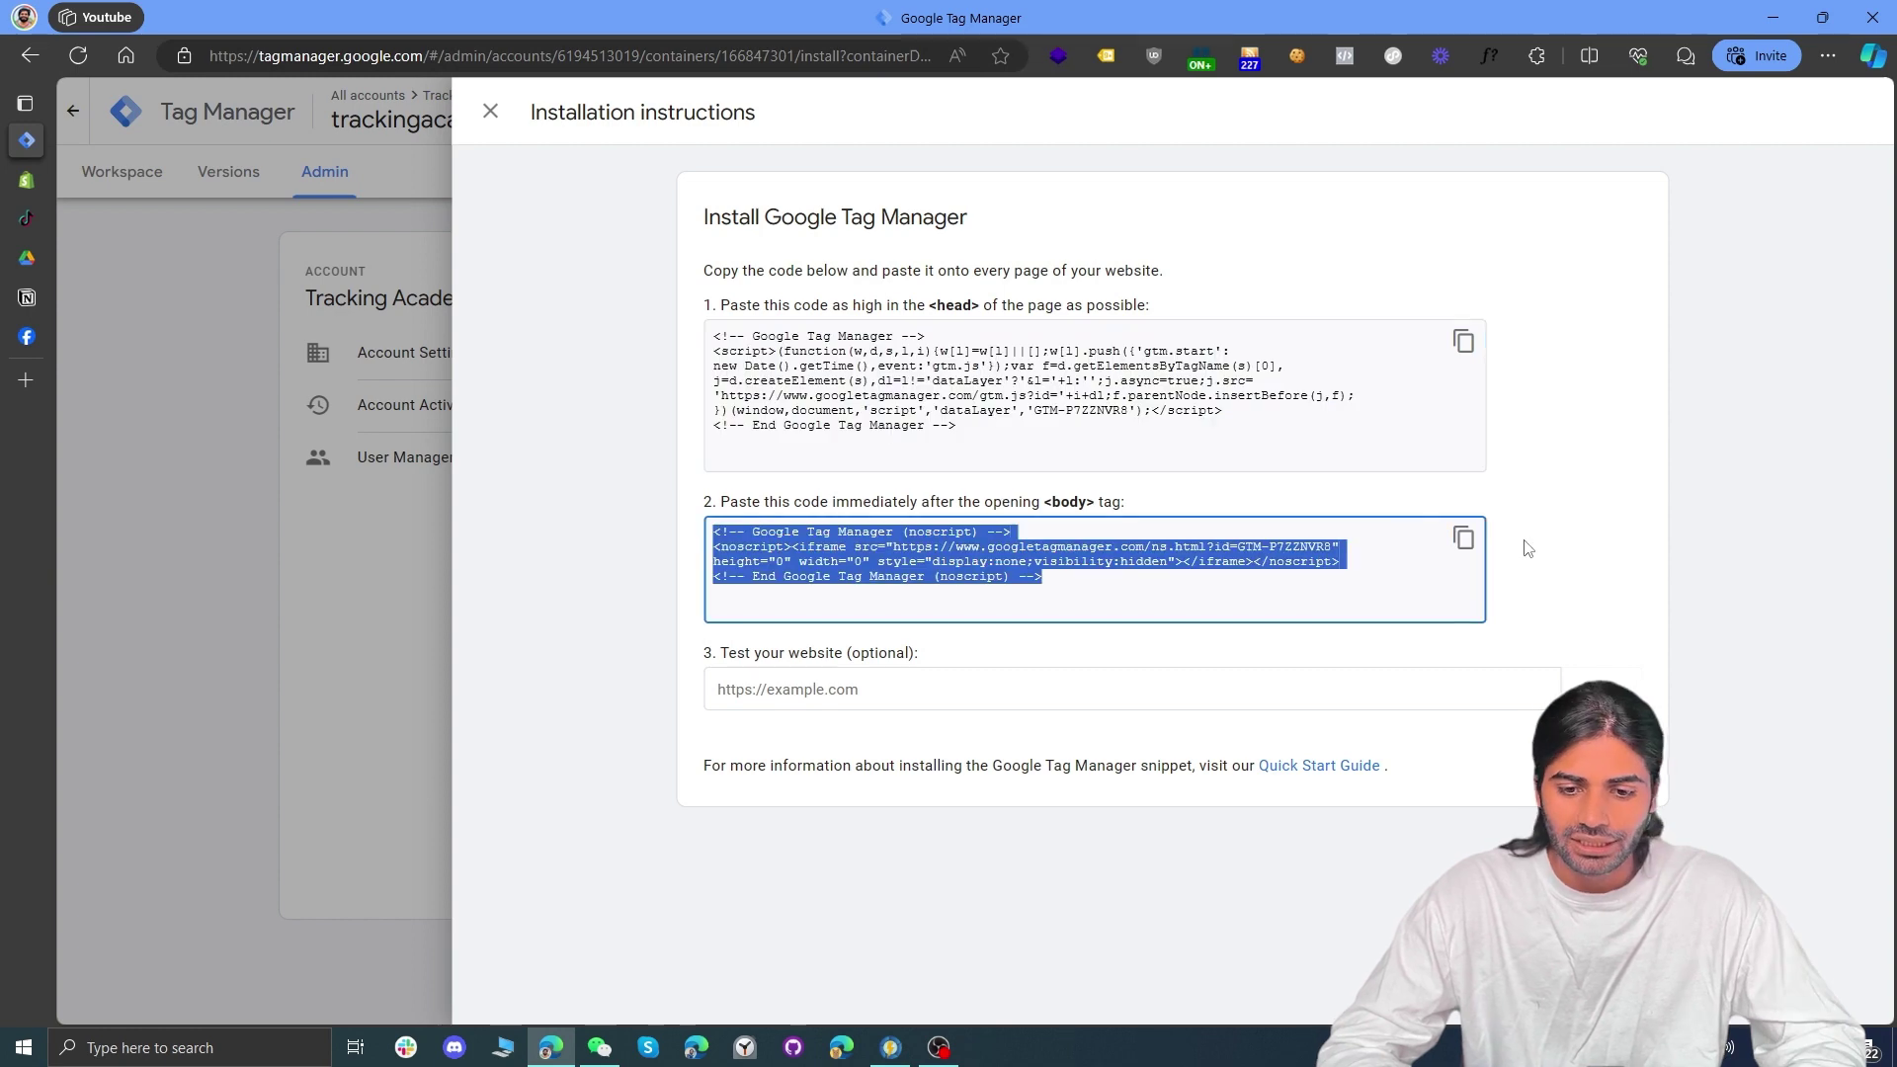
left_click(1464, 537)
Step: Return to Shopify, find the opening "<body" tag in theme.liquid and paste the noscript snippet below it
left_click(27, 180)
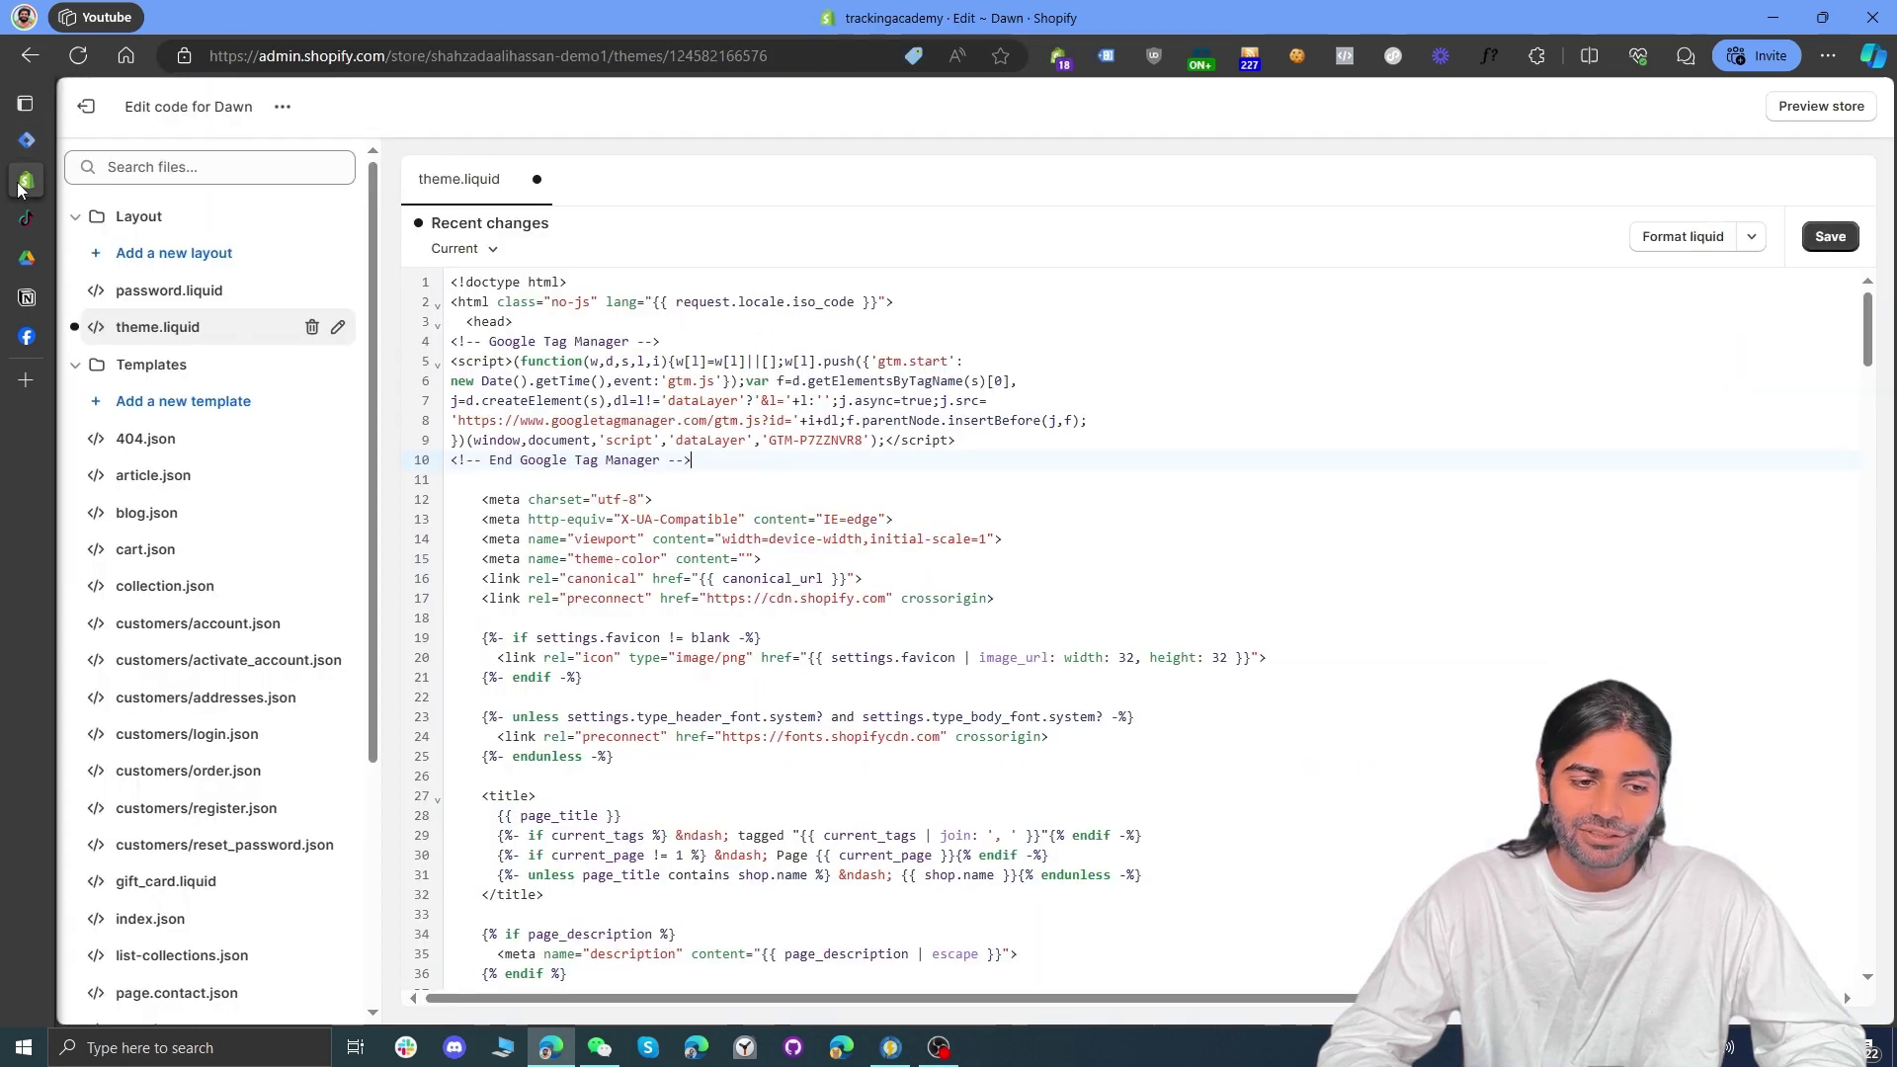
key("ctrl+f")
type("<body")
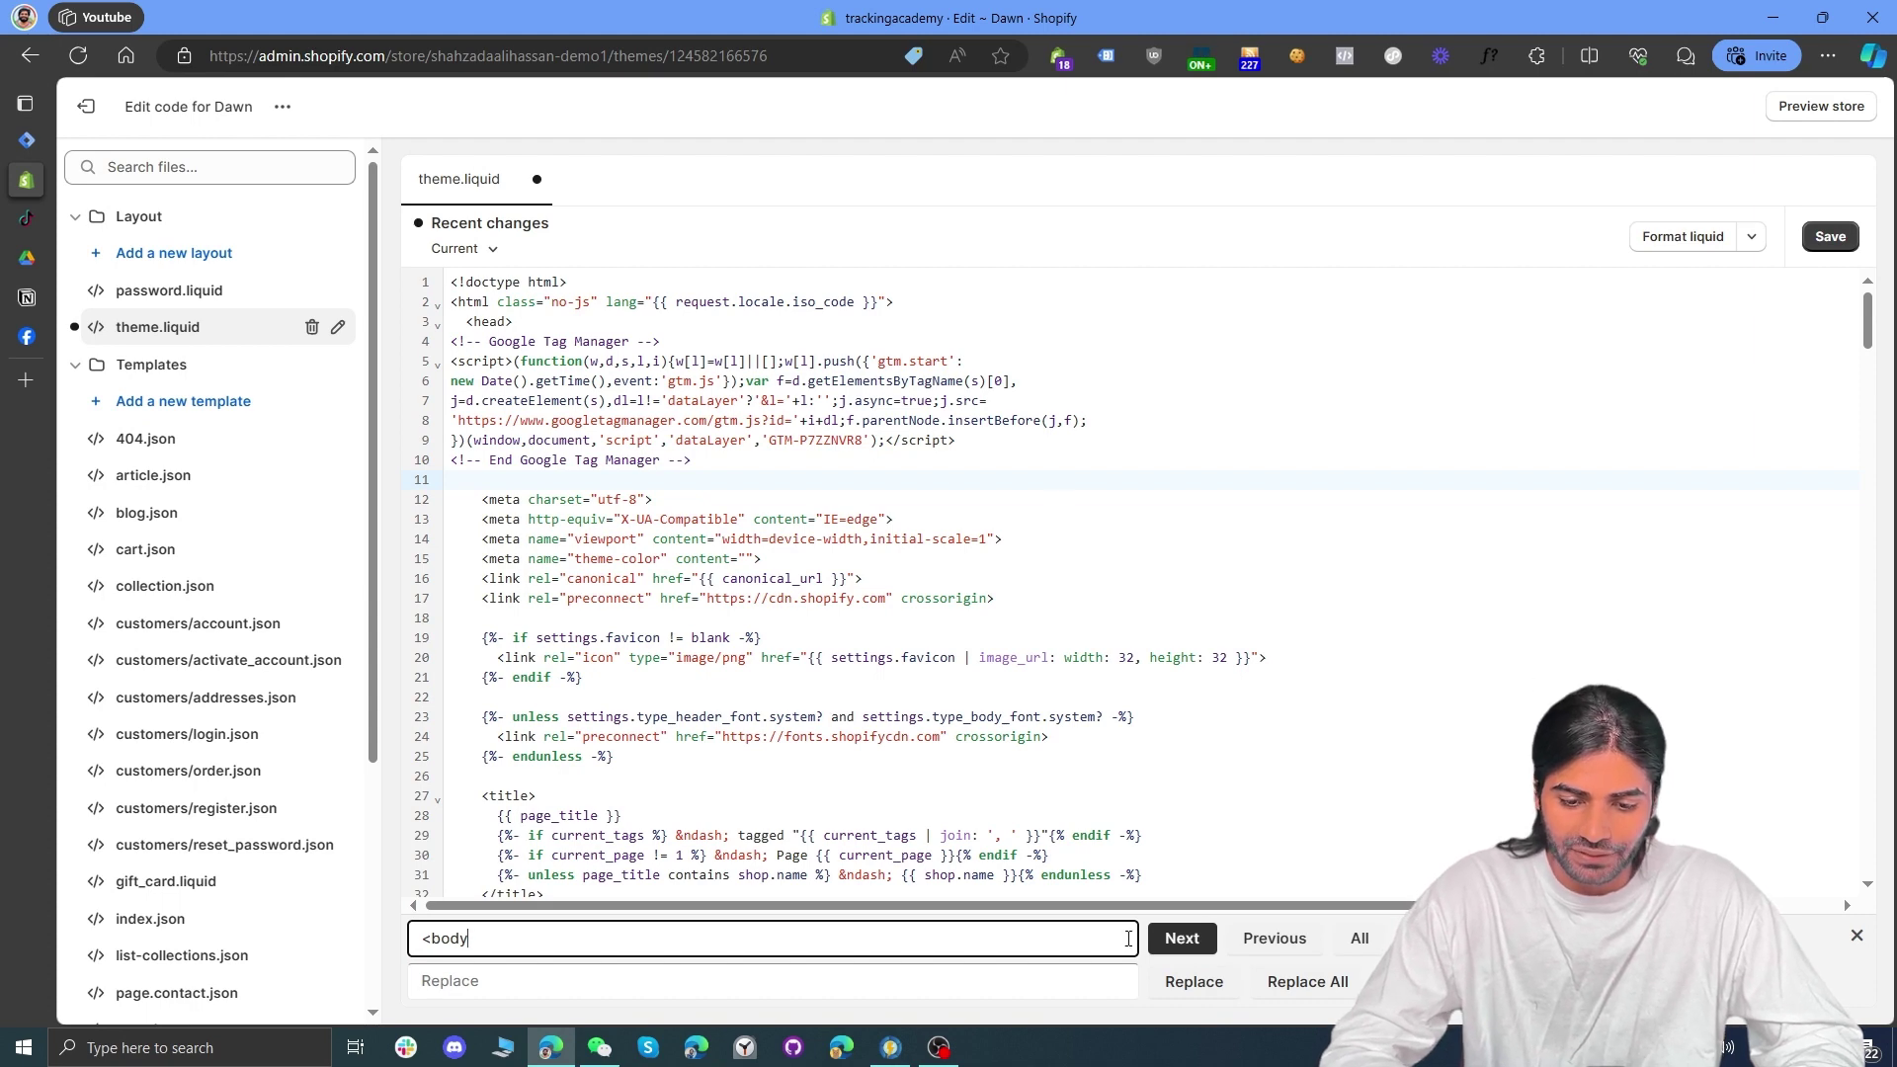
left_click(1182, 937)
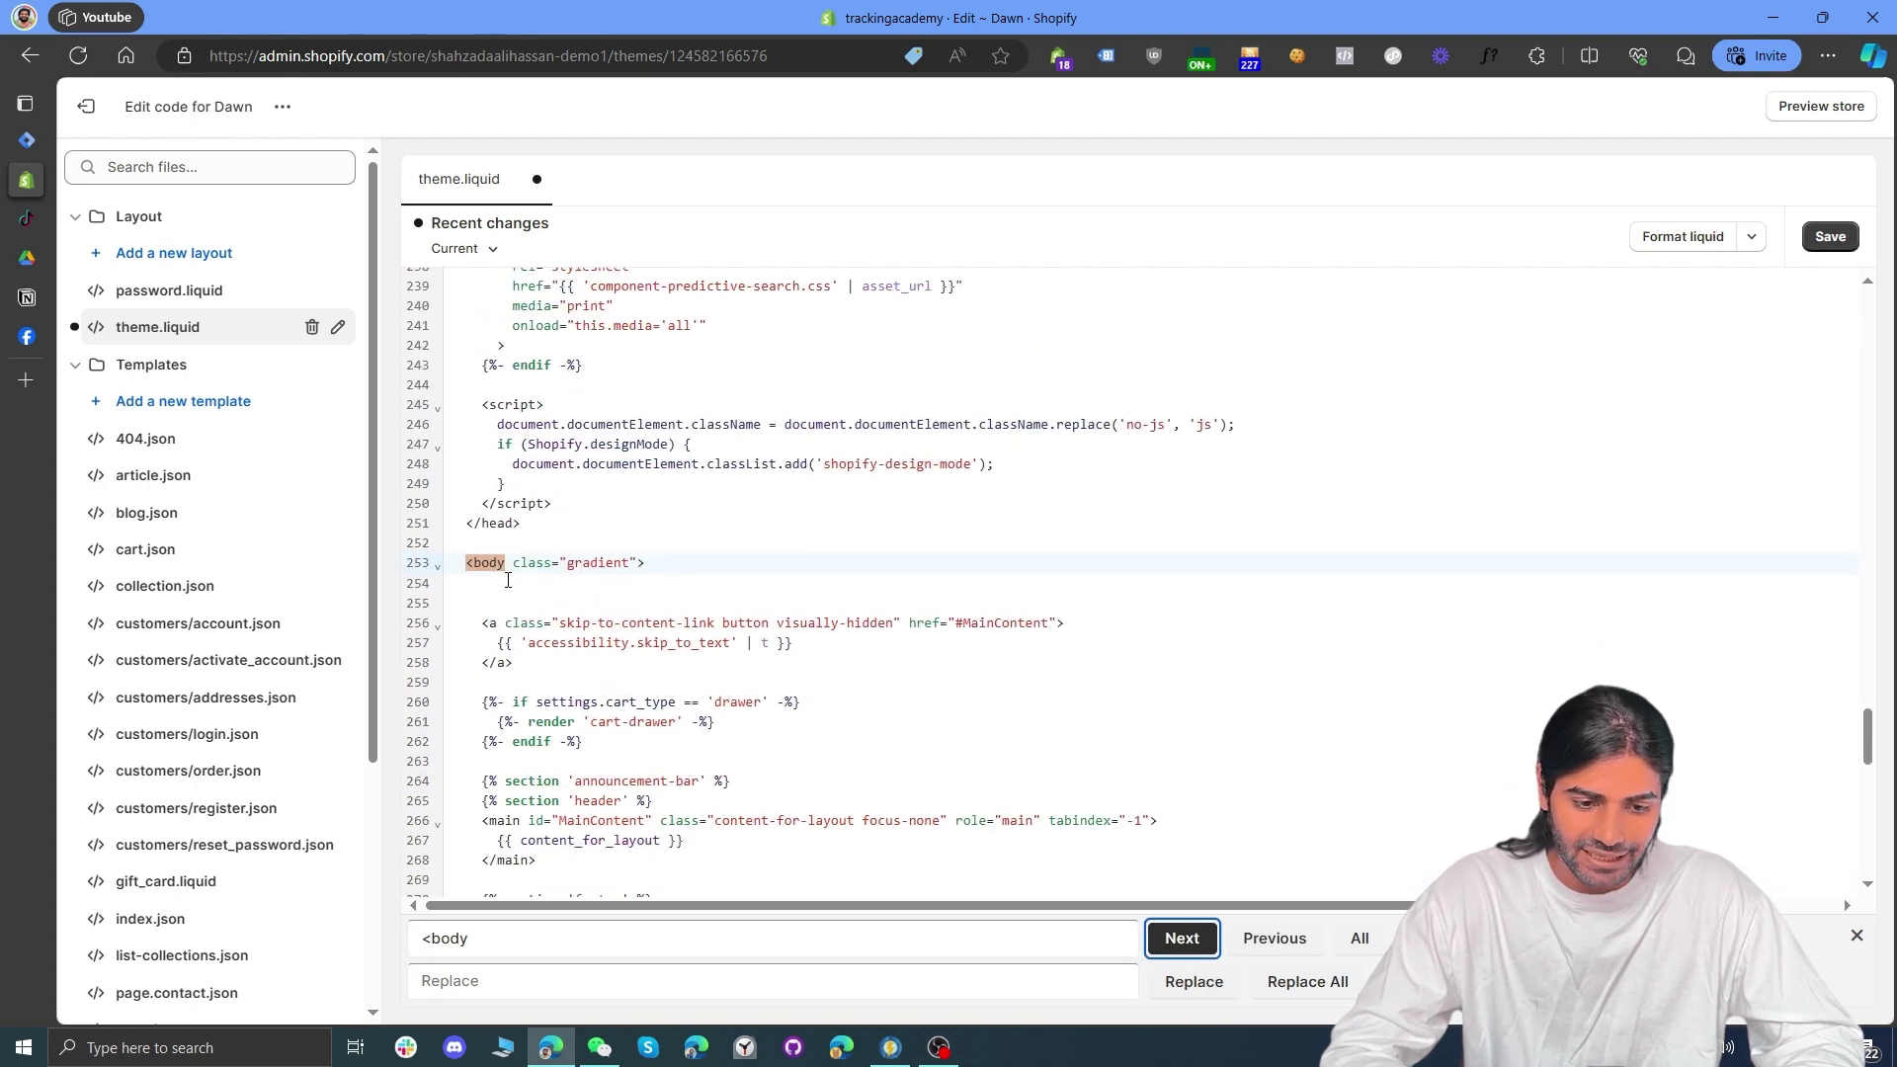
left_click(501, 587)
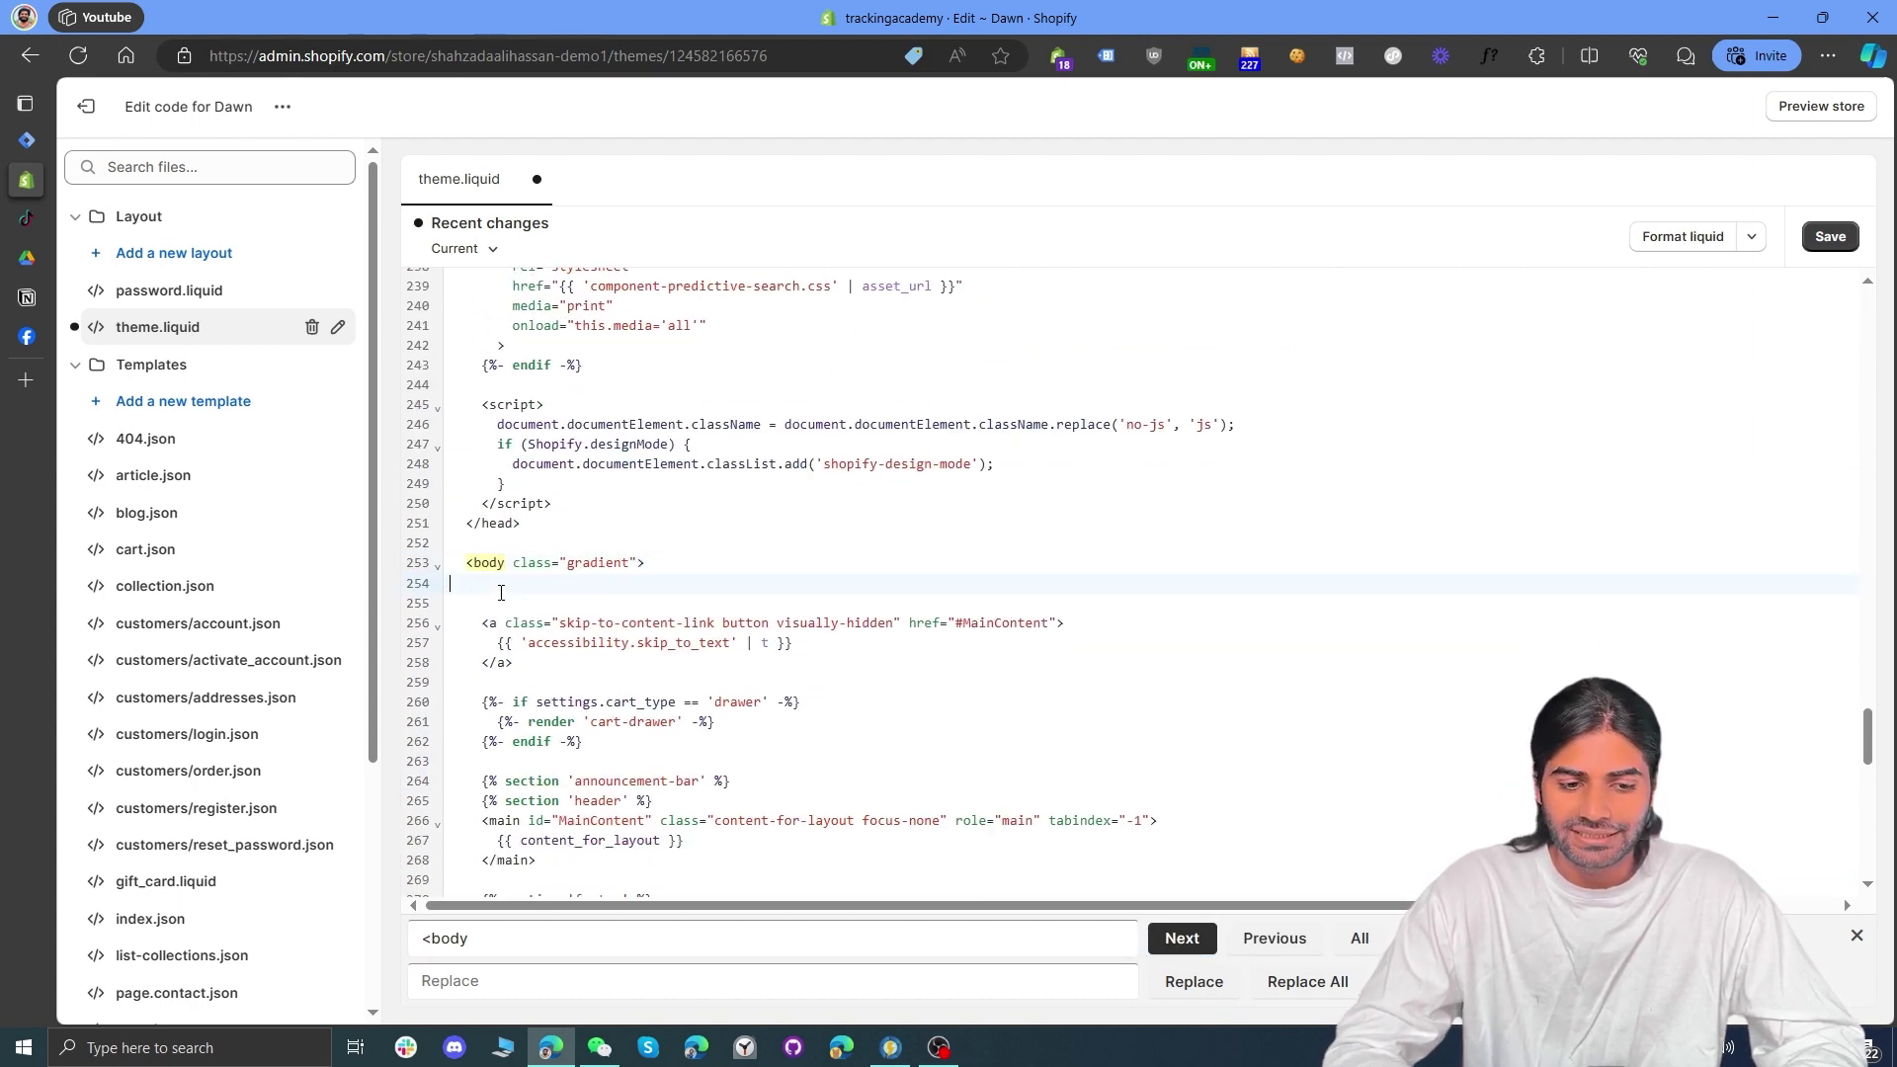
key("Escape")
key("Return")
key("Return")
key("Return")
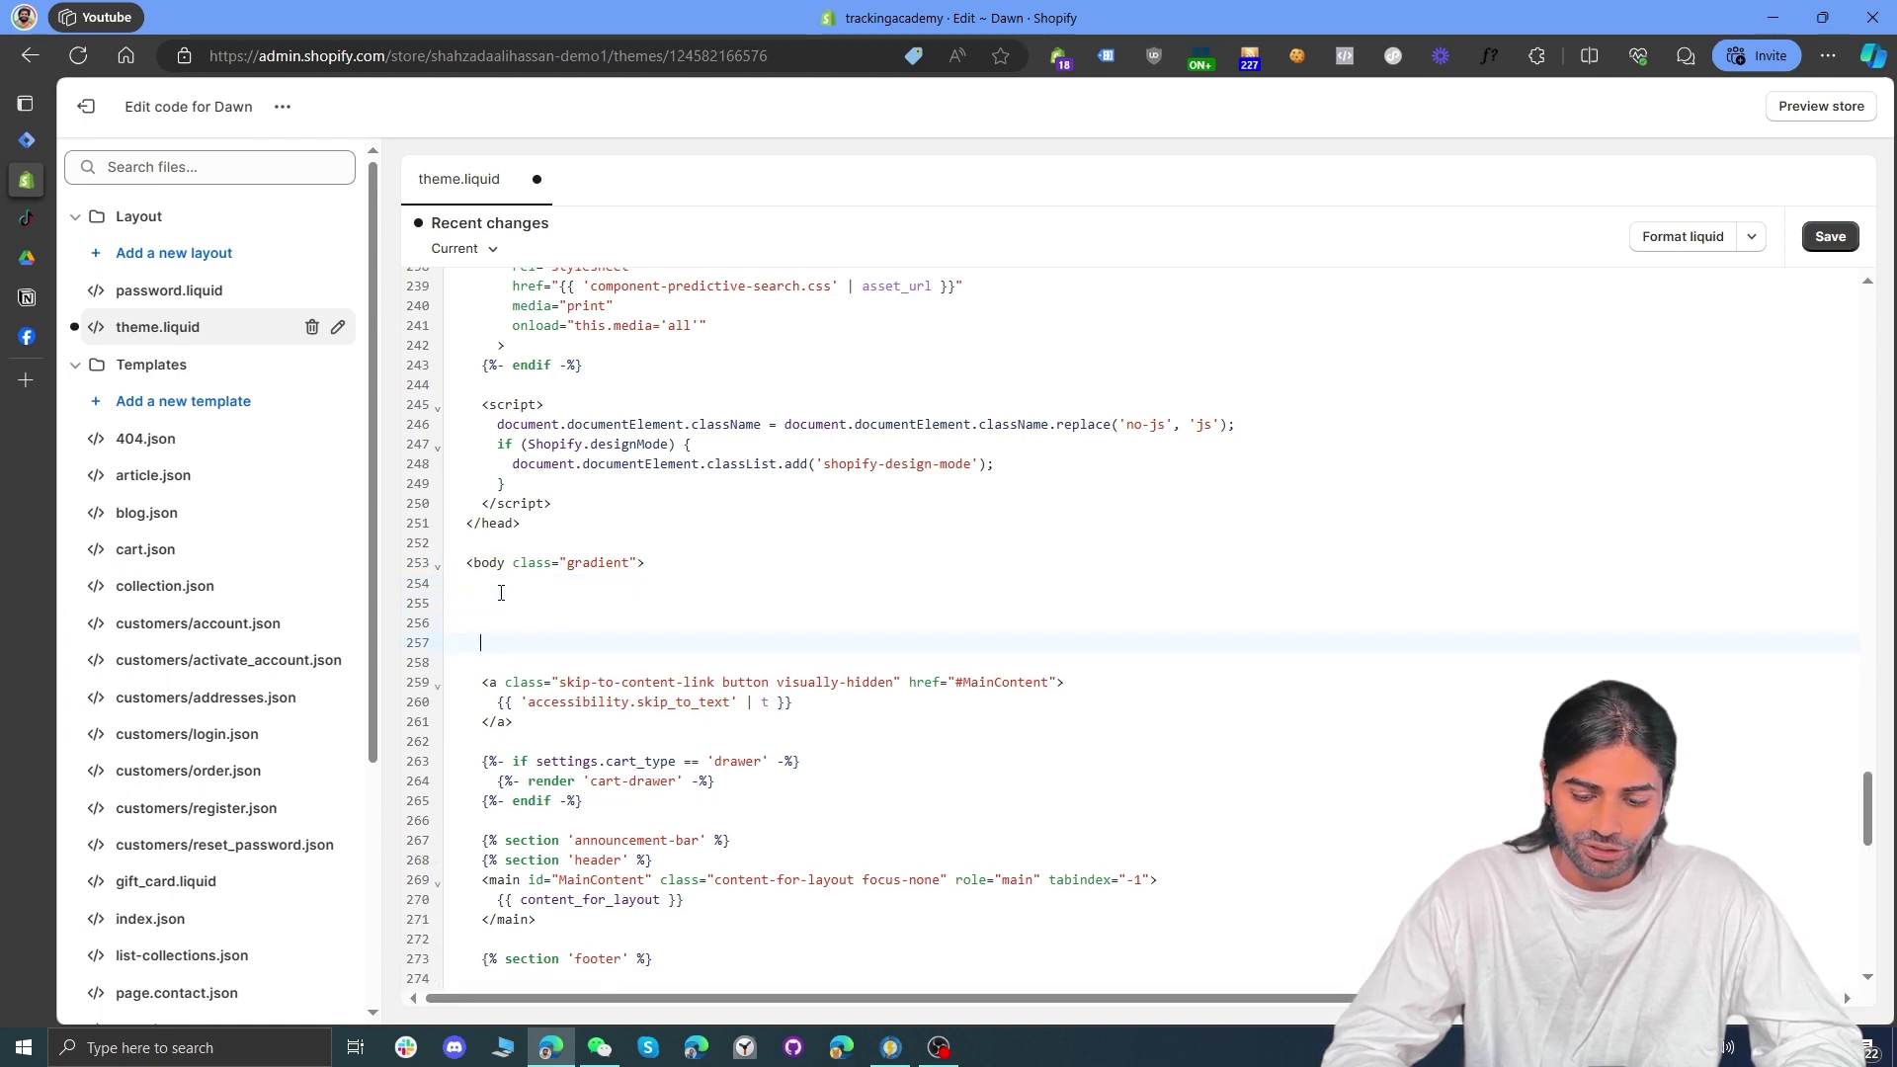
type("<!-- Google Tag Manager (noscript) --> <noscript><iframe src=\"https://www.googletagmanager.com/ns.html?id=GTM-P7ZZNVR8\" height=\"0\" width=\"0\" style=\"display:none;visibility:hidden\"></iframe></noscript> <!-- End Google Tag Manager (noscript) -->")
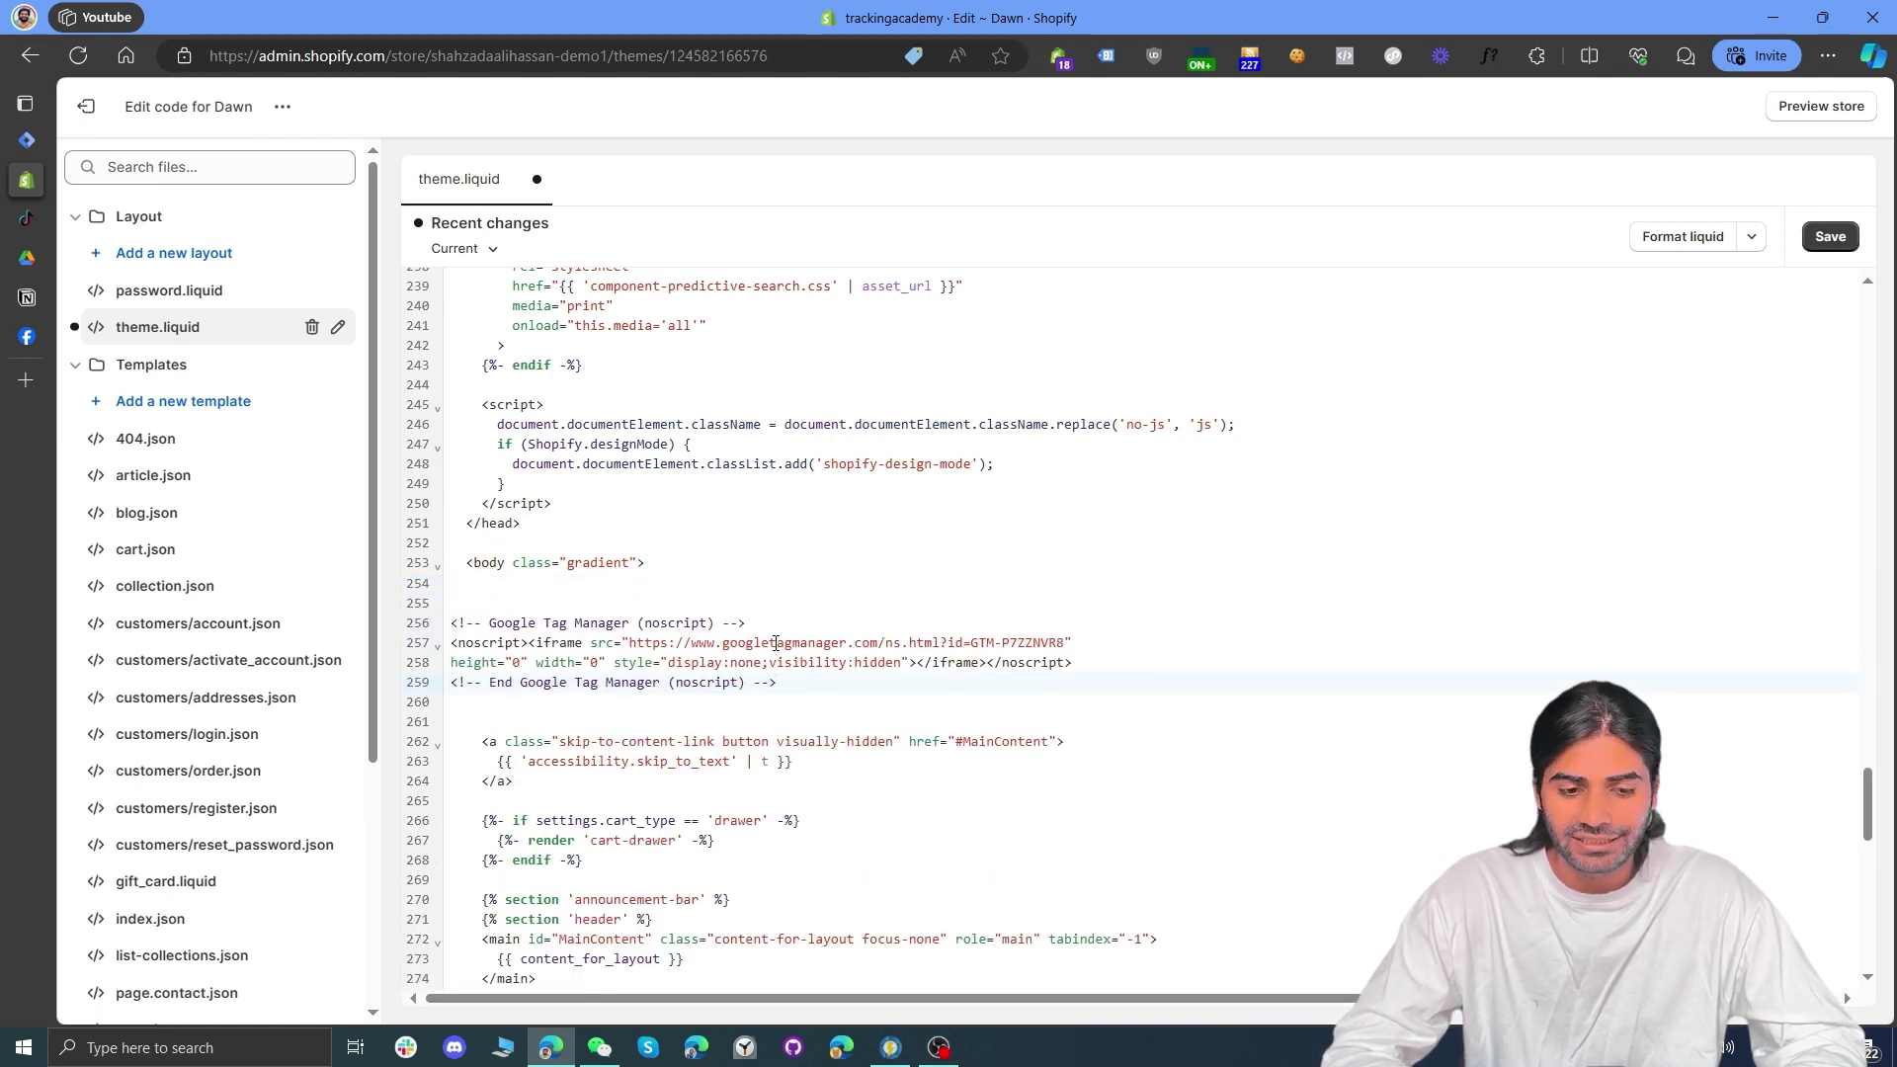
Step: Format the liquid code of theme.liquid and save the file
left_click(1716, 247)
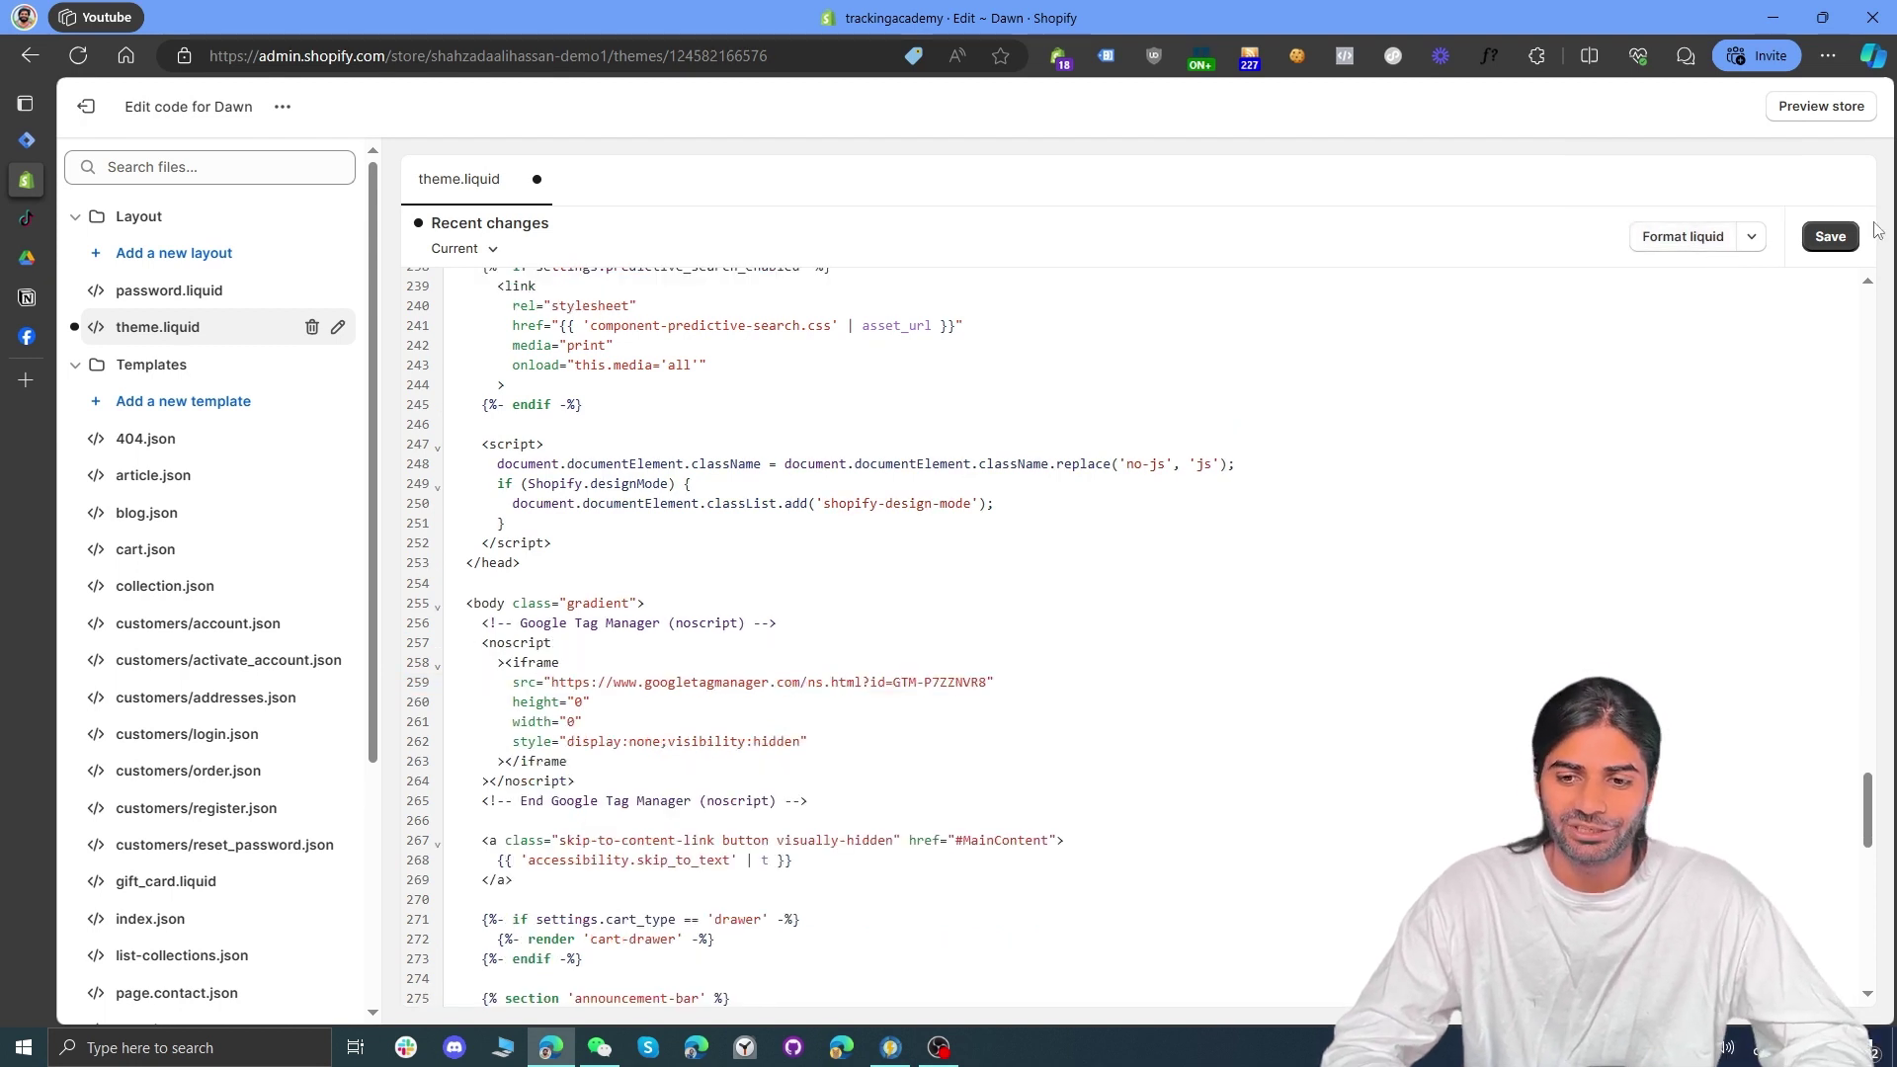
left_click(1838, 240)
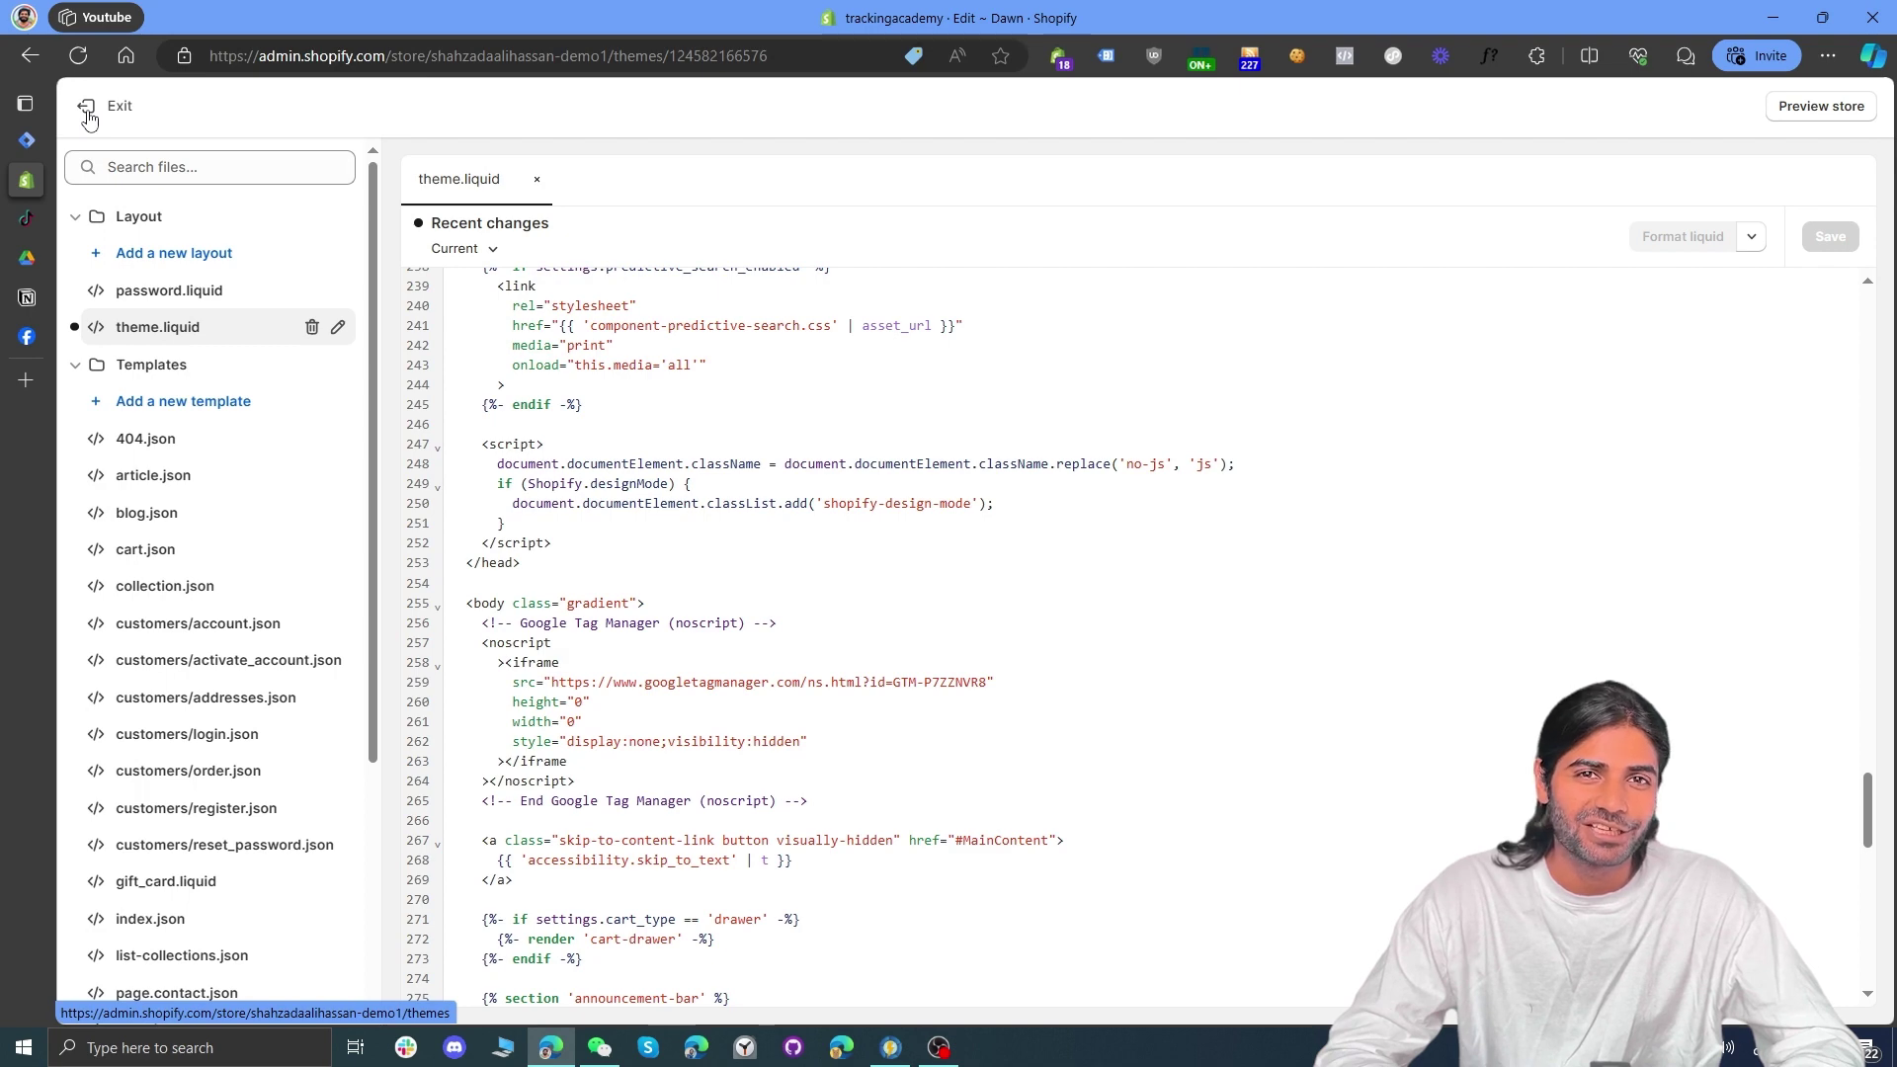
Step: Switch to the Tag Manager workspace, connect its preview mode to the Shopify store and check the store's tags with Tag Assistant Legacy
left_click(39, 140)
left_click(245, 245)
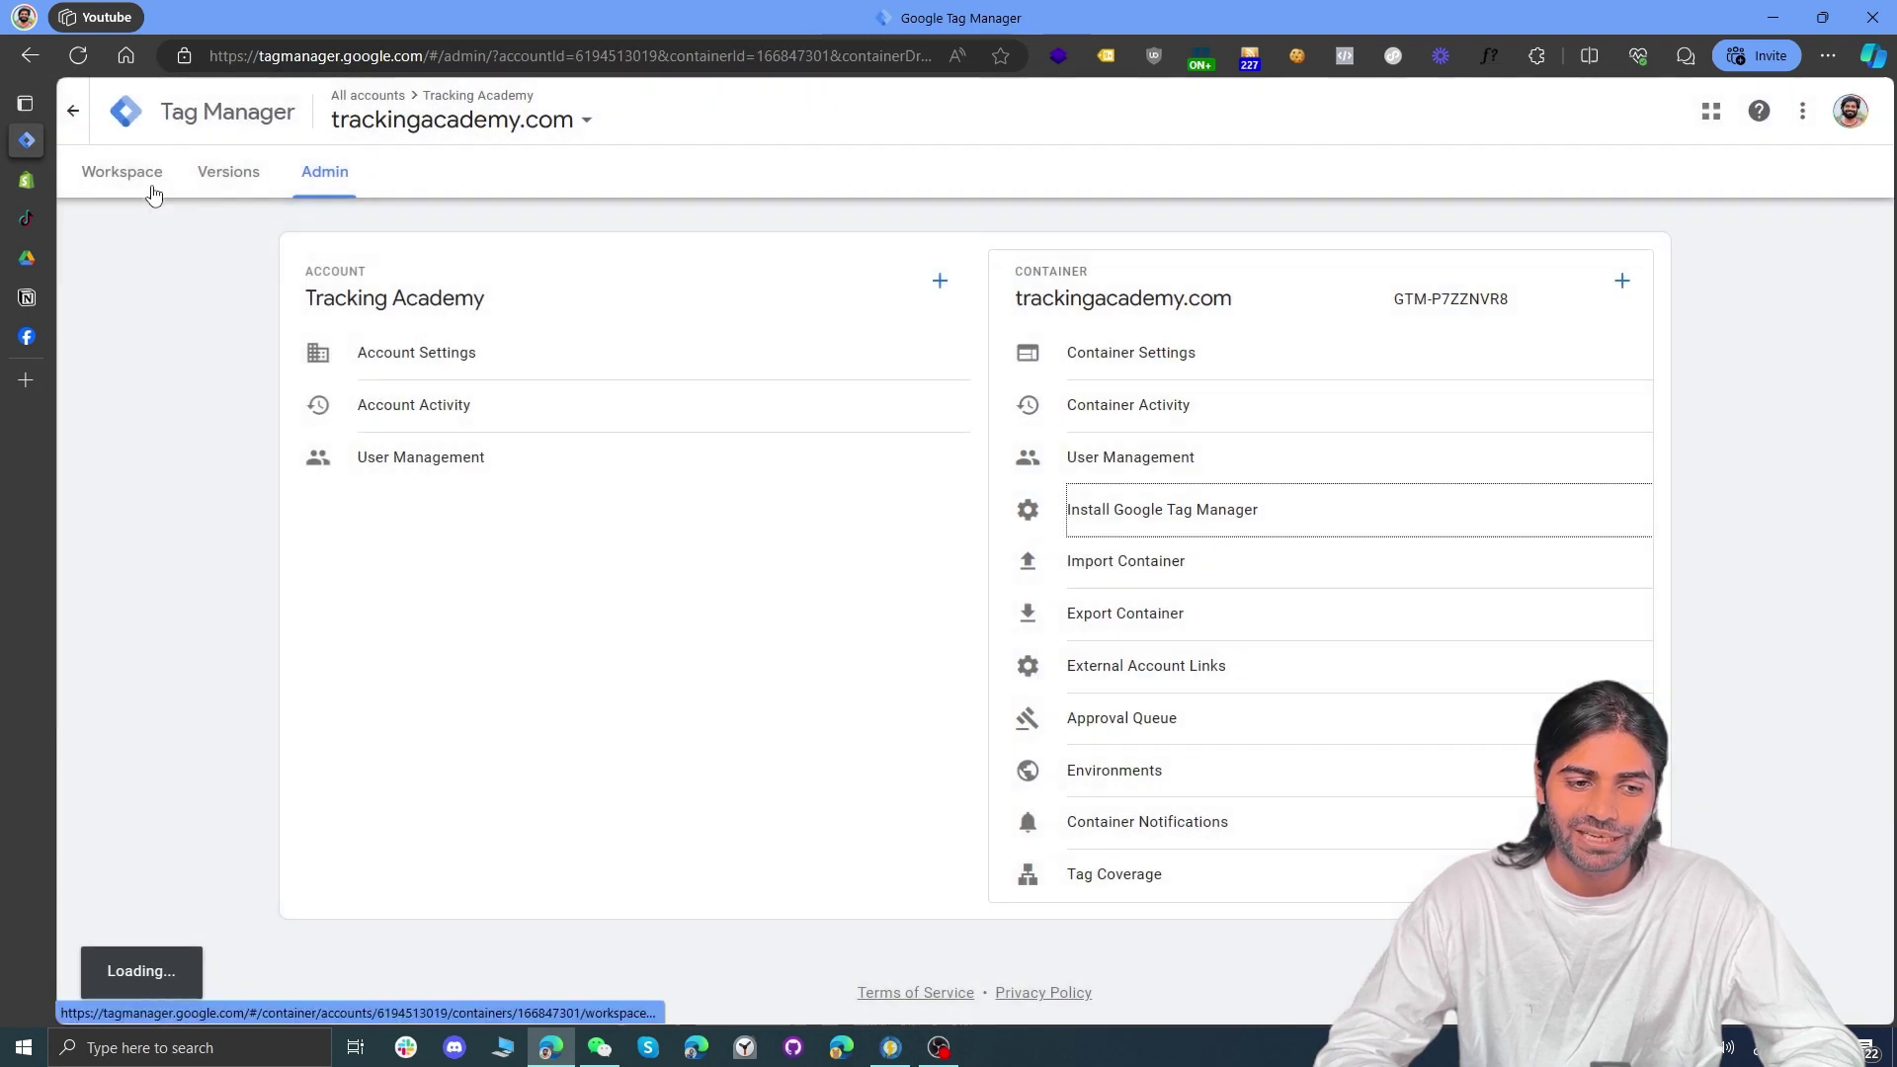
left_click(153, 190)
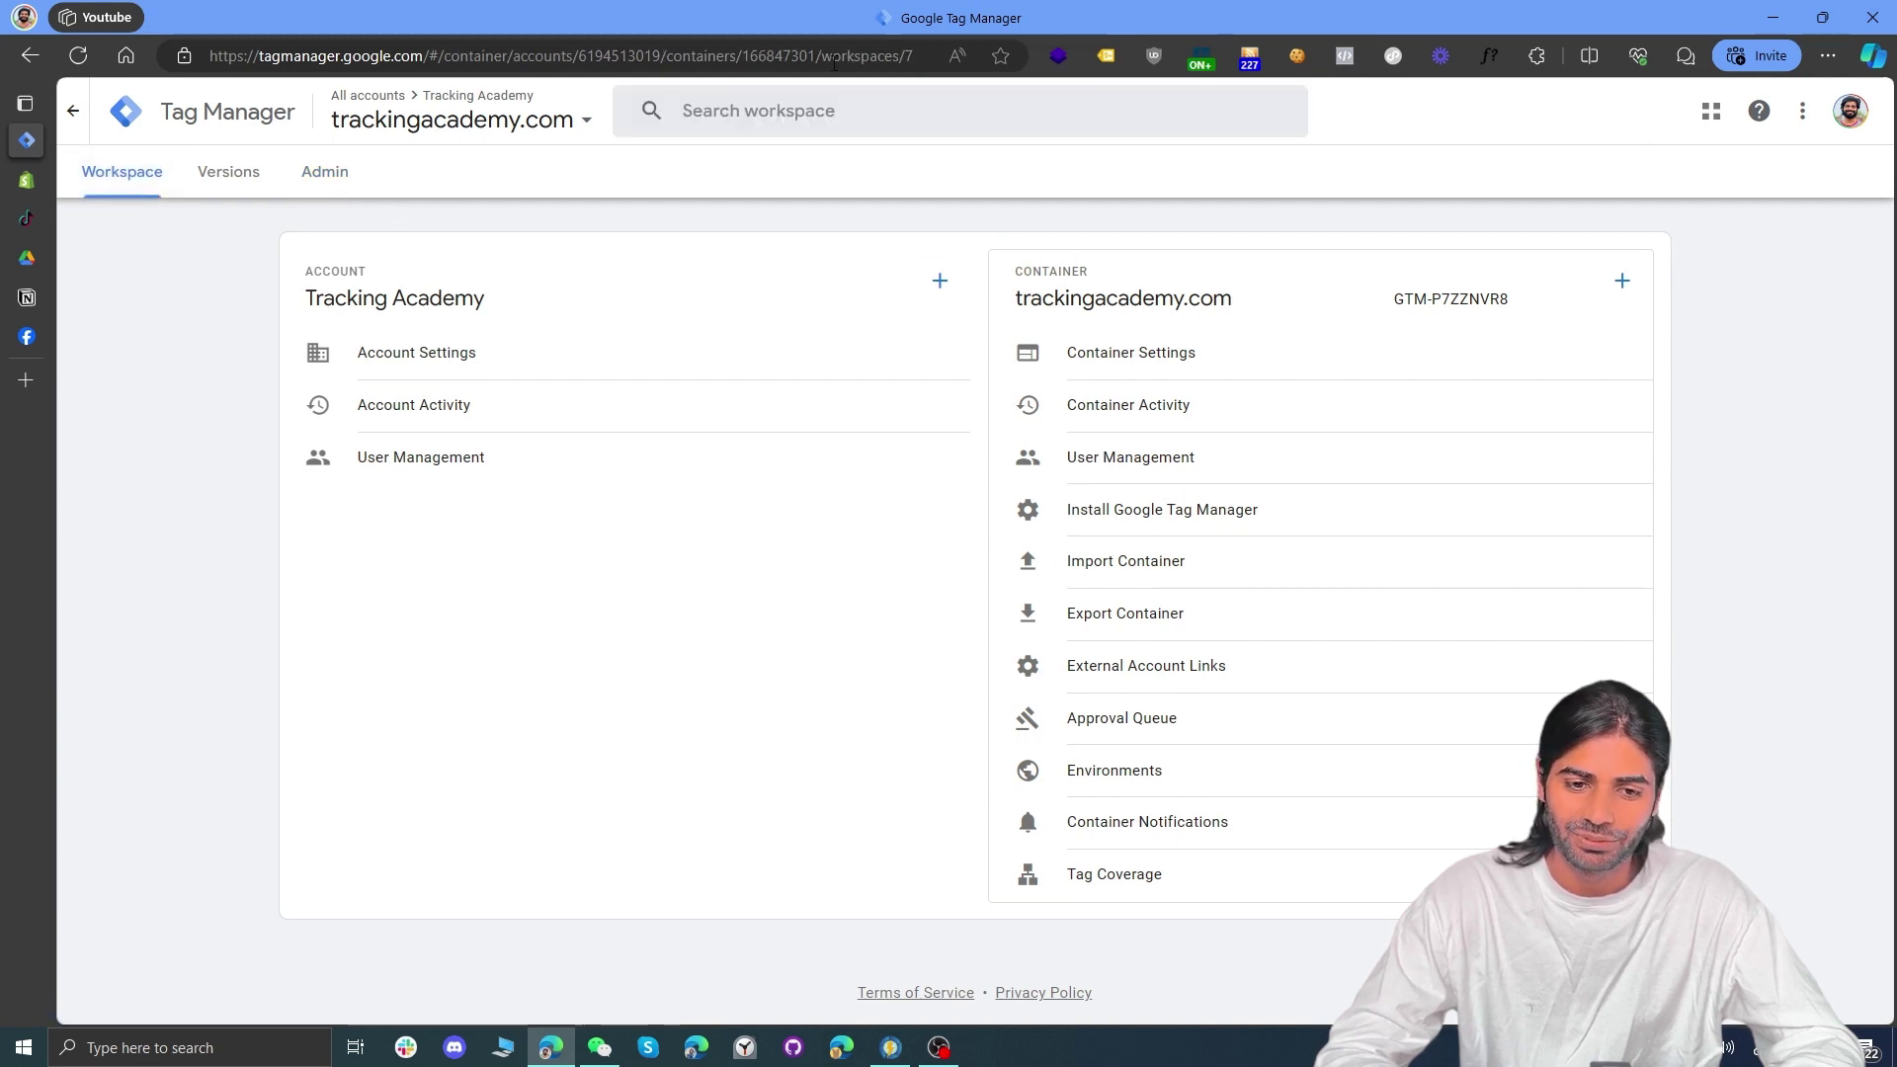
left_click(1725, 178)
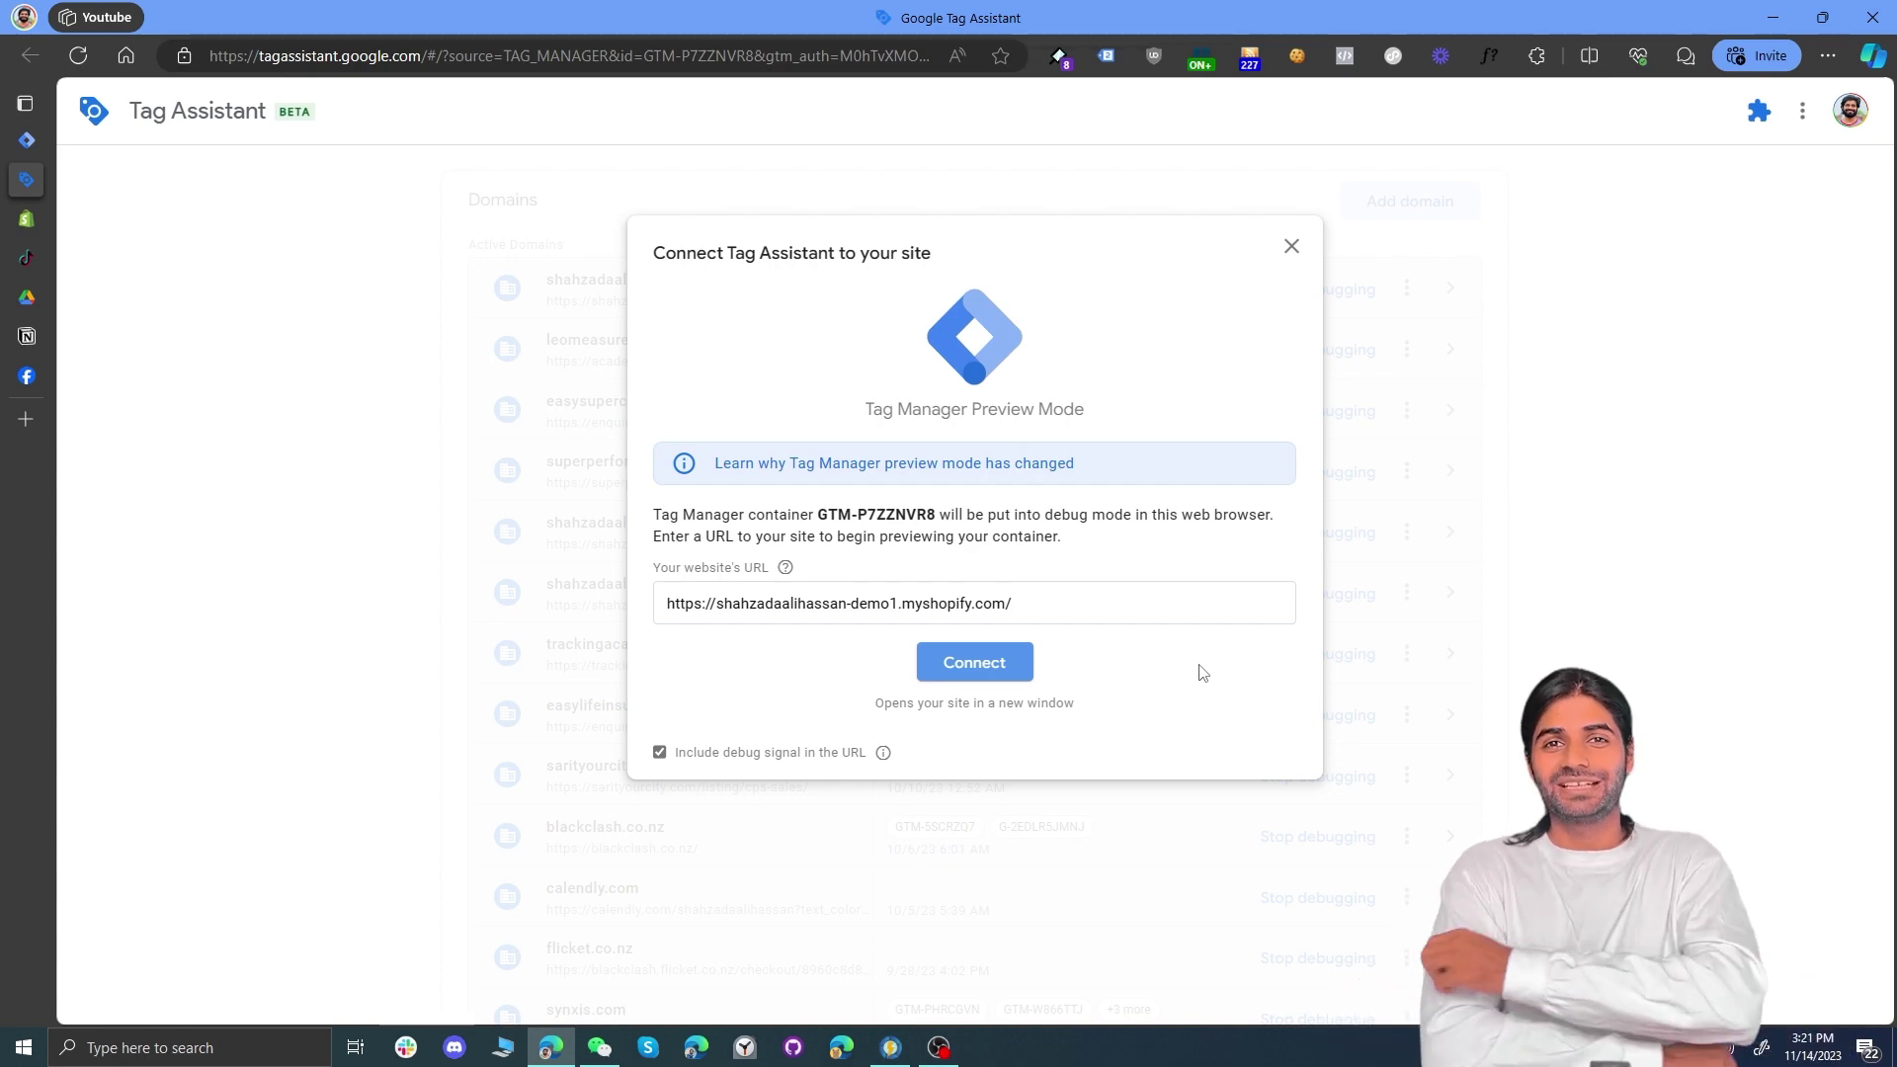
left_click(941, 672)
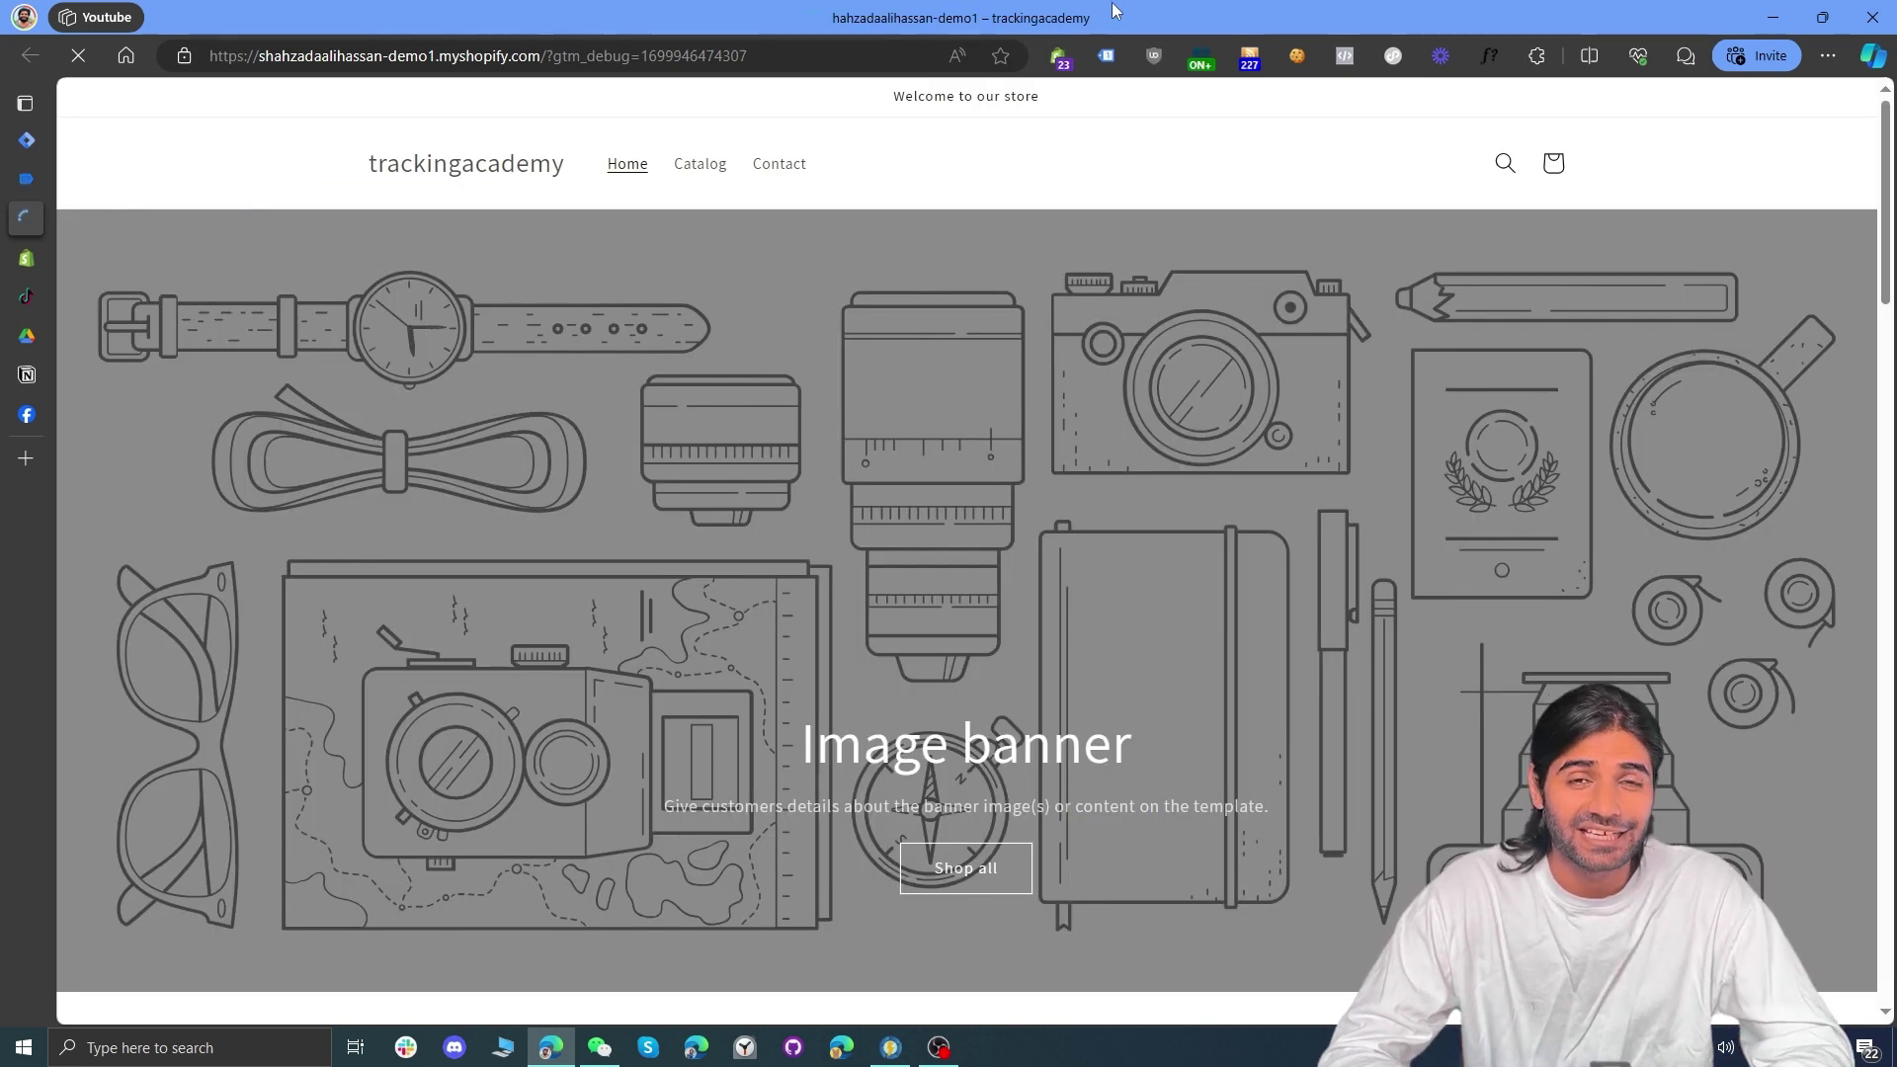
left_click(1107, 57)
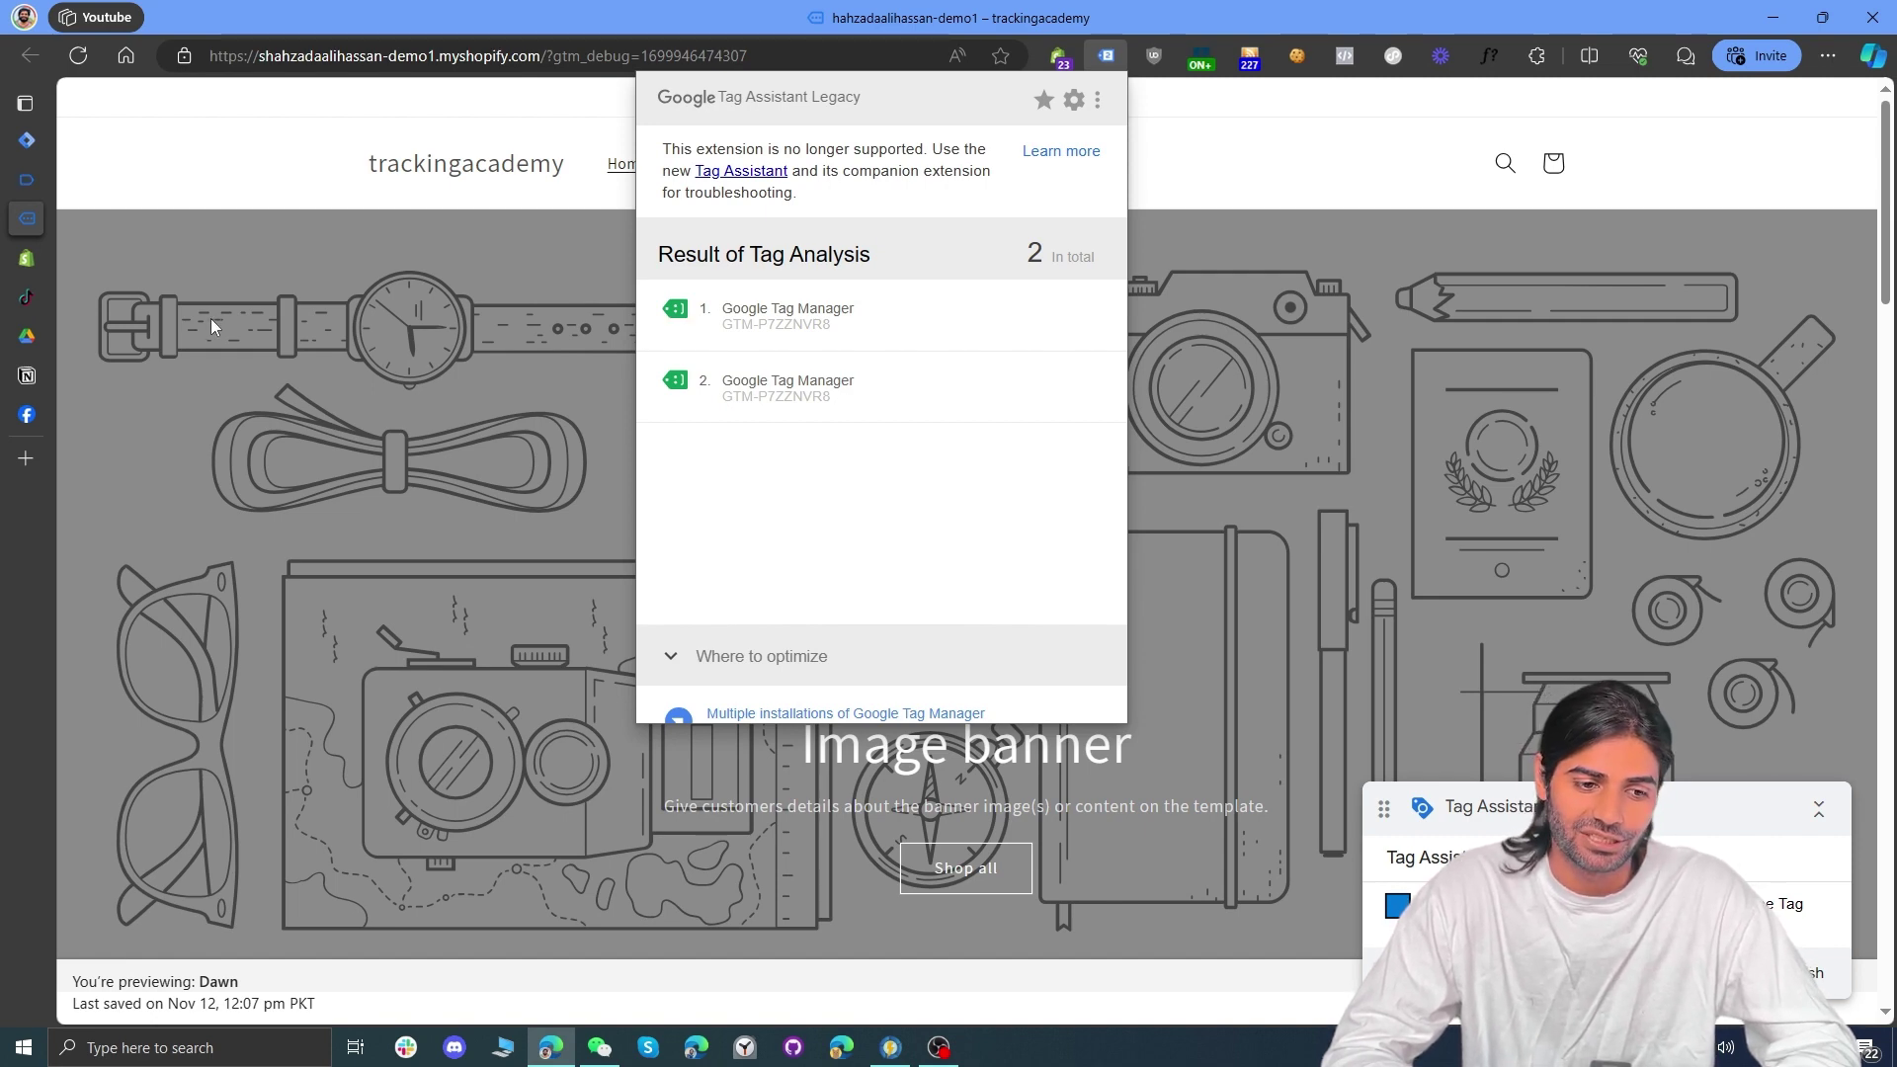
Step: Switch to TikTok Ads Manager and open the Tracking Academy pixel from the web events in Events Manager
left_click(32, 294)
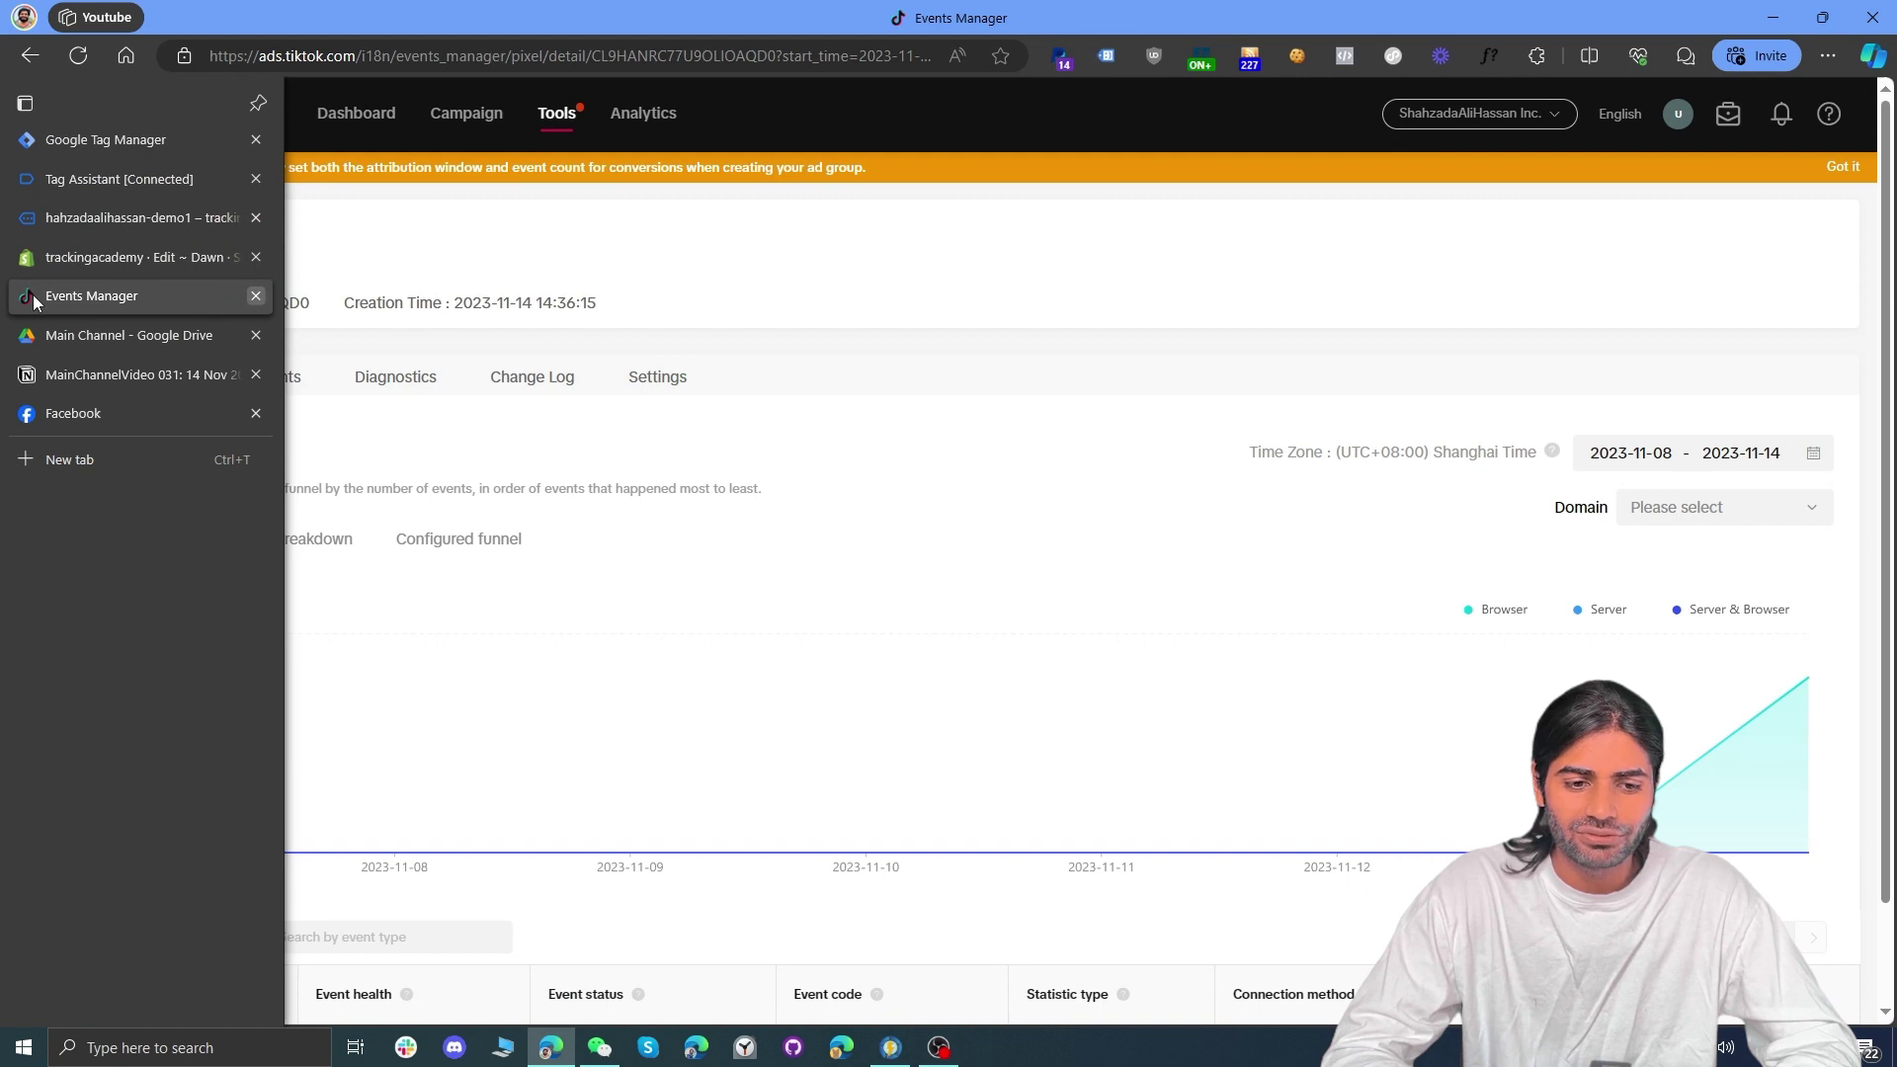
mouse_move(570, 115)
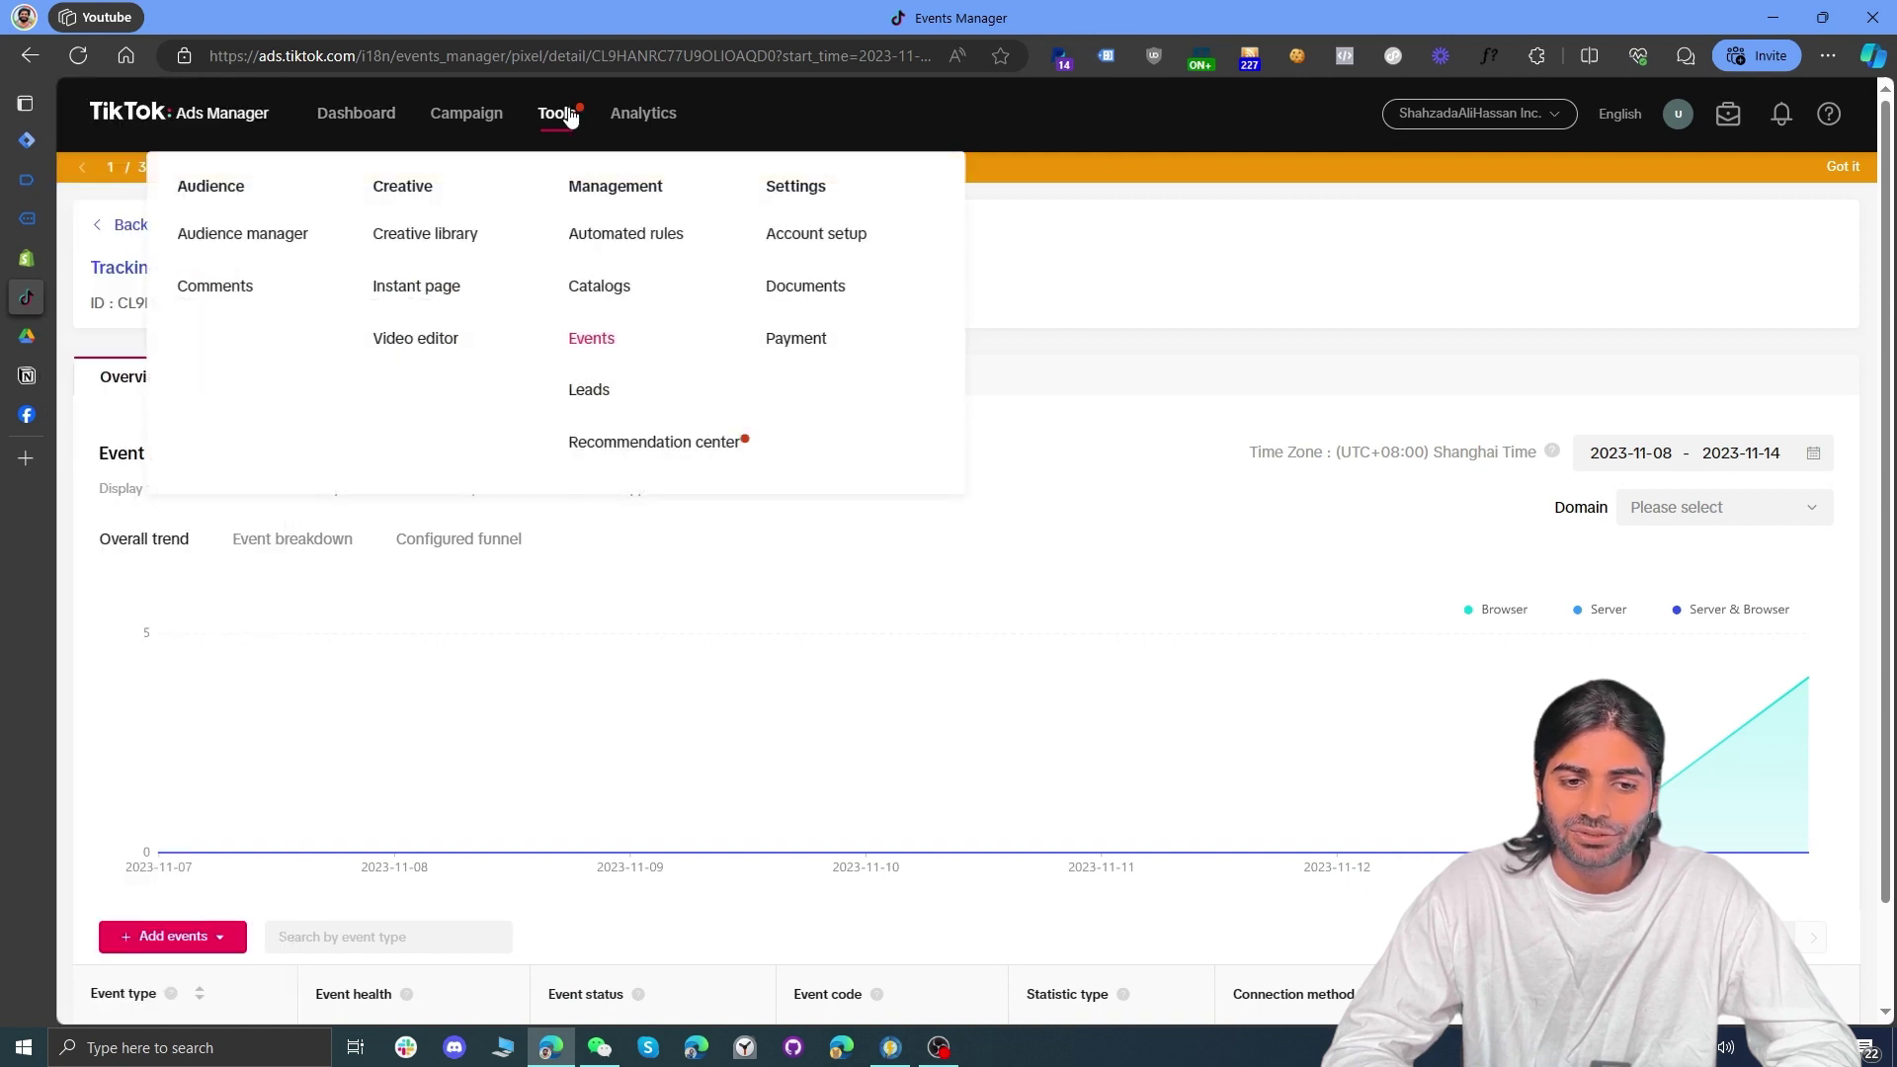
left_click(593, 341)
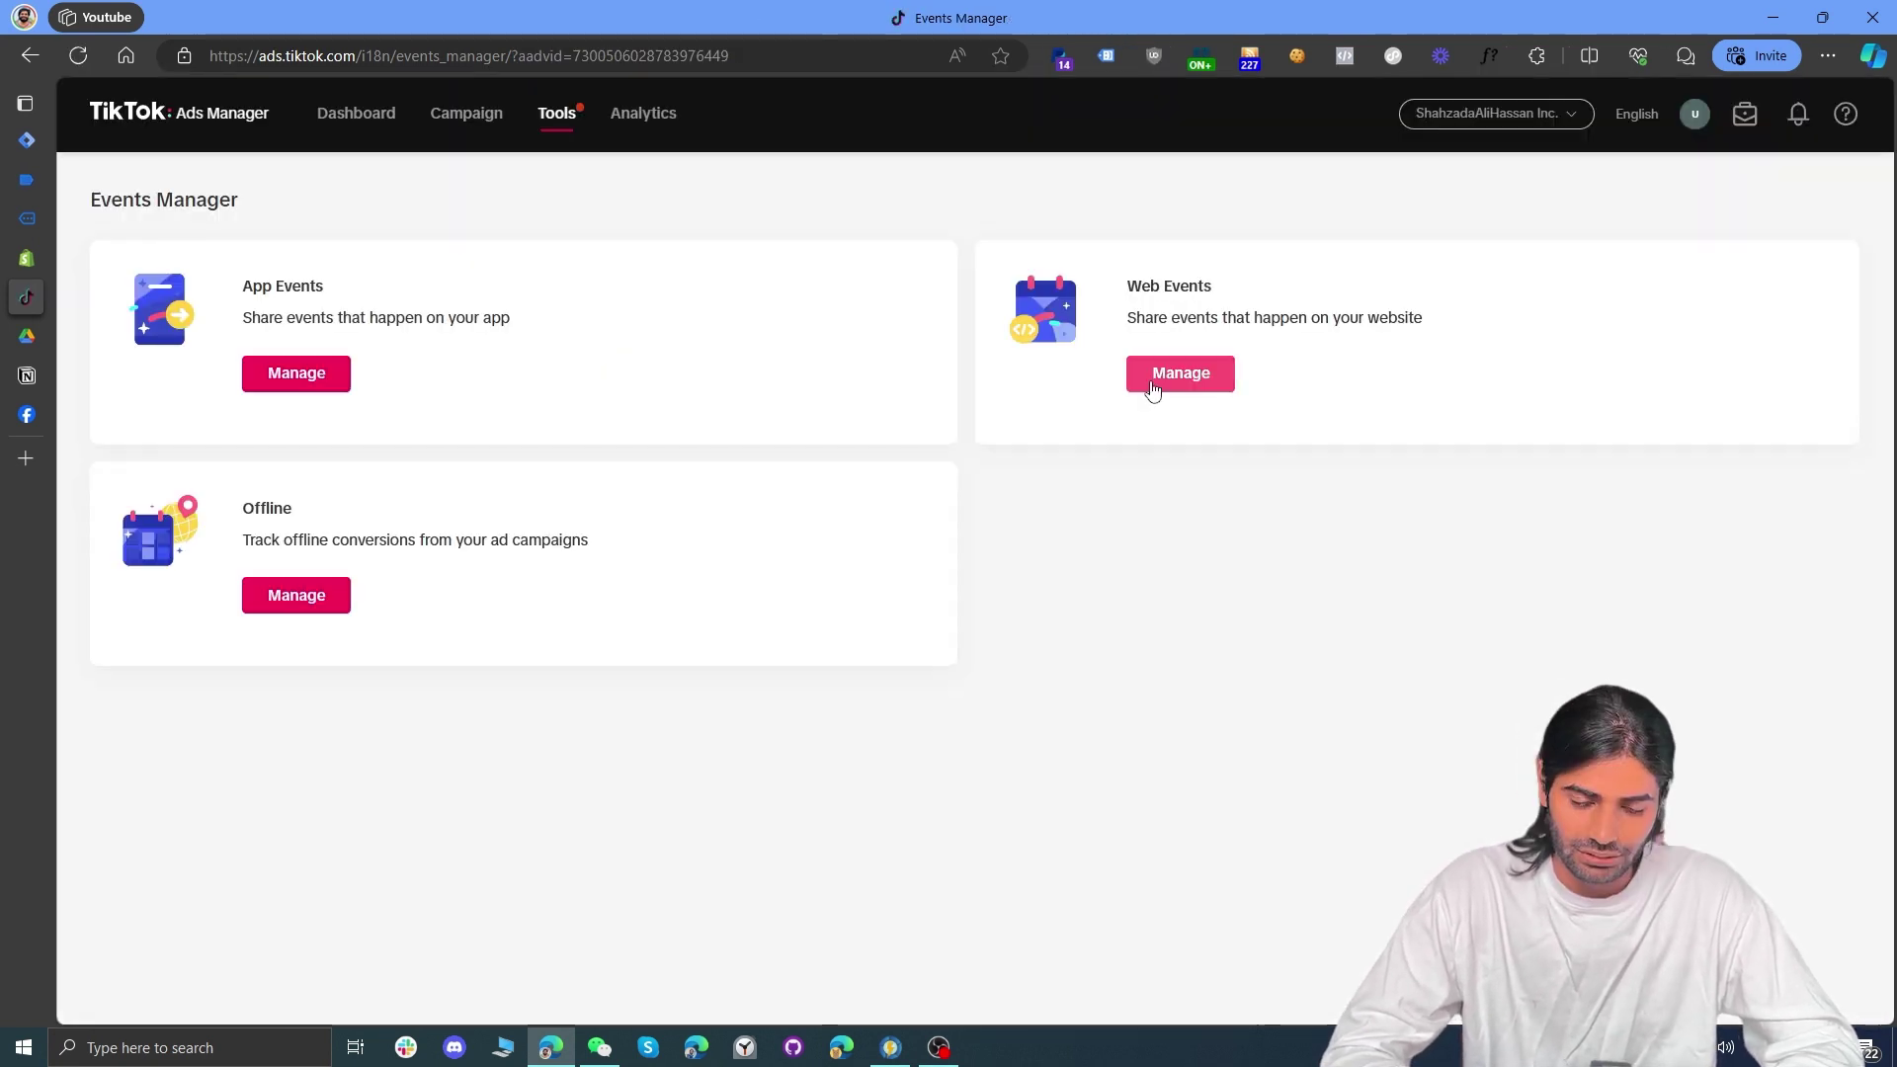
left_click(1152, 386)
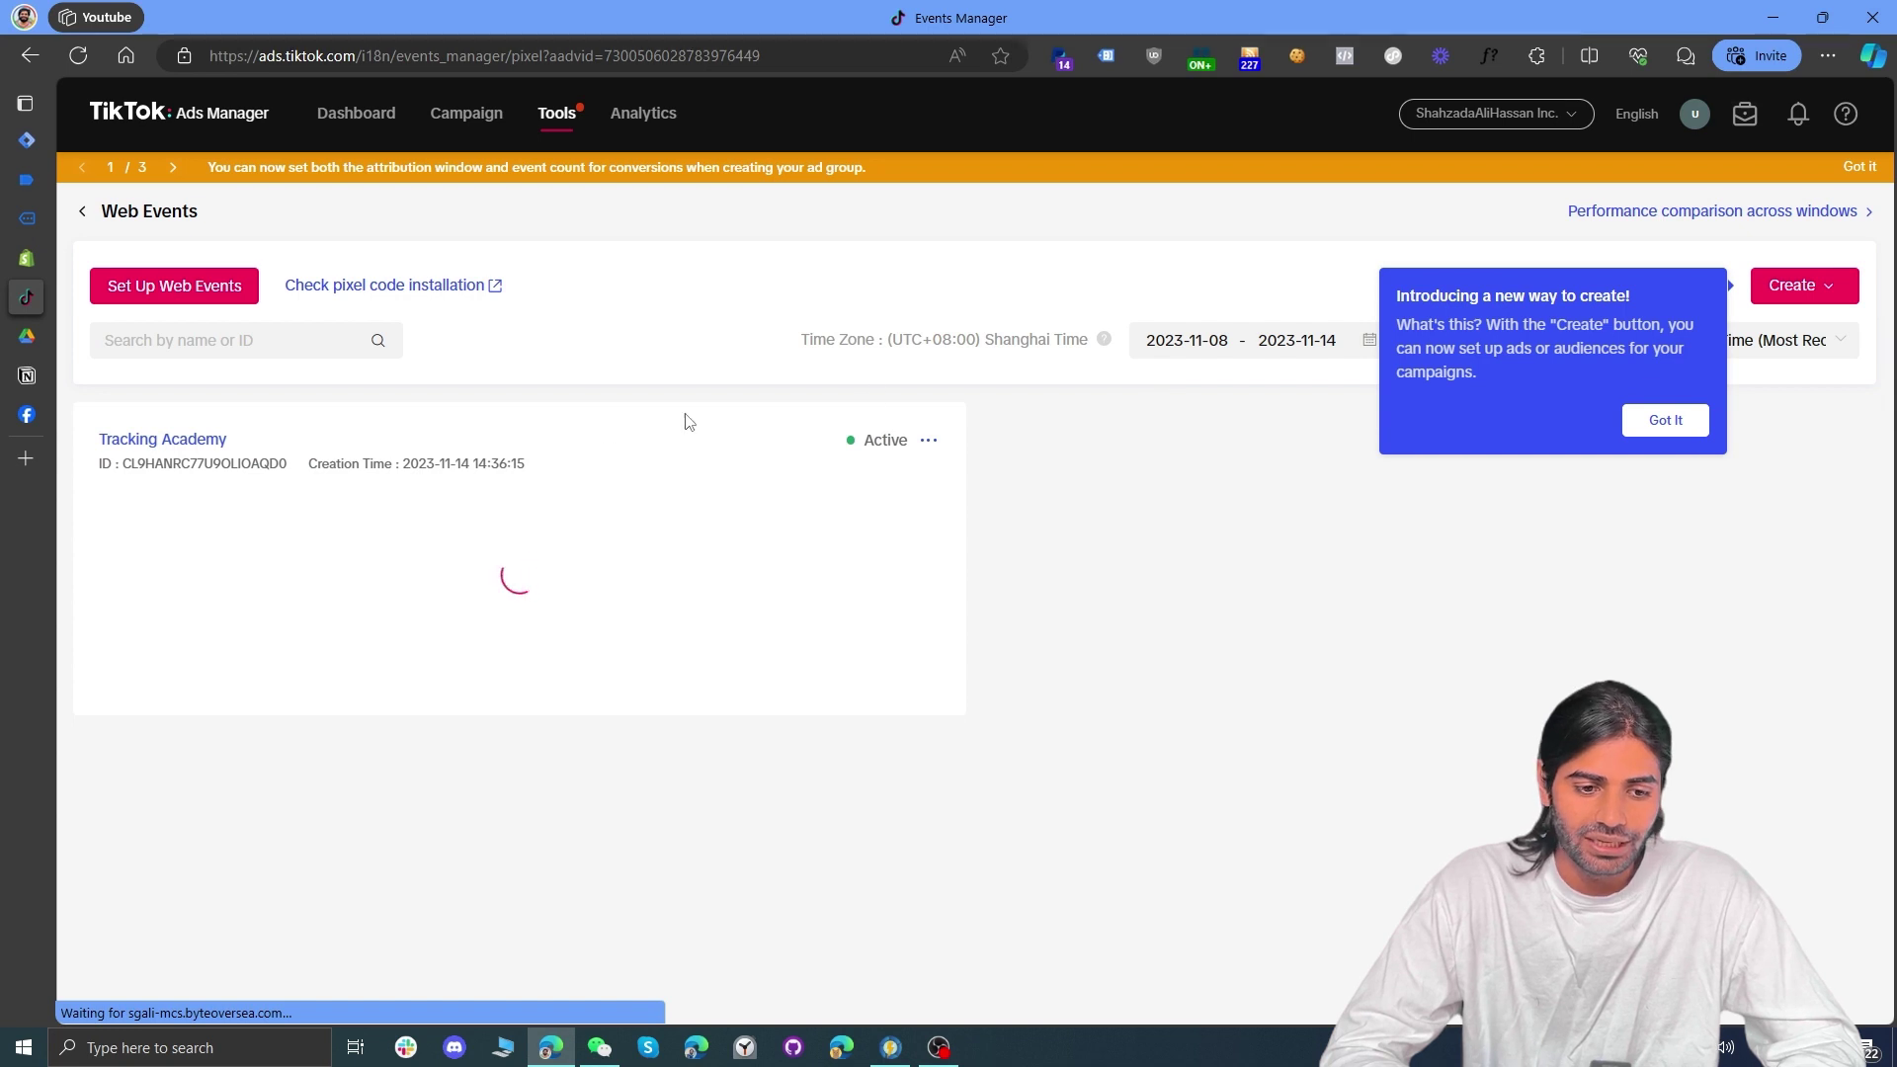
left_click(167, 441)
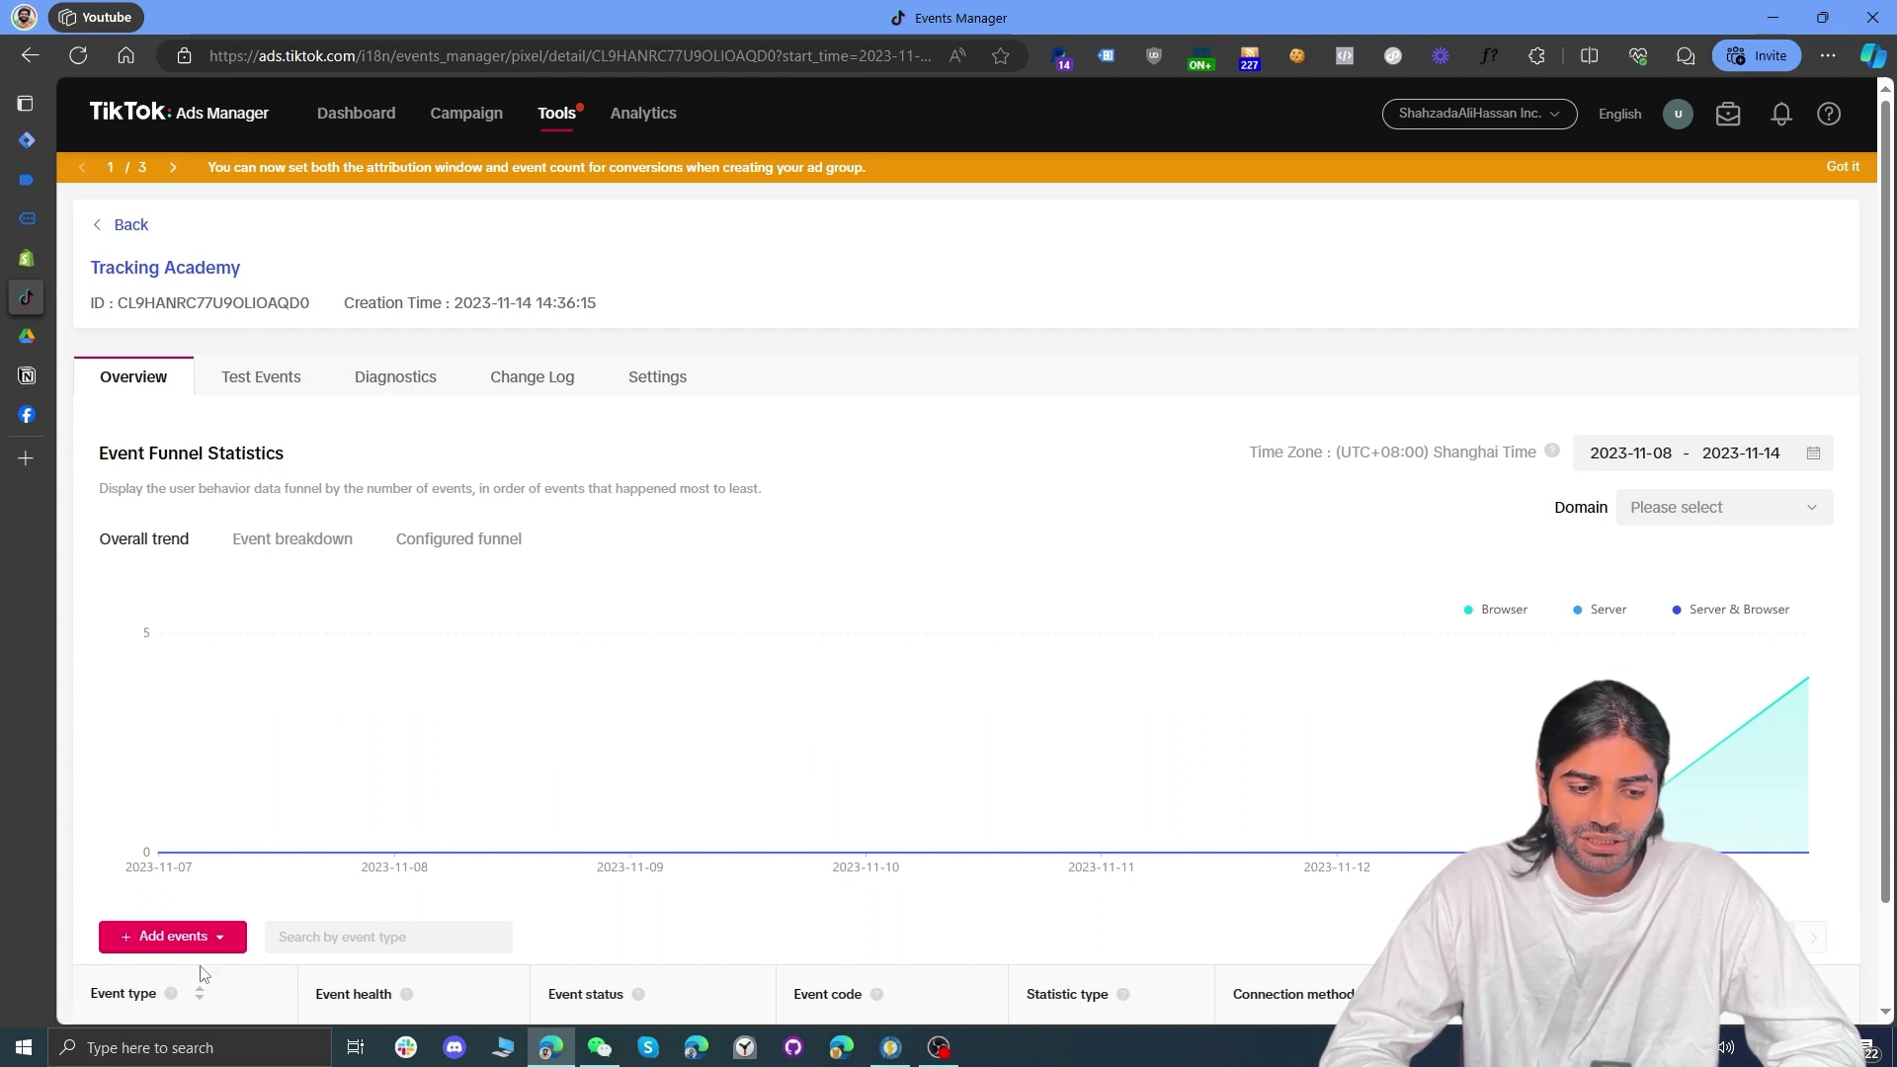
Step: Start a manual event setup for the pixel, skip funnel building and continue with the Events API and Custom Code methods
left_click(173, 939)
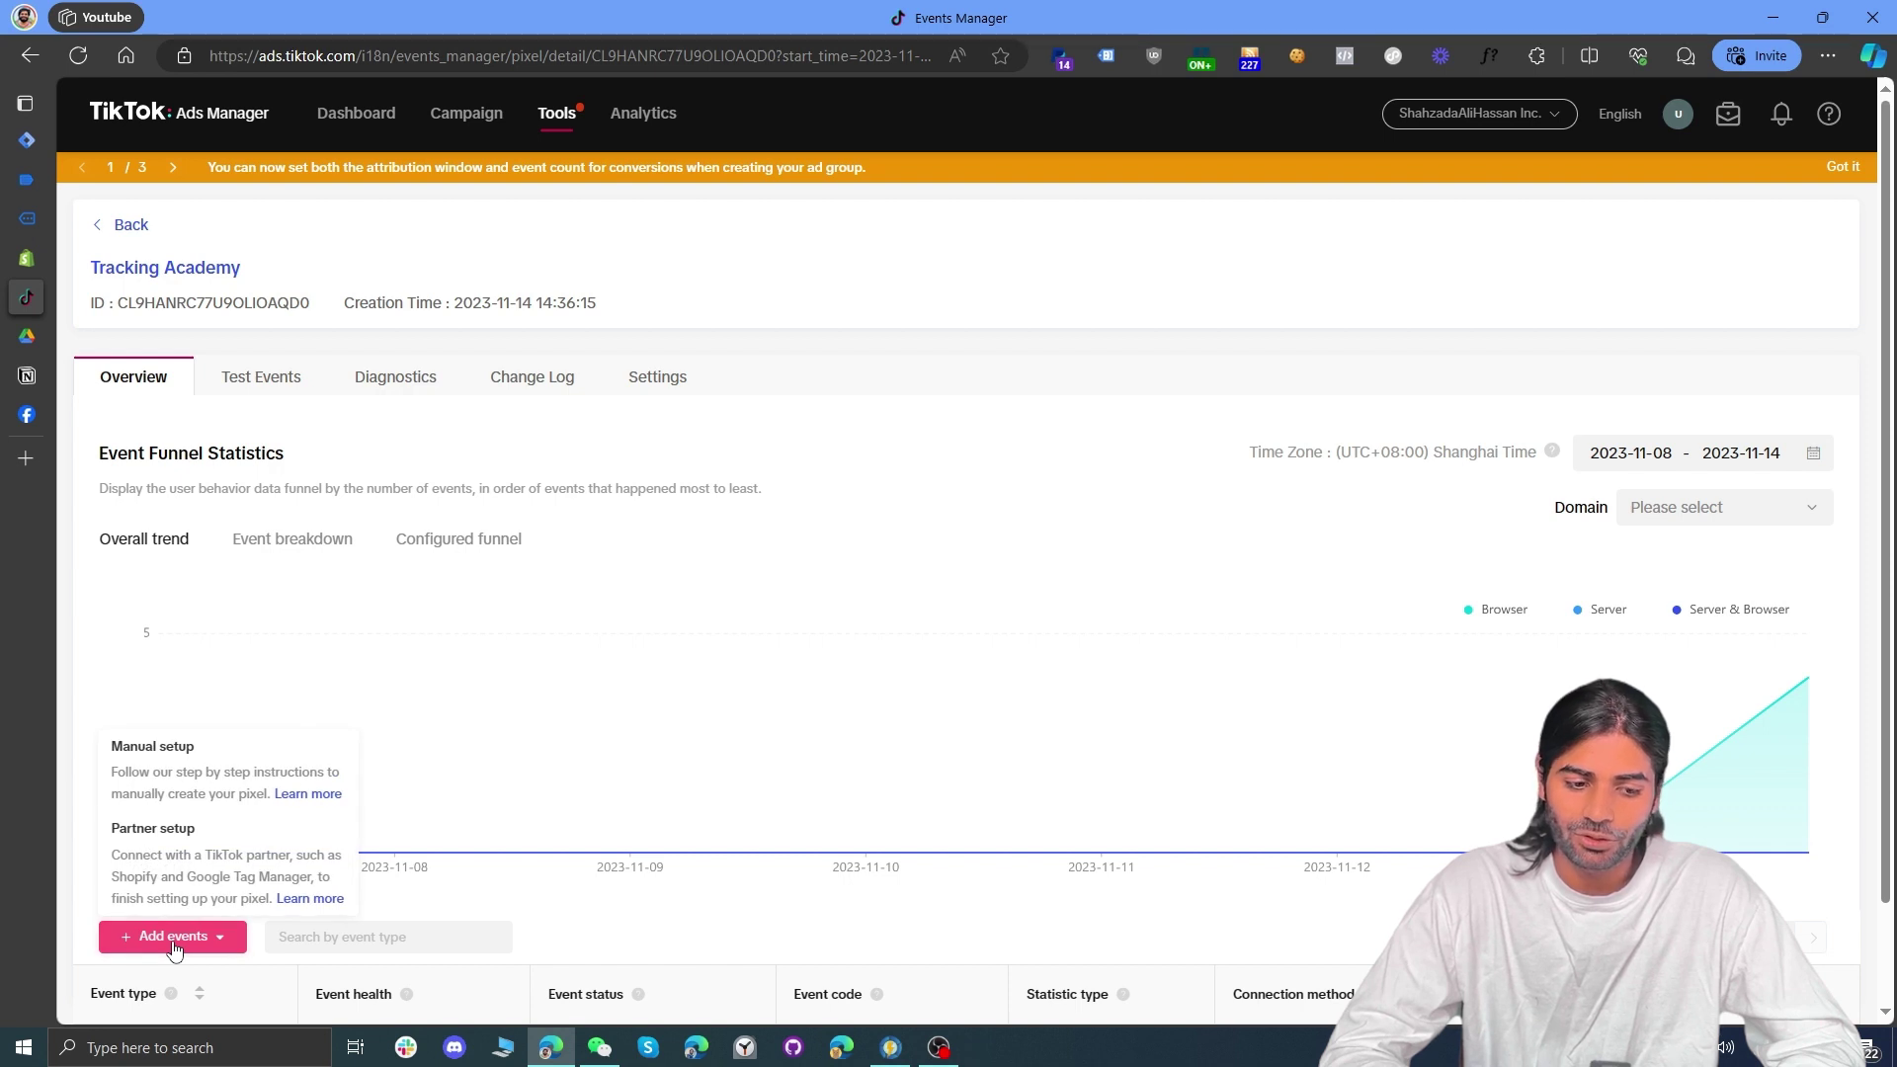
left_click(198, 780)
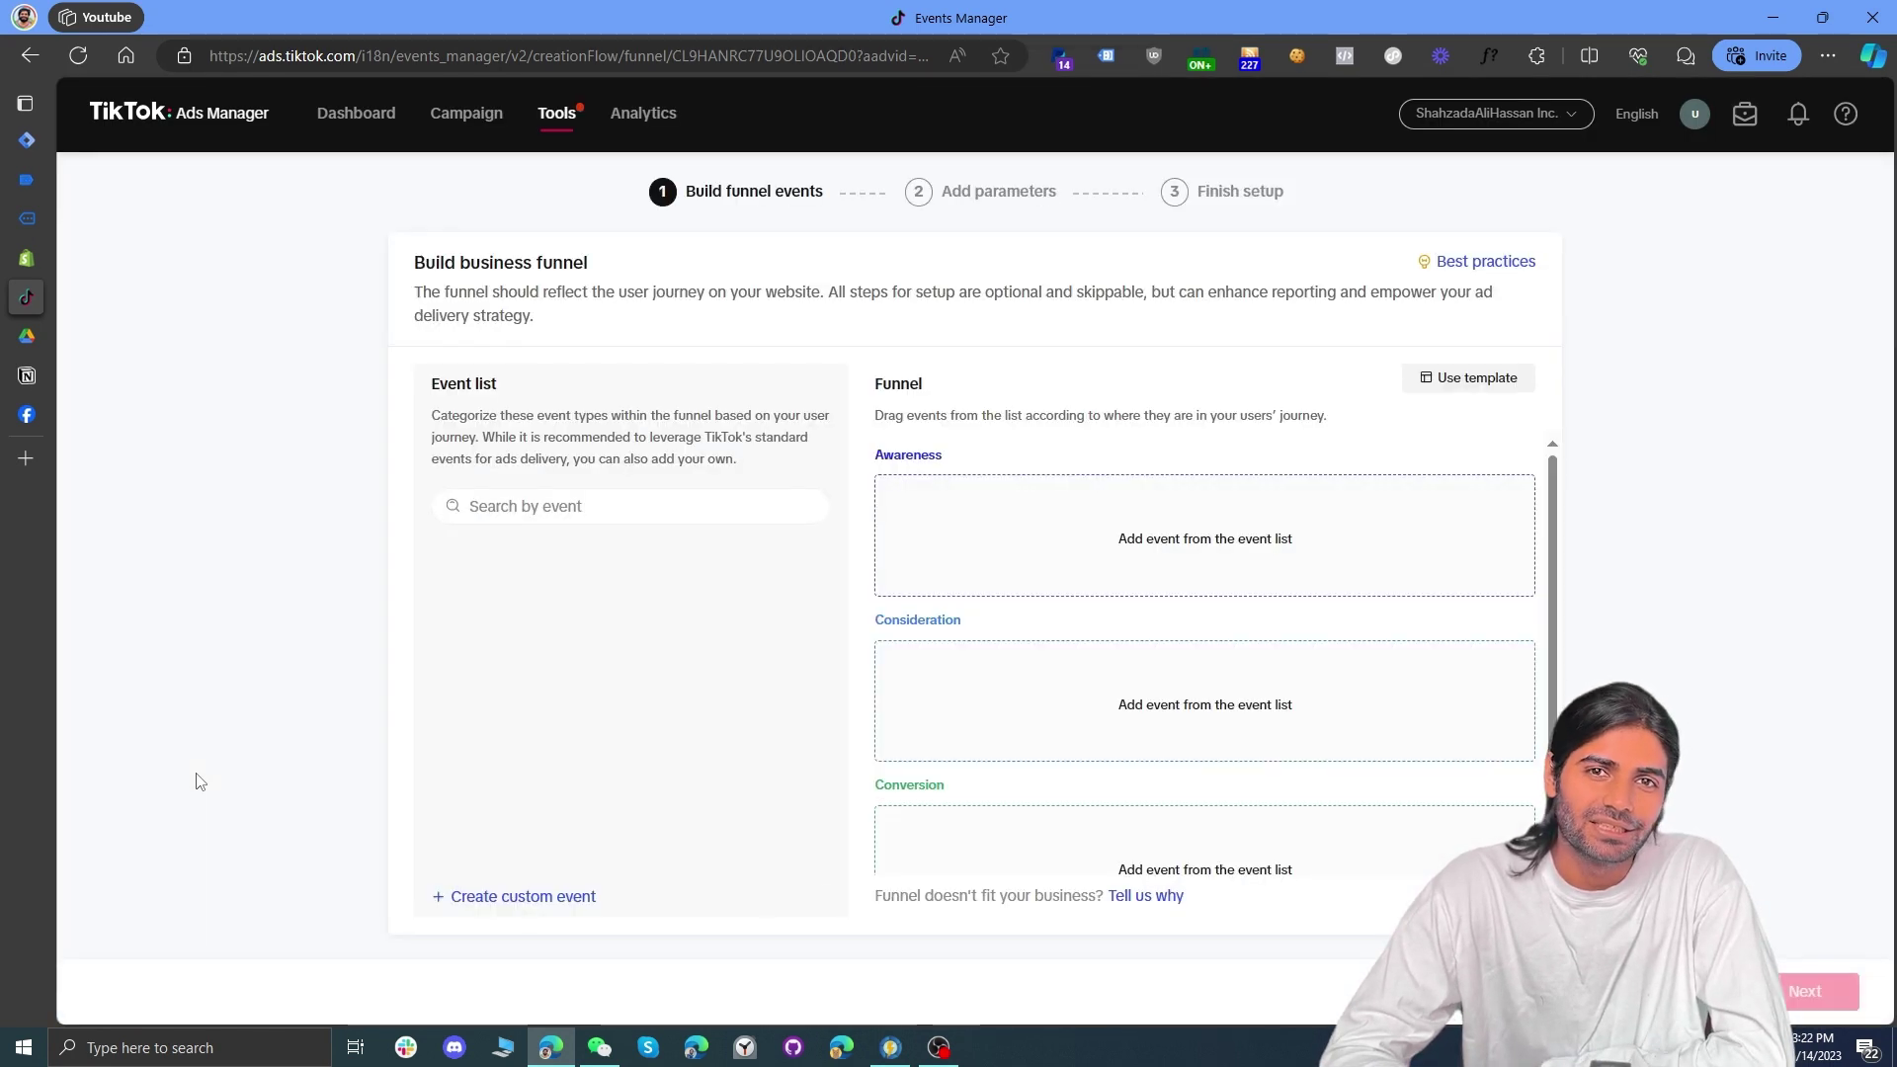
left_click(1700, 991)
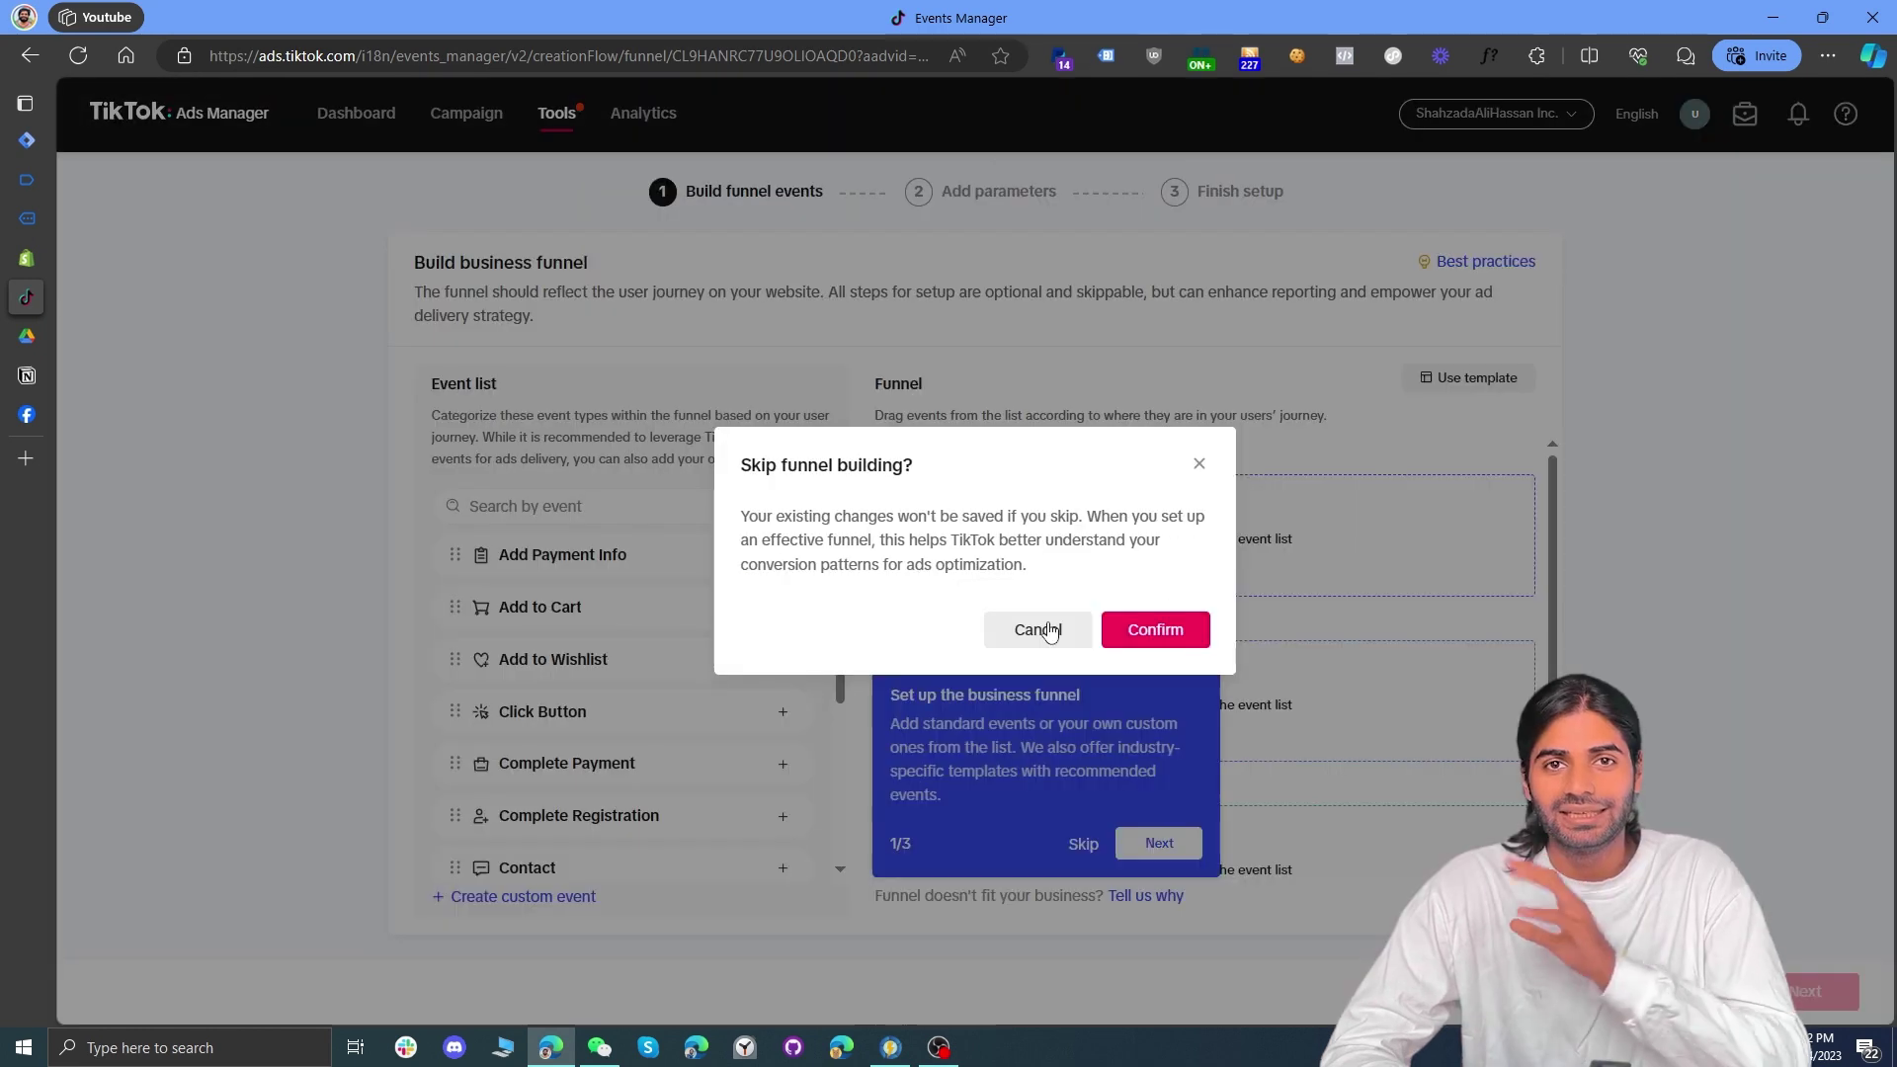
left_click(1173, 642)
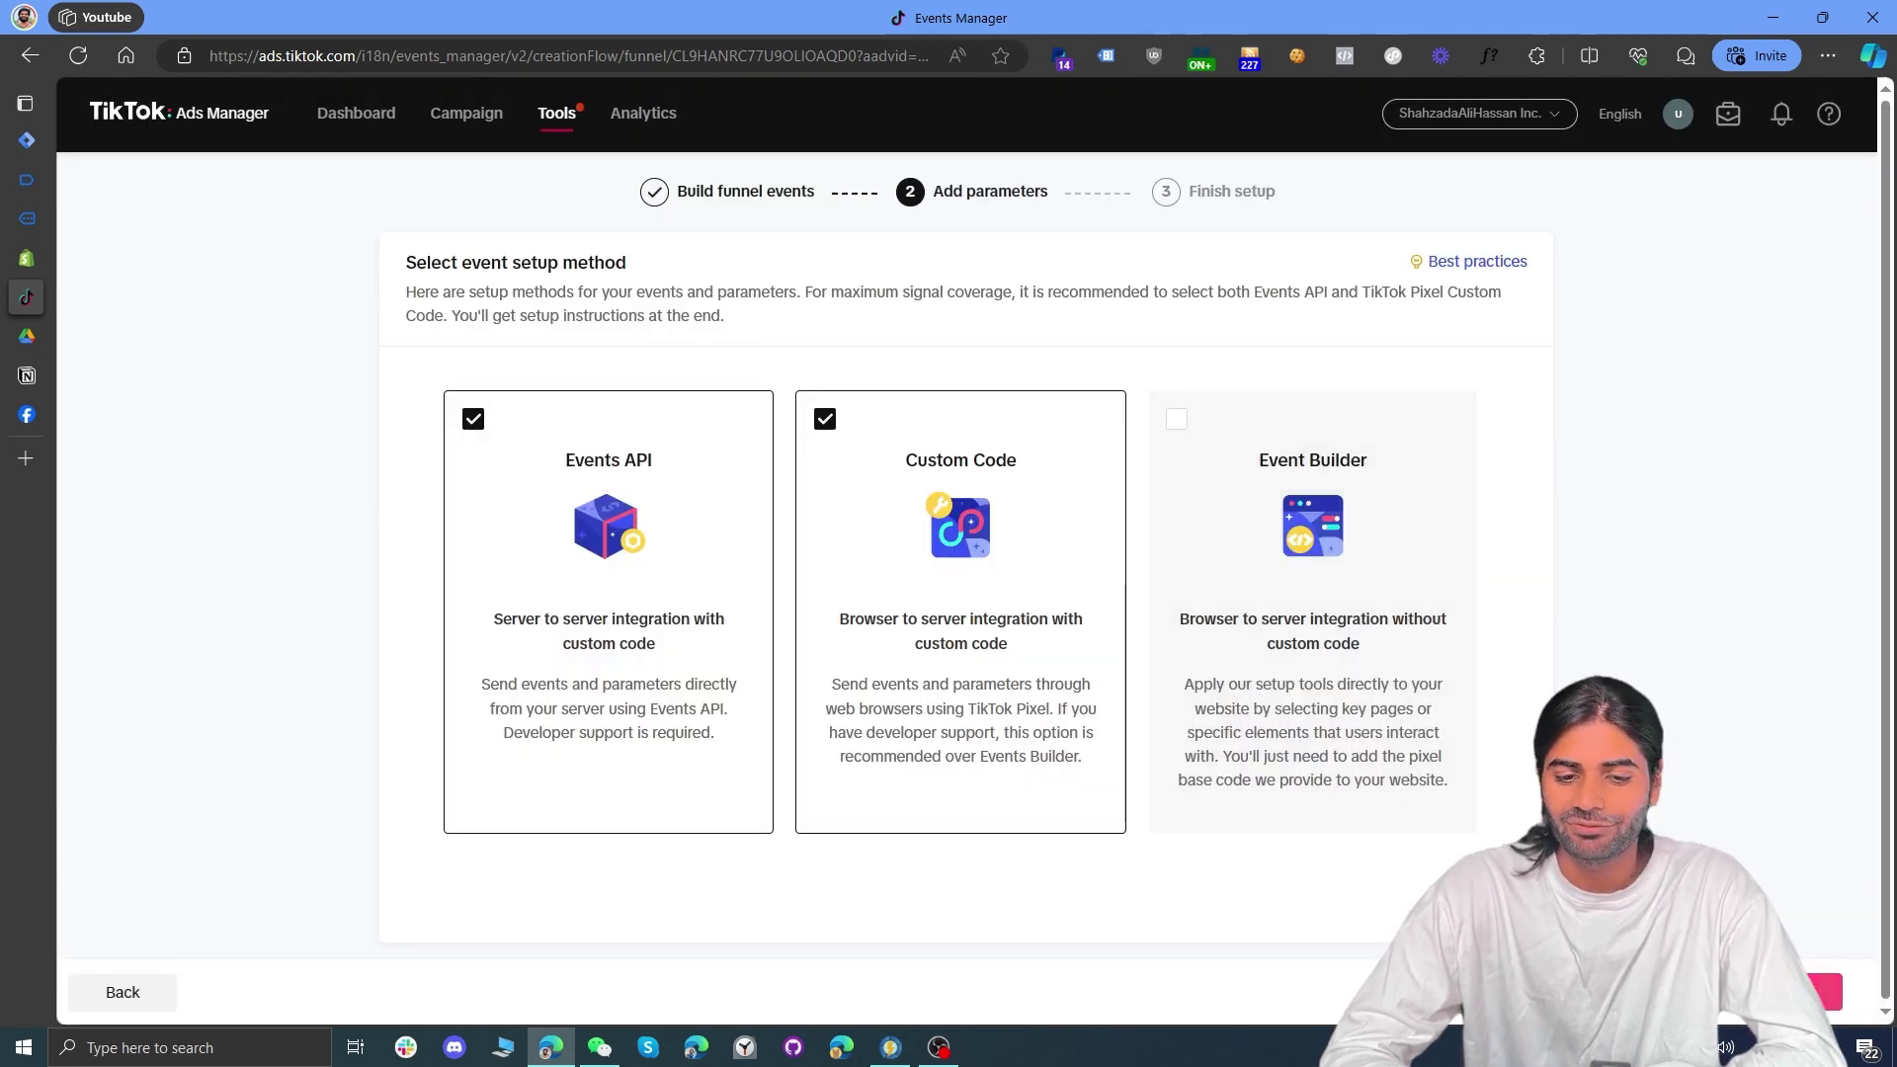
left_click(1826, 991)
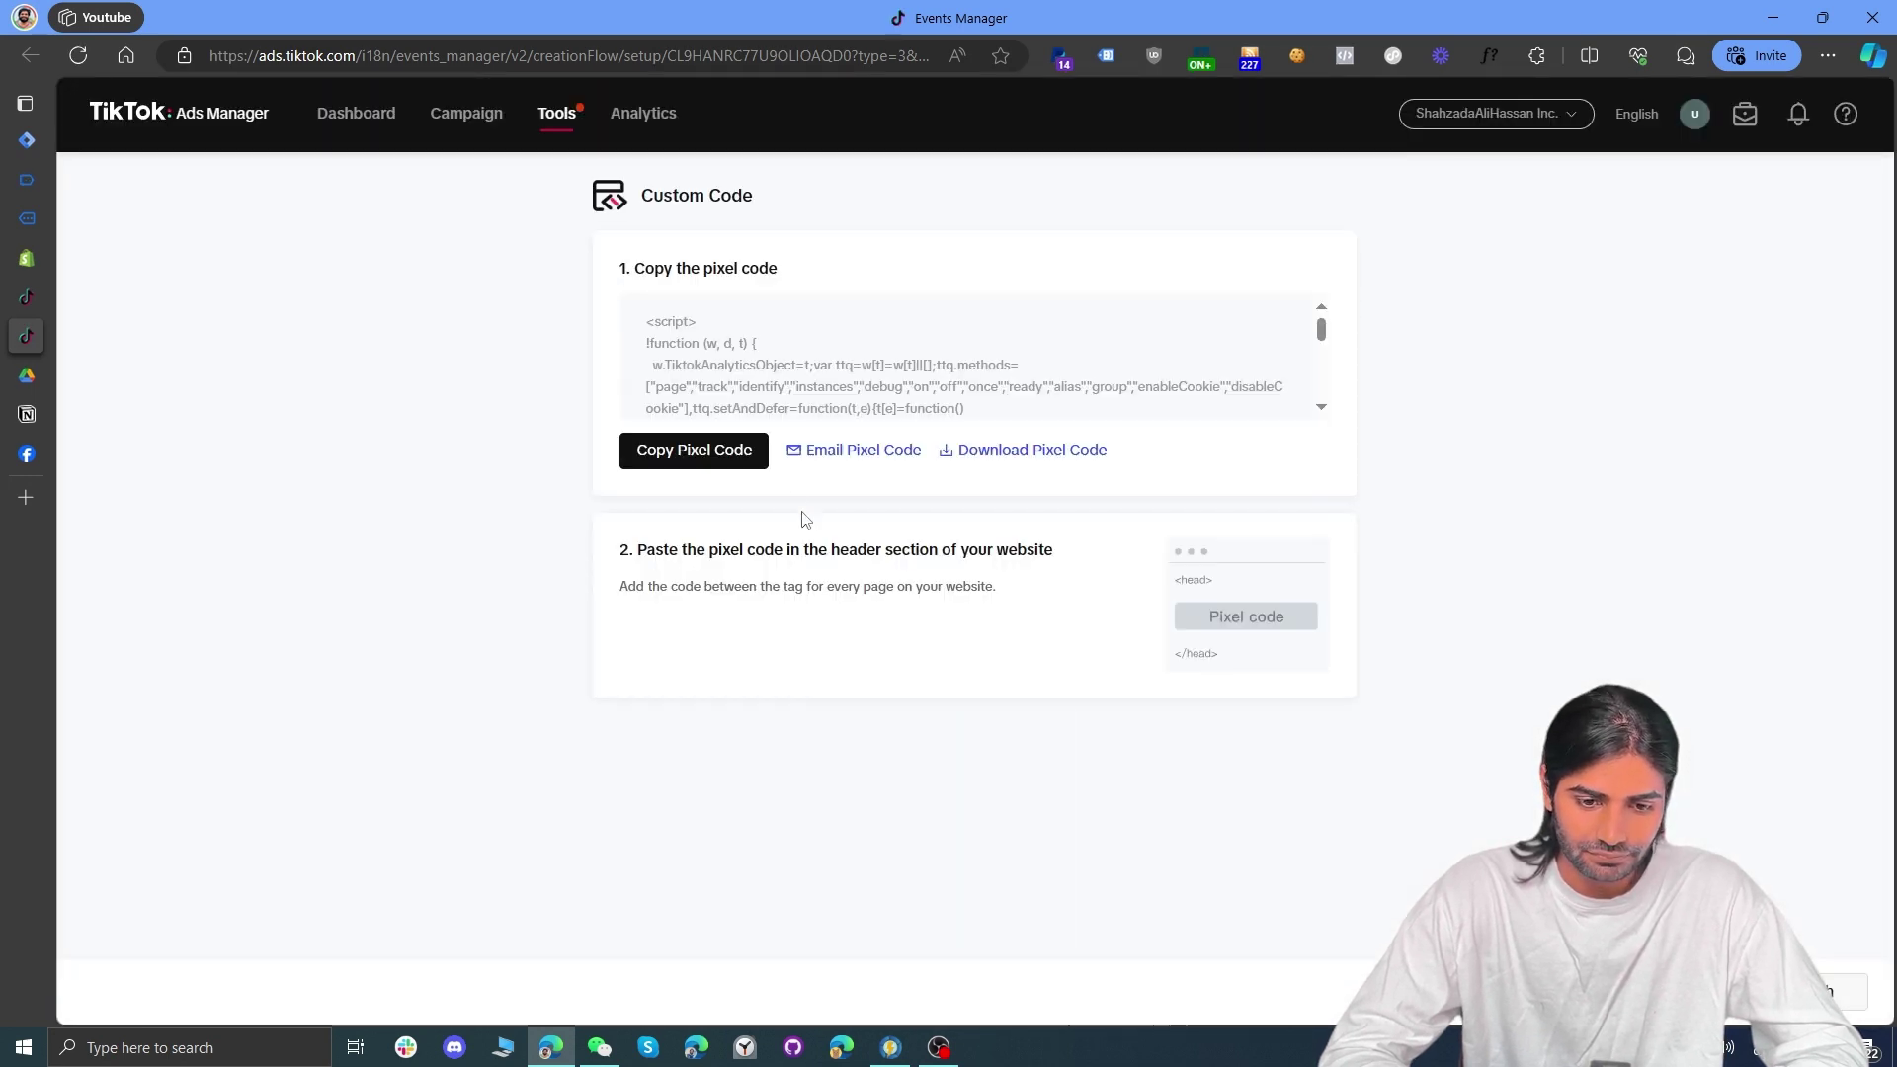
Step: Copy the TikTok pixel's custom code and switch to Google Tag Manager to start a new tag in the workspace
left_click(729, 452)
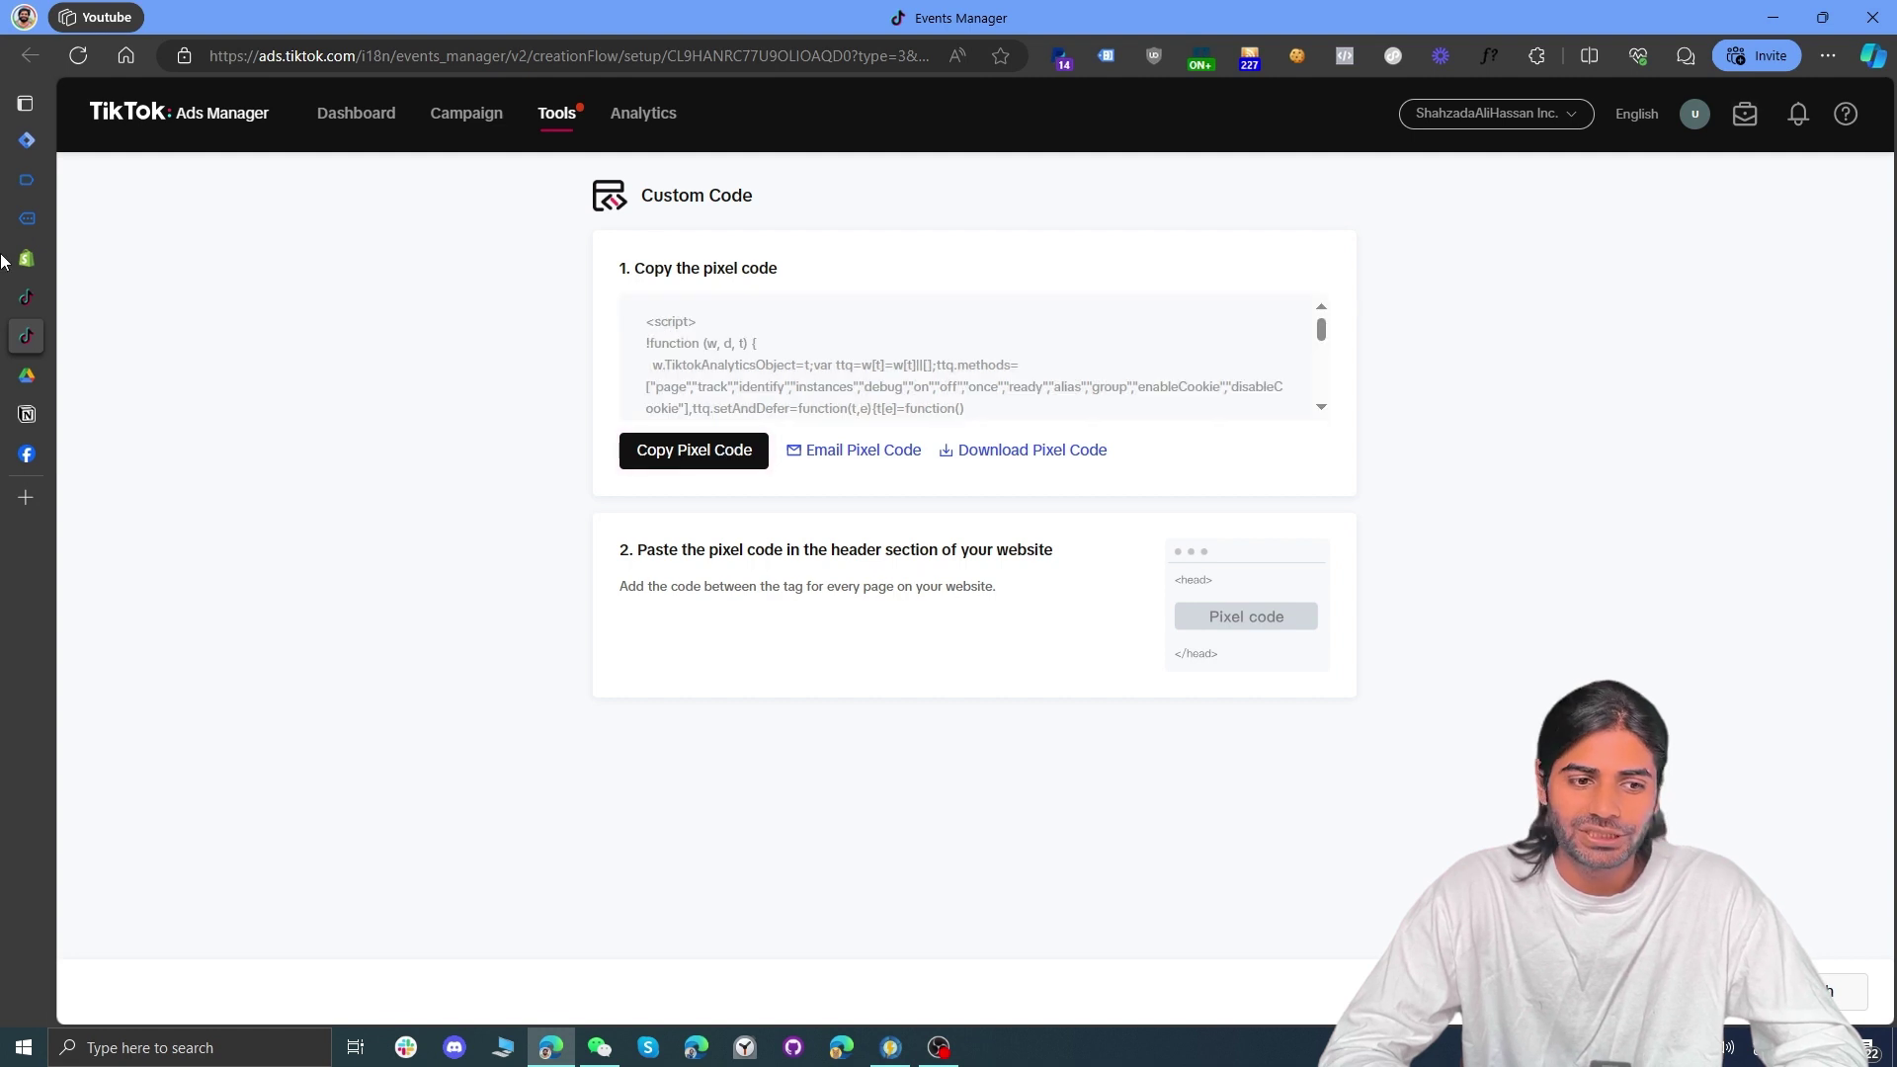
left_click(27, 139)
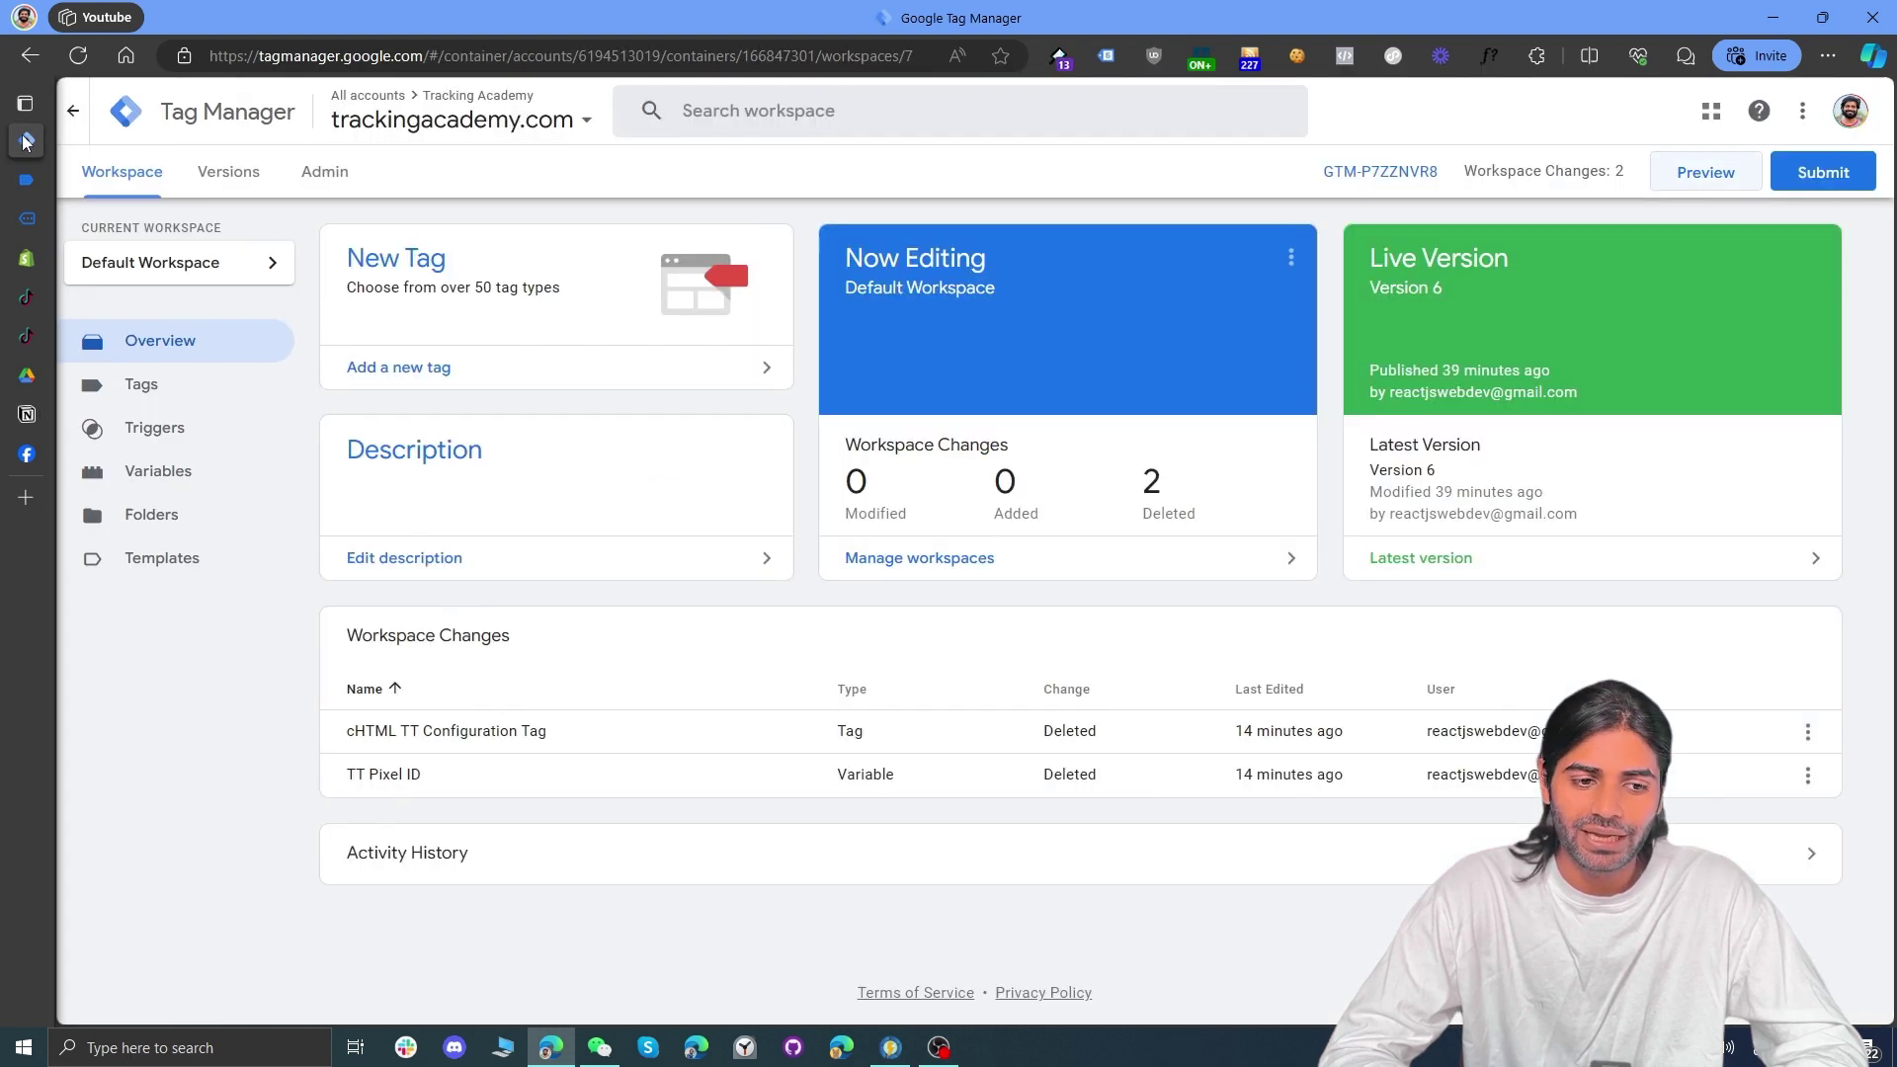
left_click(185, 378)
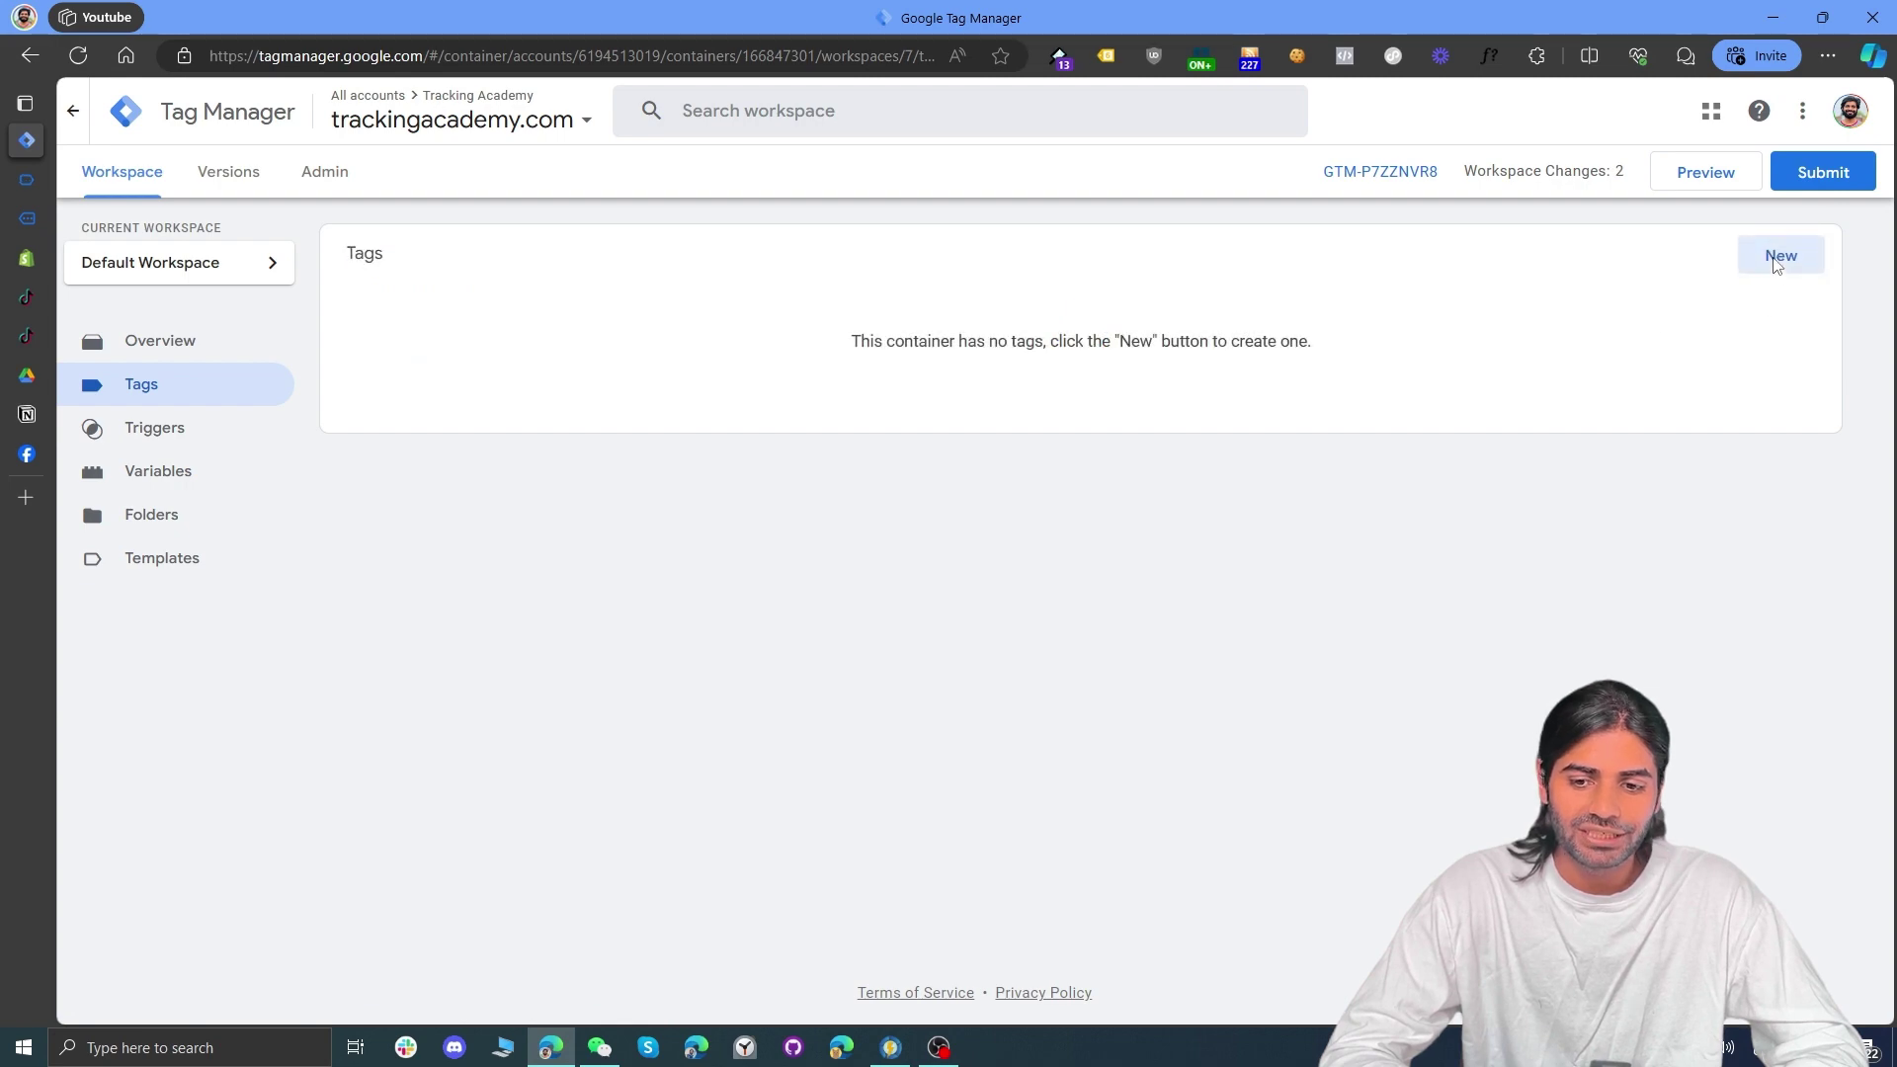
left_click(1774, 262)
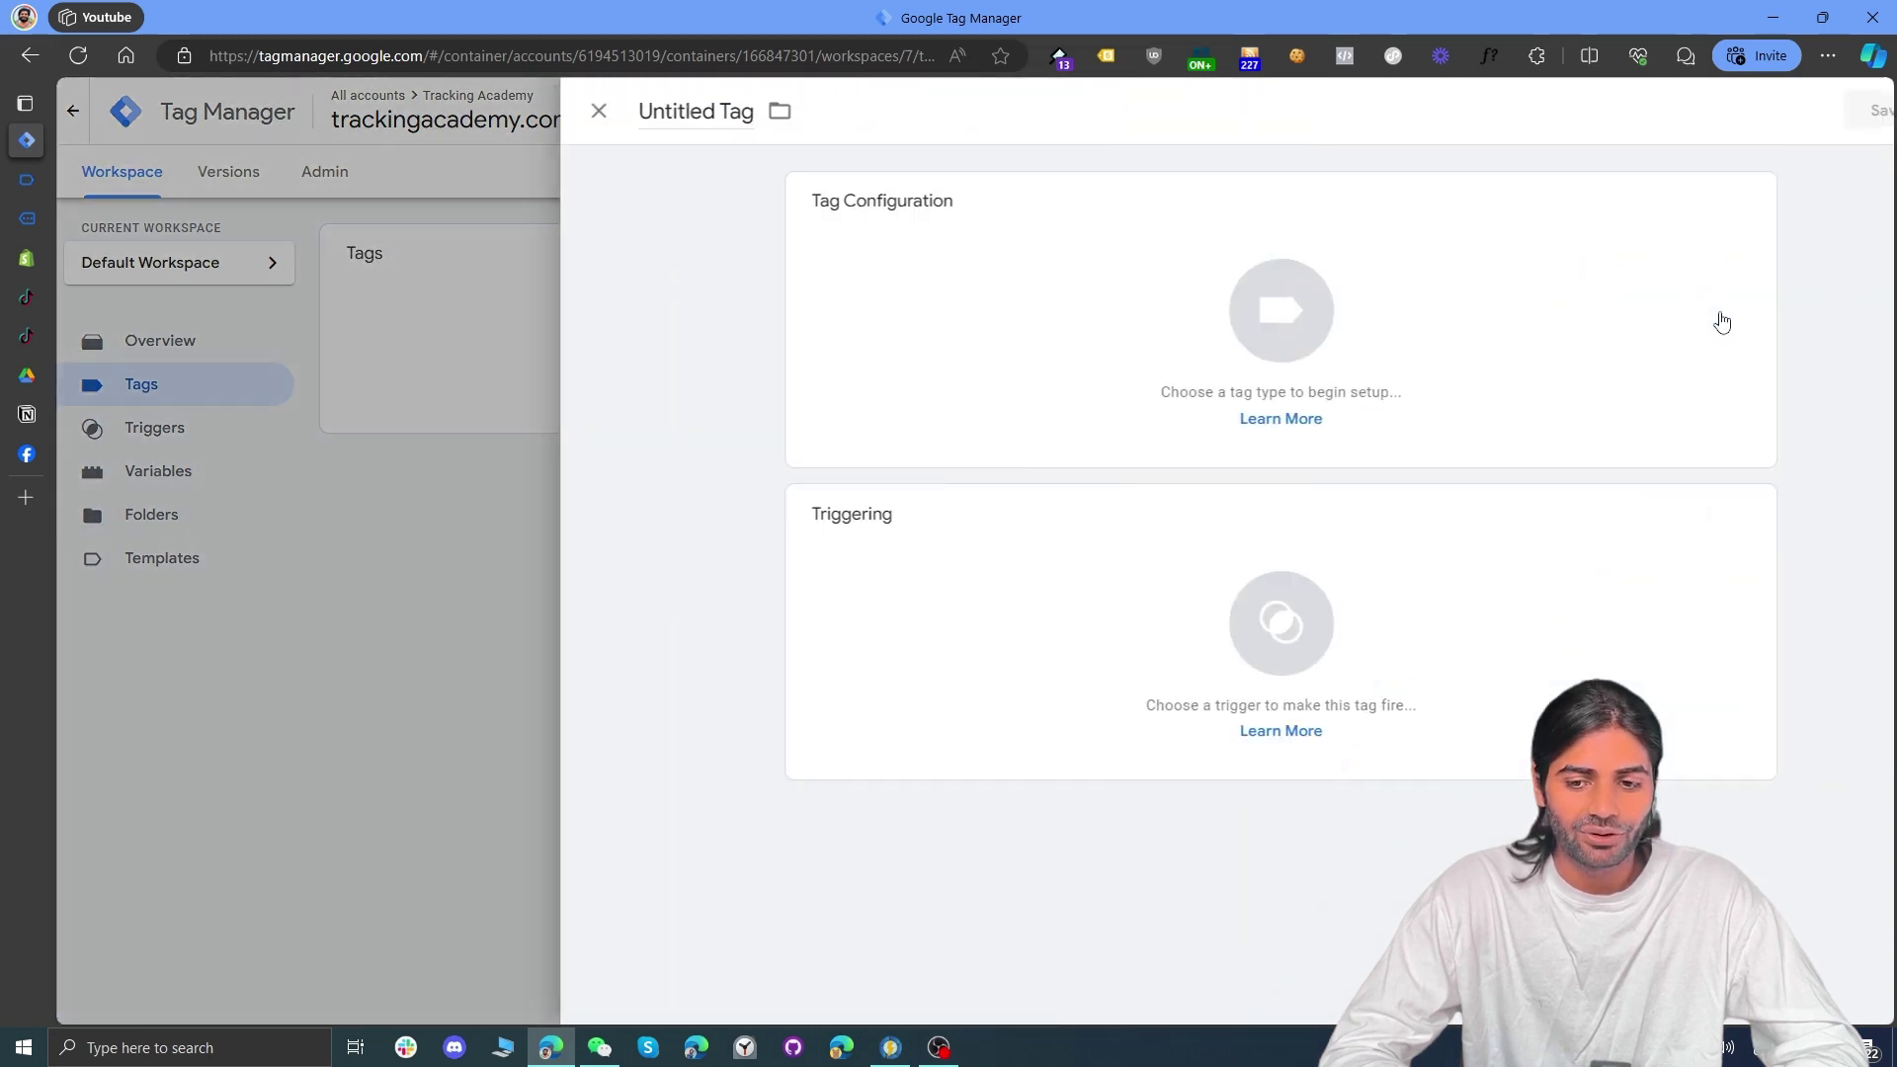
Step: Give the new tag the All Pages trigger and configure it as Custom HTML containing the copied TikTok pixel code
left_click(1325, 622)
left_click(939, 213)
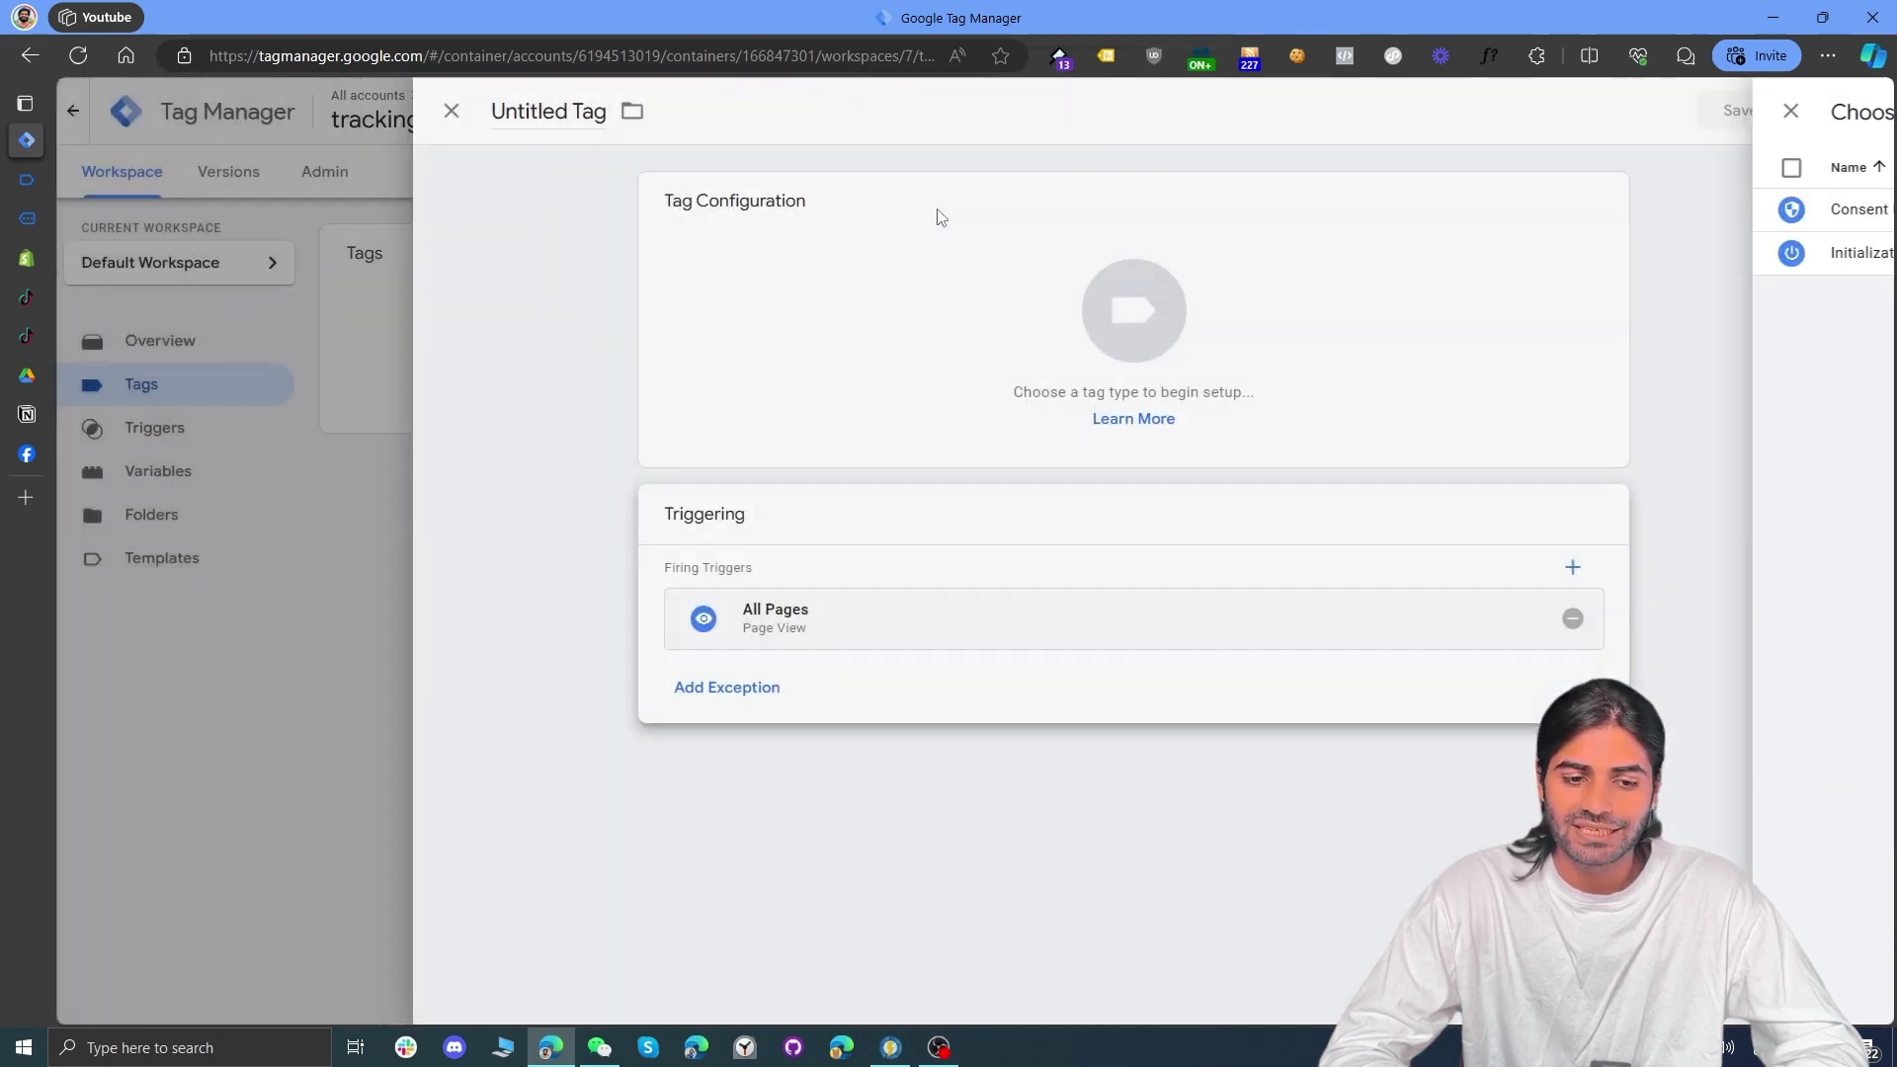
left_click(1053, 353)
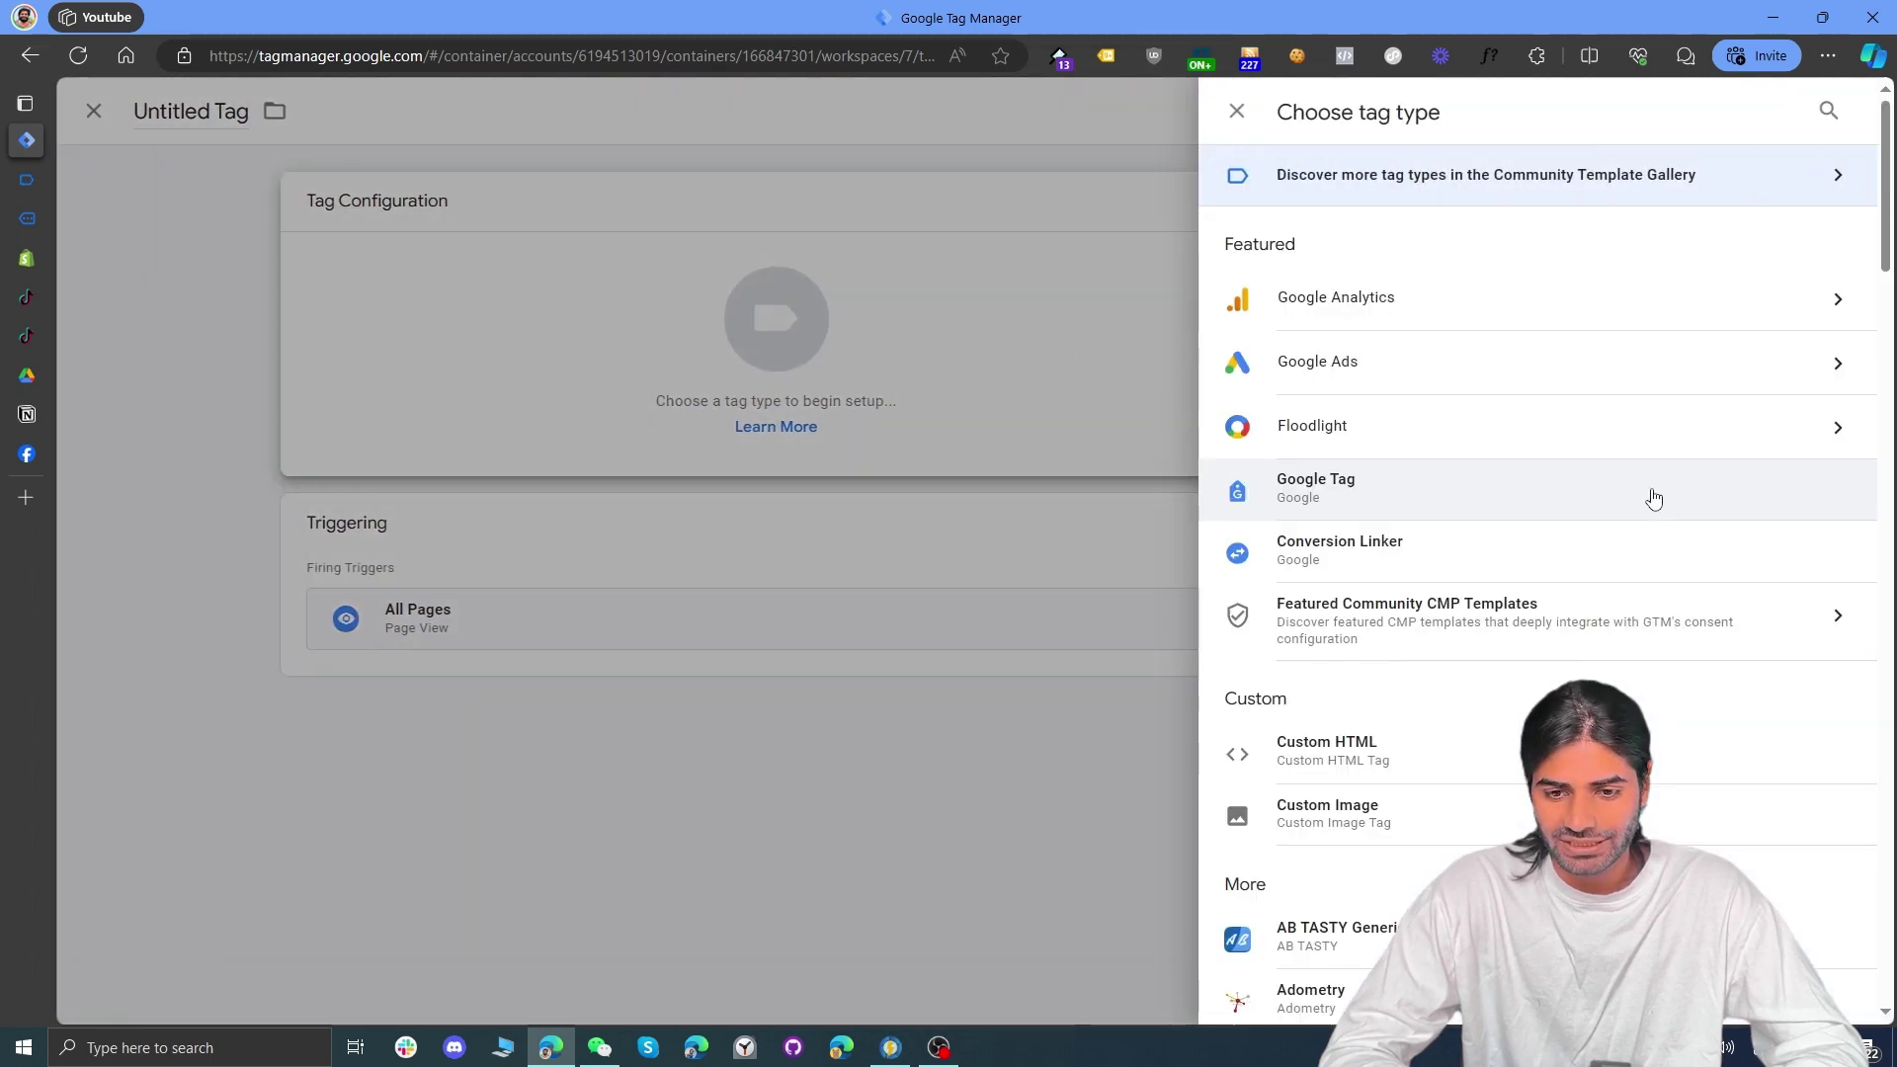
left_click(1448, 757)
left_click(994, 455)
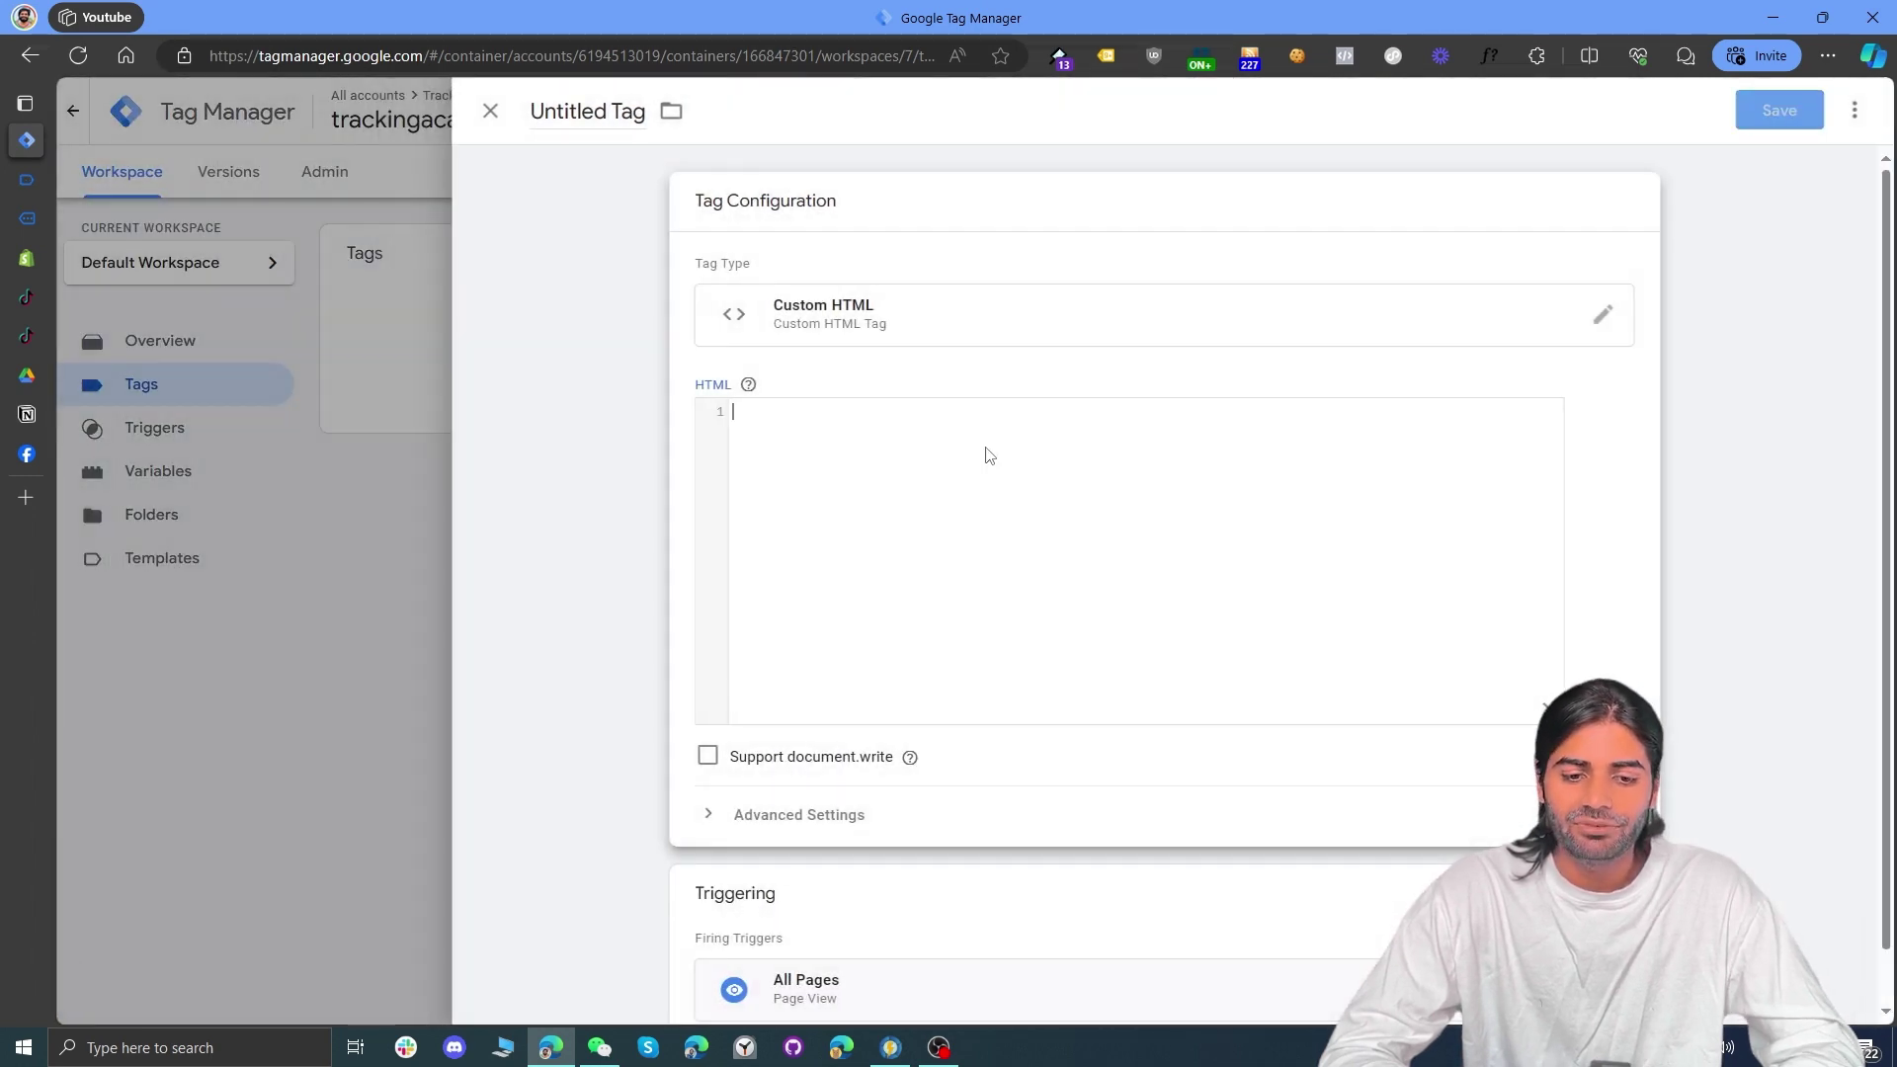
type("<script> !function (w, d, t) {   w.TiktokAnalyticsObject=t;var ttq=w[t]=w[t]||[];ttq.methods=[\"page\",\"track\",\"identify\",\"instances\",\"debug\",\"on\",\"off\",\"once\",\"ready\",\"alias\",\"group\",\"enableCookie\",\"disableCookie\"],ttq.setAndDefer=function(t,e){t[e]=function(){t.push([e].concat(Array.prototype.slice.call(arguments,0)))}};for(var i=0;i<ttq.methods.length;i++)ttq.setAndDefer(ttq,ttq.methods[i]);ttq.instance=function(t){for(var e=ttq._i[t]||[],n=0;n<ttq.methods.length;n++)ttq.setAndDefer(e,ttq.methods[n]);return e},ttq.load=function(e,n){var i=\"https://analytics.tiktok.com/i18n/pixel/events.js\";ttq._i=ttq._i||{},ttq._i[e]=[],ttq._i[e]._u=i,ttq._t=ttq._t||{},ttq._t[e]=+new Date,ttq._o=ttq._o||{},ttq._o[e]=n||{};var o=document.createElement(\"script\");o.type=\"text/javascript\",o.async=!0,o.src=i+\"?sdkid=\"+e+\"&lib=\"+t;var a=document.getElementsByTagName(\"script\")[0];a.parentNode.insertBefore(o,a)};    ttq.load('CL9HANRC77U9OLIOAQD0');   ttq.page(); }(window, document, 'ttq'); </script>")
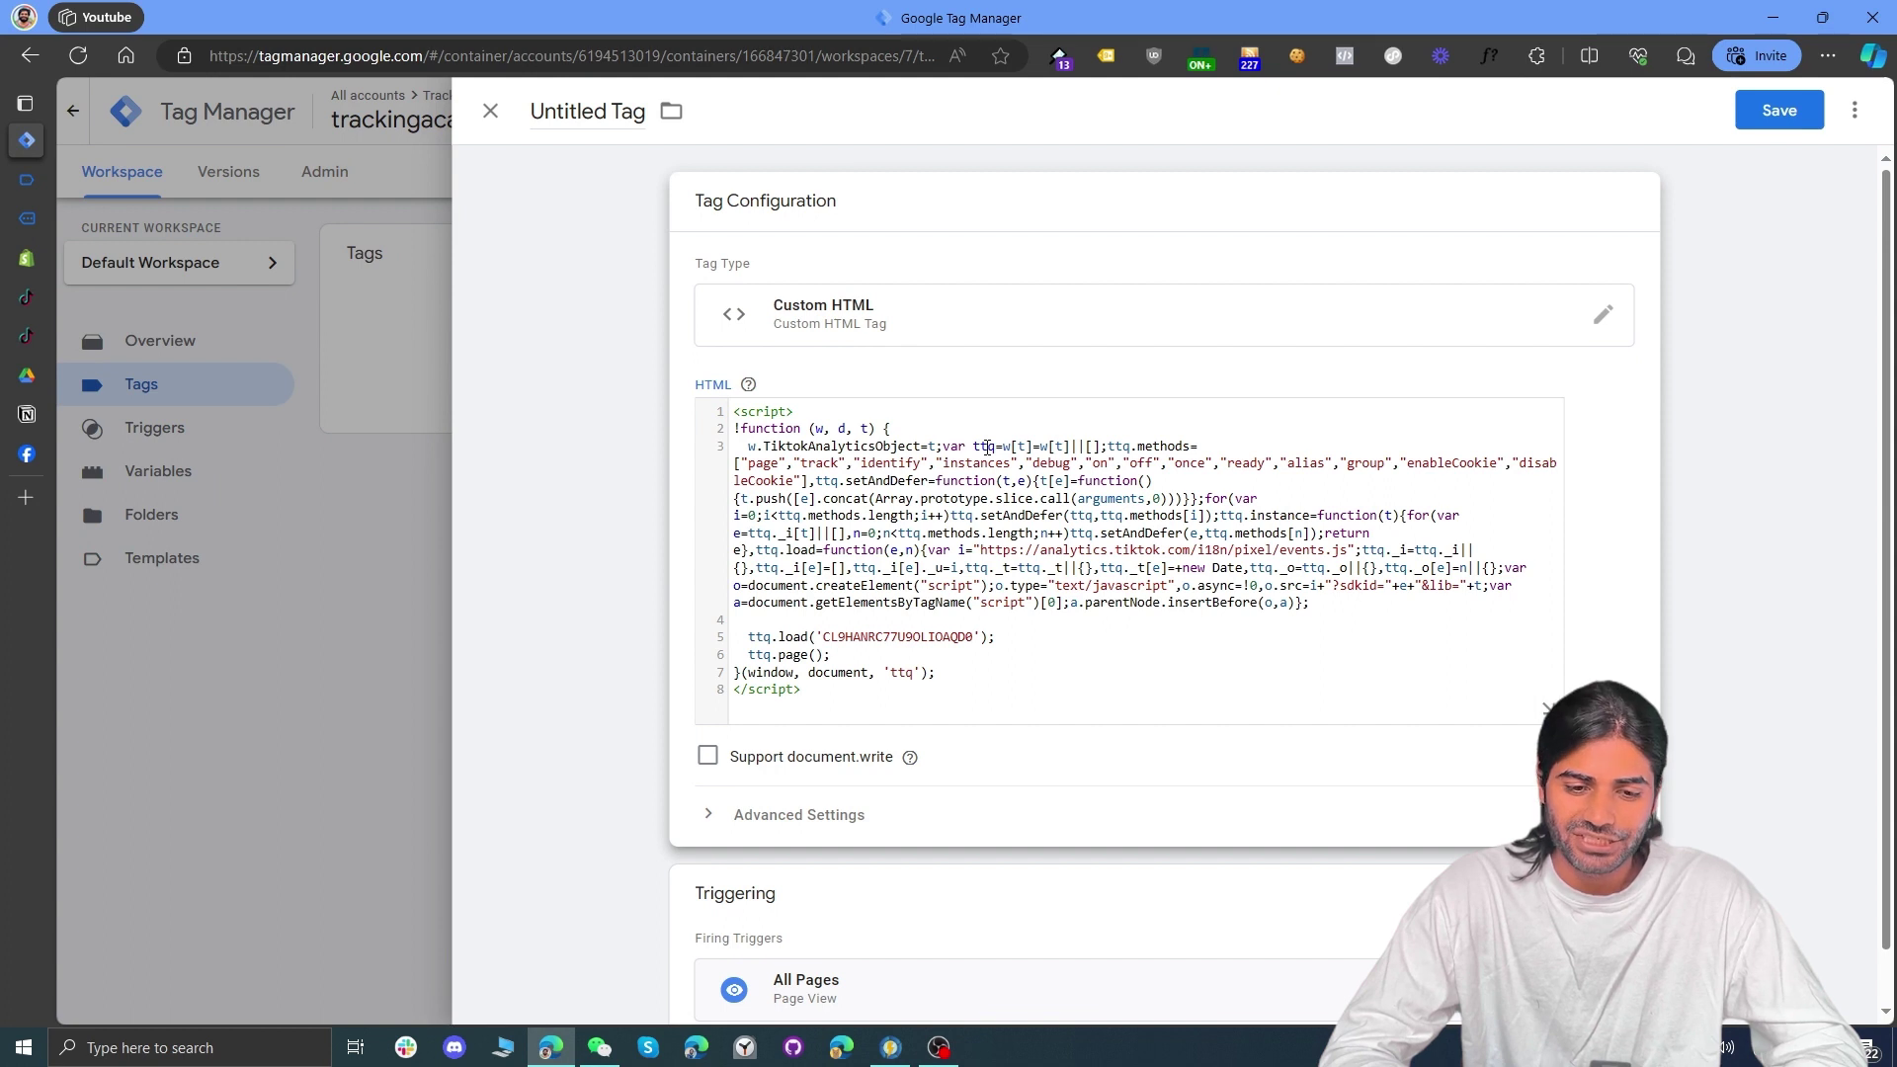
Step: Copy the pixel ID from the ttq.load line, then name the tag "cHTML TT Configuration Tag" and save it
double_click(929, 637)
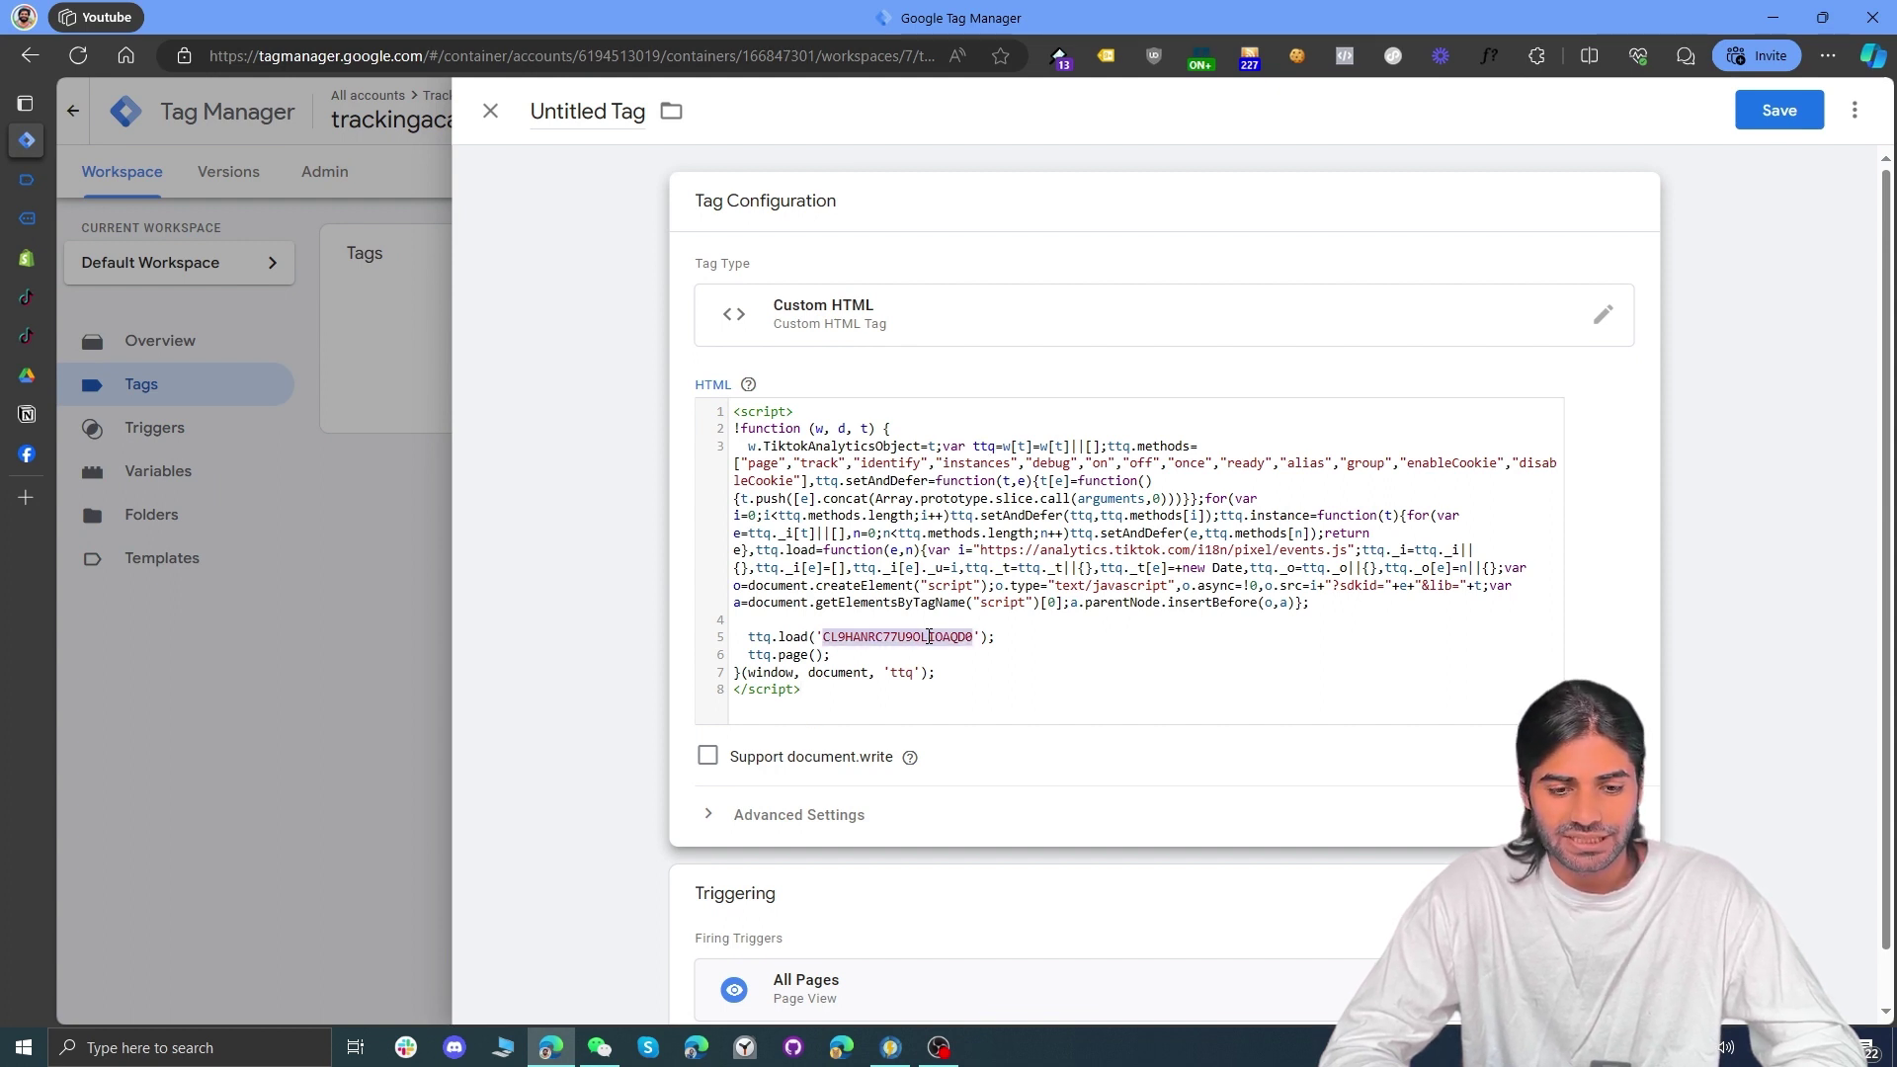
left_click(580, 128)
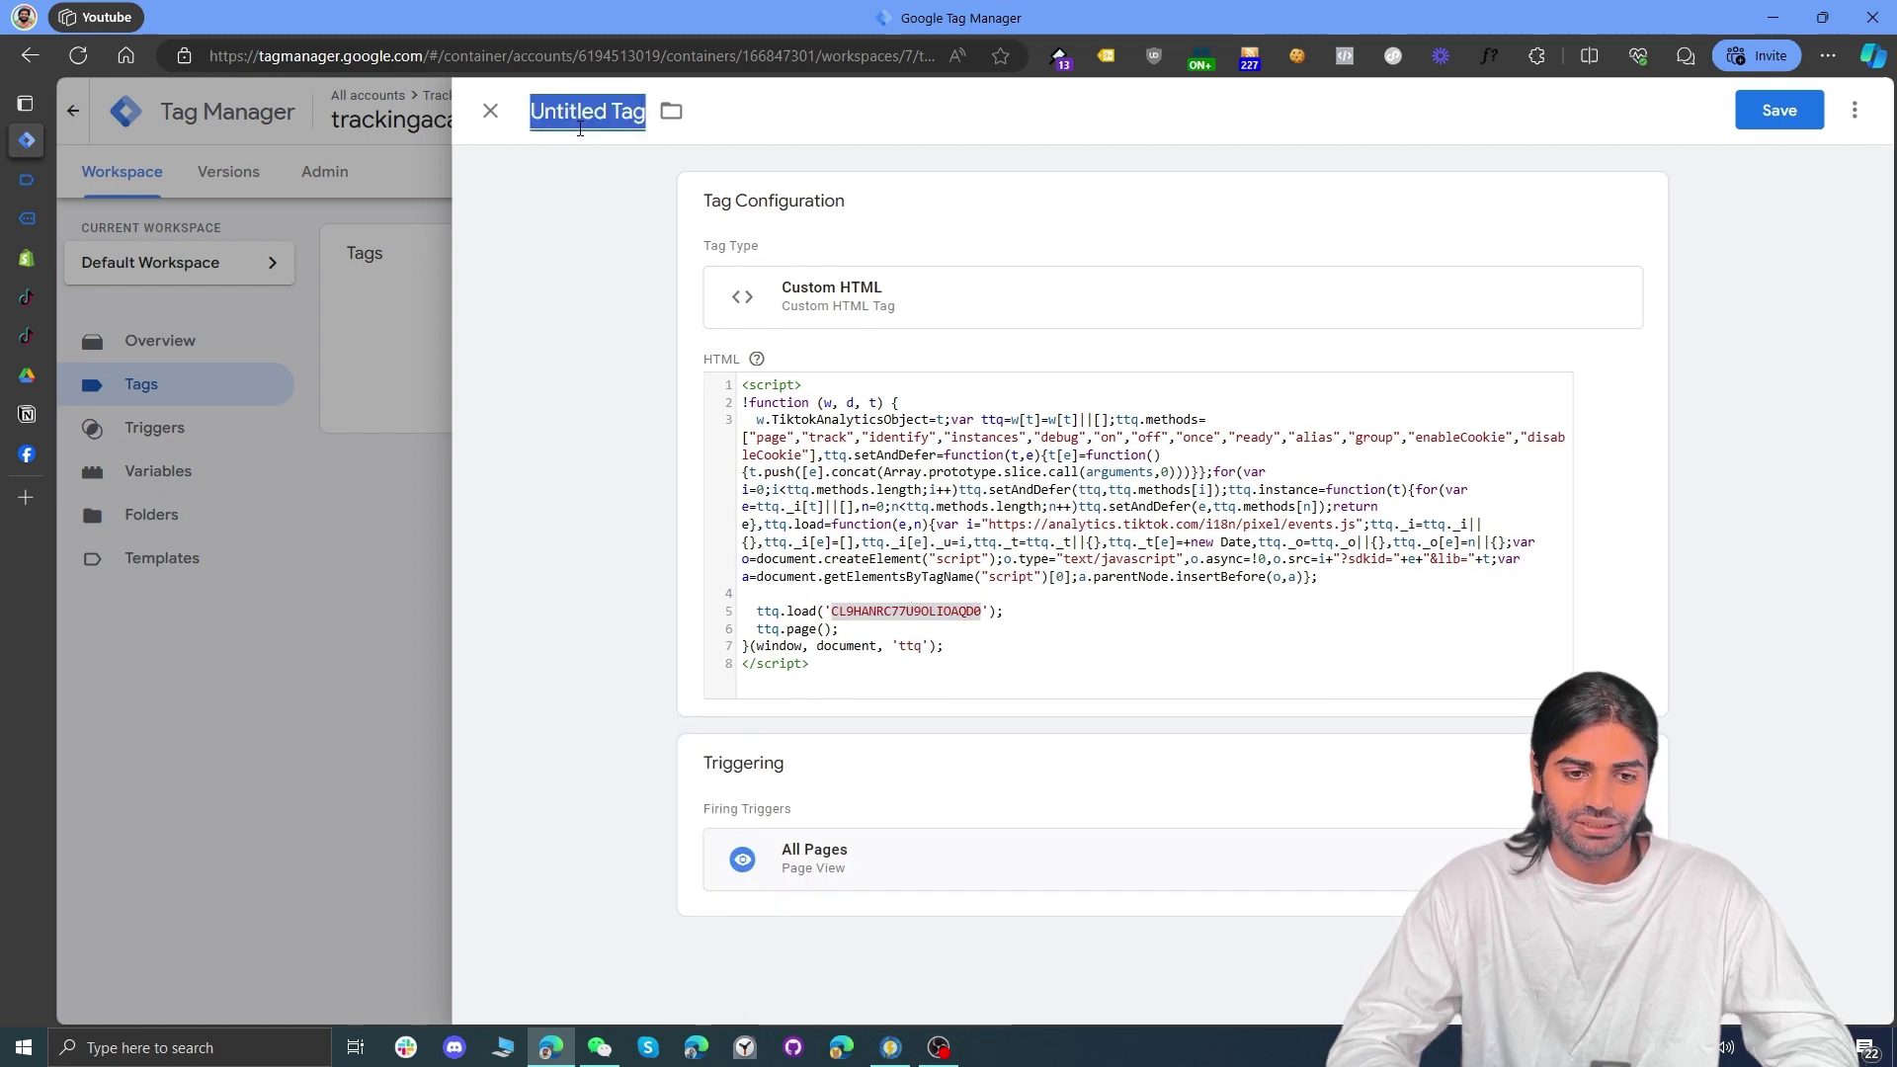
type("cHTML ")
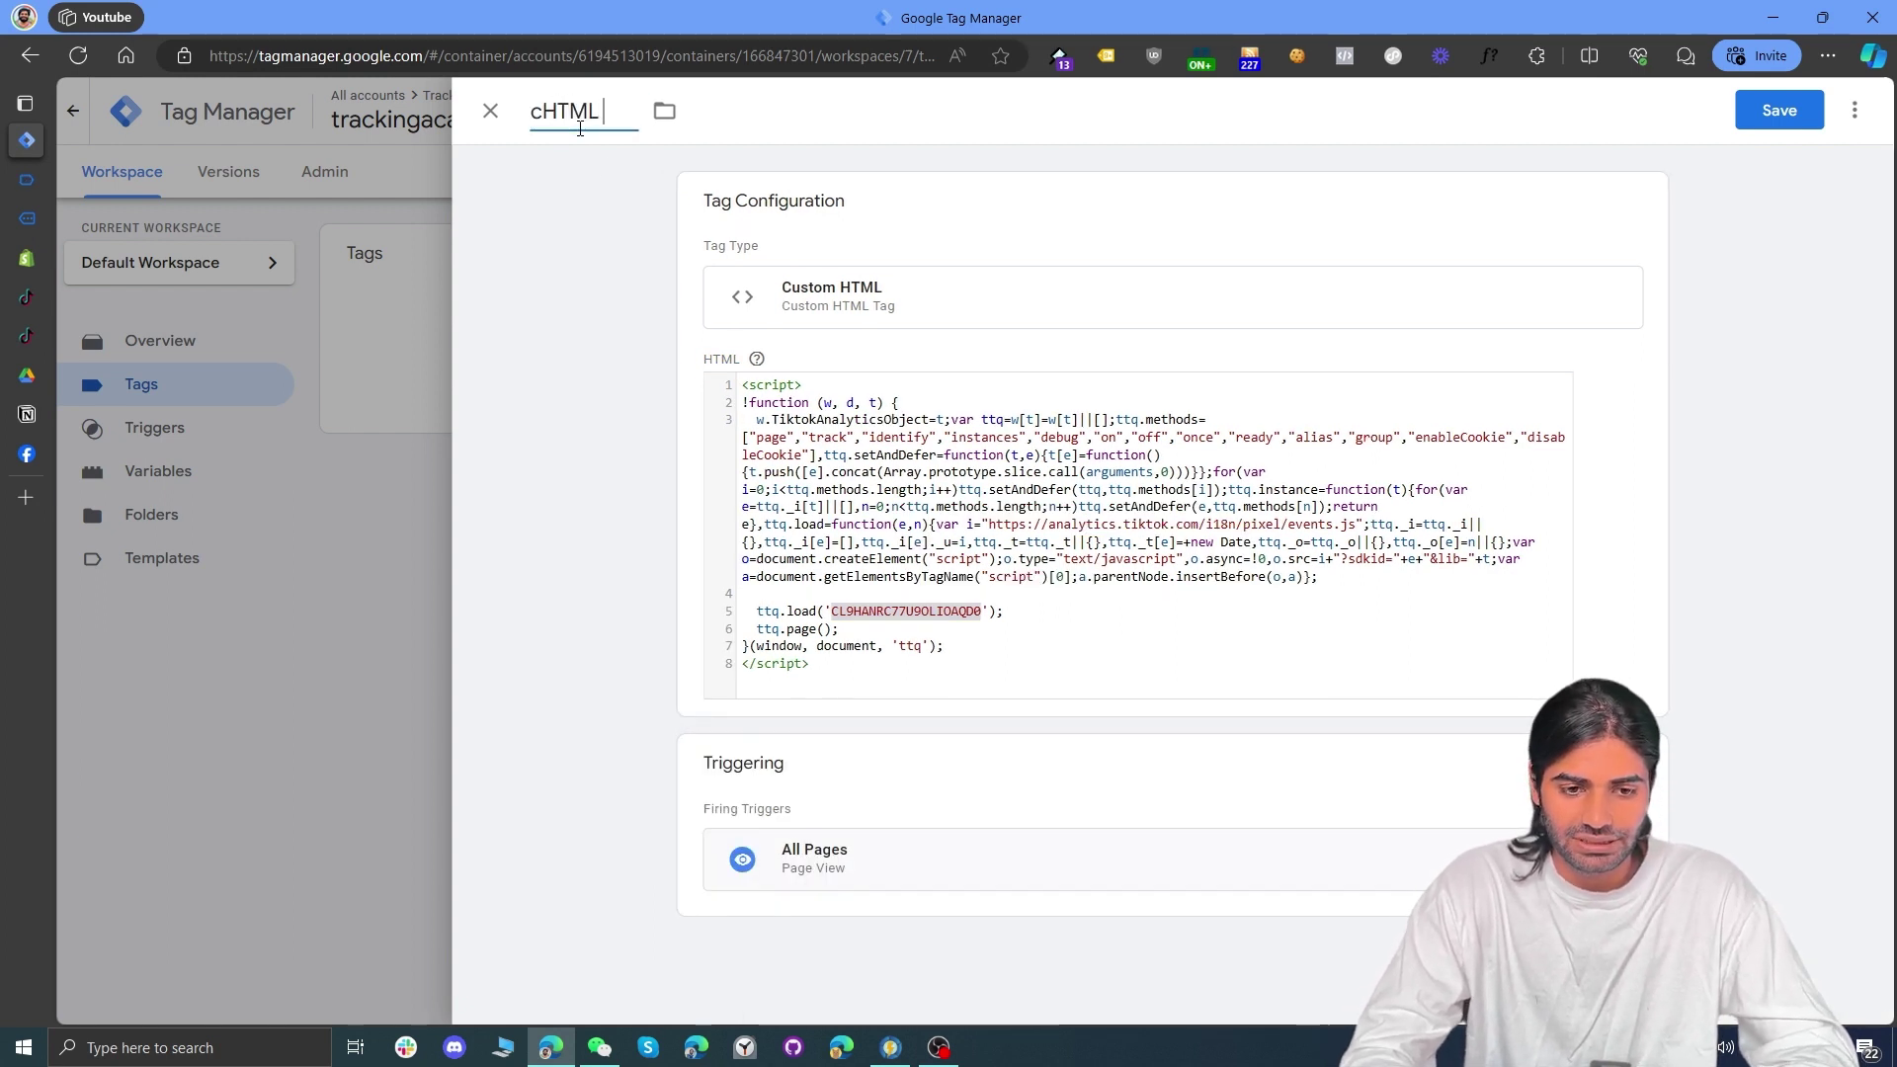
type("TT Congi")
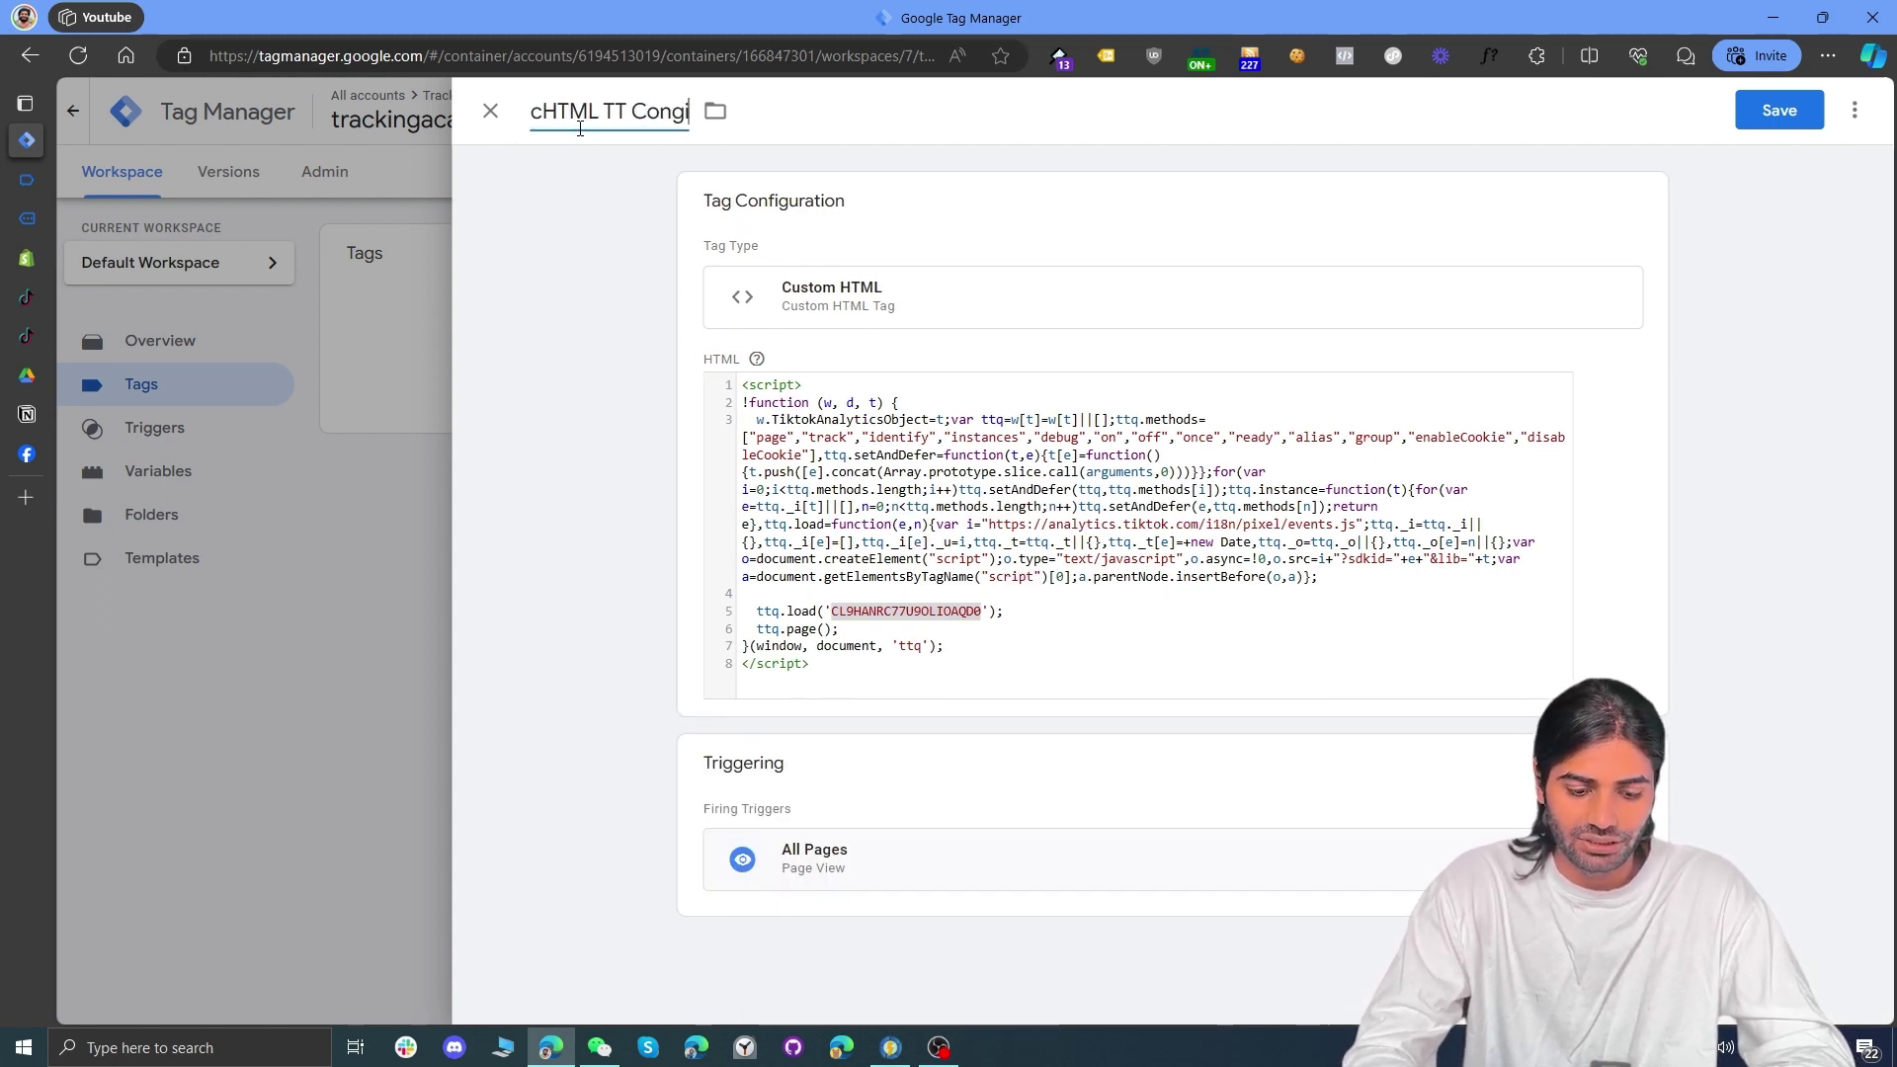
key("BackSpace")
key("BackSpace")
type("figuration Tag")
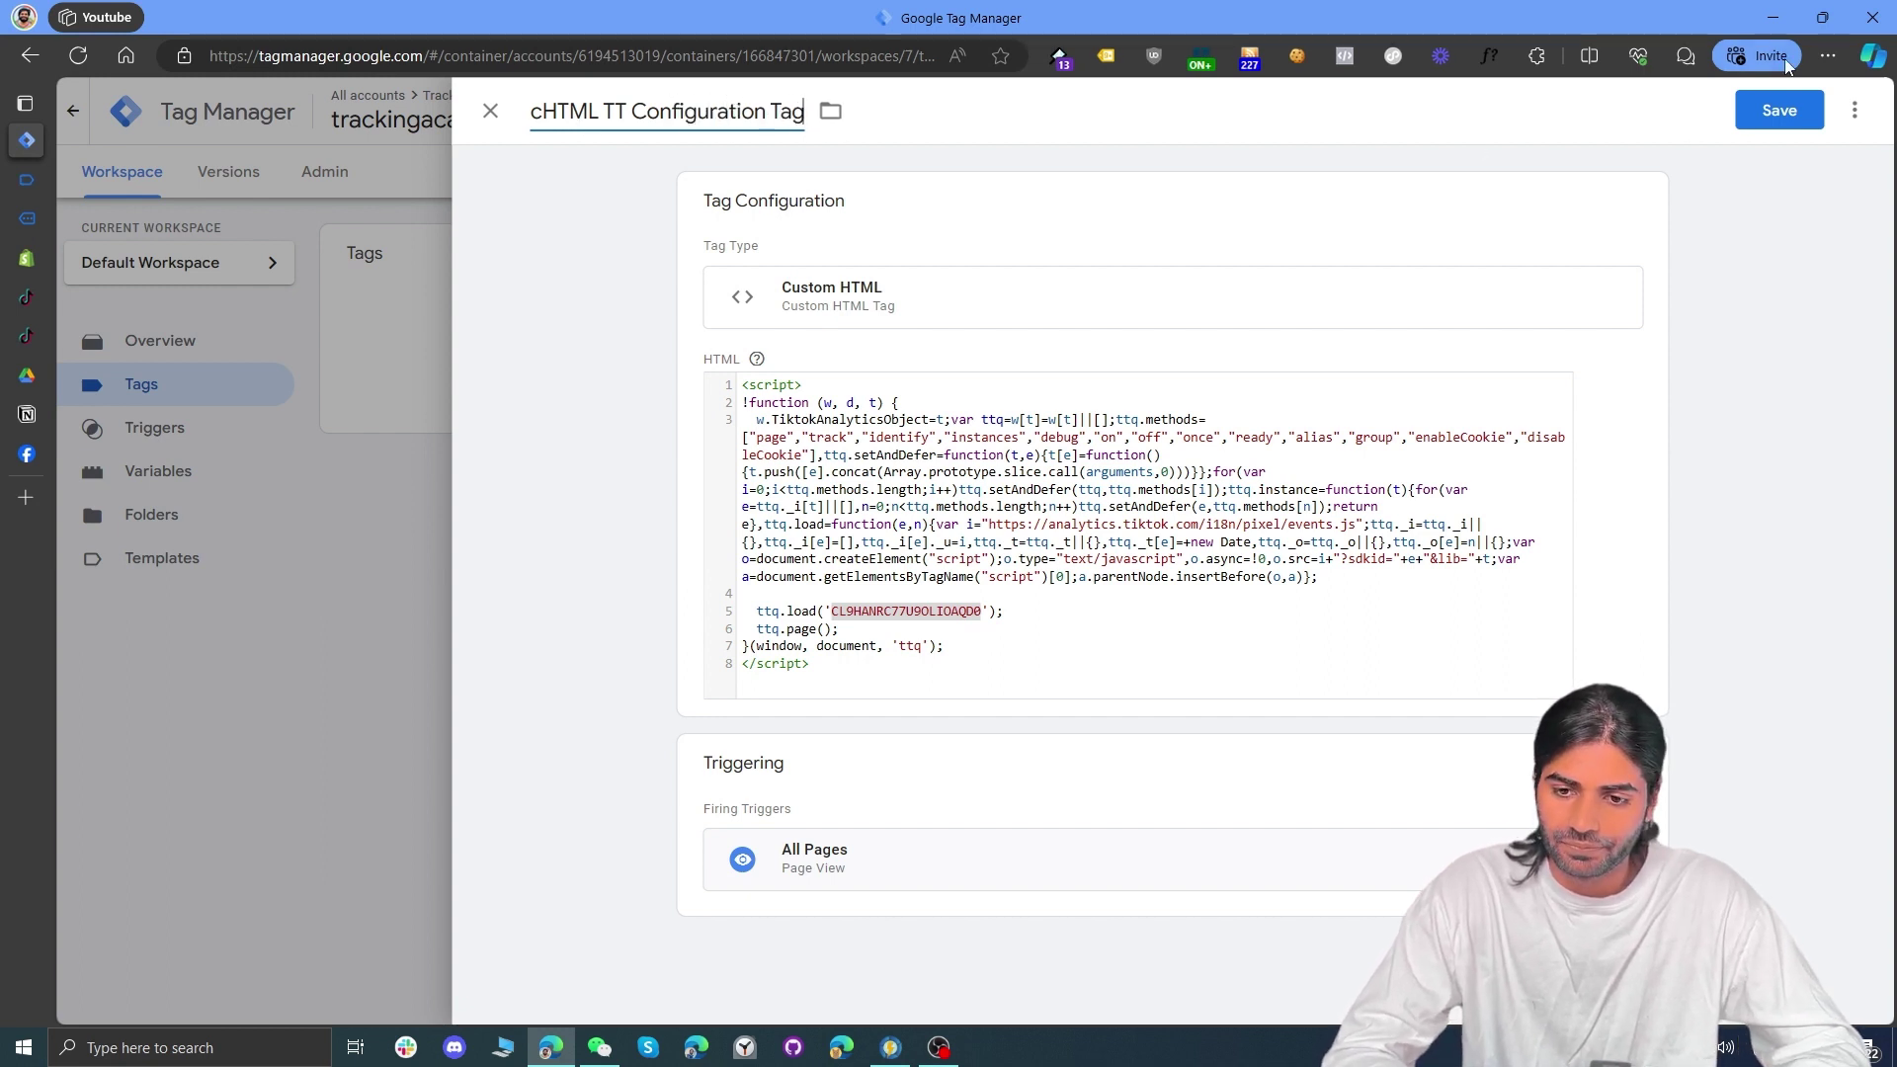
left_click(1781, 112)
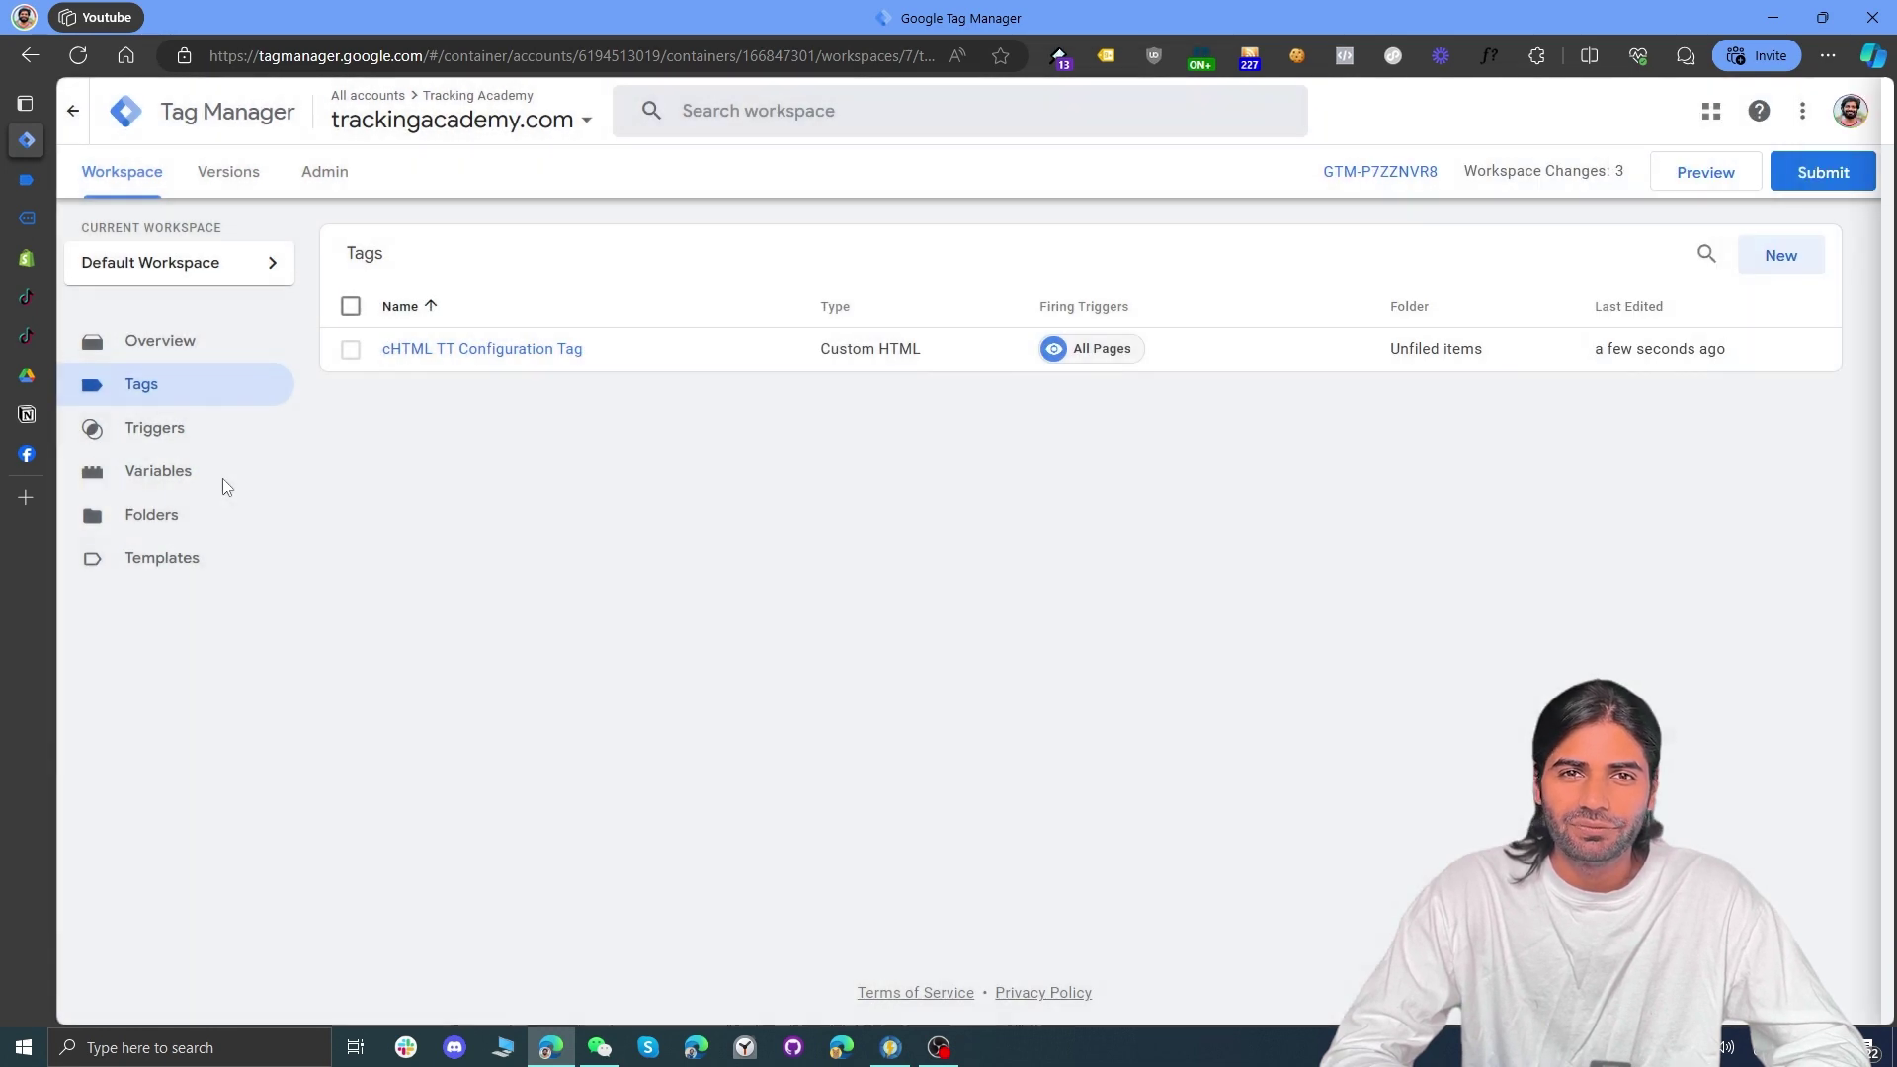
Step: Create a new user-defined variable of type Constant with the copied pixel ID as its value
left_click(224, 485)
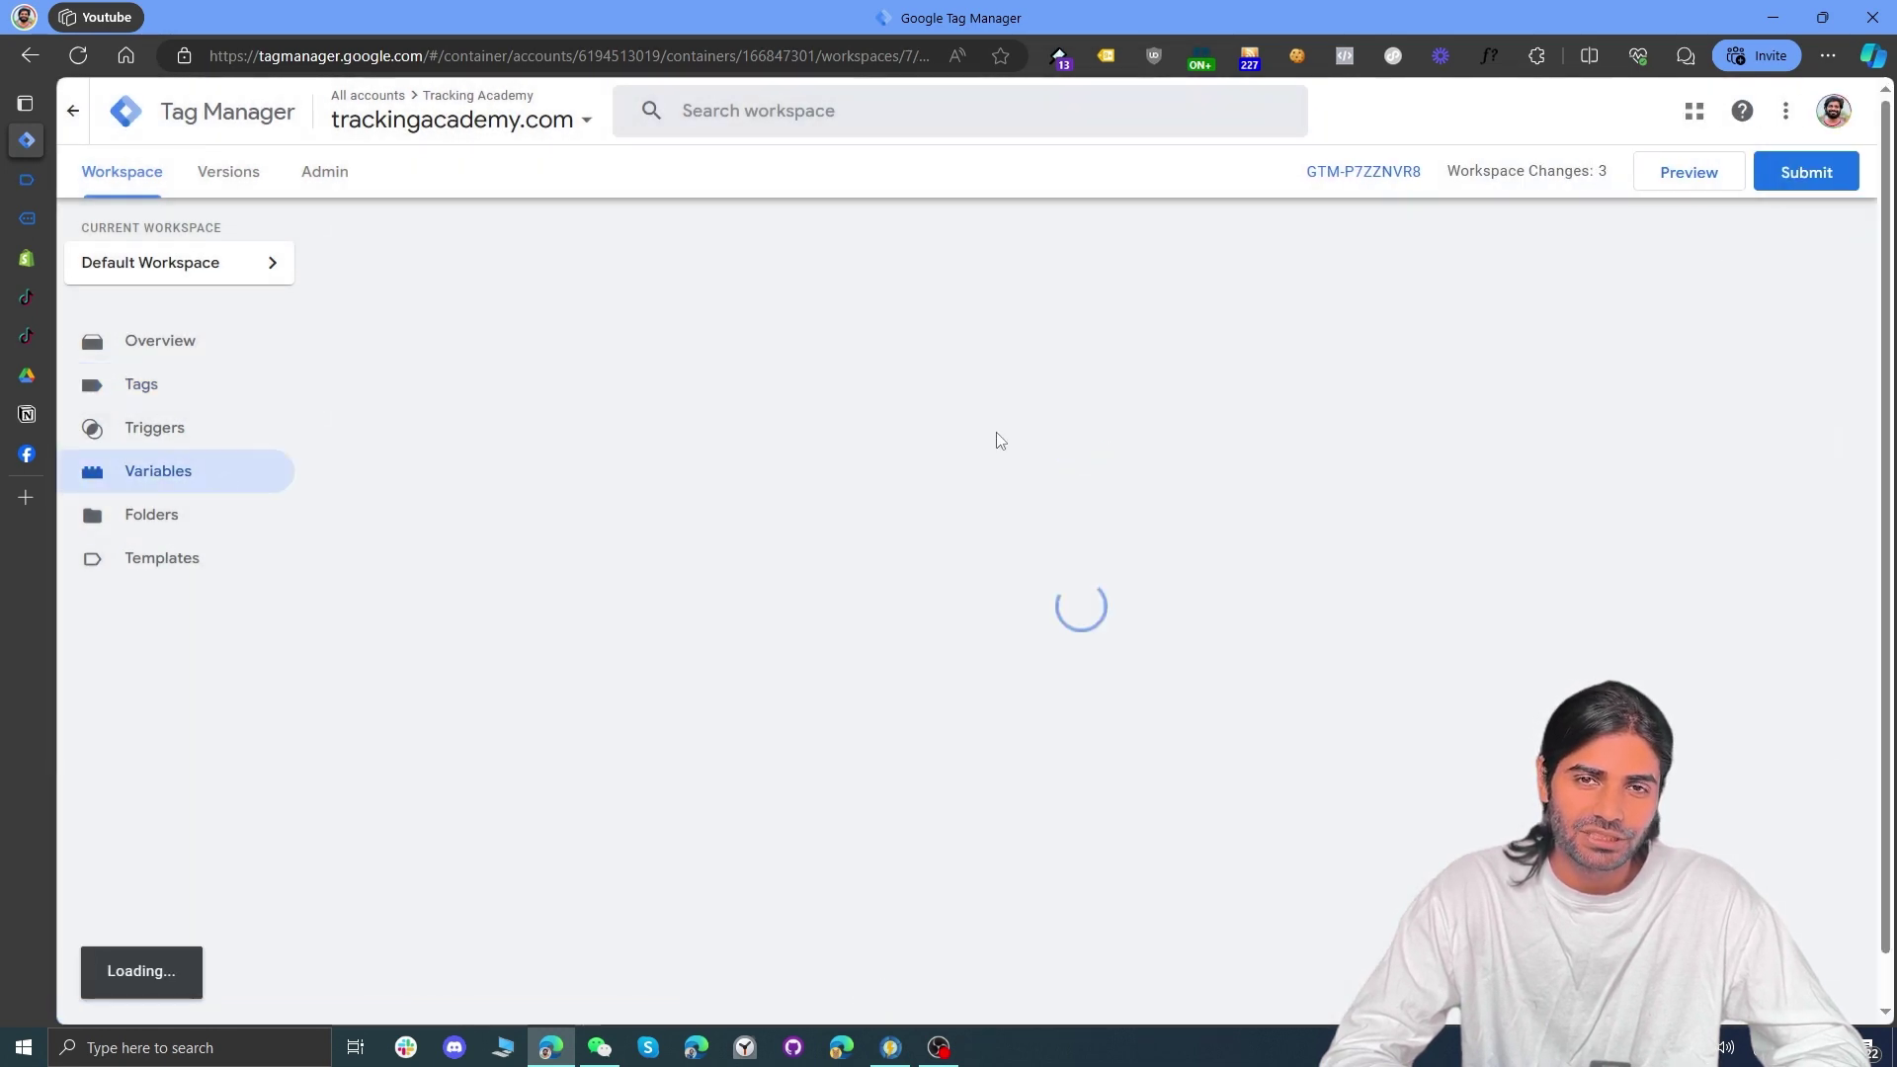
left_click(1765, 822)
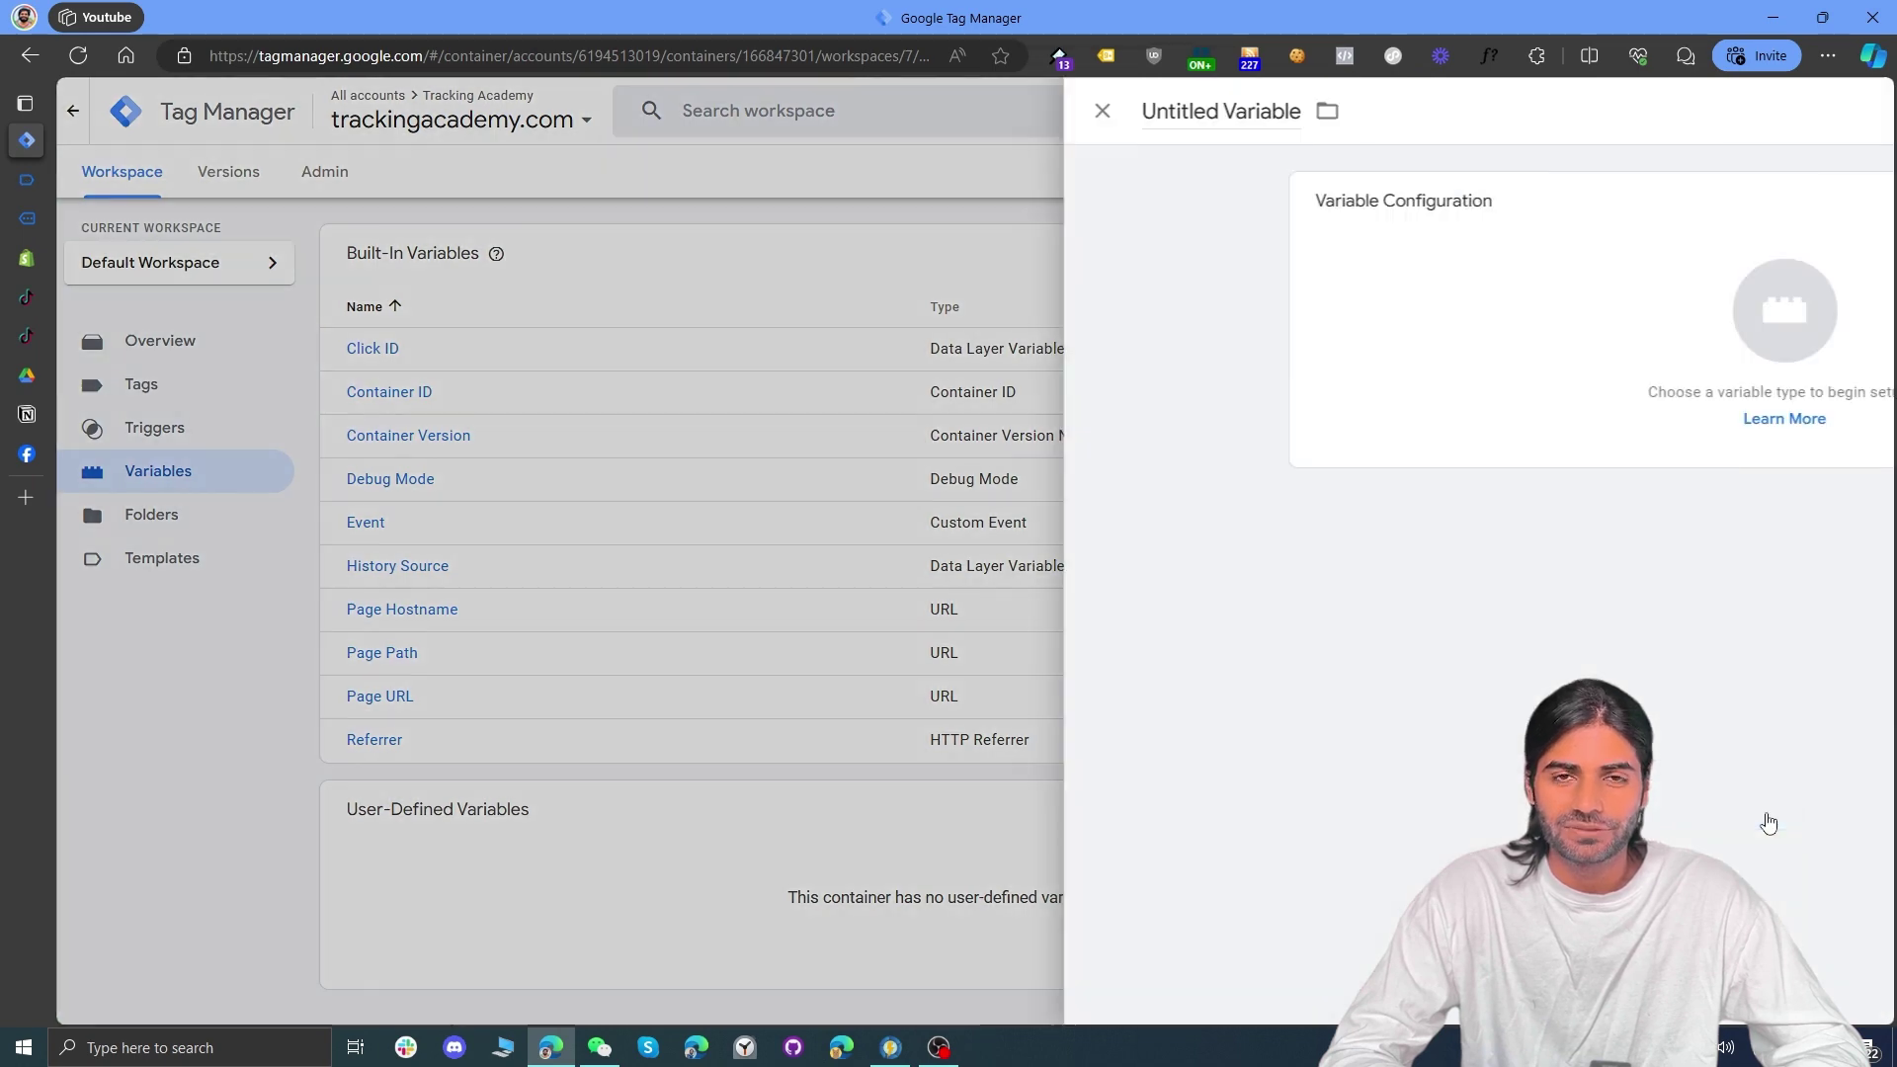
left_click(1546, 415)
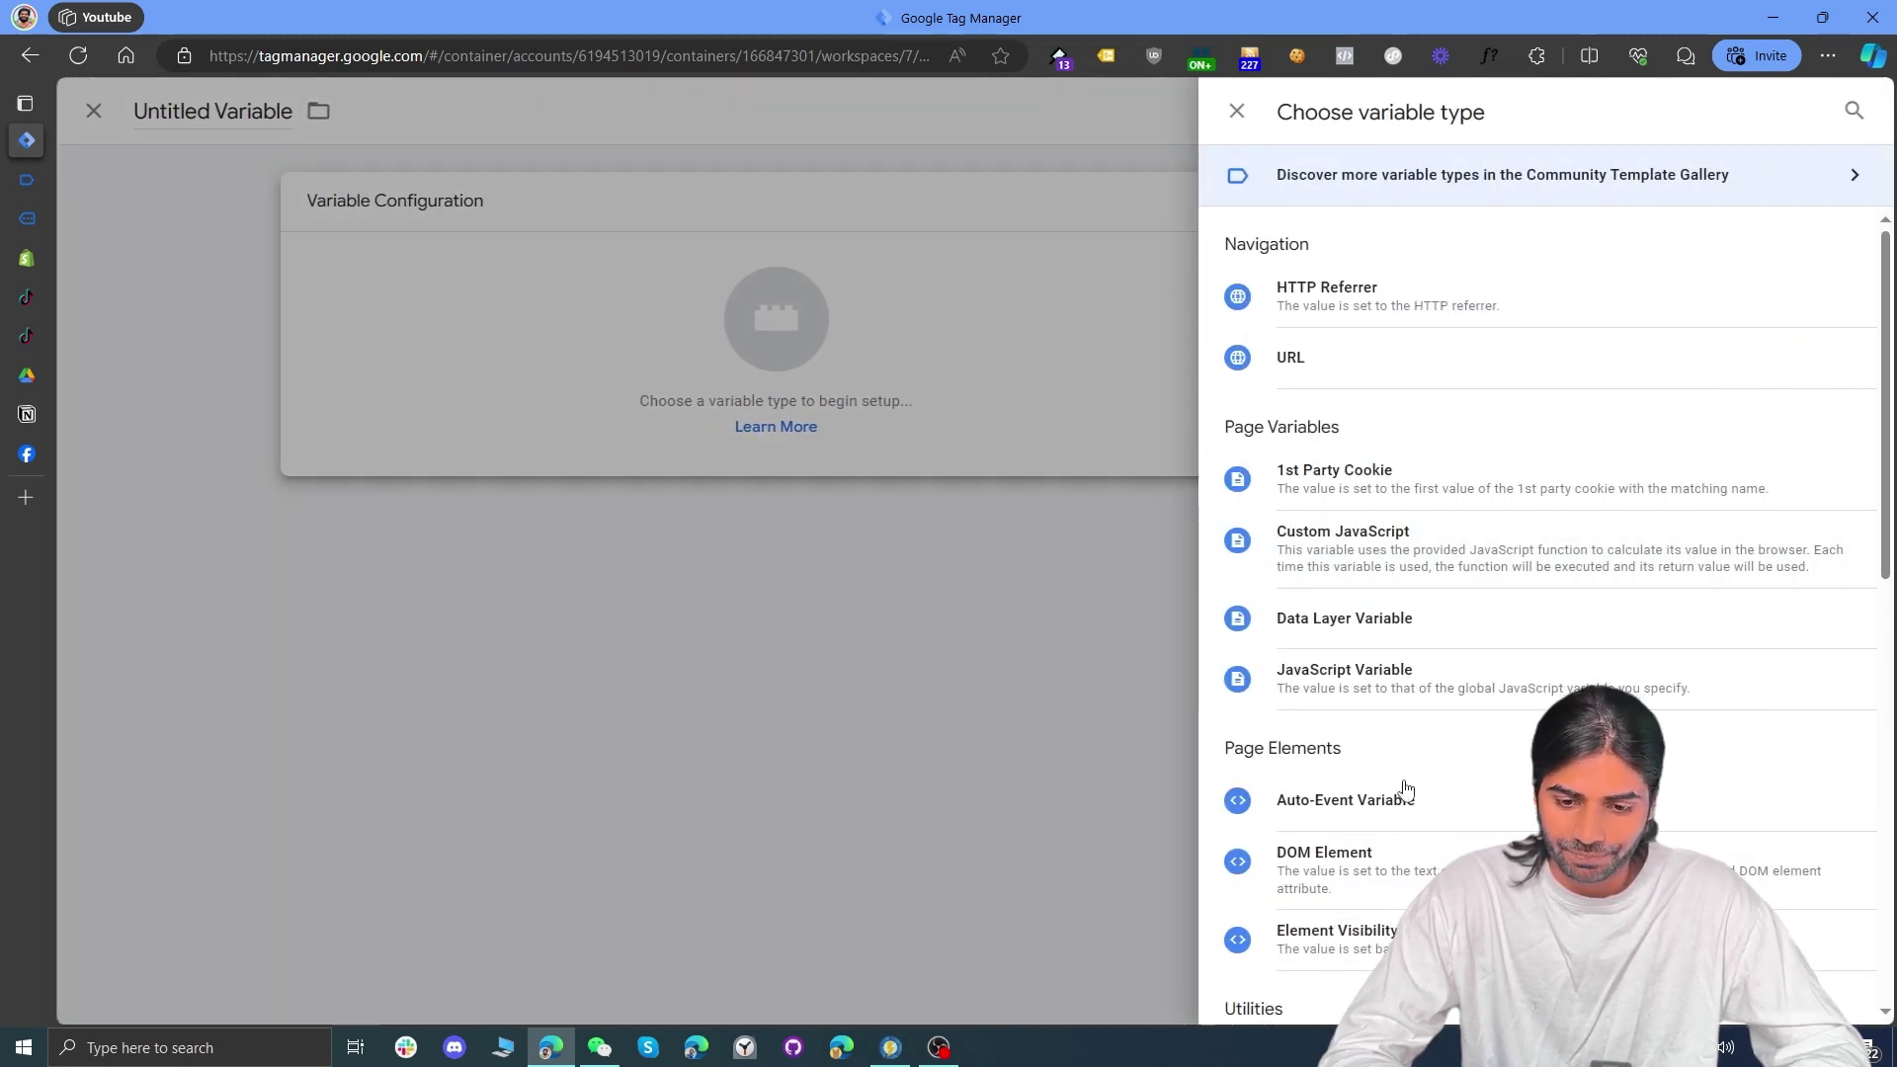
scroll(1373, 912, "down", 2)
left_click(1368, 904)
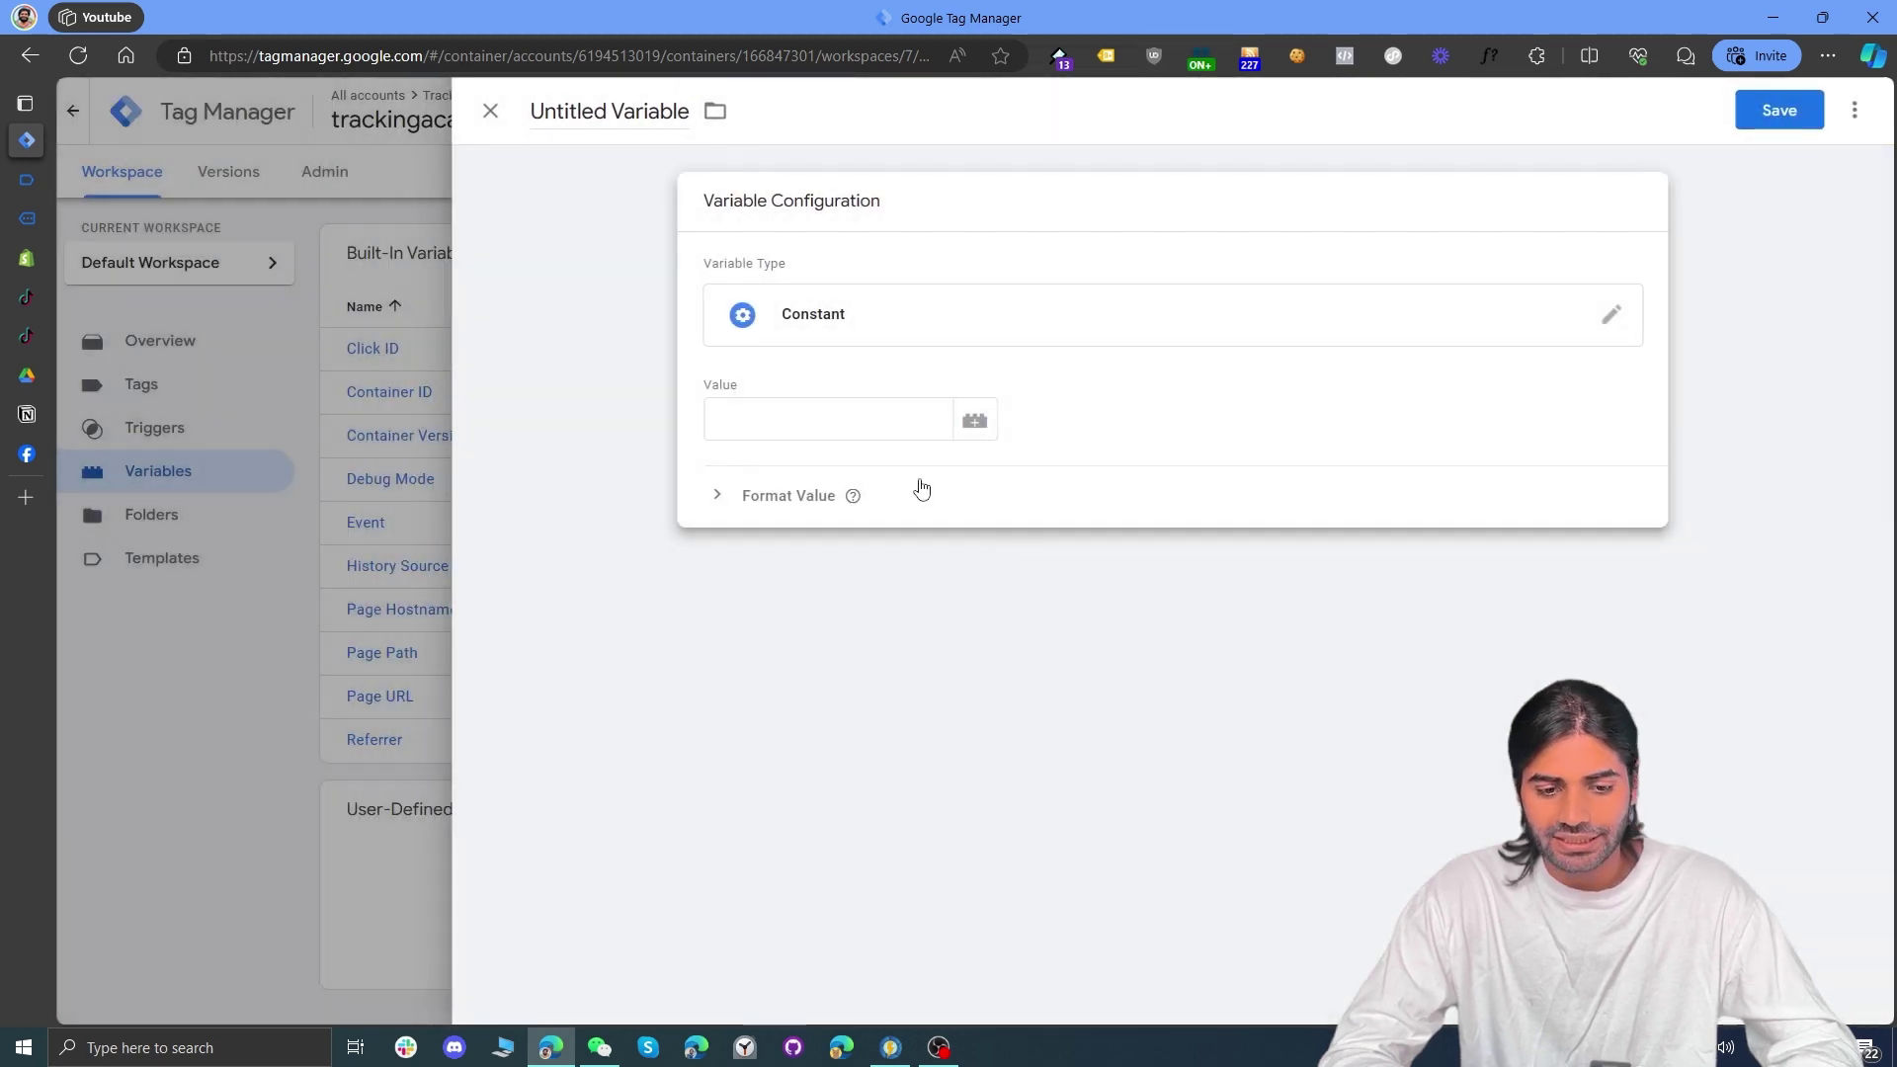
left_click(857, 428)
Step: Name the constant variable "TT Pixel ID" and save it
left_click(603, 122)
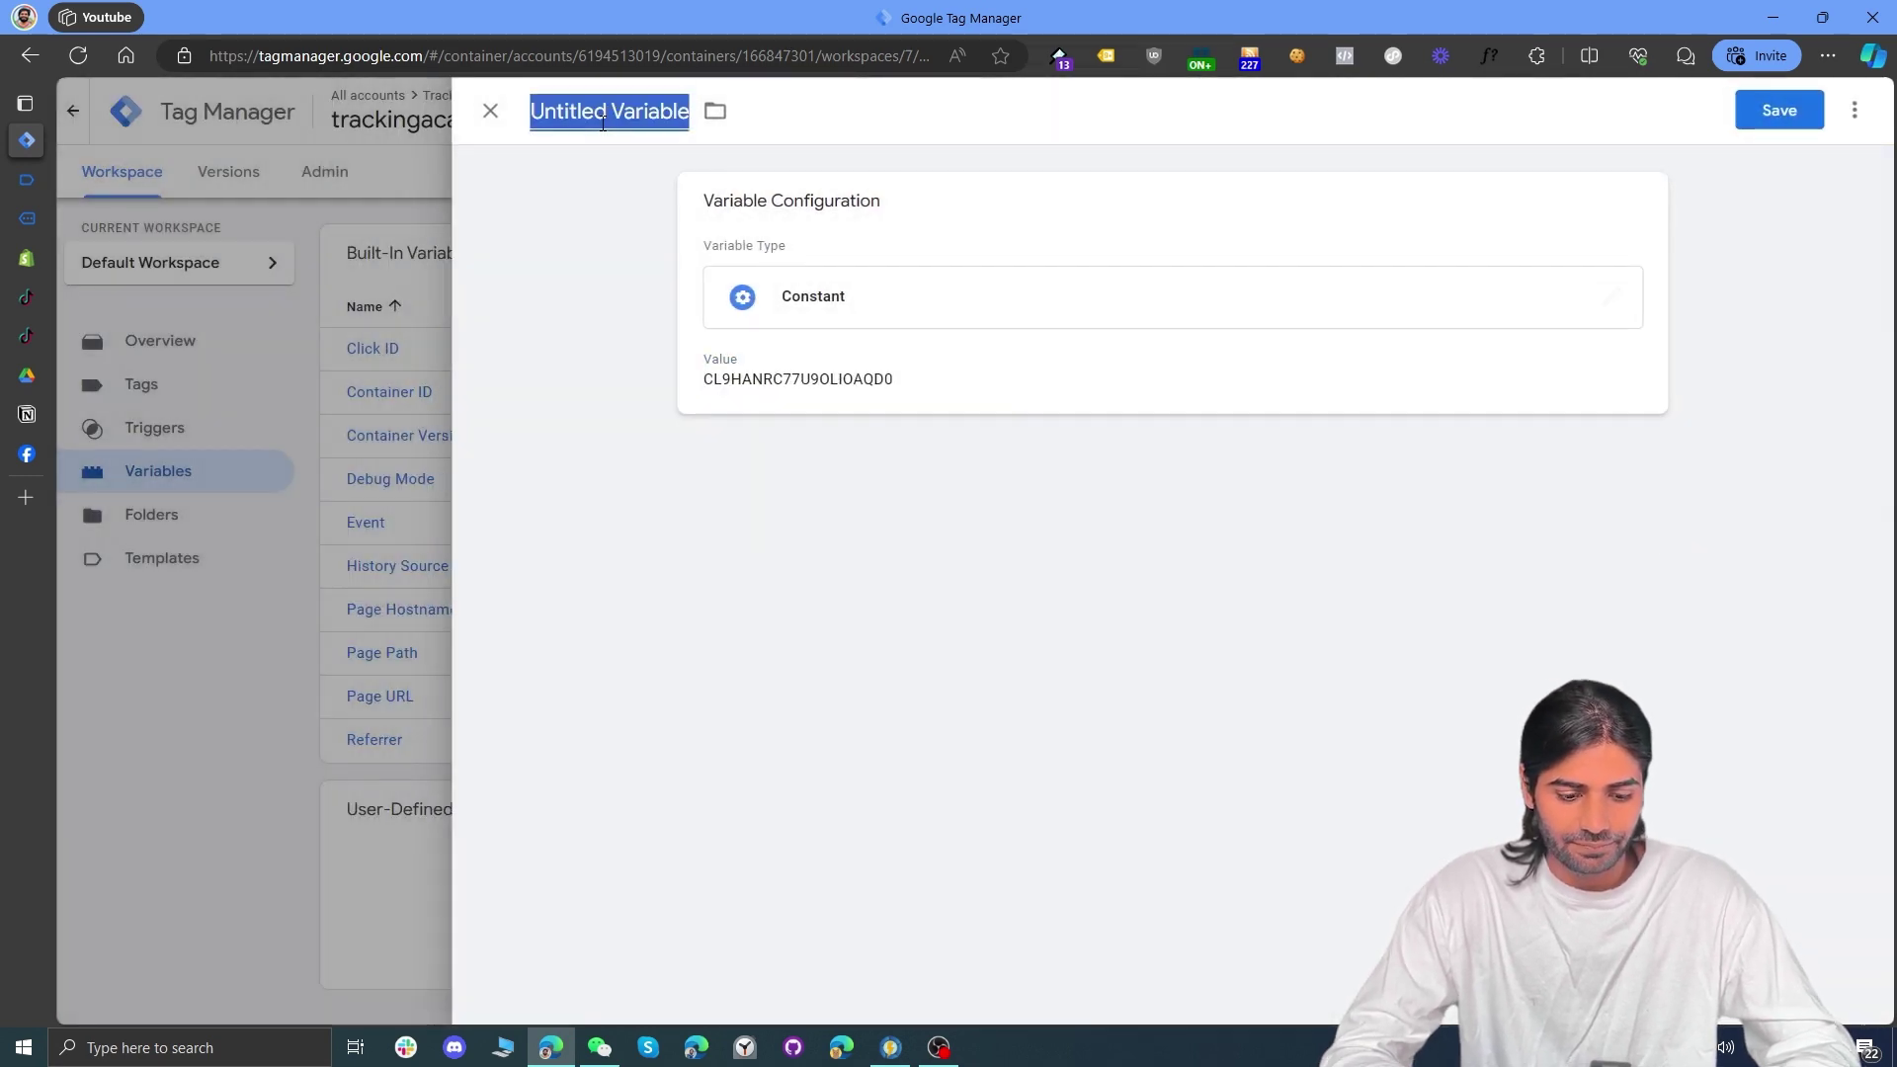
type("TT Pixel ")
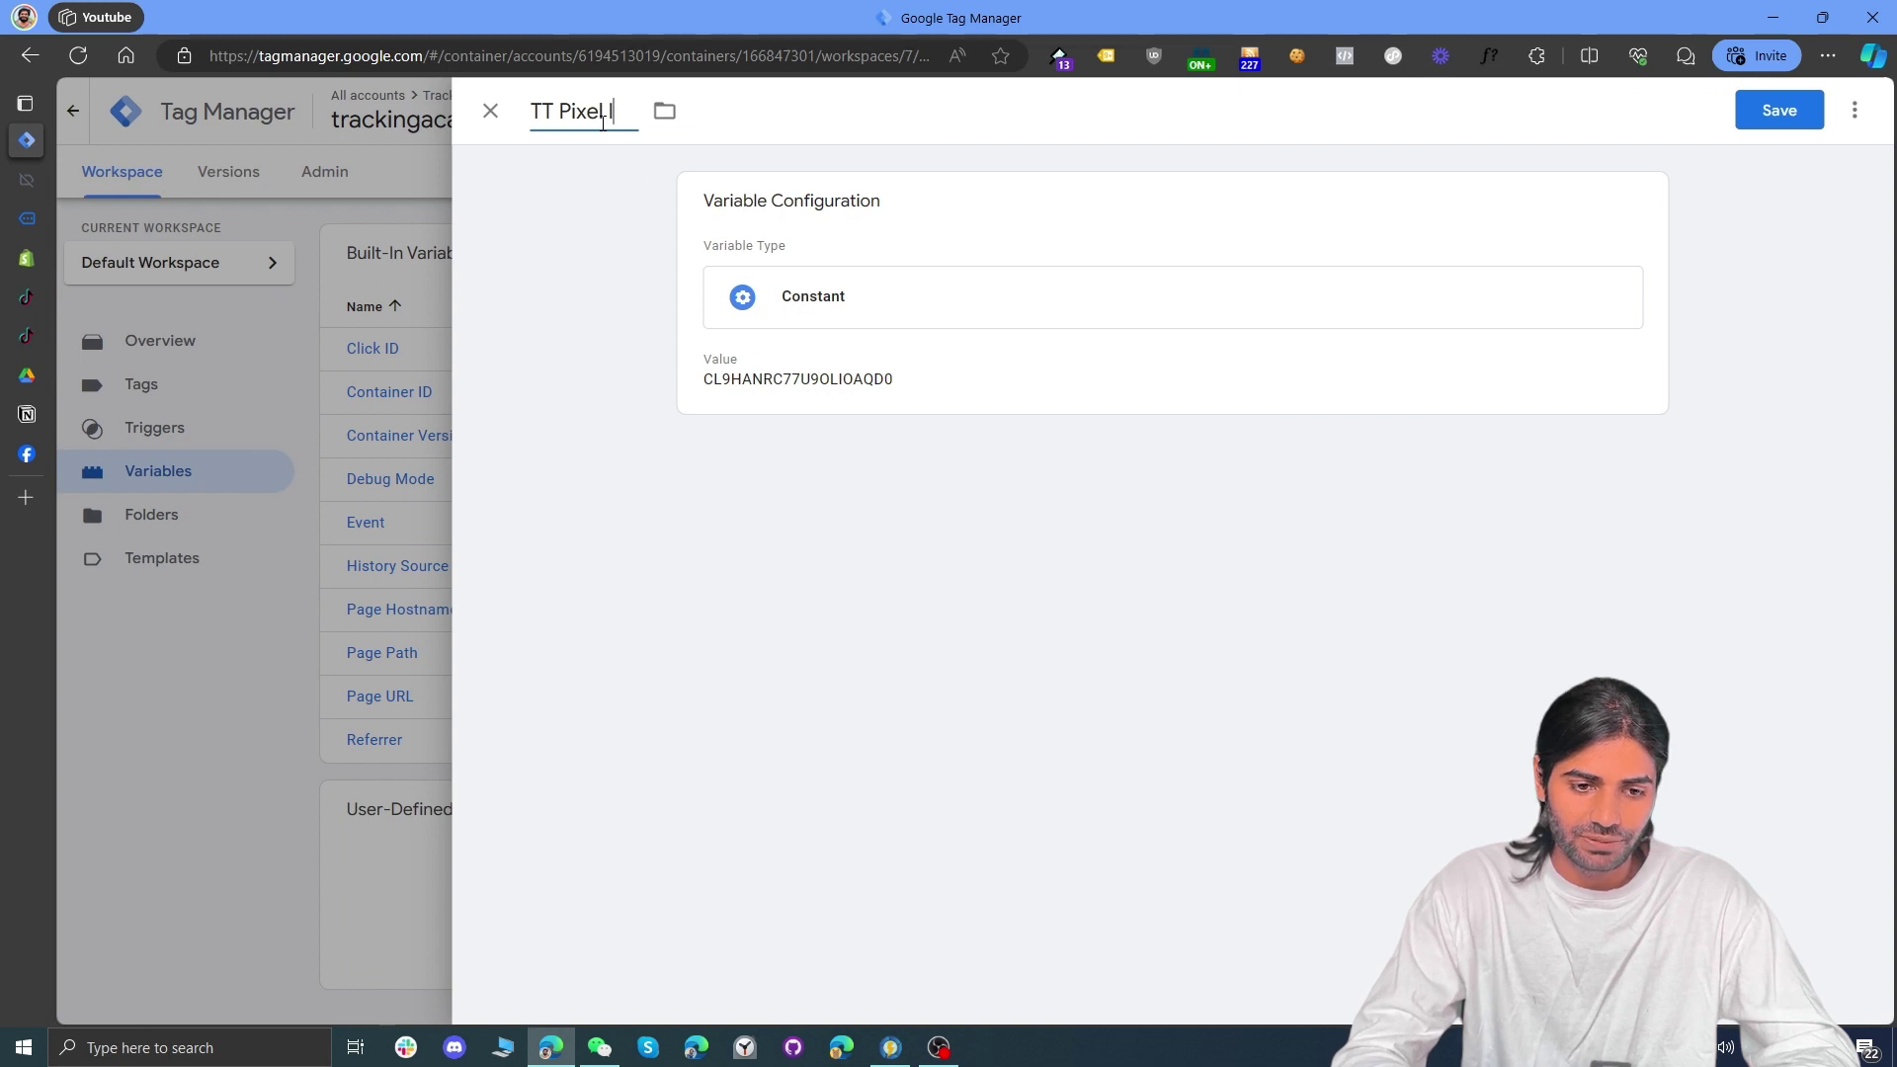
type("ID")
left_click(1748, 117)
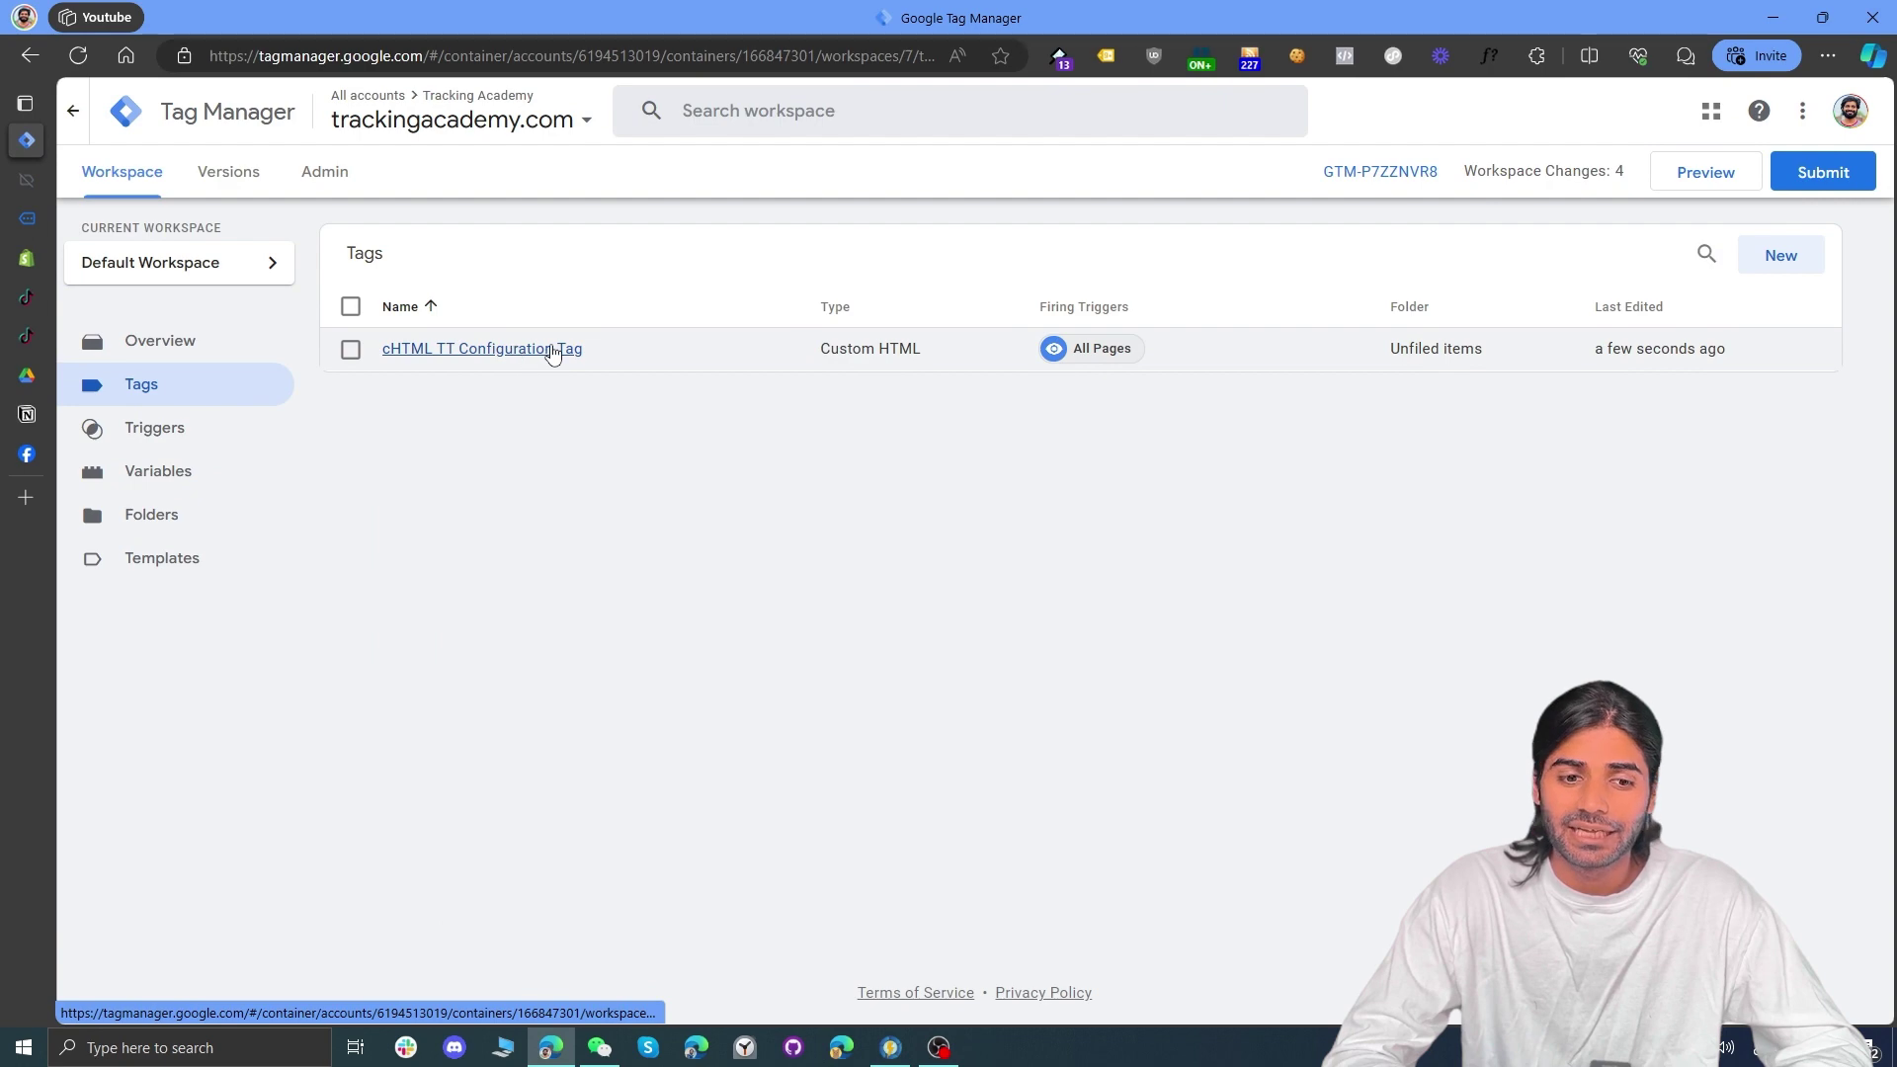
Step: In cHTML TT Configuration Tag, replace the hard-coded pixel ID in ttq.load with the {{TT Pixel ID}} variable and save the tag
left_click(553, 348)
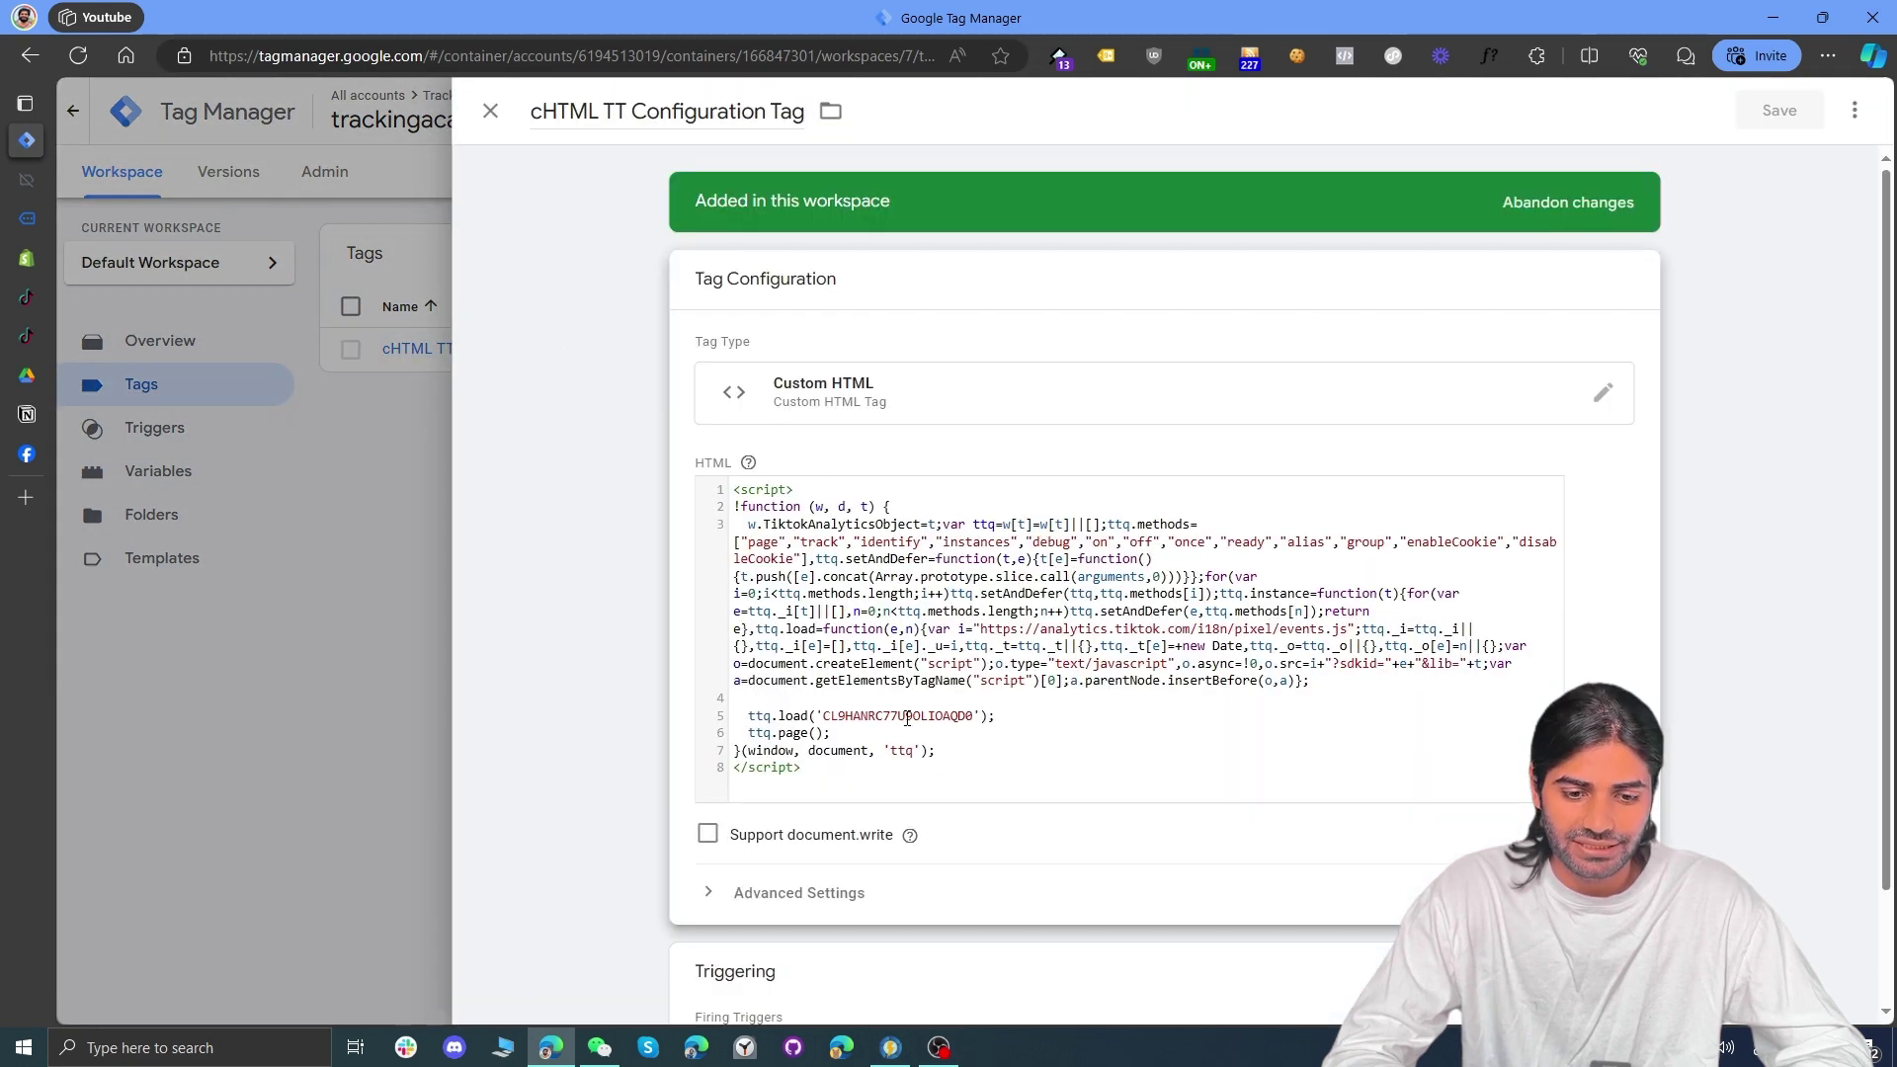
key("BackSpace")
type("{{")
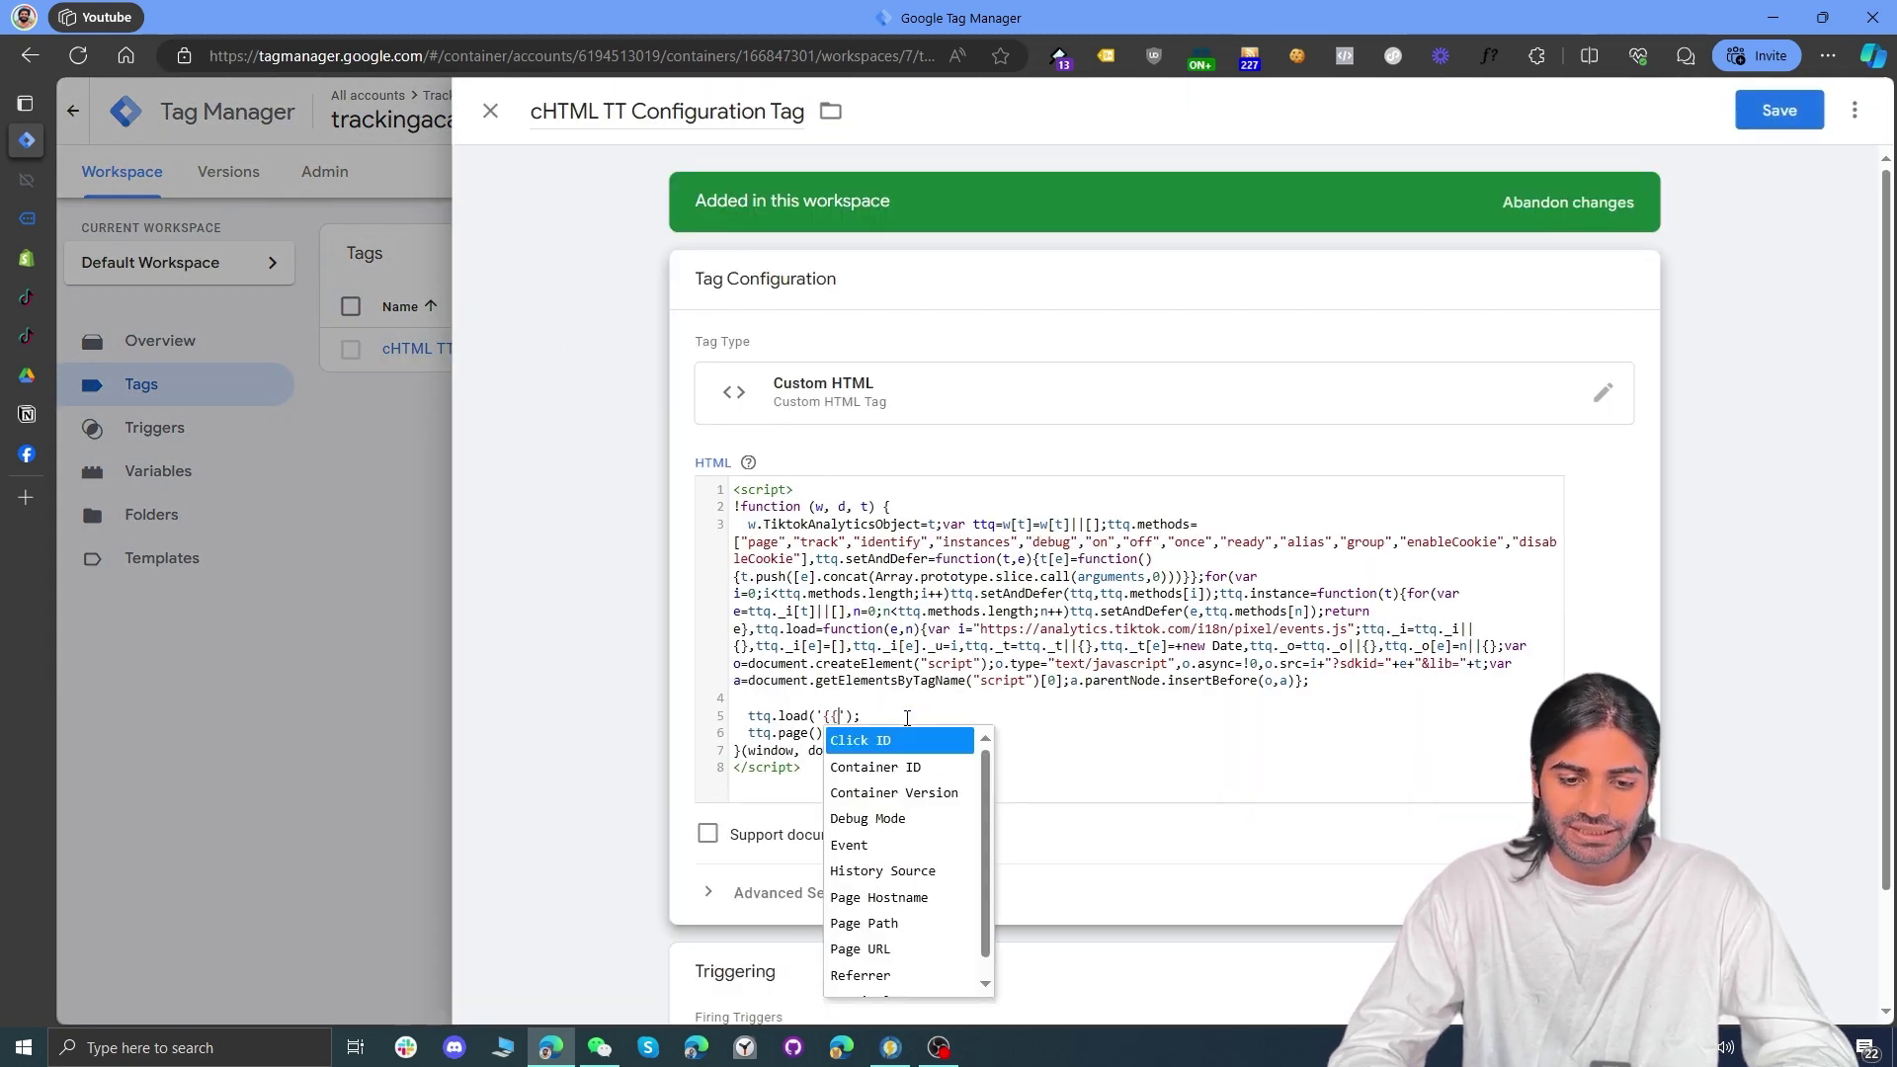
key("Return")
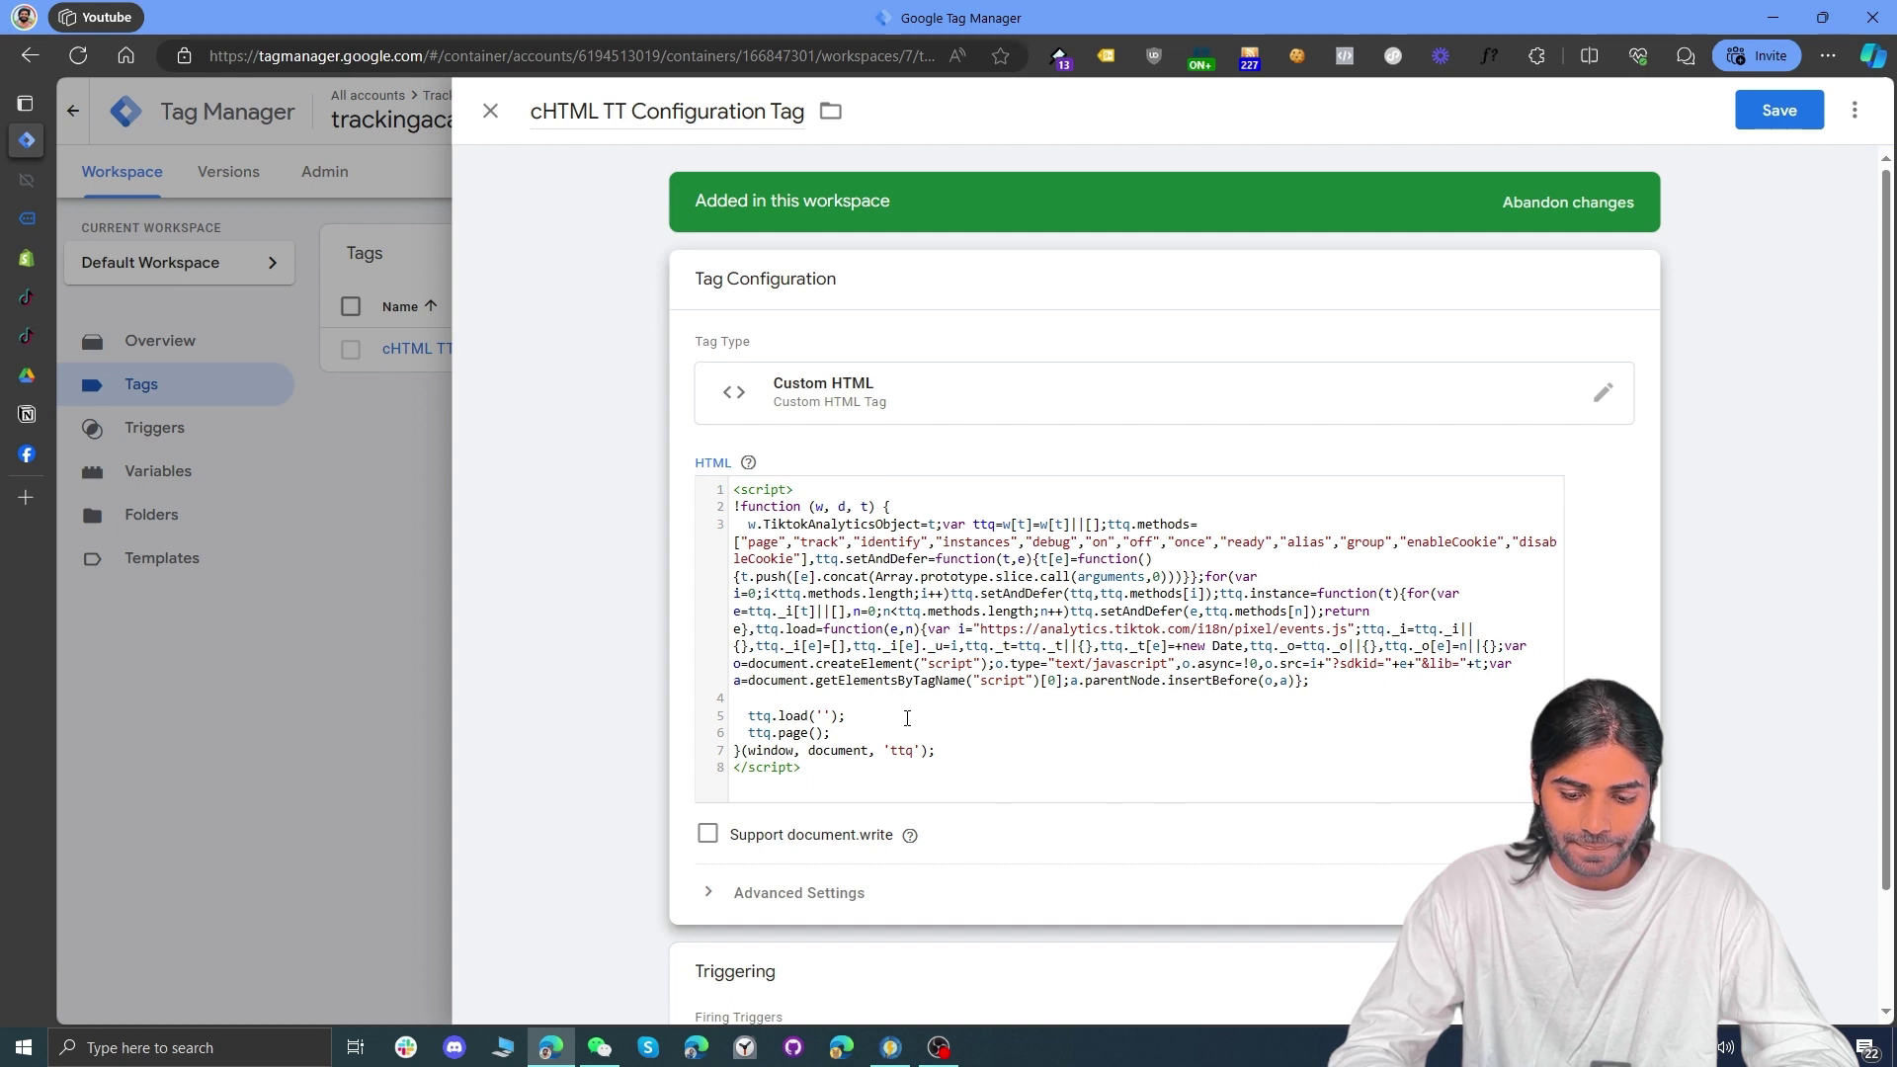
type("{{TT")
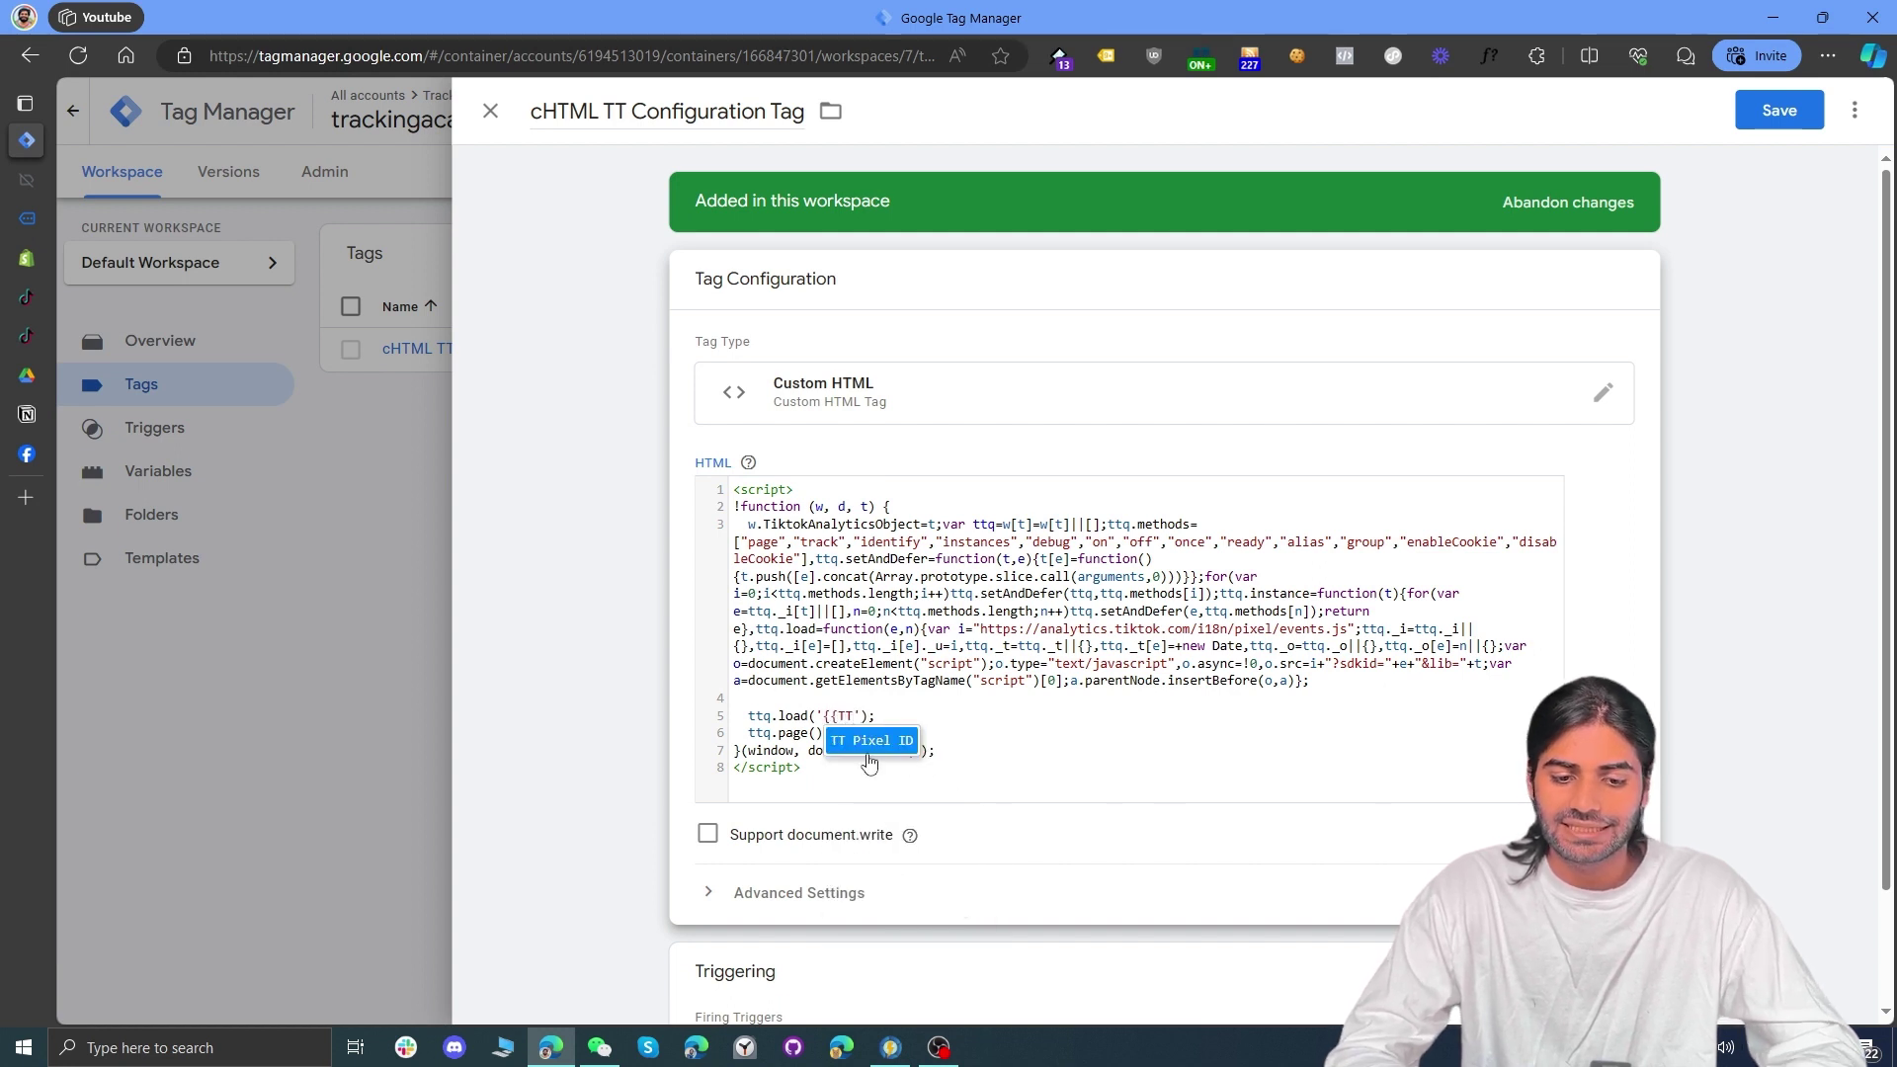
left_click(870, 743)
left_click(1814, 113)
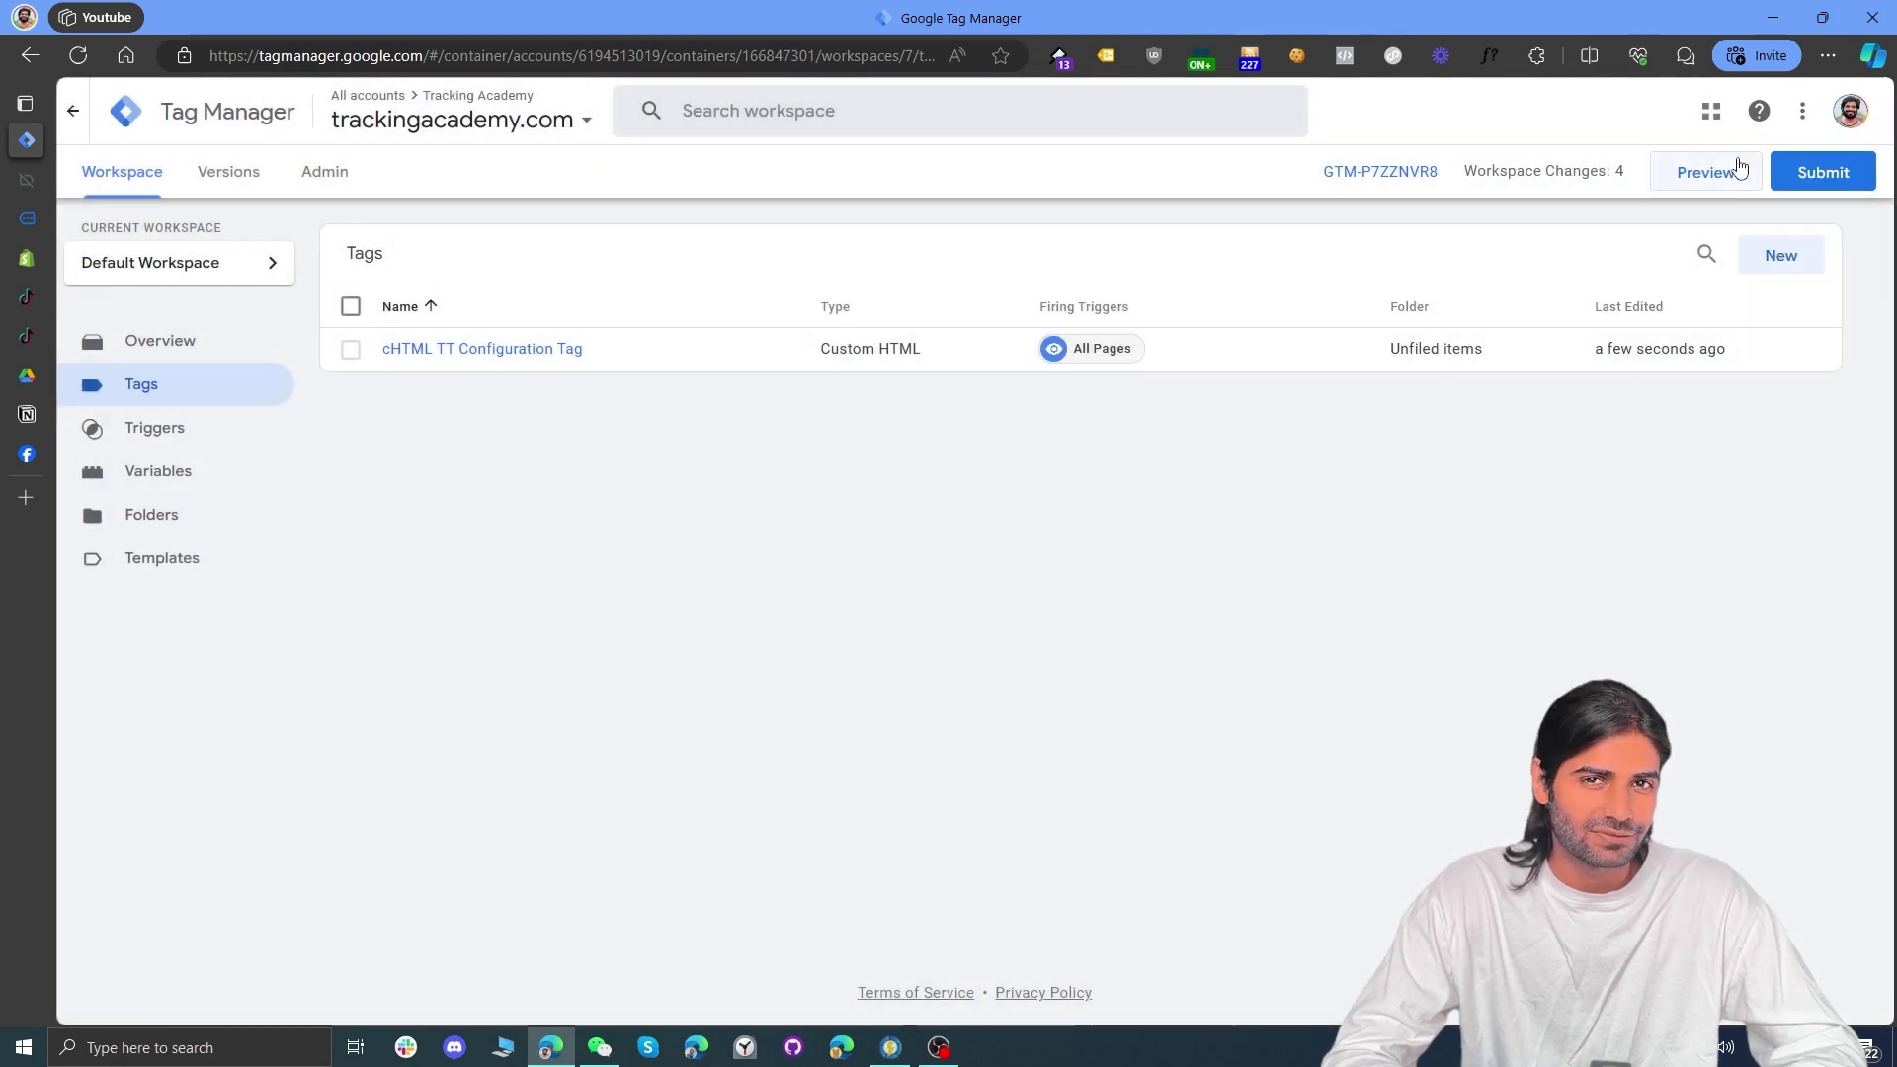
Step: Preview the workspace on the Shopify store and inspect the pixel's warnings and Page View event details with TikTok Pixel Helper
left_click(1740, 168)
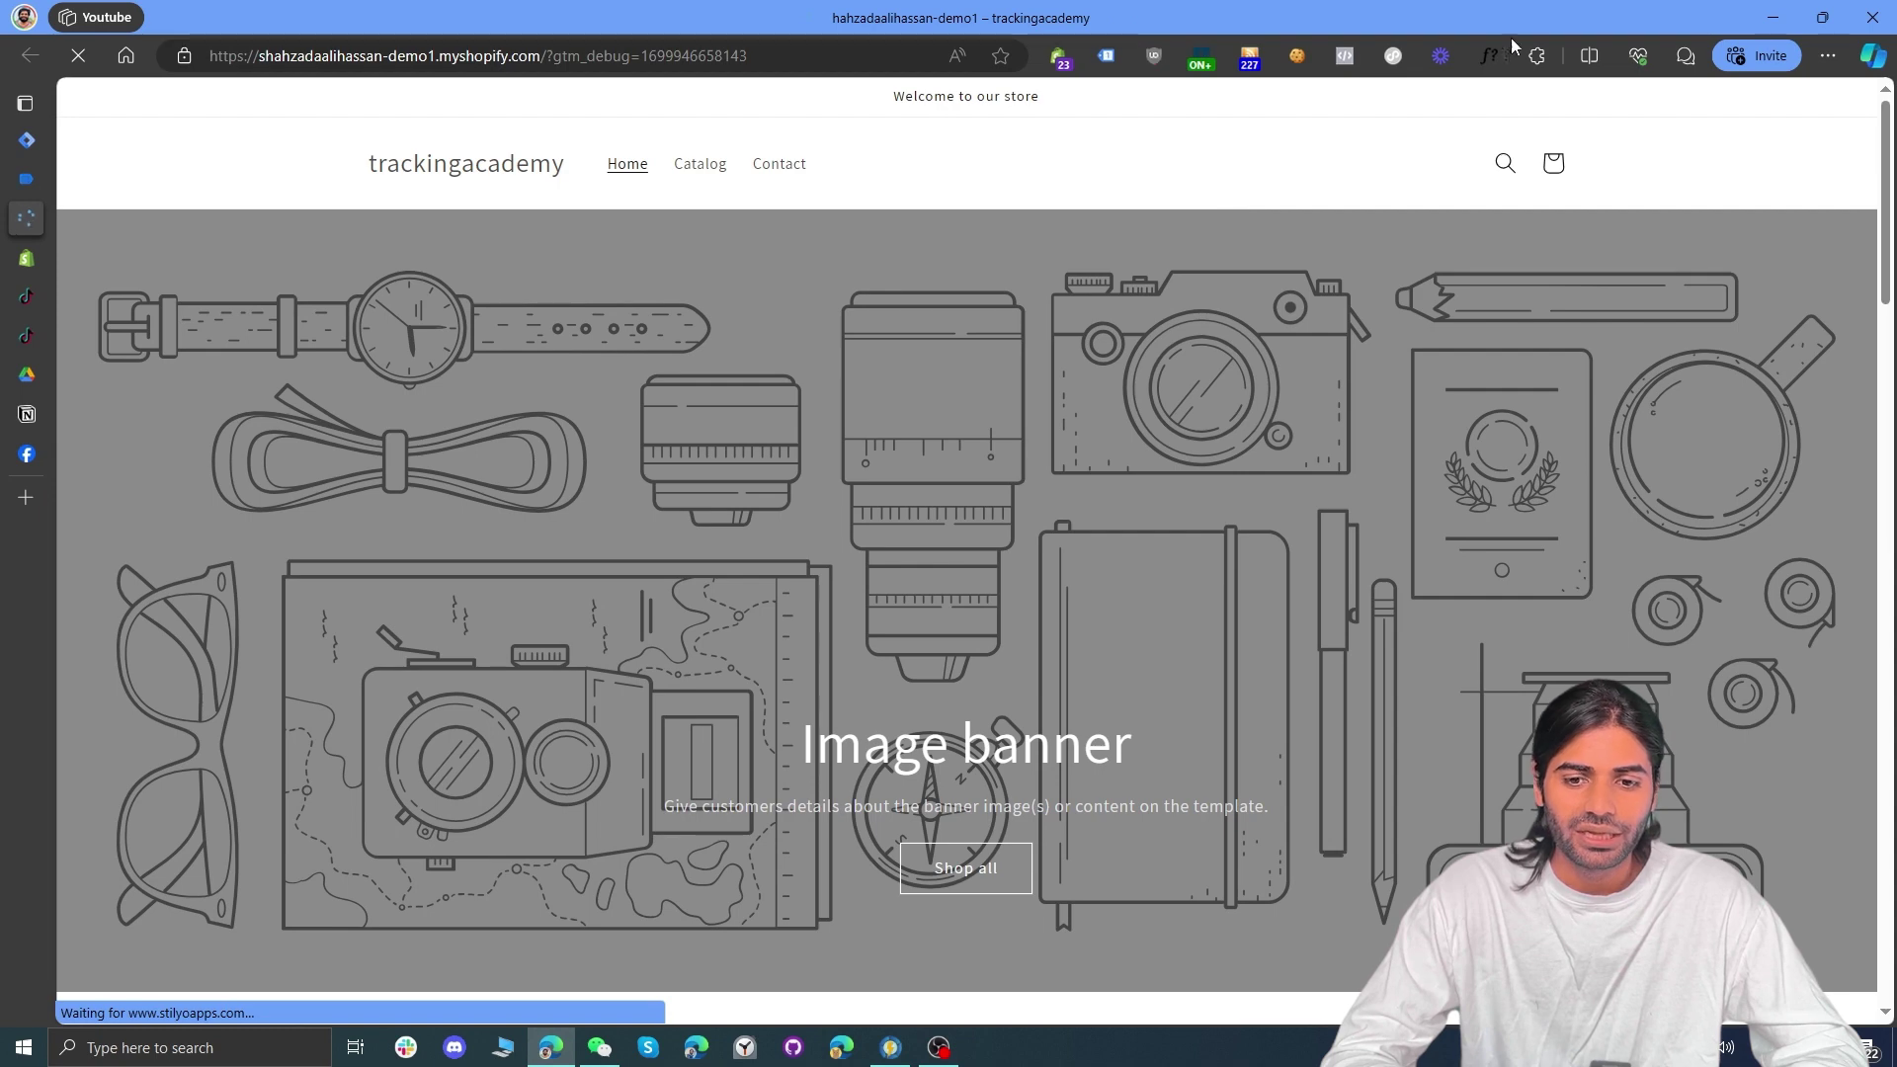
left_click(1394, 57)
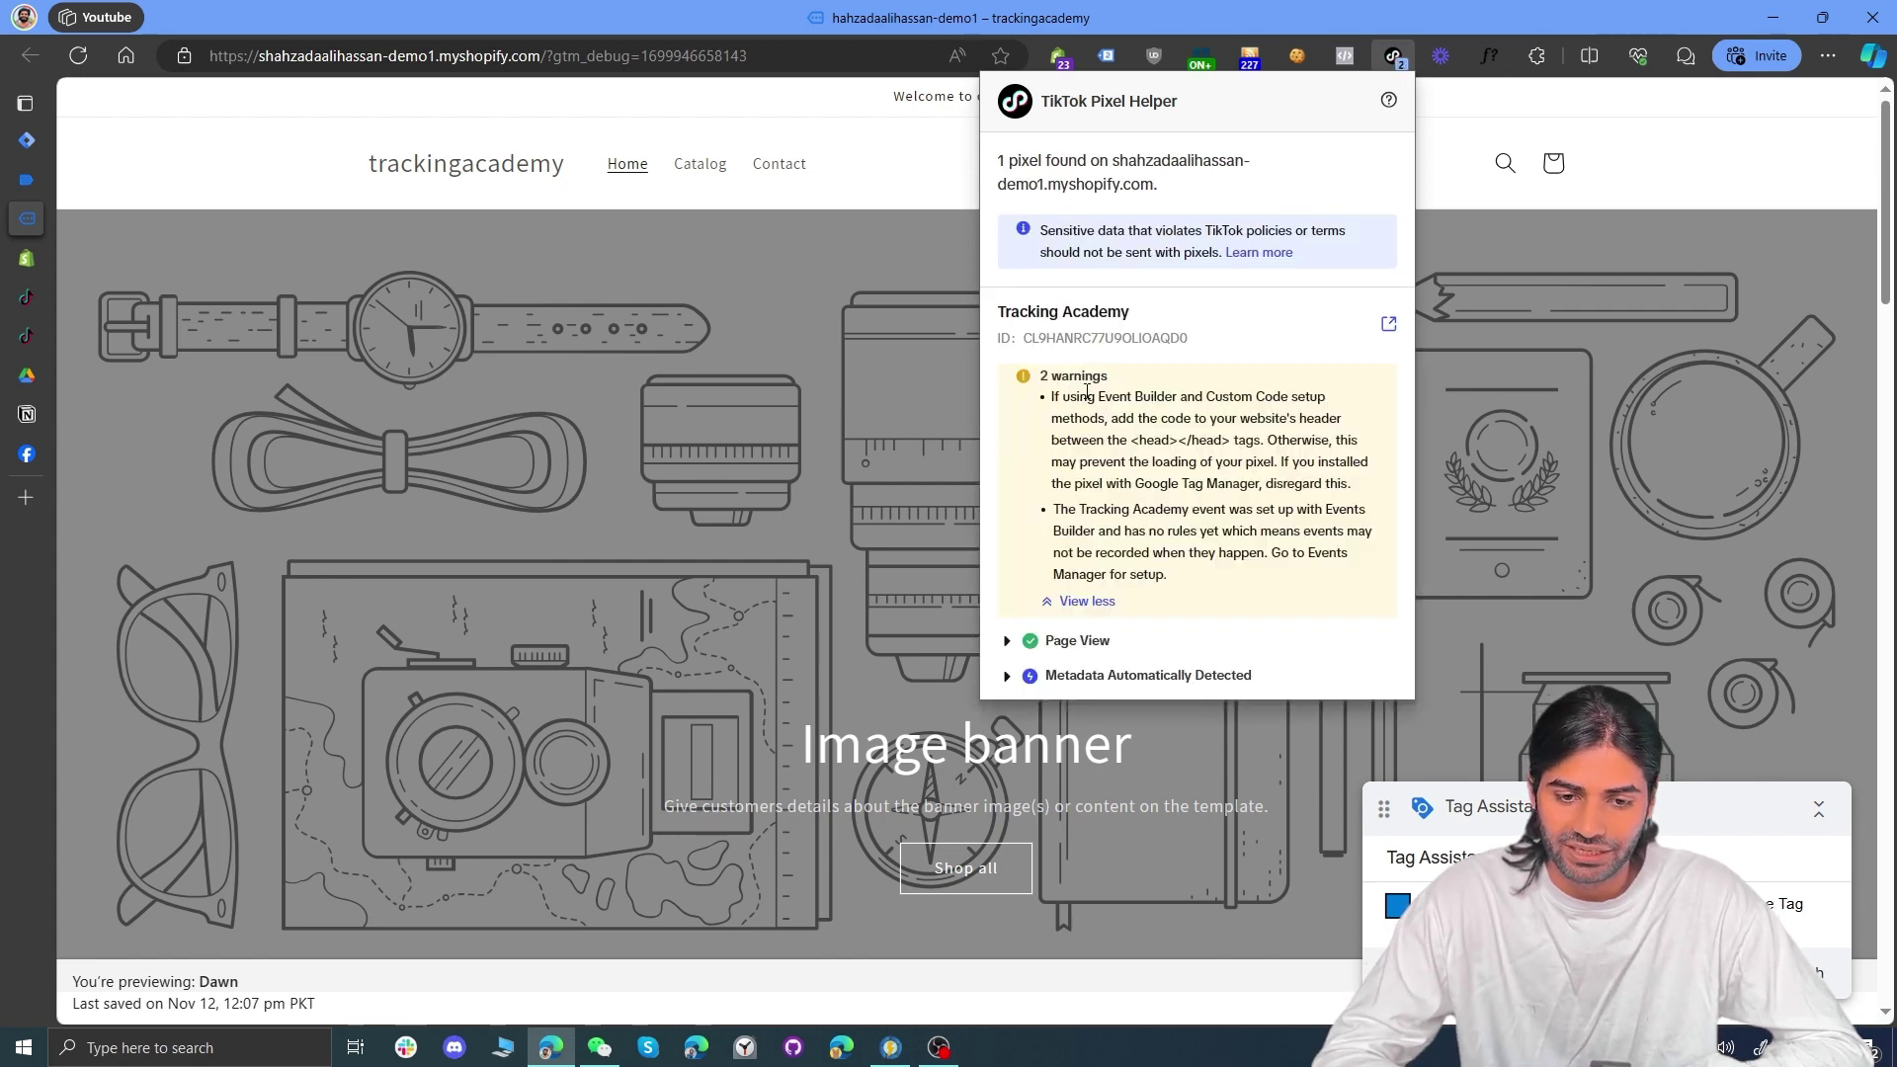
left_click(1074, 602)
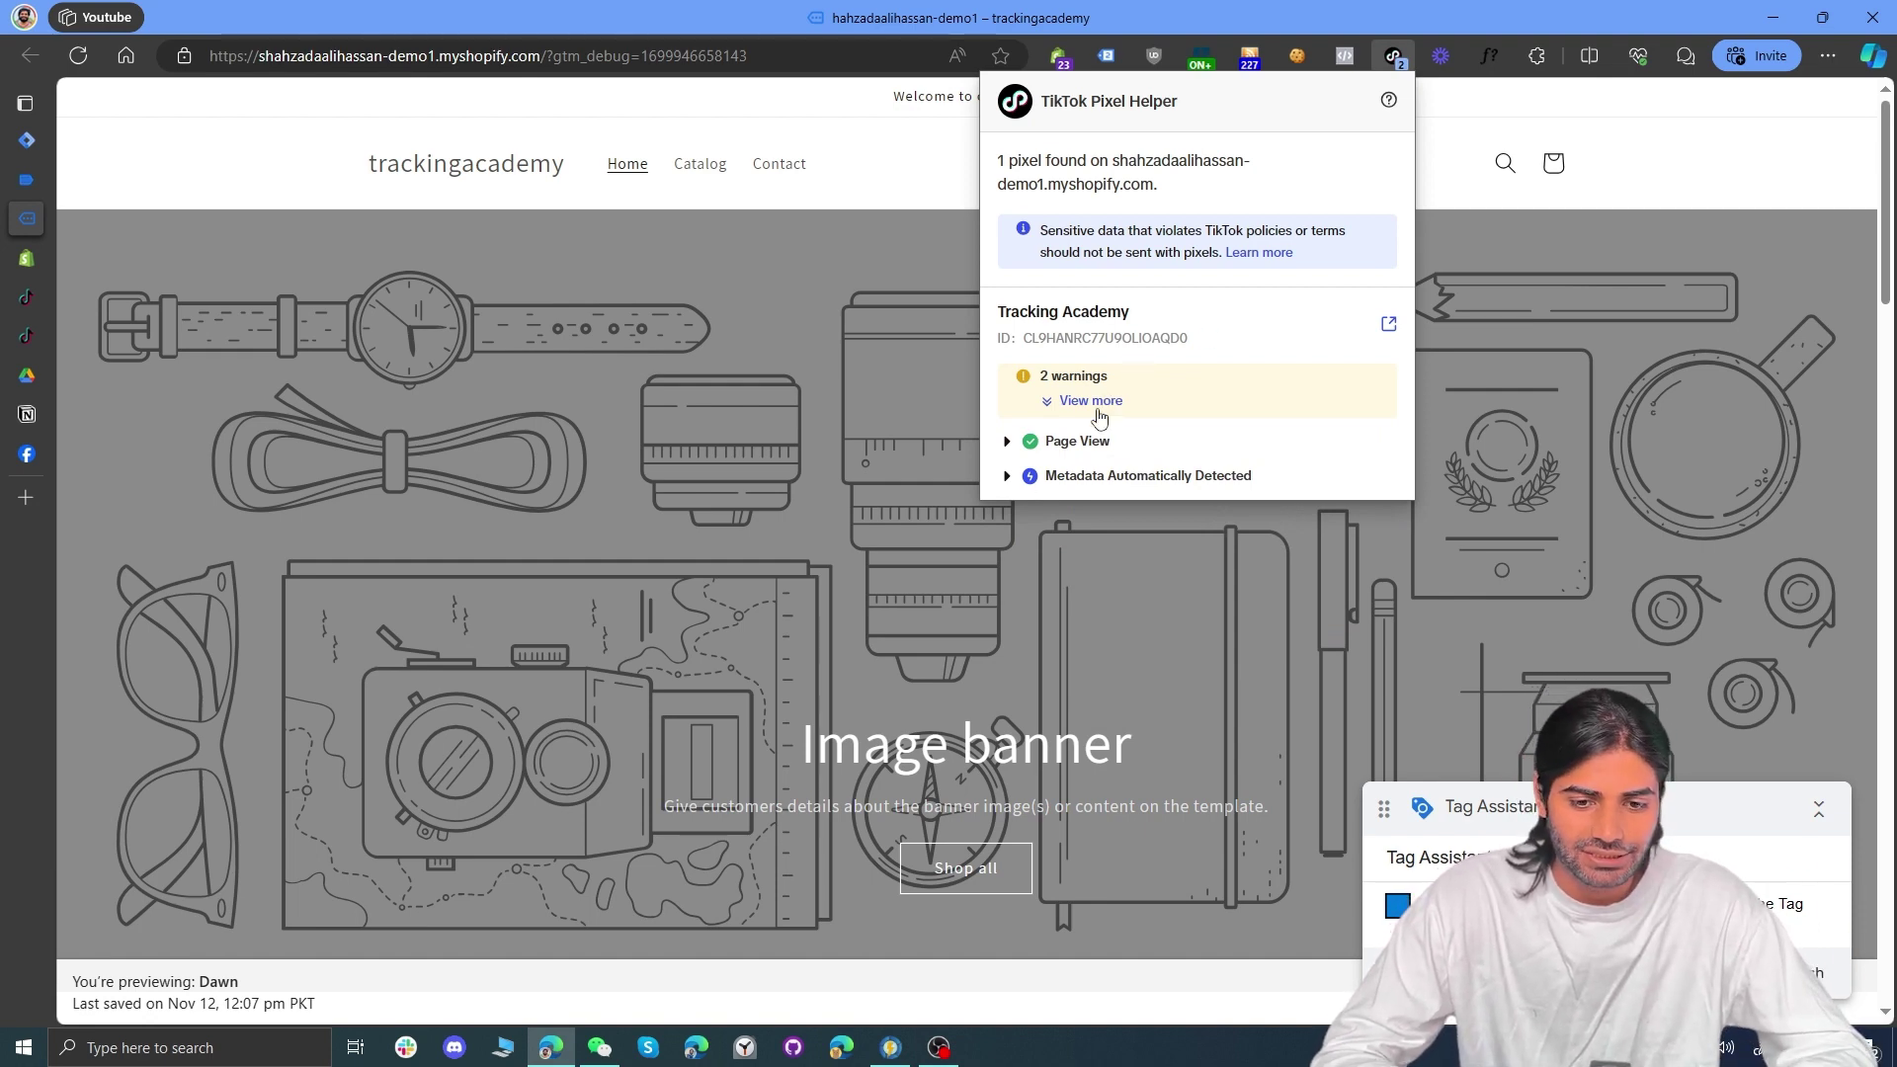
left_click(1086, 443)
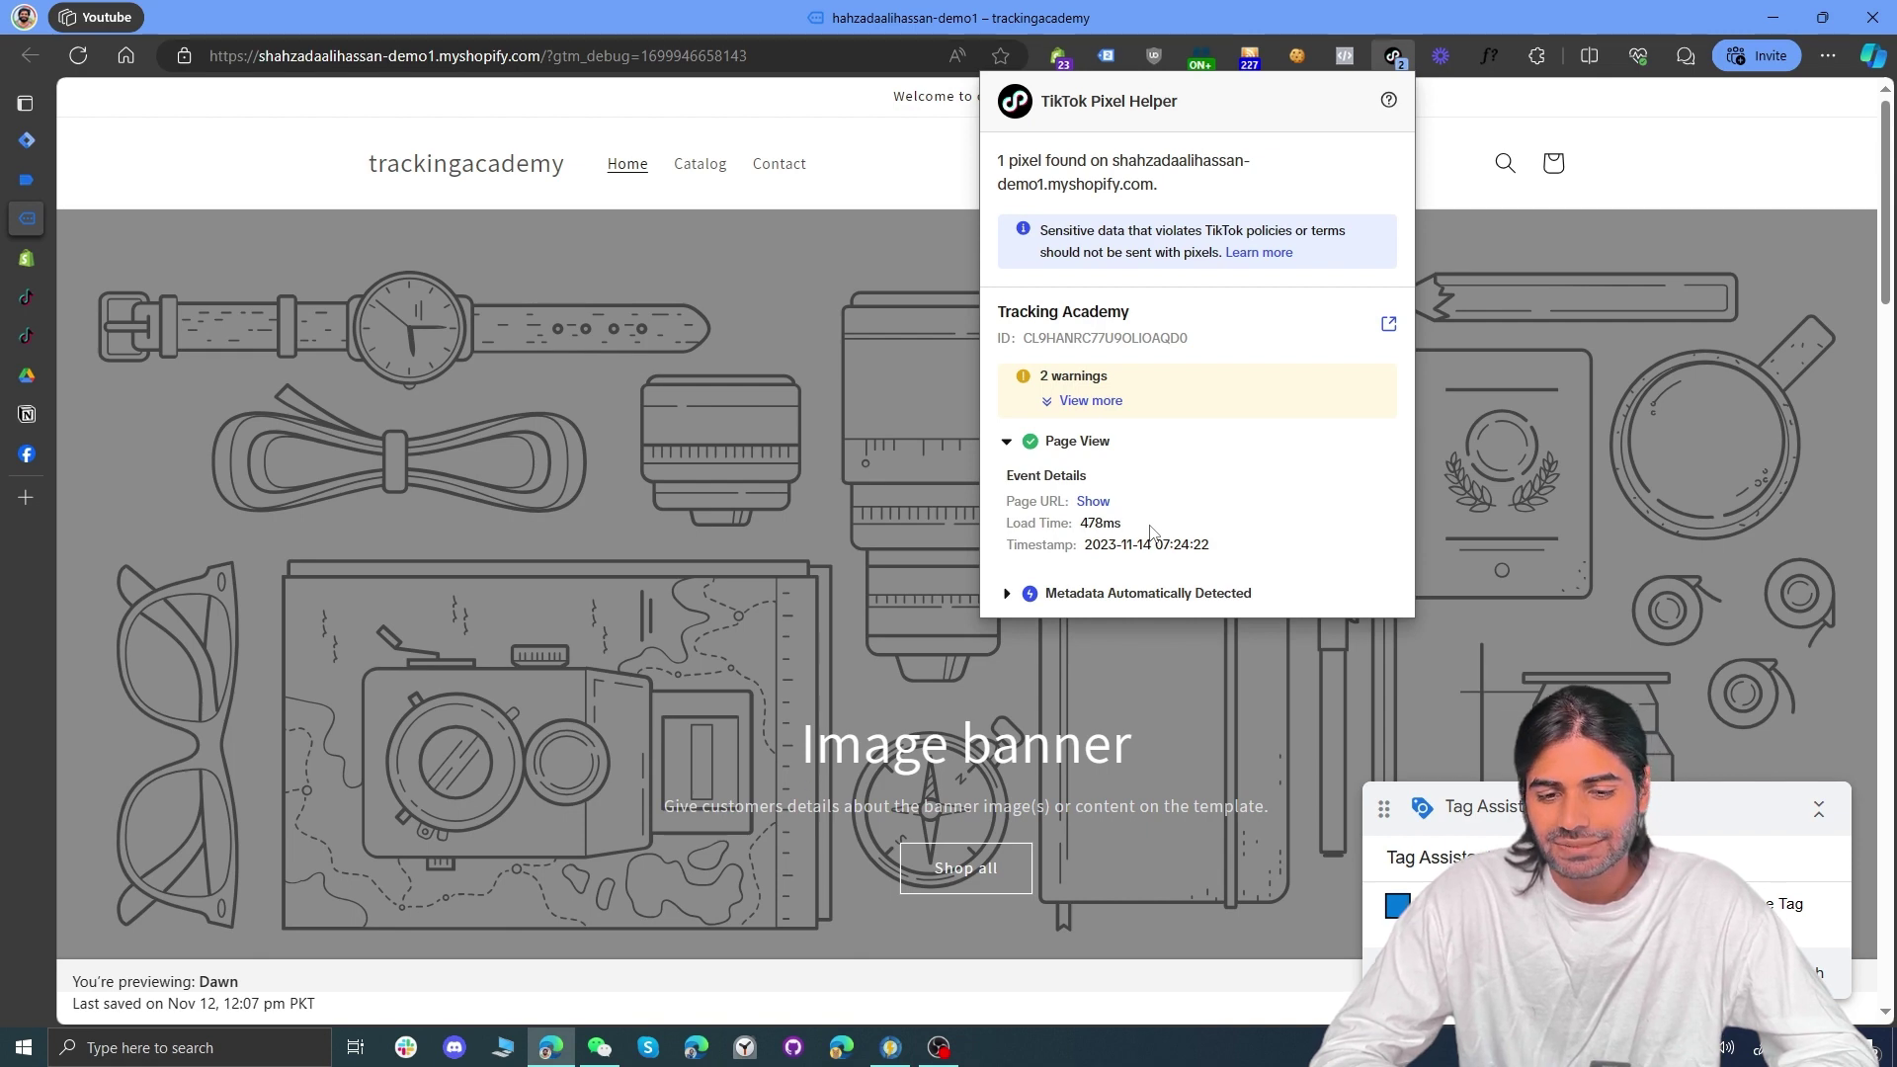
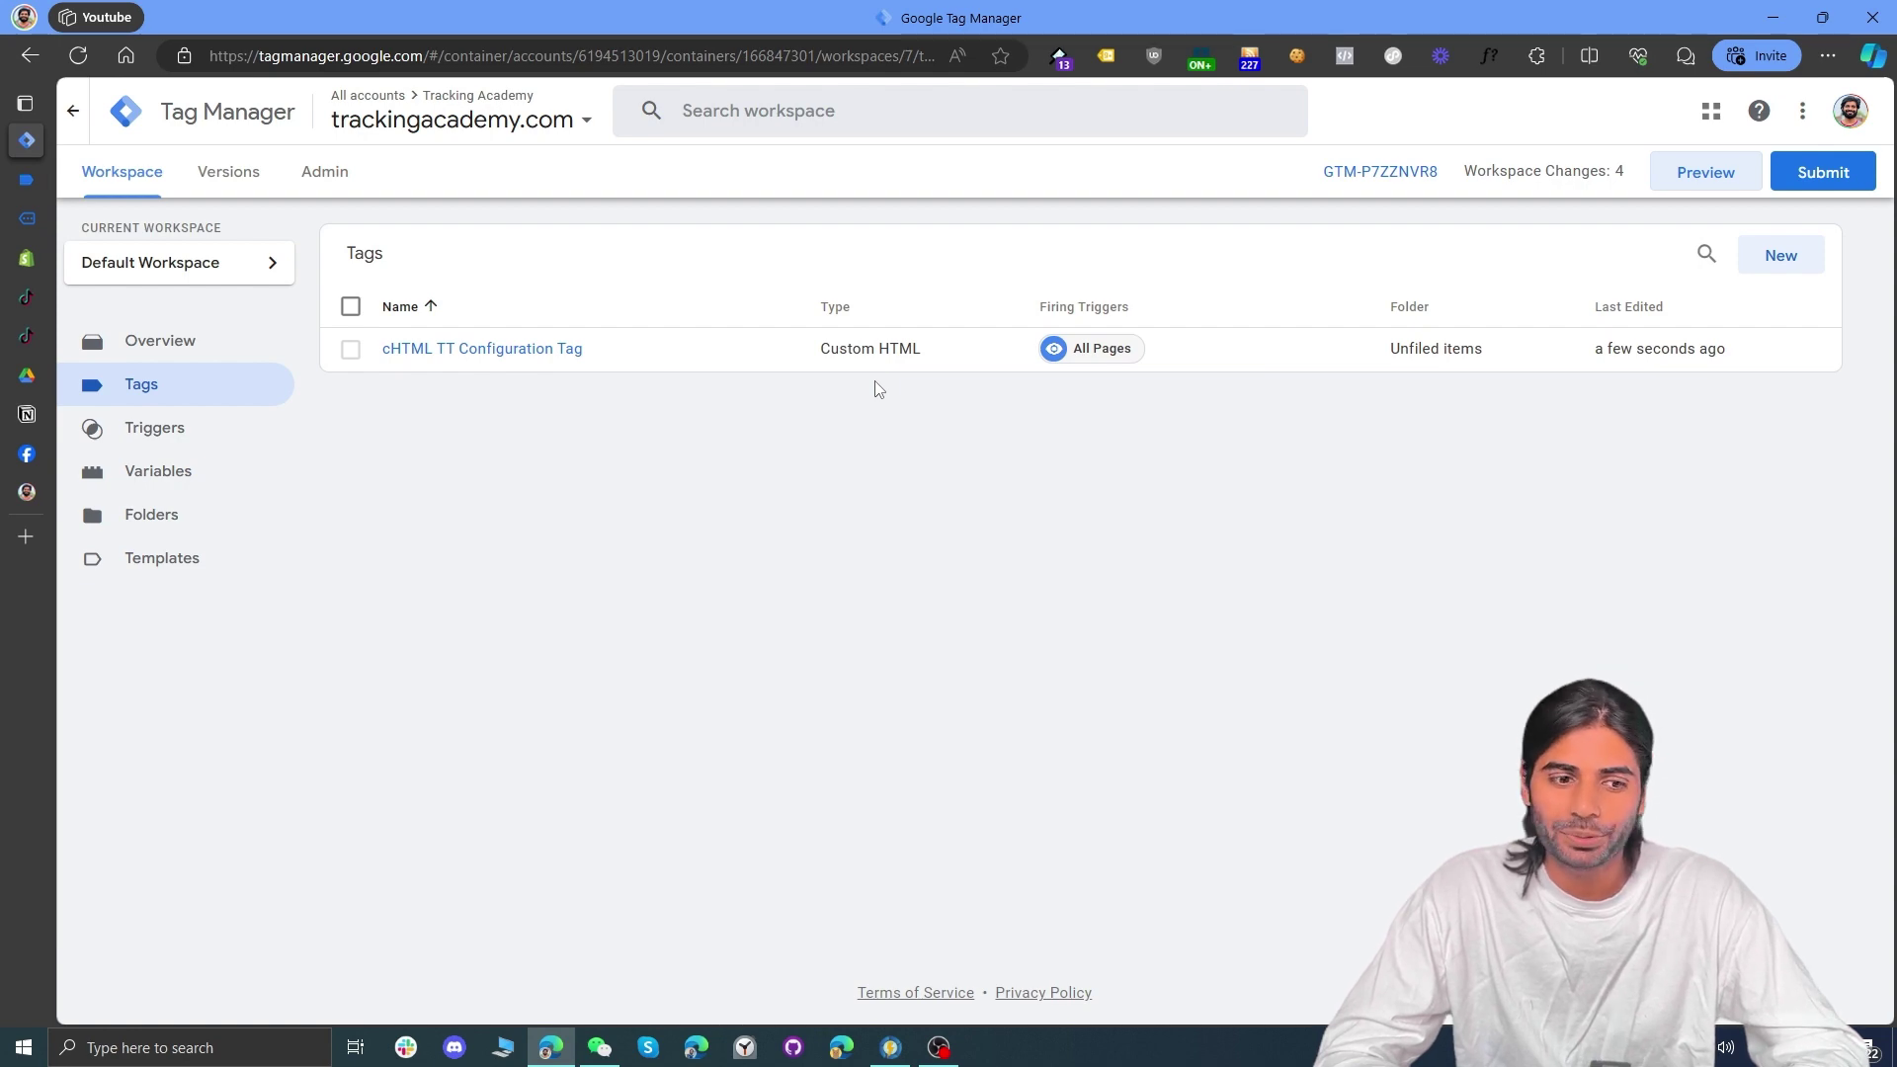
Step: Switch to the Shopify theme code editor and create a new snippet file named head-datalayer
left_click(27, 258)
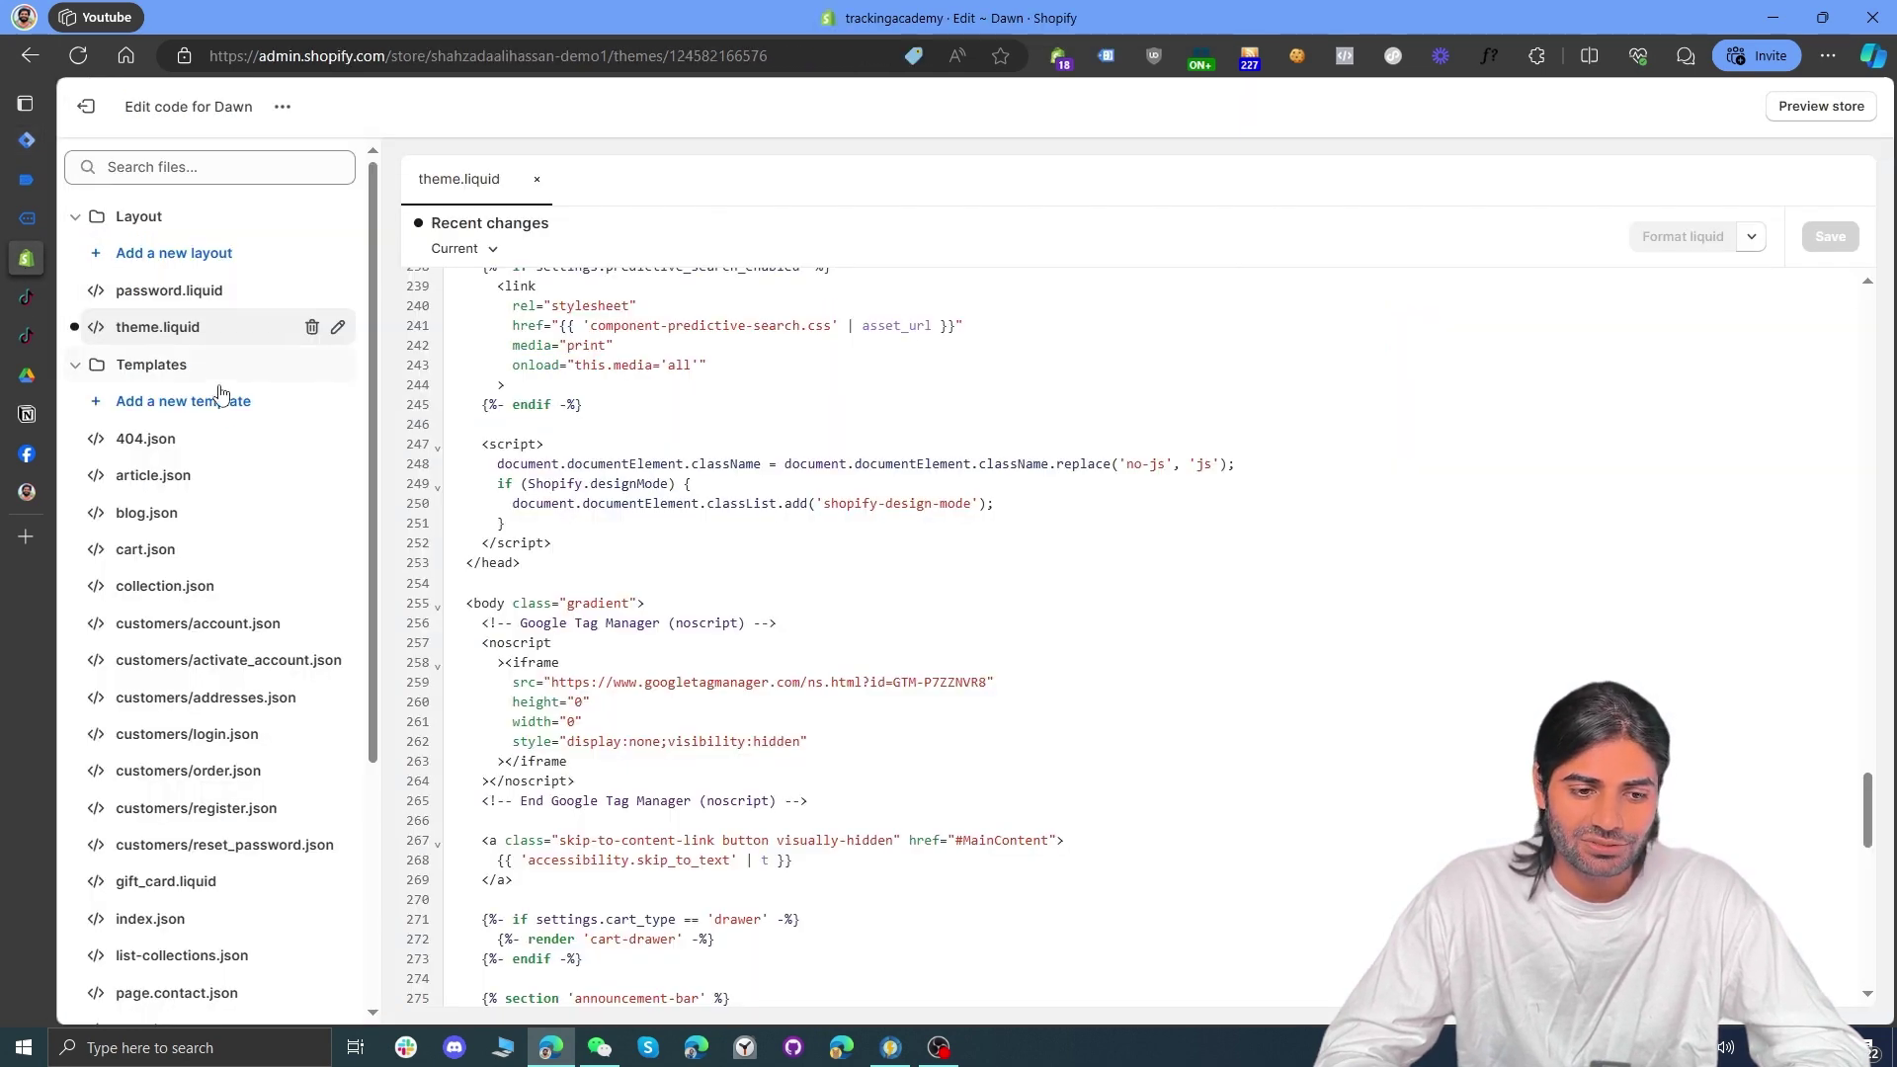
left_click(129, 366)
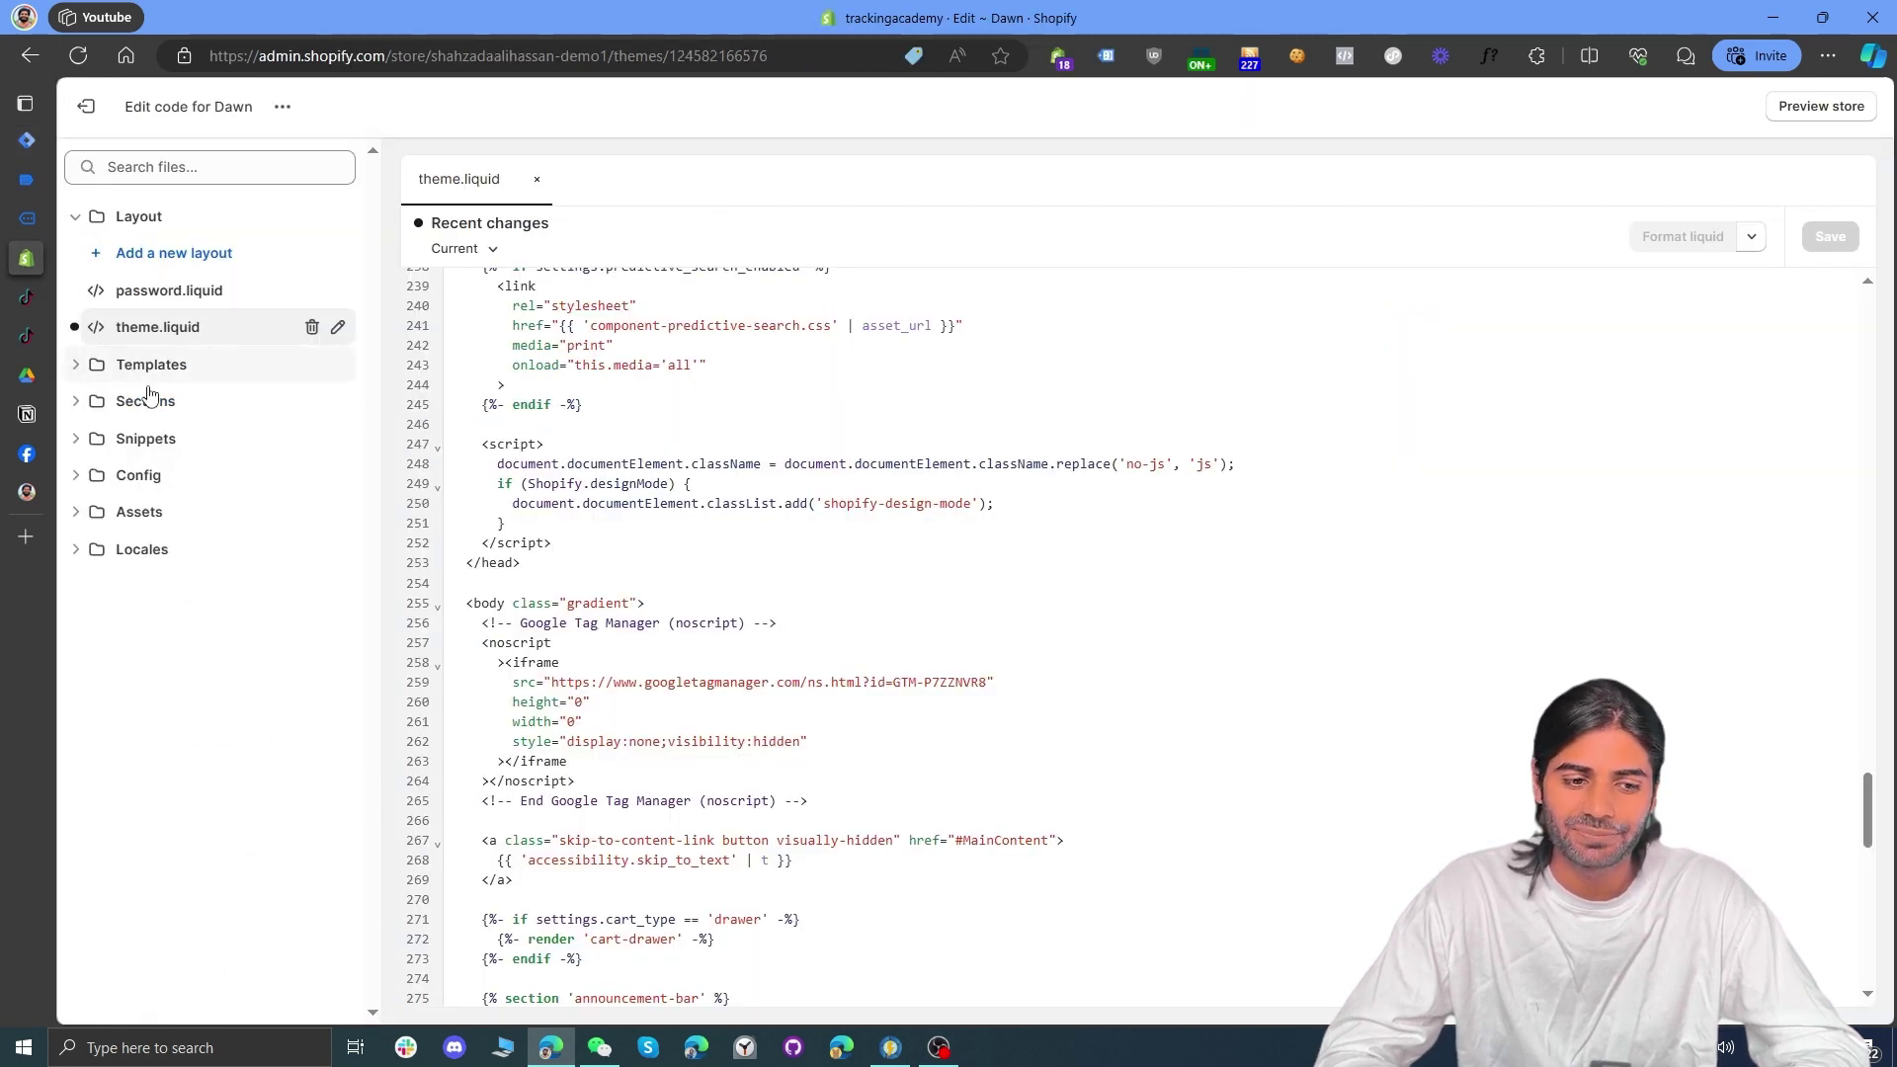
left_click(159, 440)
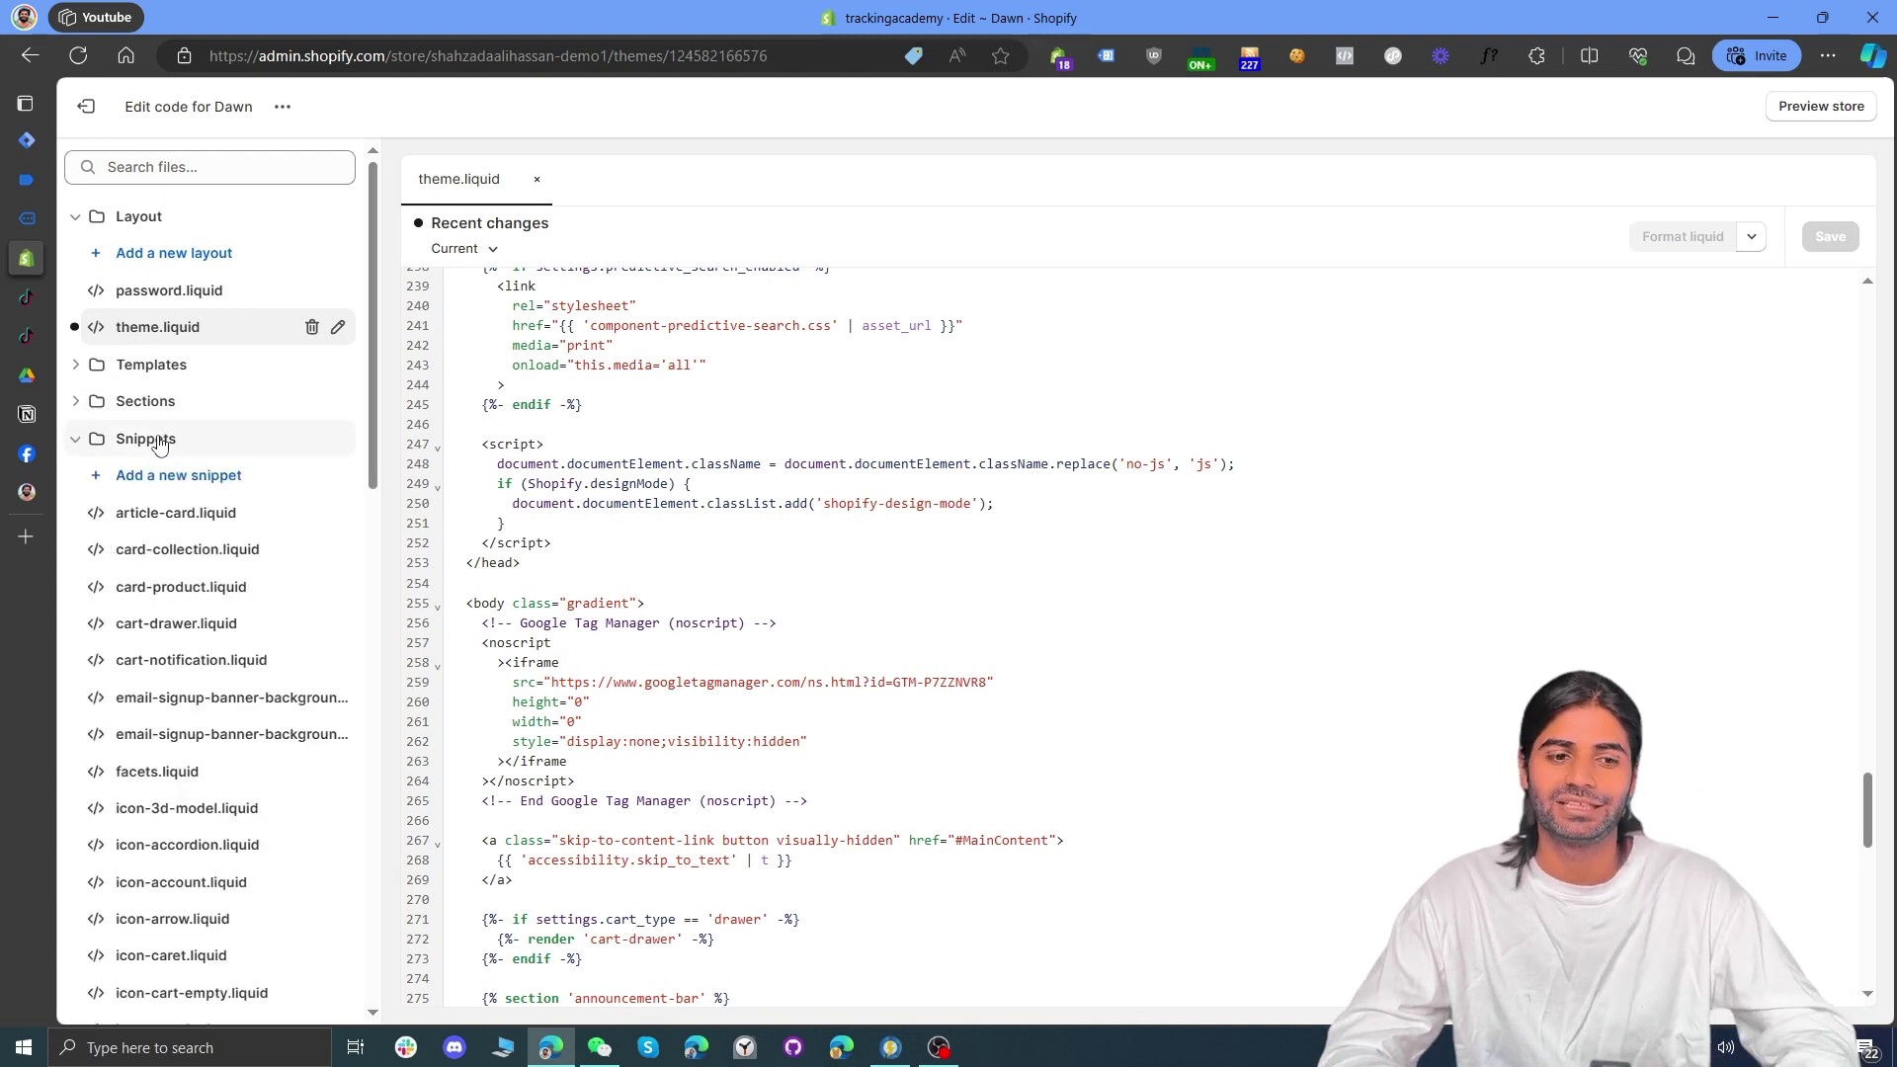
left_click(201, 484)
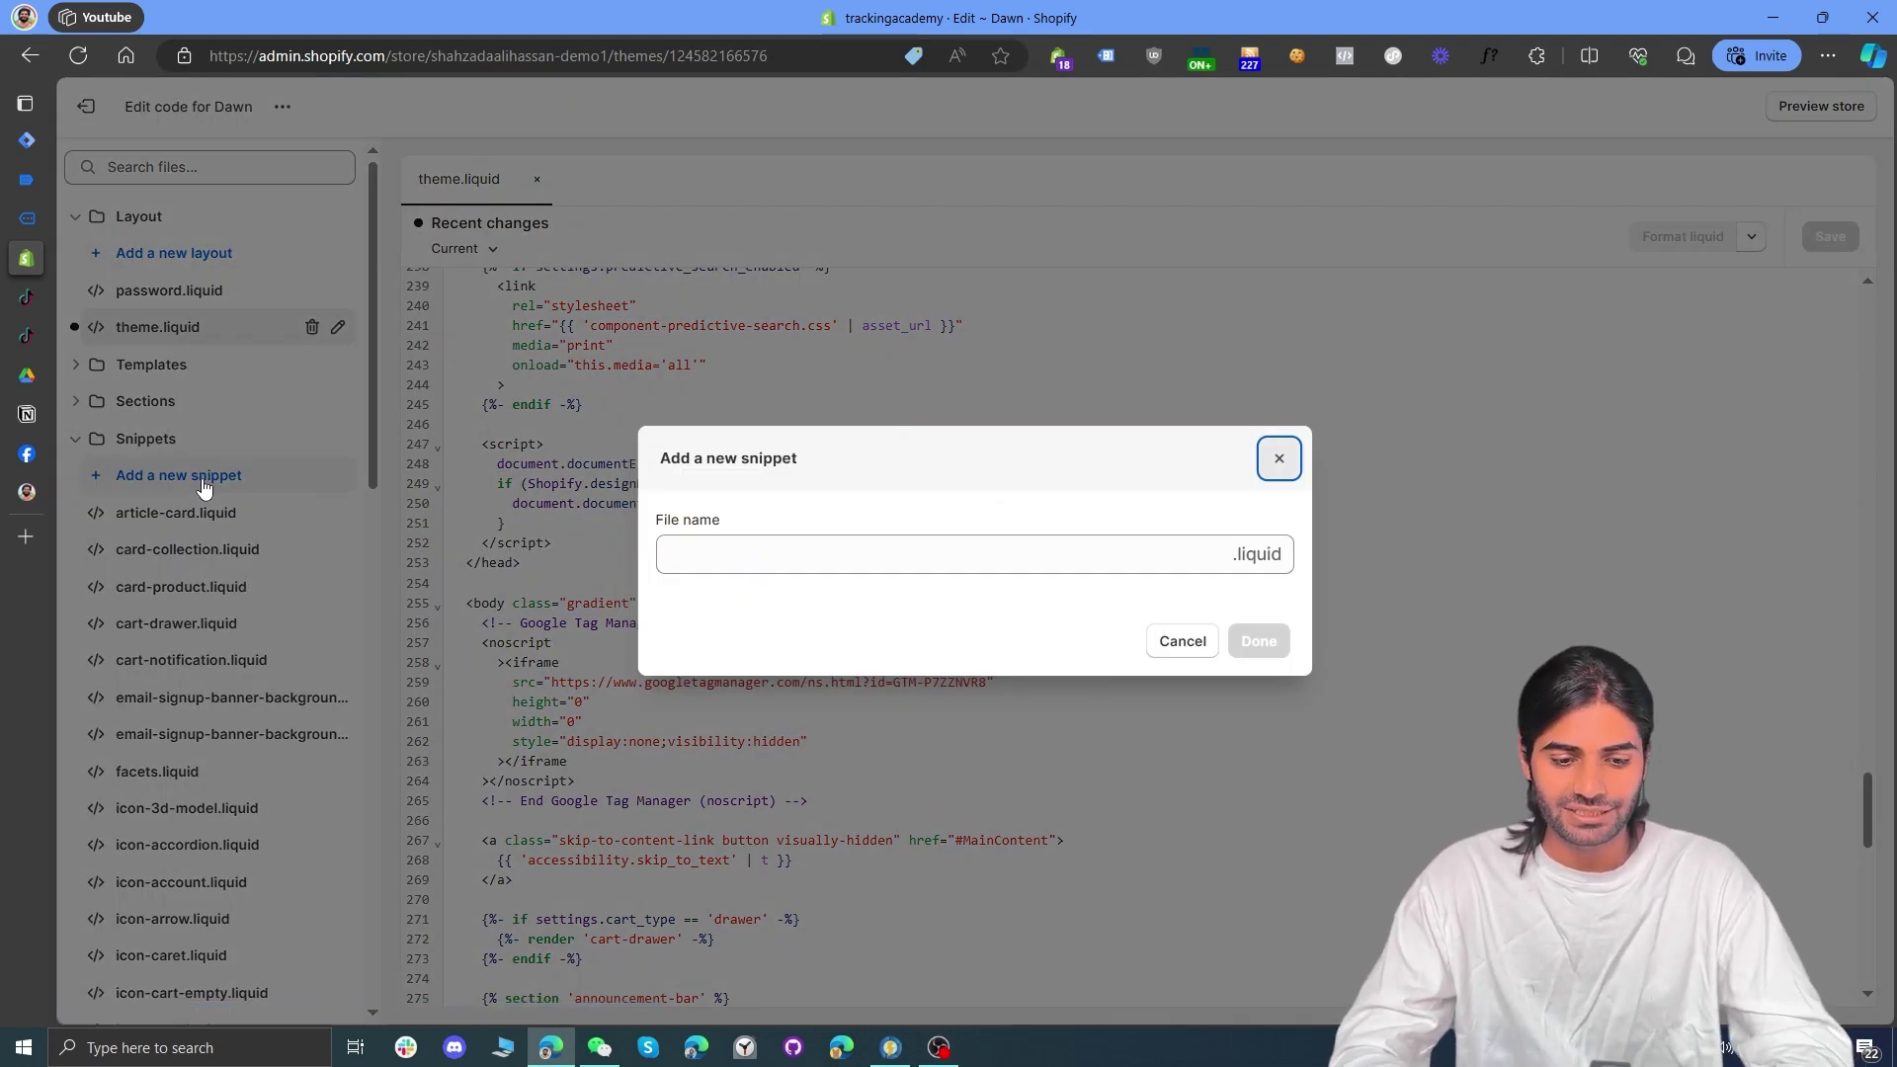
left_click(907, 554)
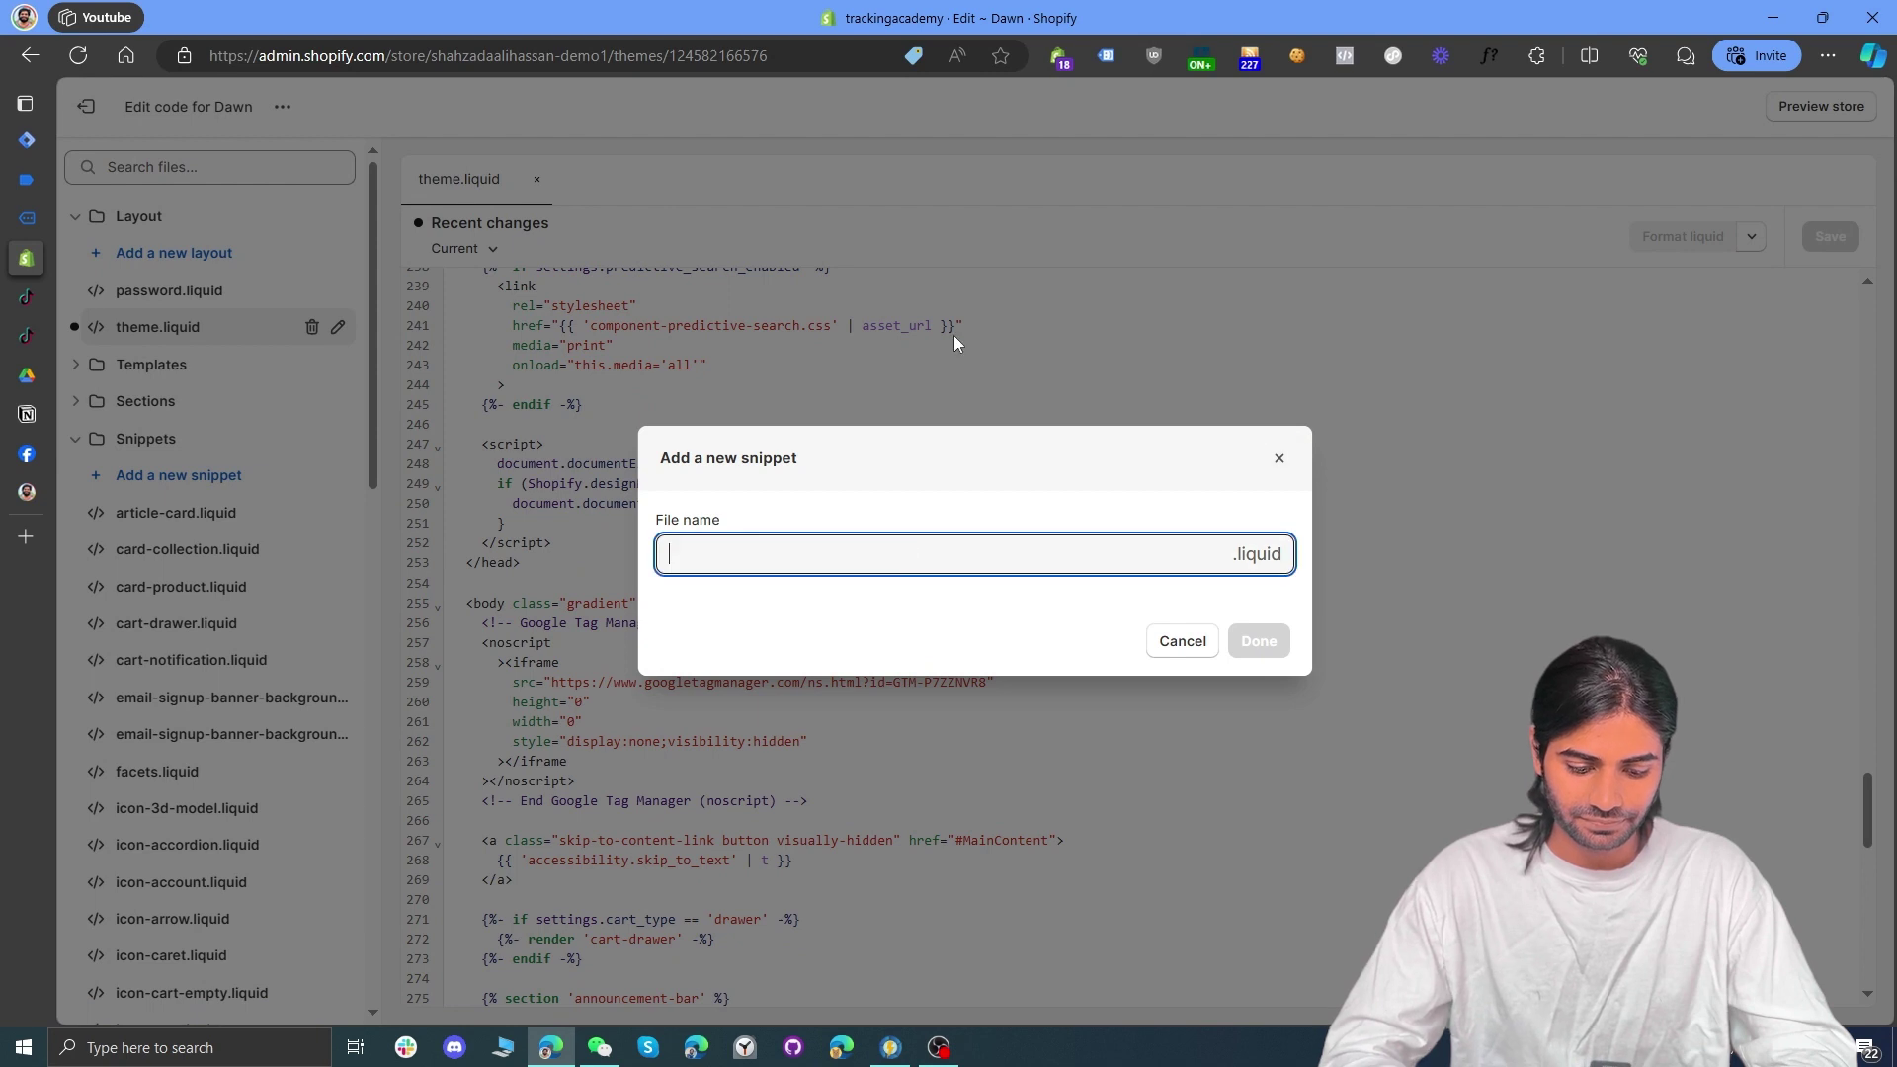
type("head-datalayer")
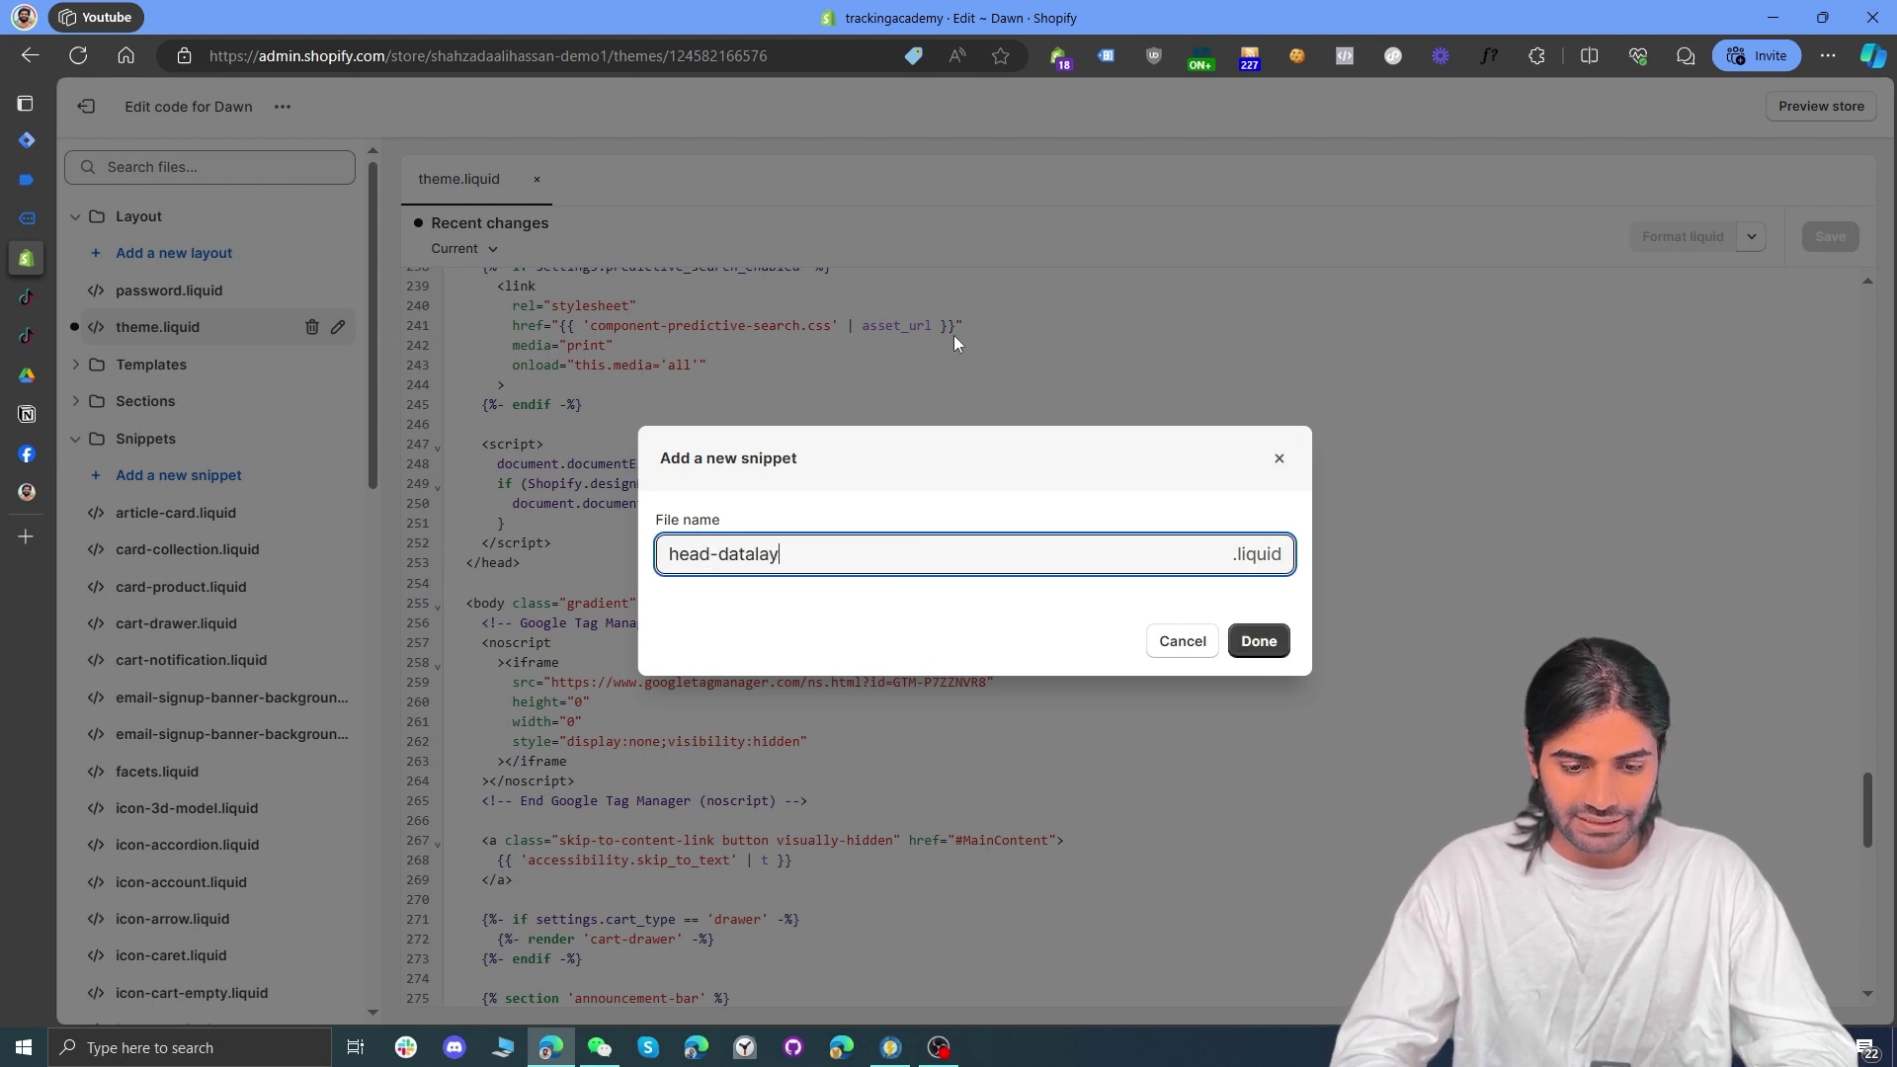
left_click(1271, 648)
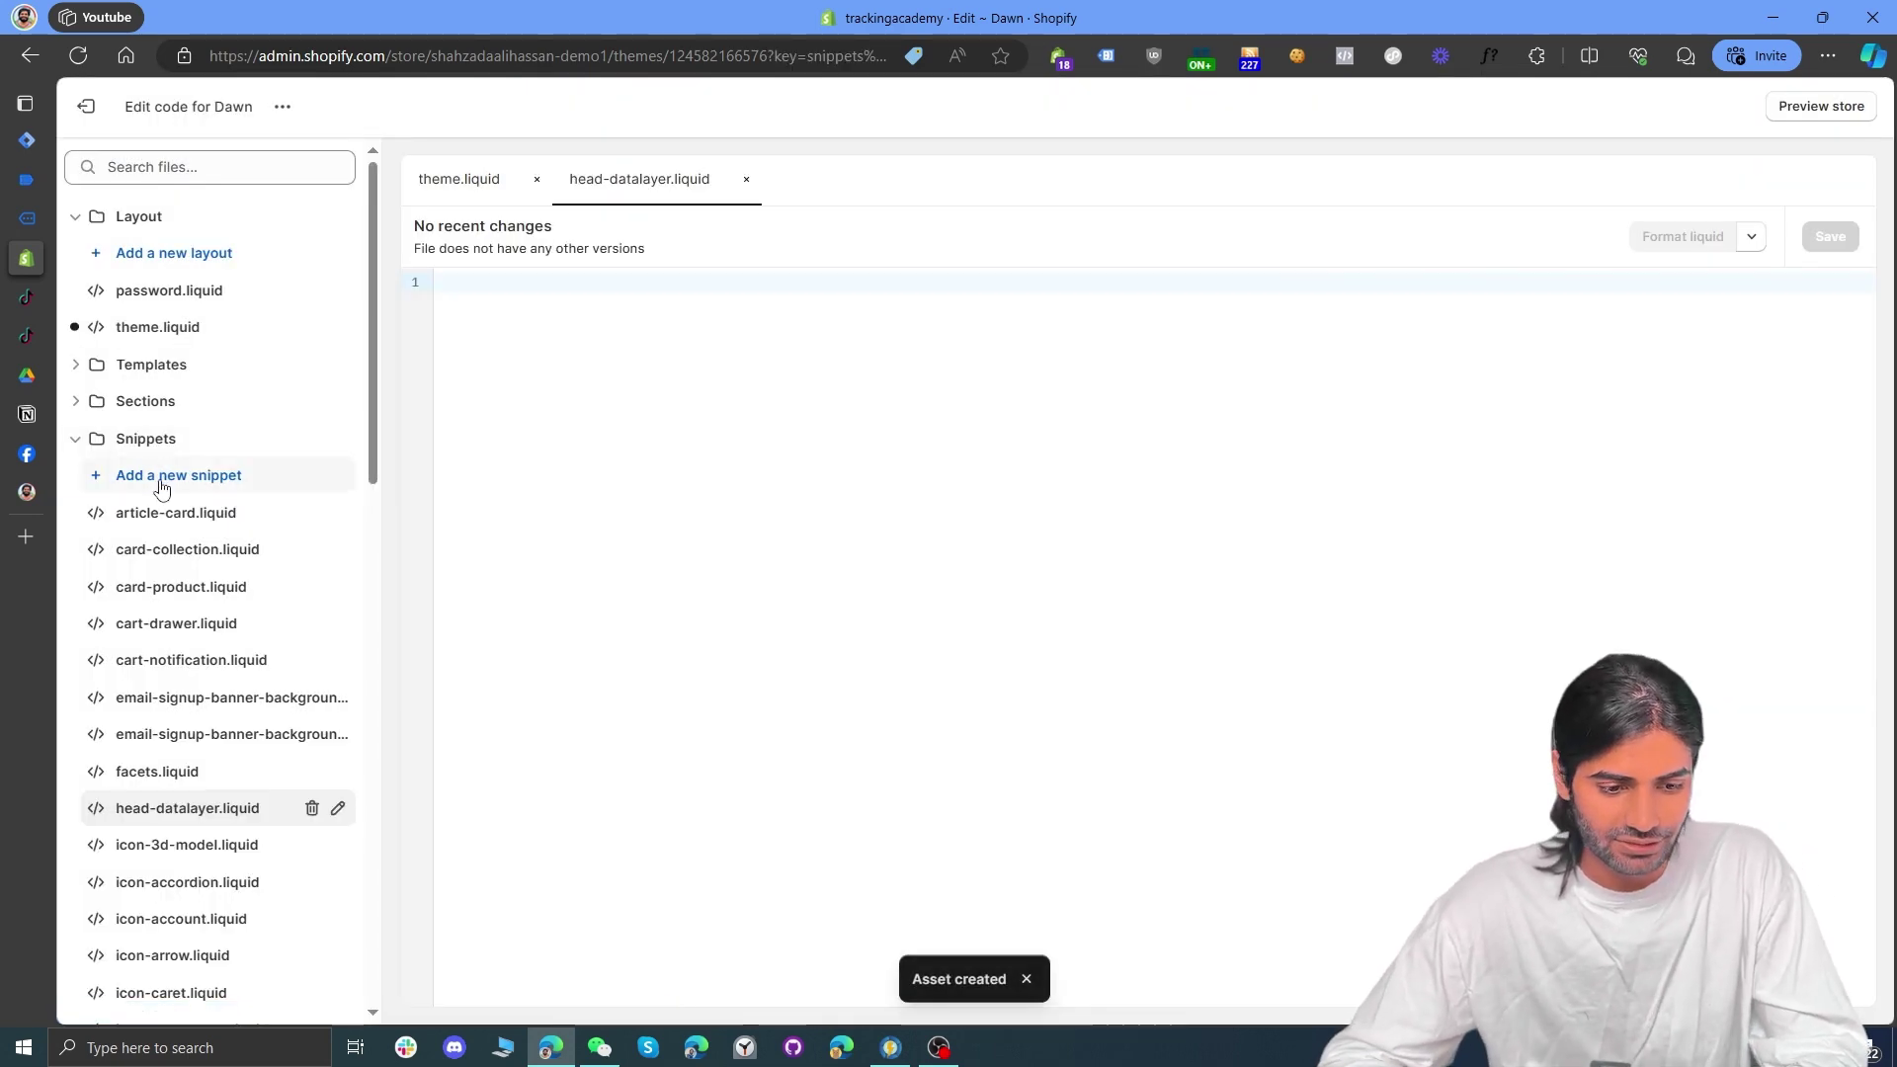
Step: Create another snippet file named datalayer-product in the theme
left_click(161, 484)
left_click(929, 548)
type("pr")
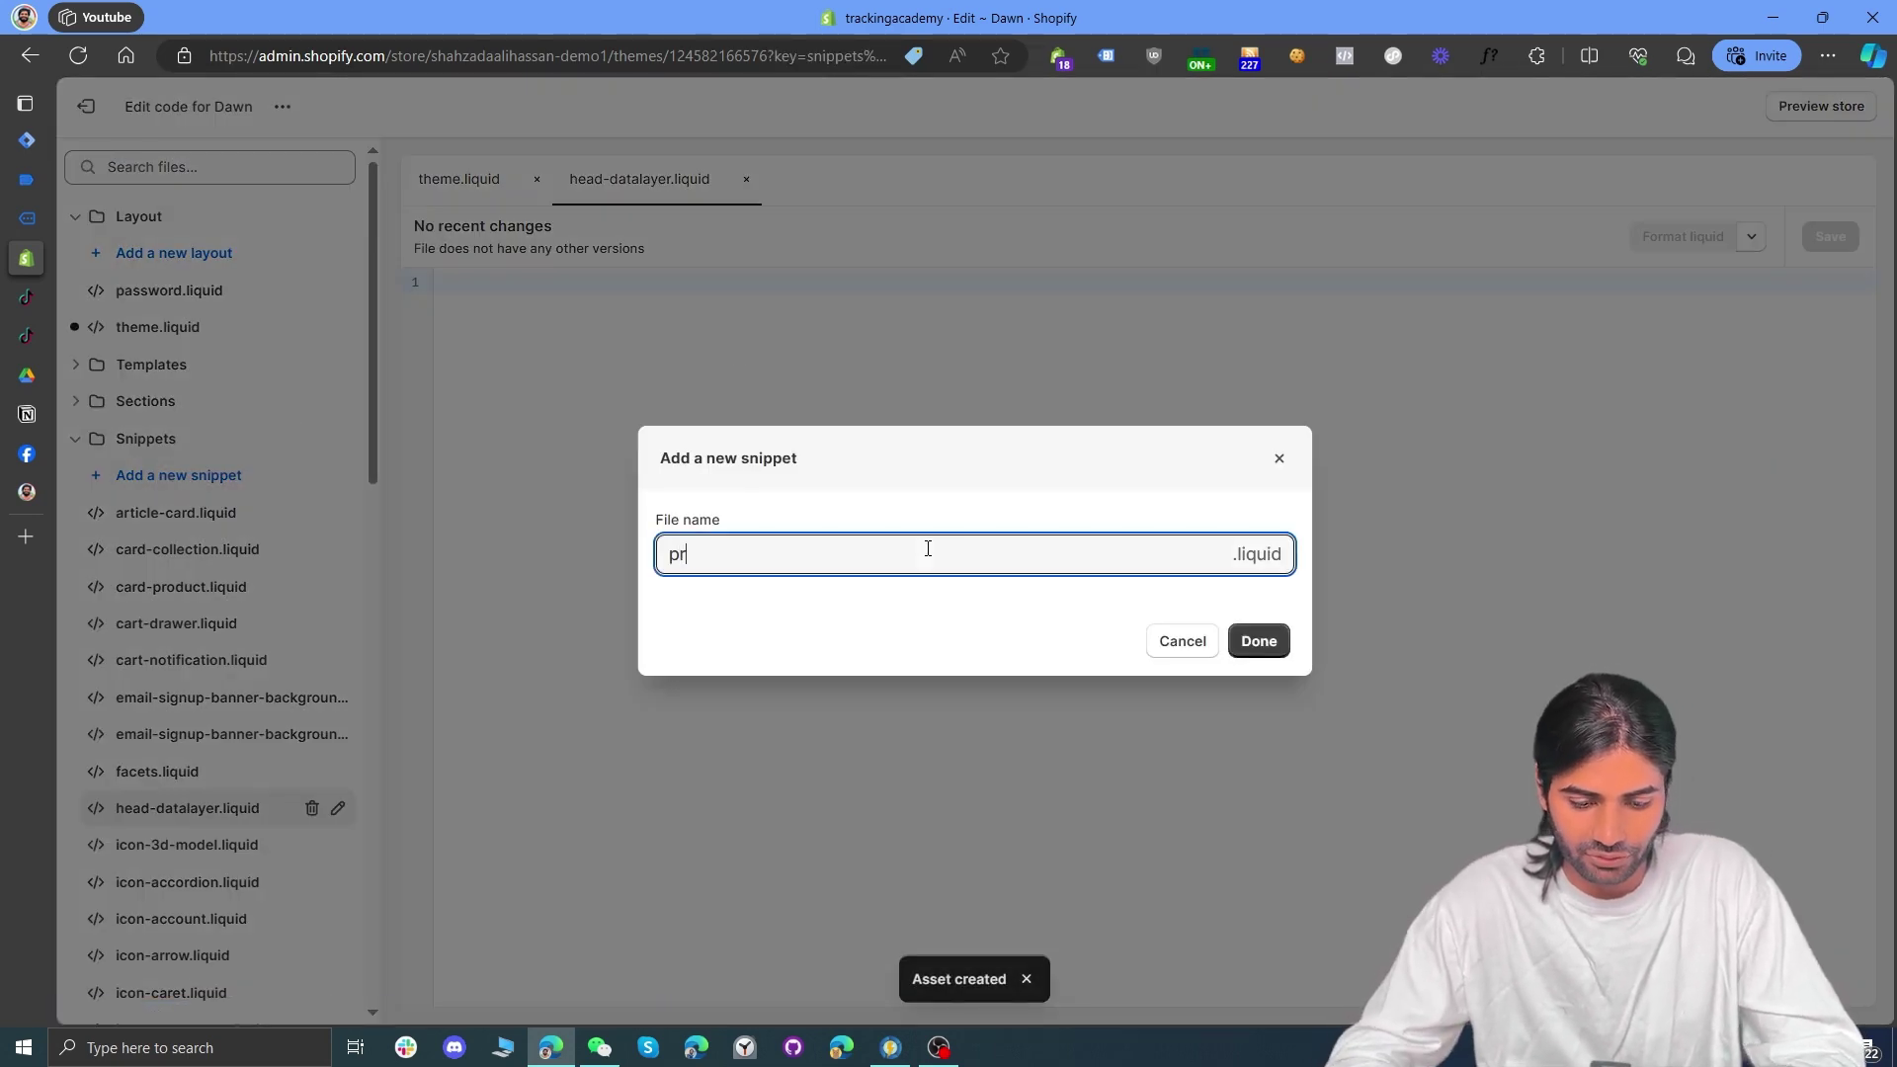
type("o")
key("BackSpace")
key("BackSpace")
key("BackSpace")
type("data")
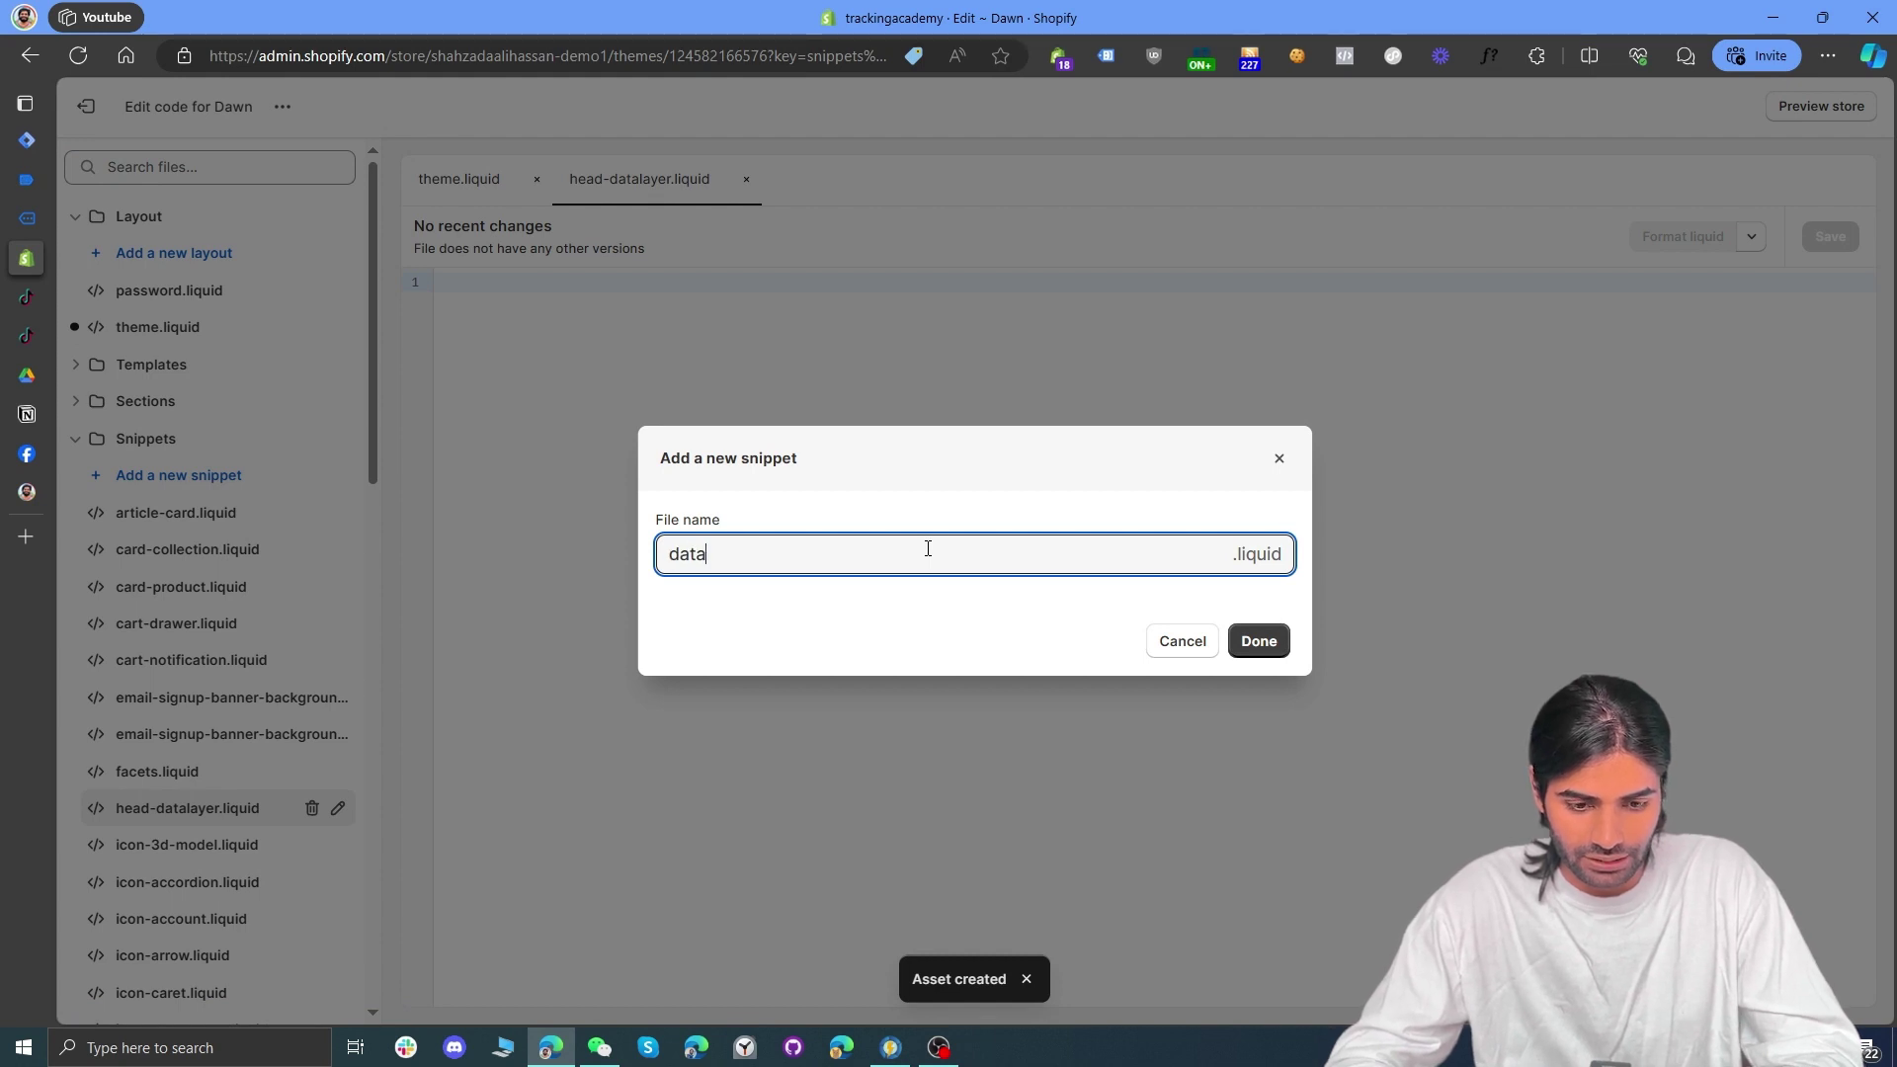
type("layer-product")
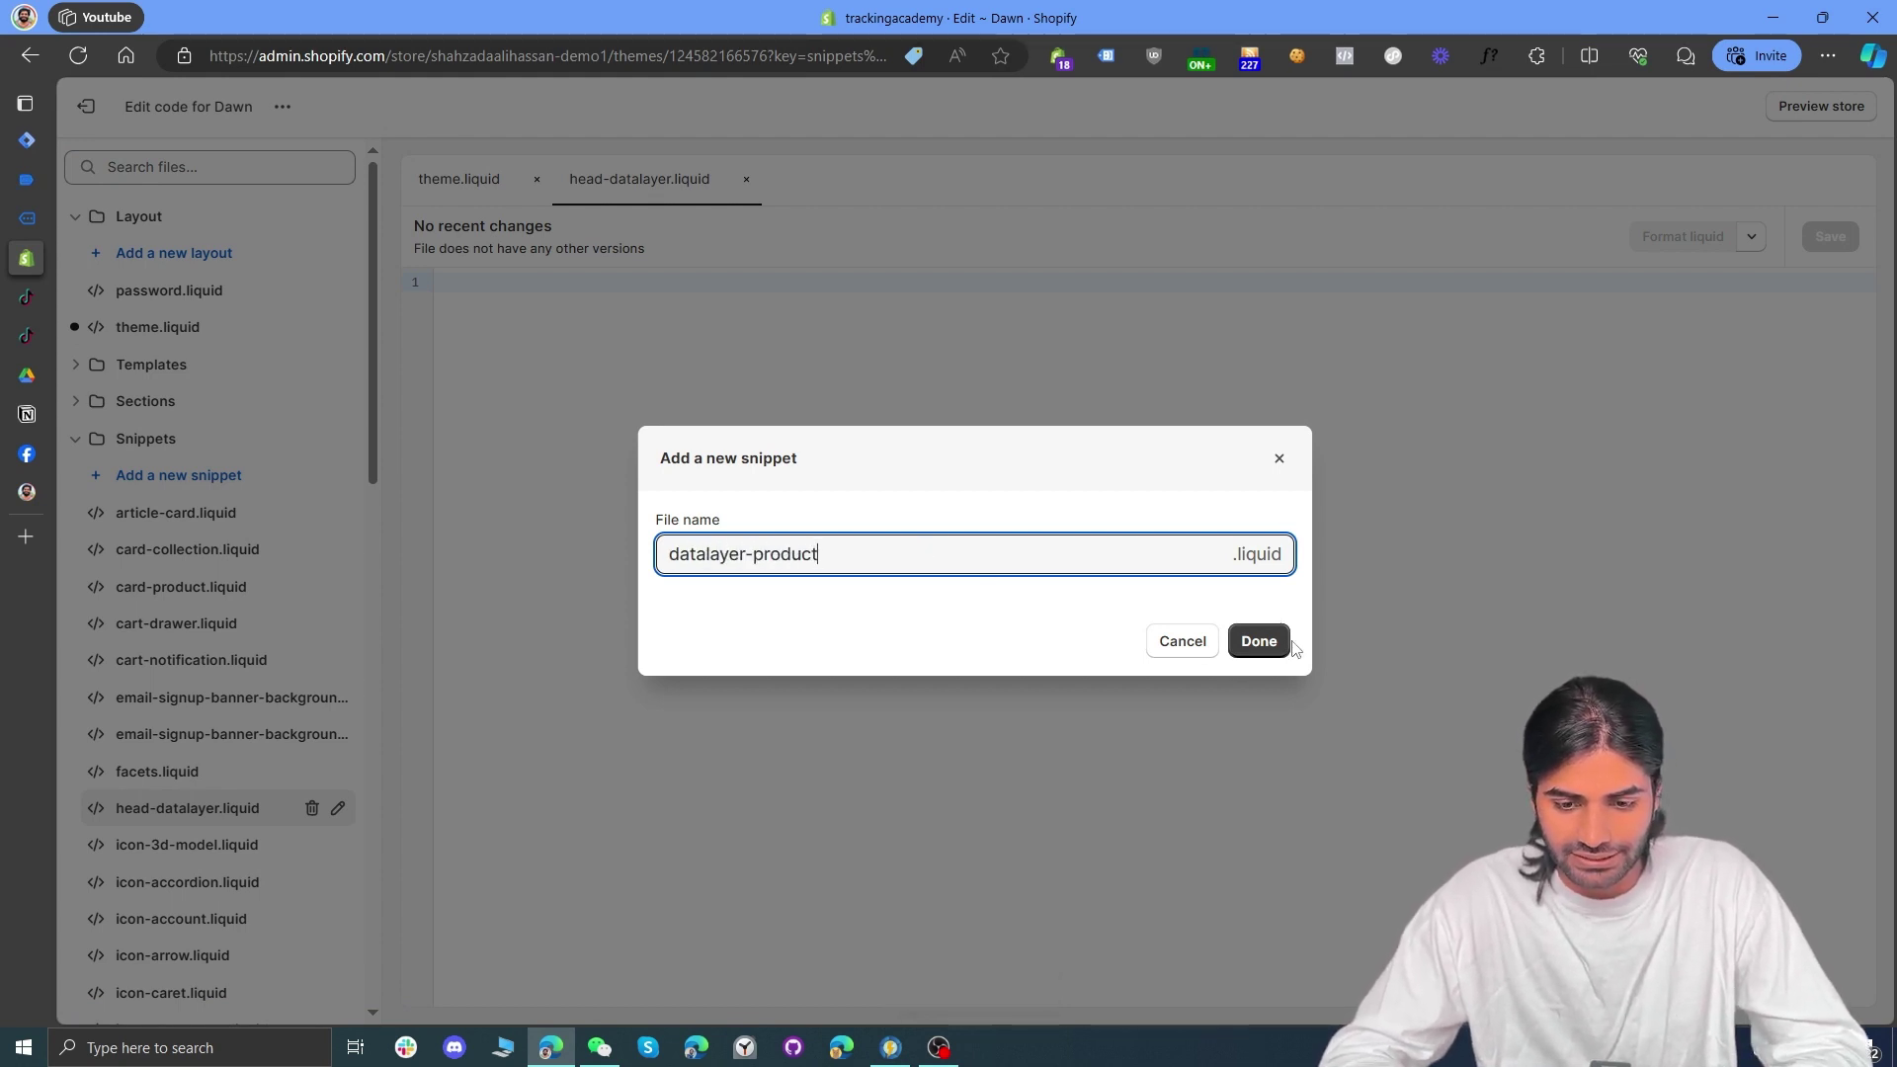
left_click(1274, 645)
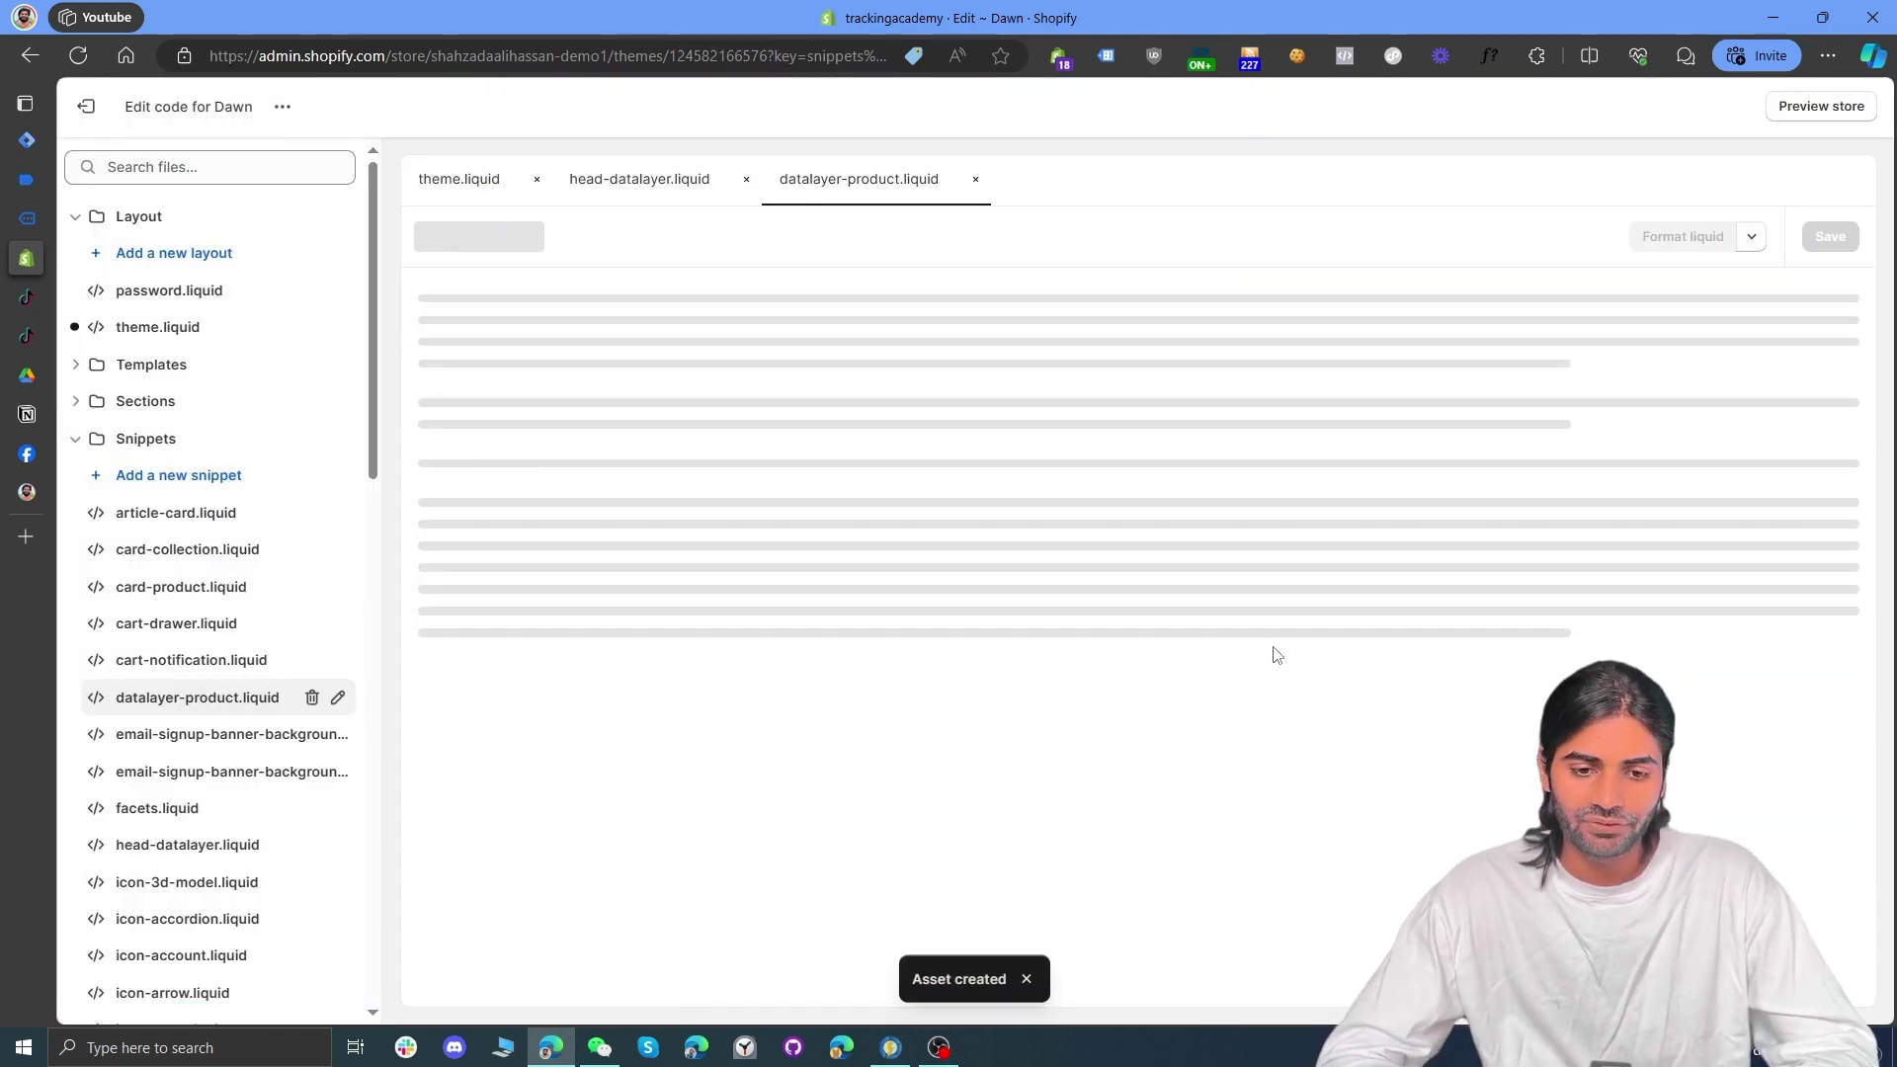
Step: Fill datalayer-product with the custom_view_item script and head-datalayer with the window.dataLayer initialization and the product-template condition rendering 'datalayer-product', saving both files
type("{%- liquid assign current_variant = product.selected_or_first_available_variant -%}  <script>   console.log(\"datalayer-product snippet is loaded\")   var itemObject = {       item_id: {{ current_variant.id | json }},       id: {{ current_variant.id | json }},       item_name: {{ product.title | json }},       currency: {{ shop.currency | json }},       item_brand: {{ product.vendor | json }},       item_category: {{ product.type | json }},       item_variant: {{ current_variant.title | json }},       price: {{ current_variant.price }} / 100,       google_business_vertical: 'retail',       quantity: 1   }    document.addEventListener('DOMContentLoaded', () => {       dataLayer.push({ ecommerce: null });       dataLayer.push({           event: \"custom_view_item\",           ecommerce: {           currency: {{ shop.currency | json }},               items: [itemObject]           }       });   }) </script>")
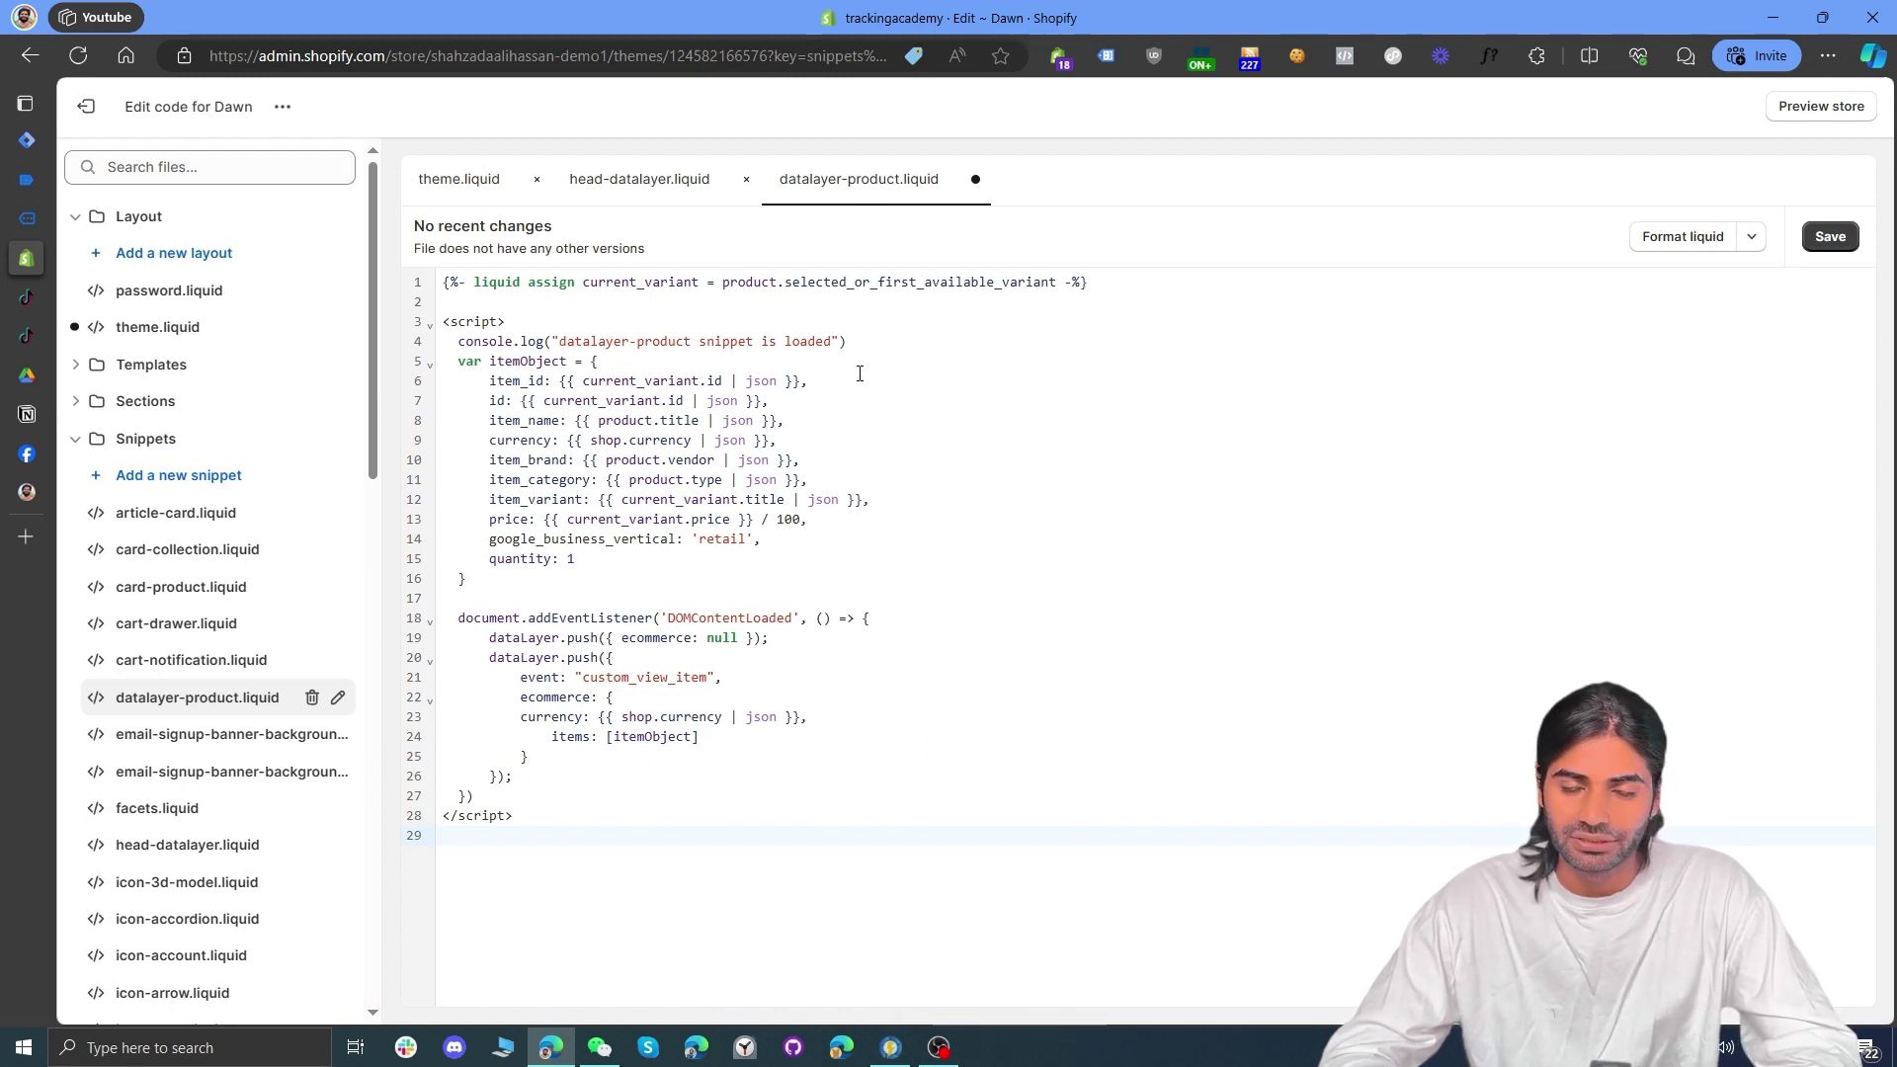
key("ctrl+s")
left_click(660, 178)
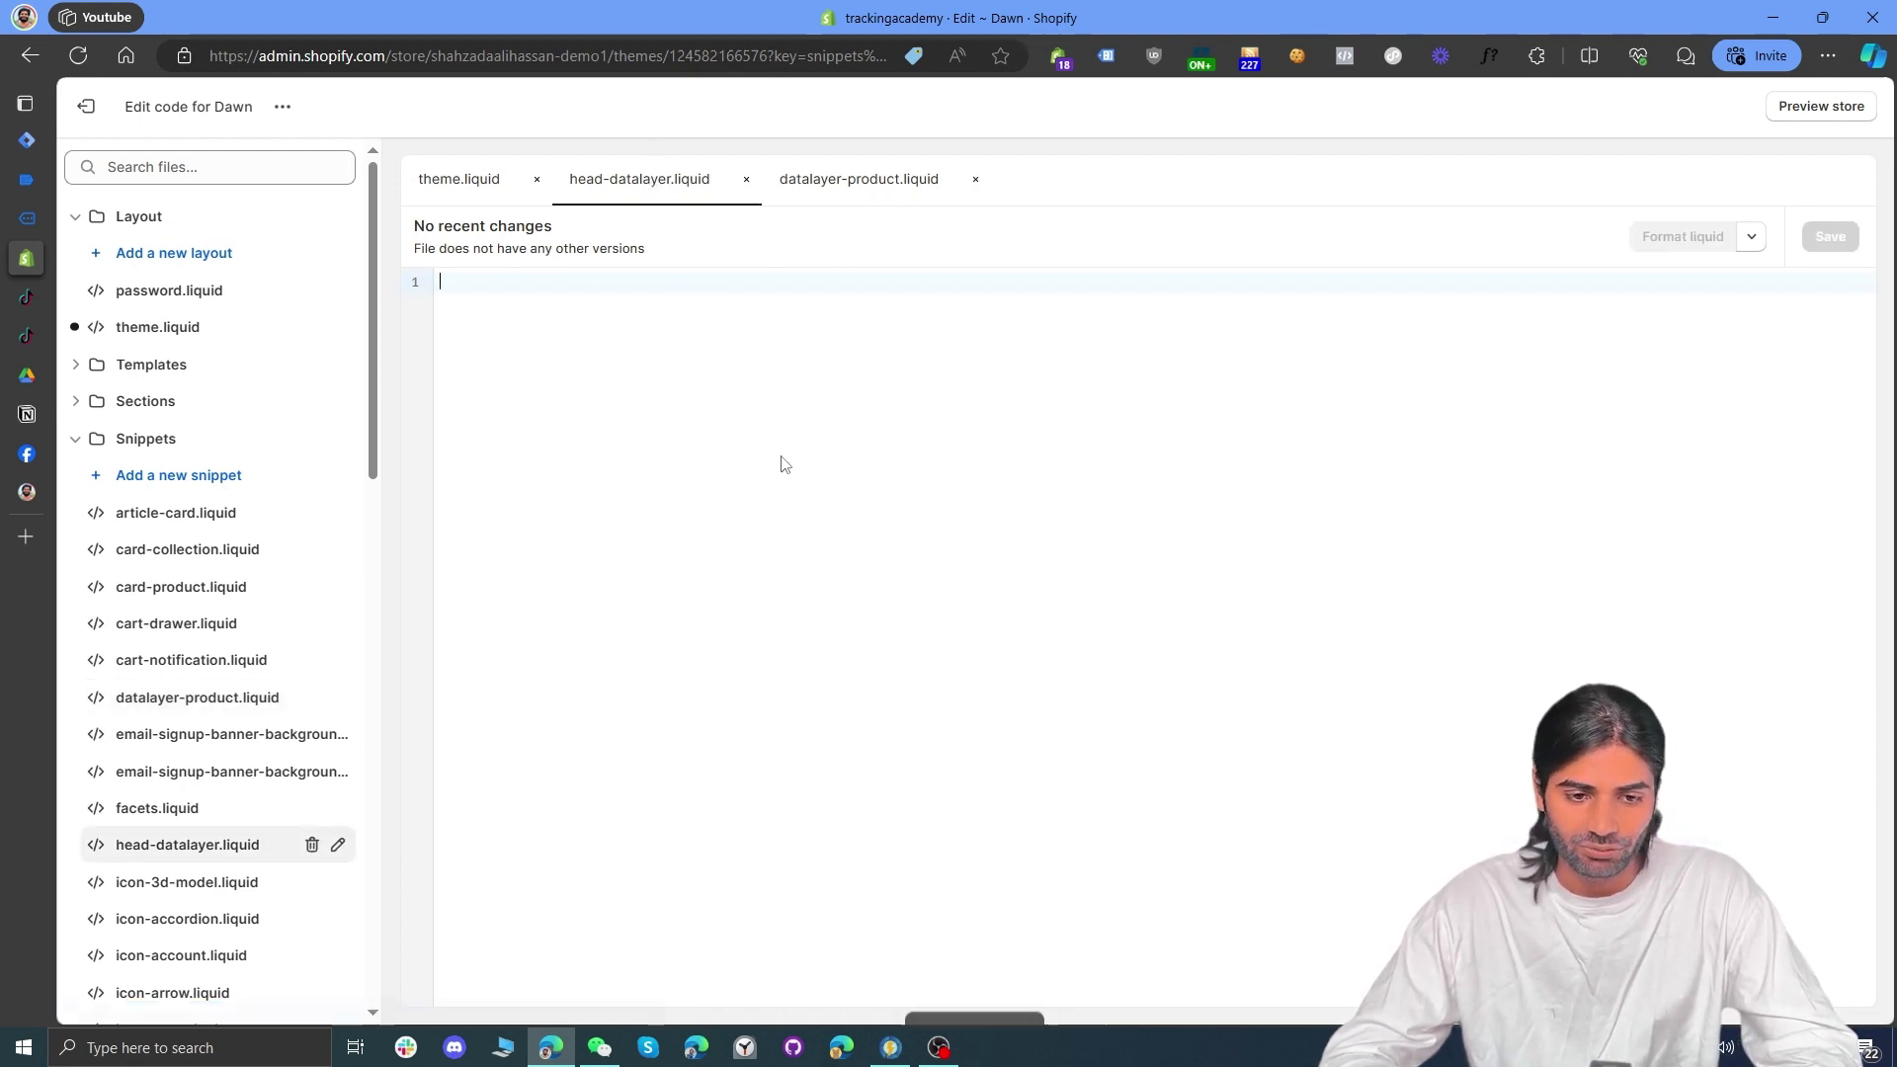
key("super+v")
left_click(582, 453)
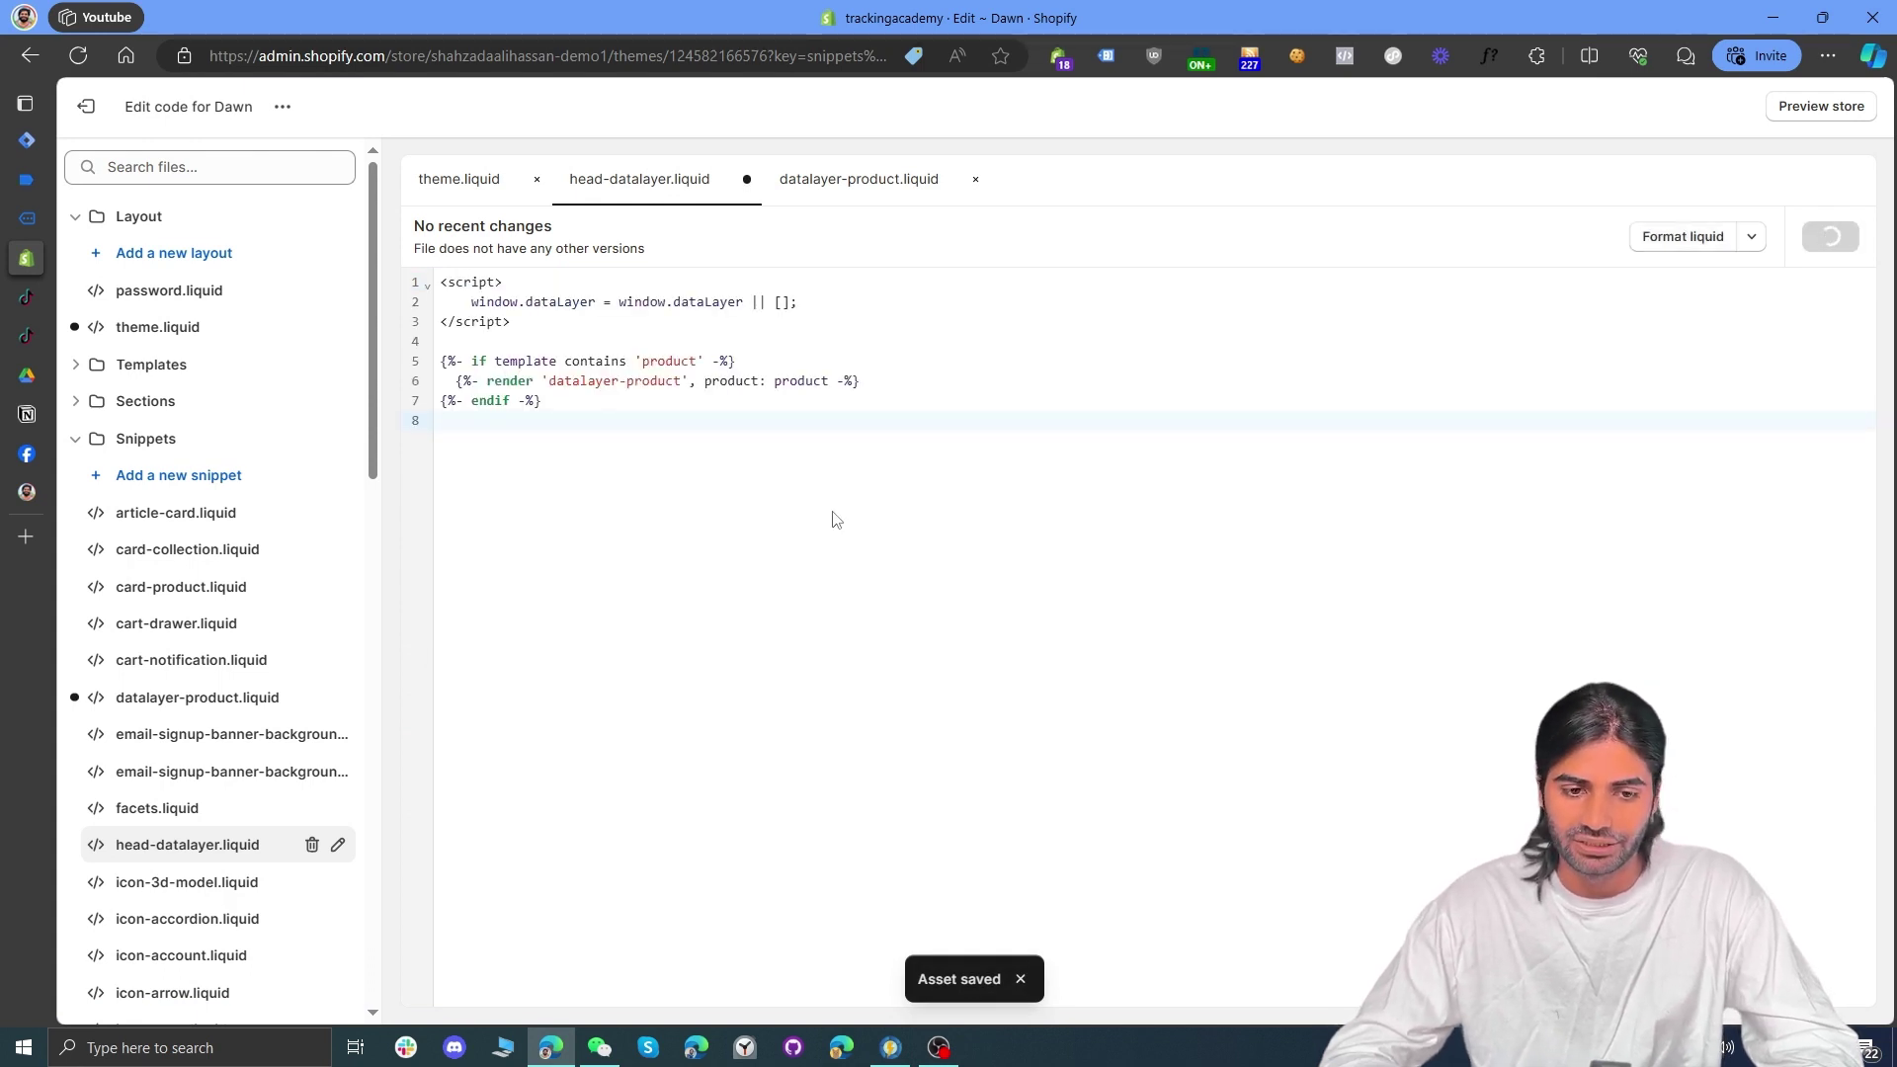
Step: In theme.liquid, add {% include "head-datalayer" %} below the End Google Tag Manager (noscript) comment and save the file
left_click(424, 182)
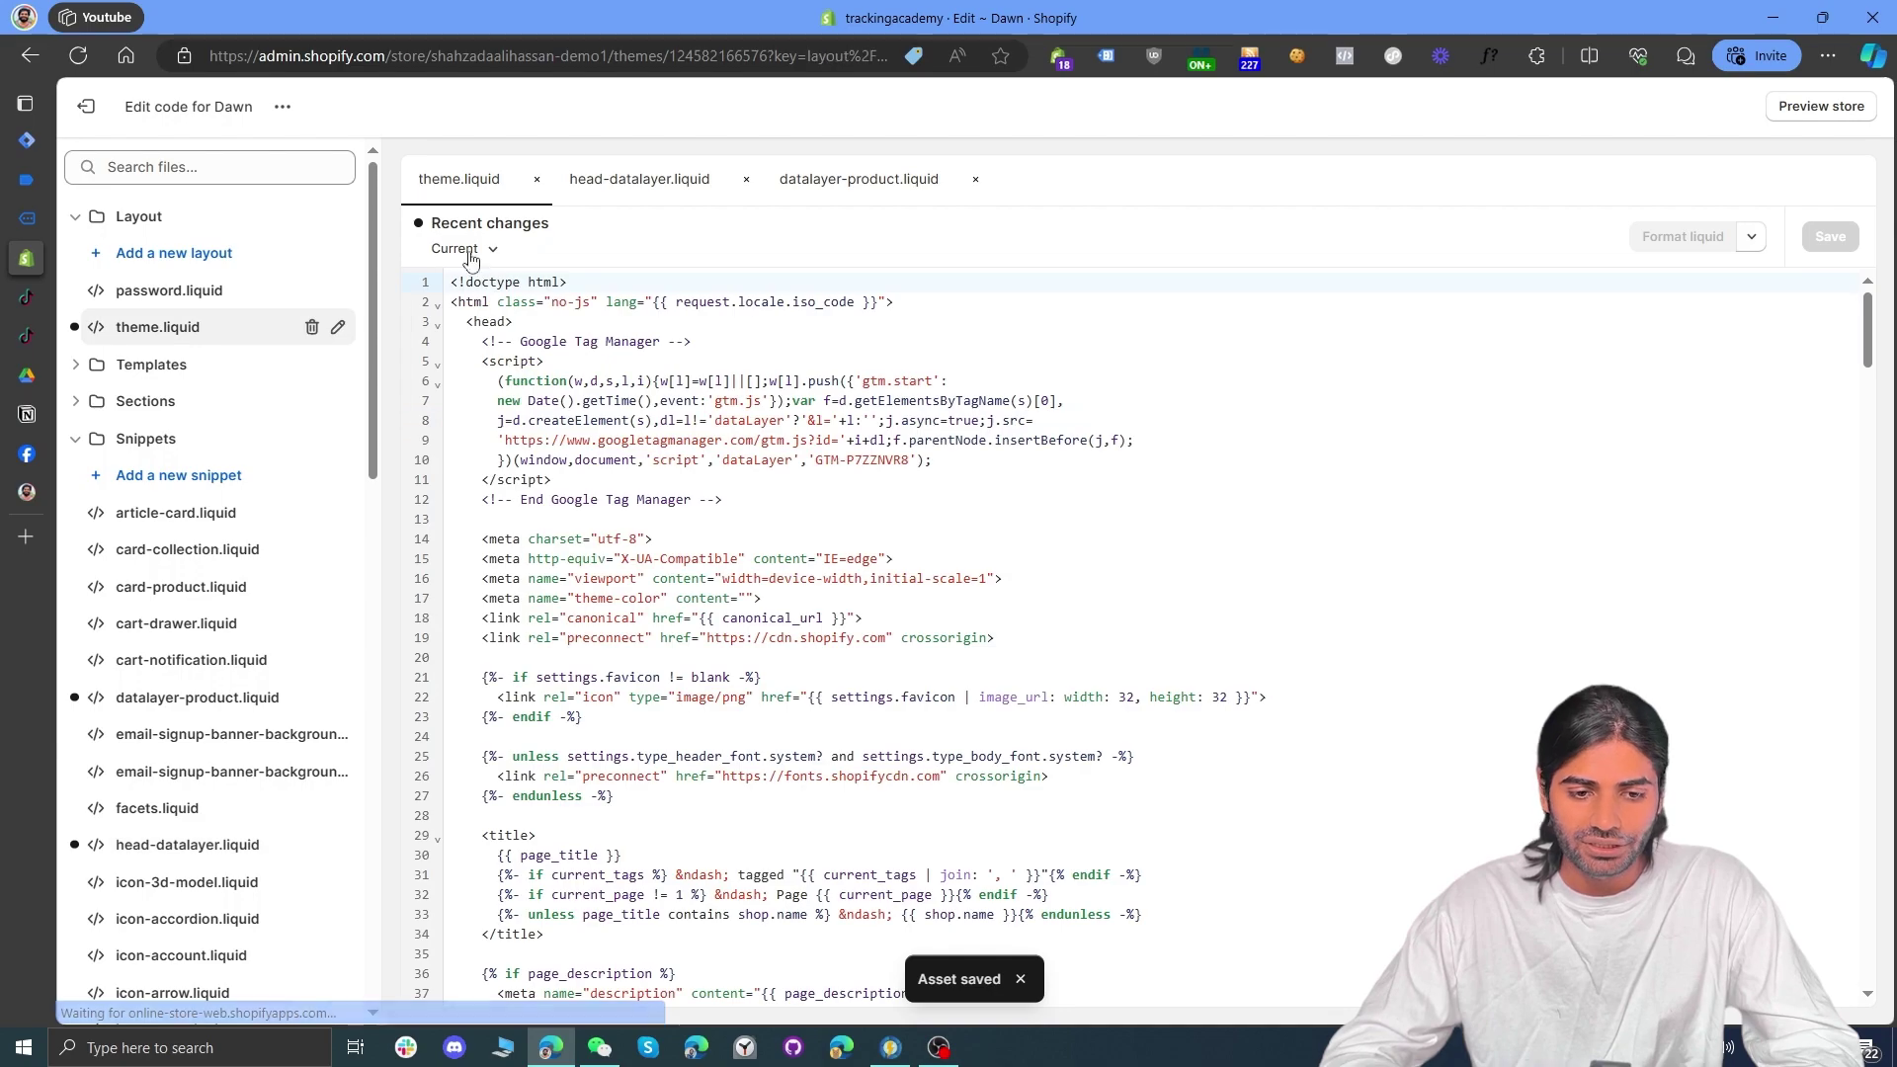
scroll(638, 559, "down", 20)
scroll(639, 559, "down", 18)
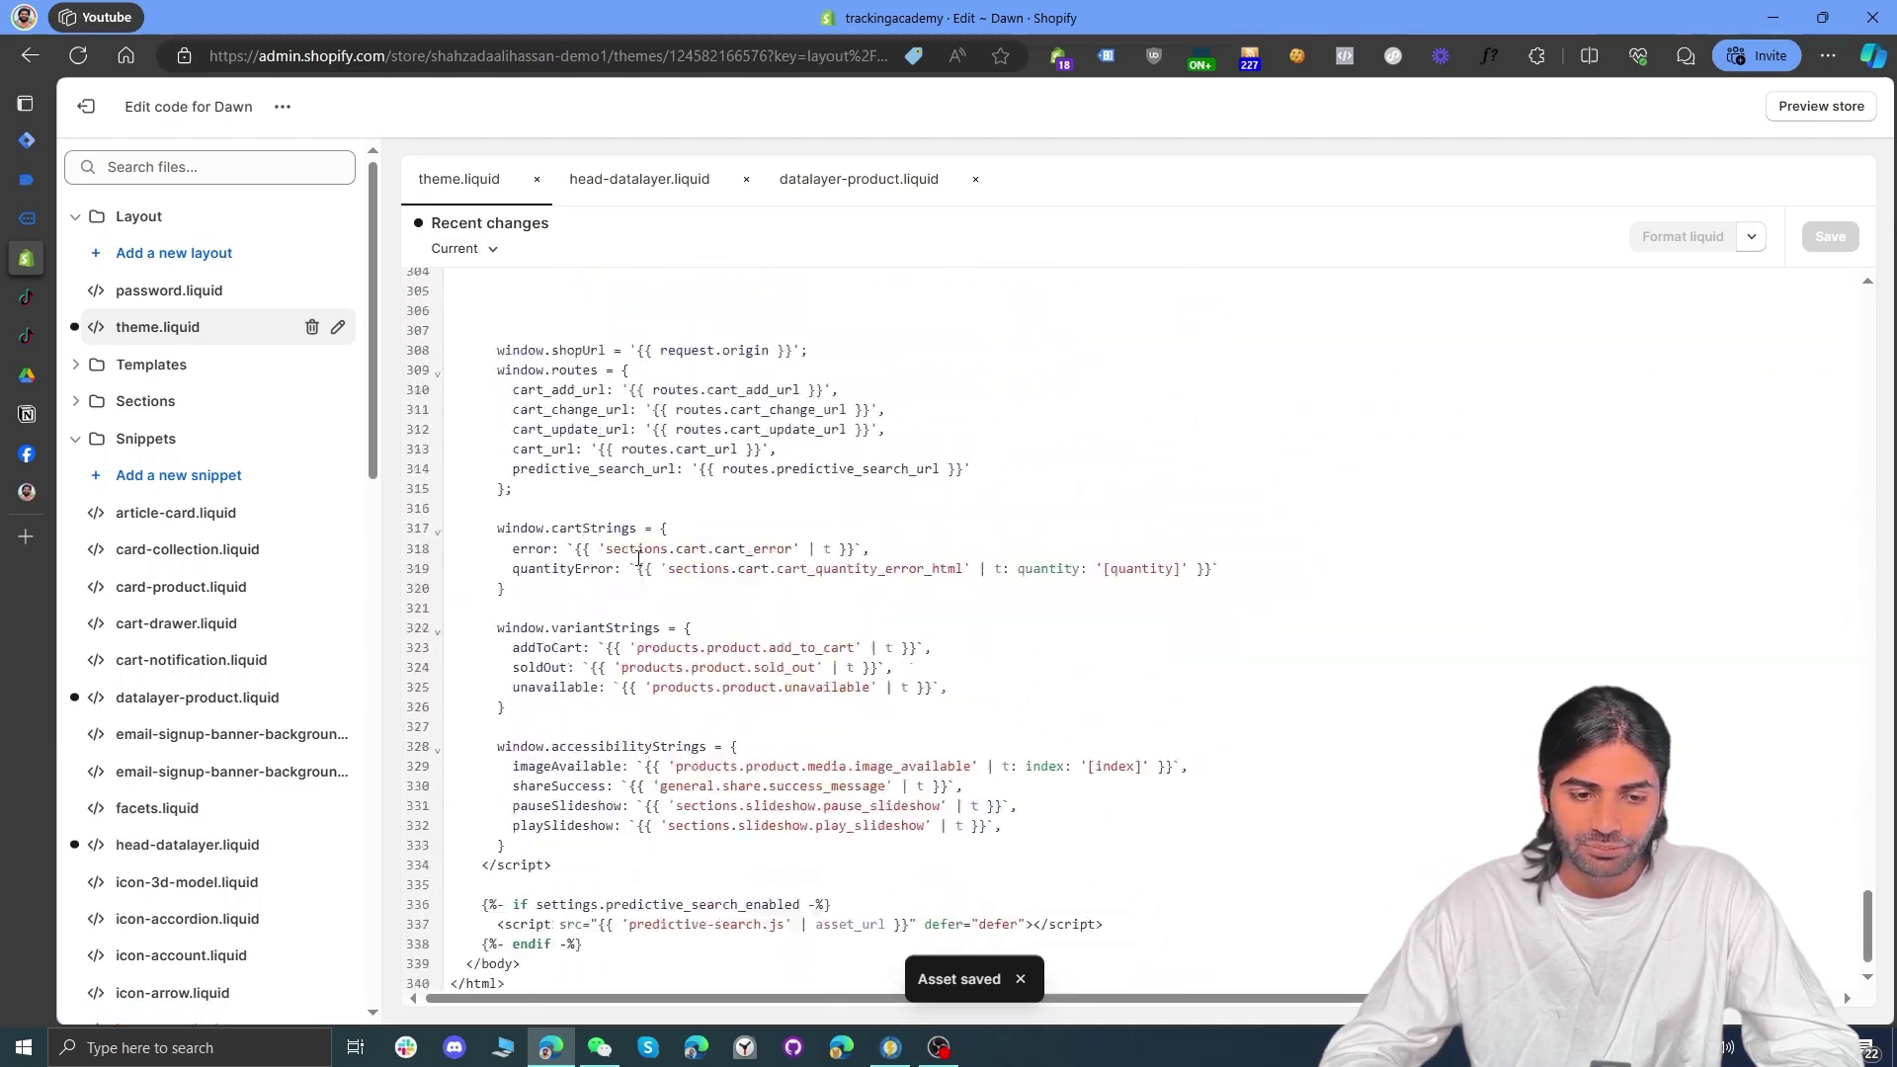
scroll(639, 559, "up", 4)
scroll(638, 559, "down", 3)
scroll(638, 559, "up", 13)
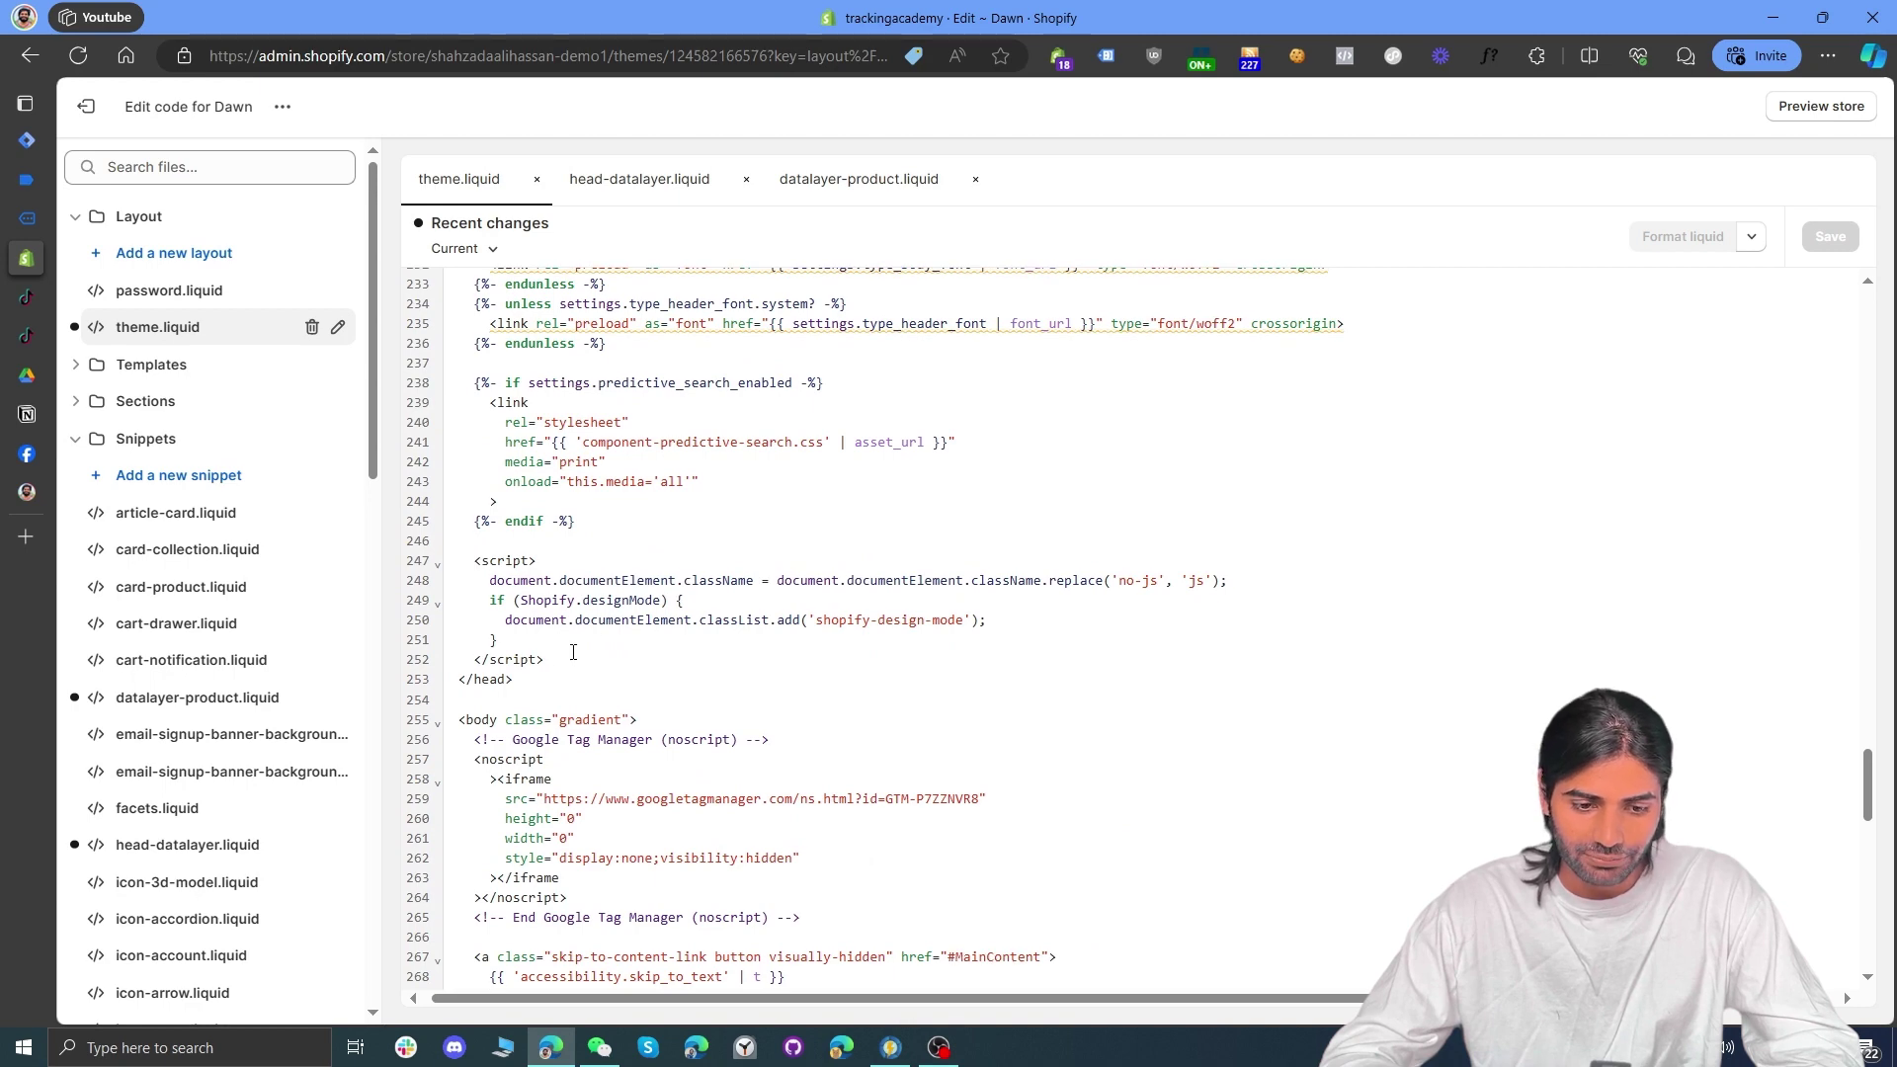
scroll(573, 652, "down", 2)
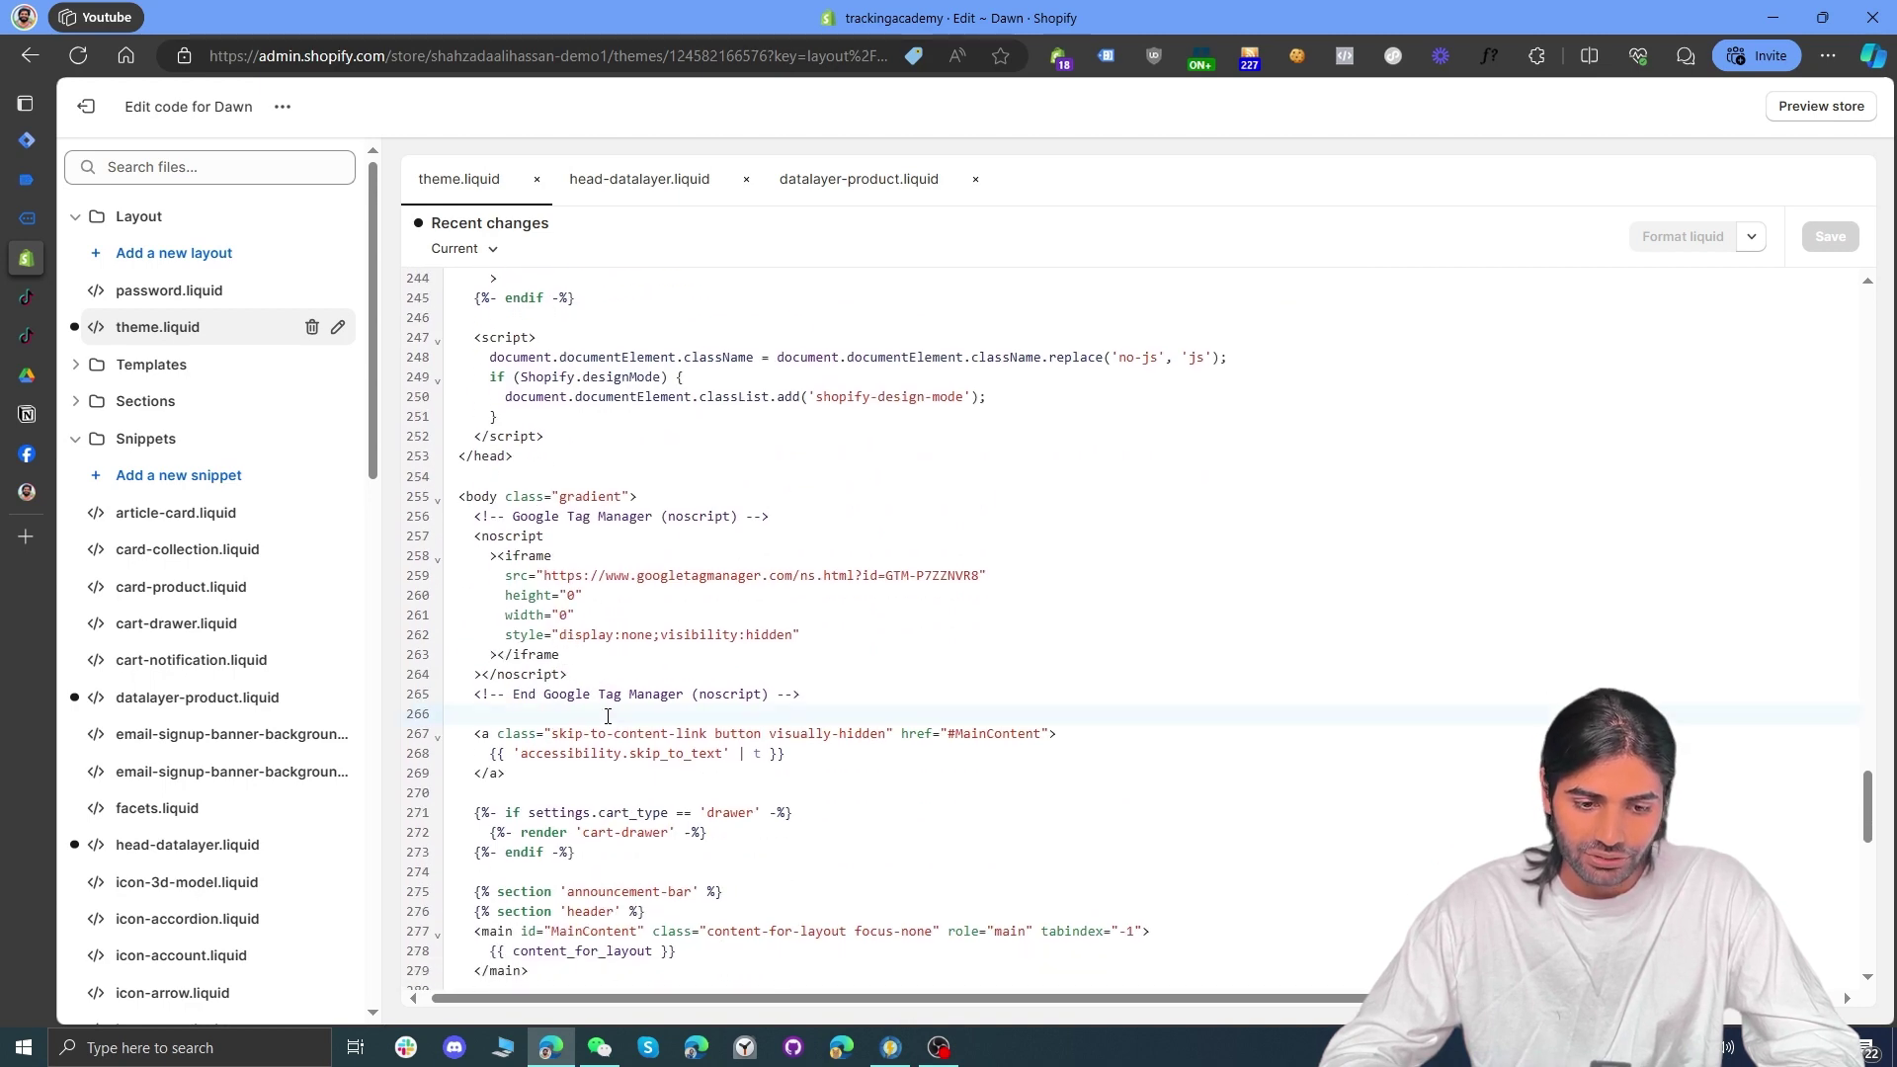
key("Return")
key("Return")
key("Return")
key("Return")
key("Up")
type("{")
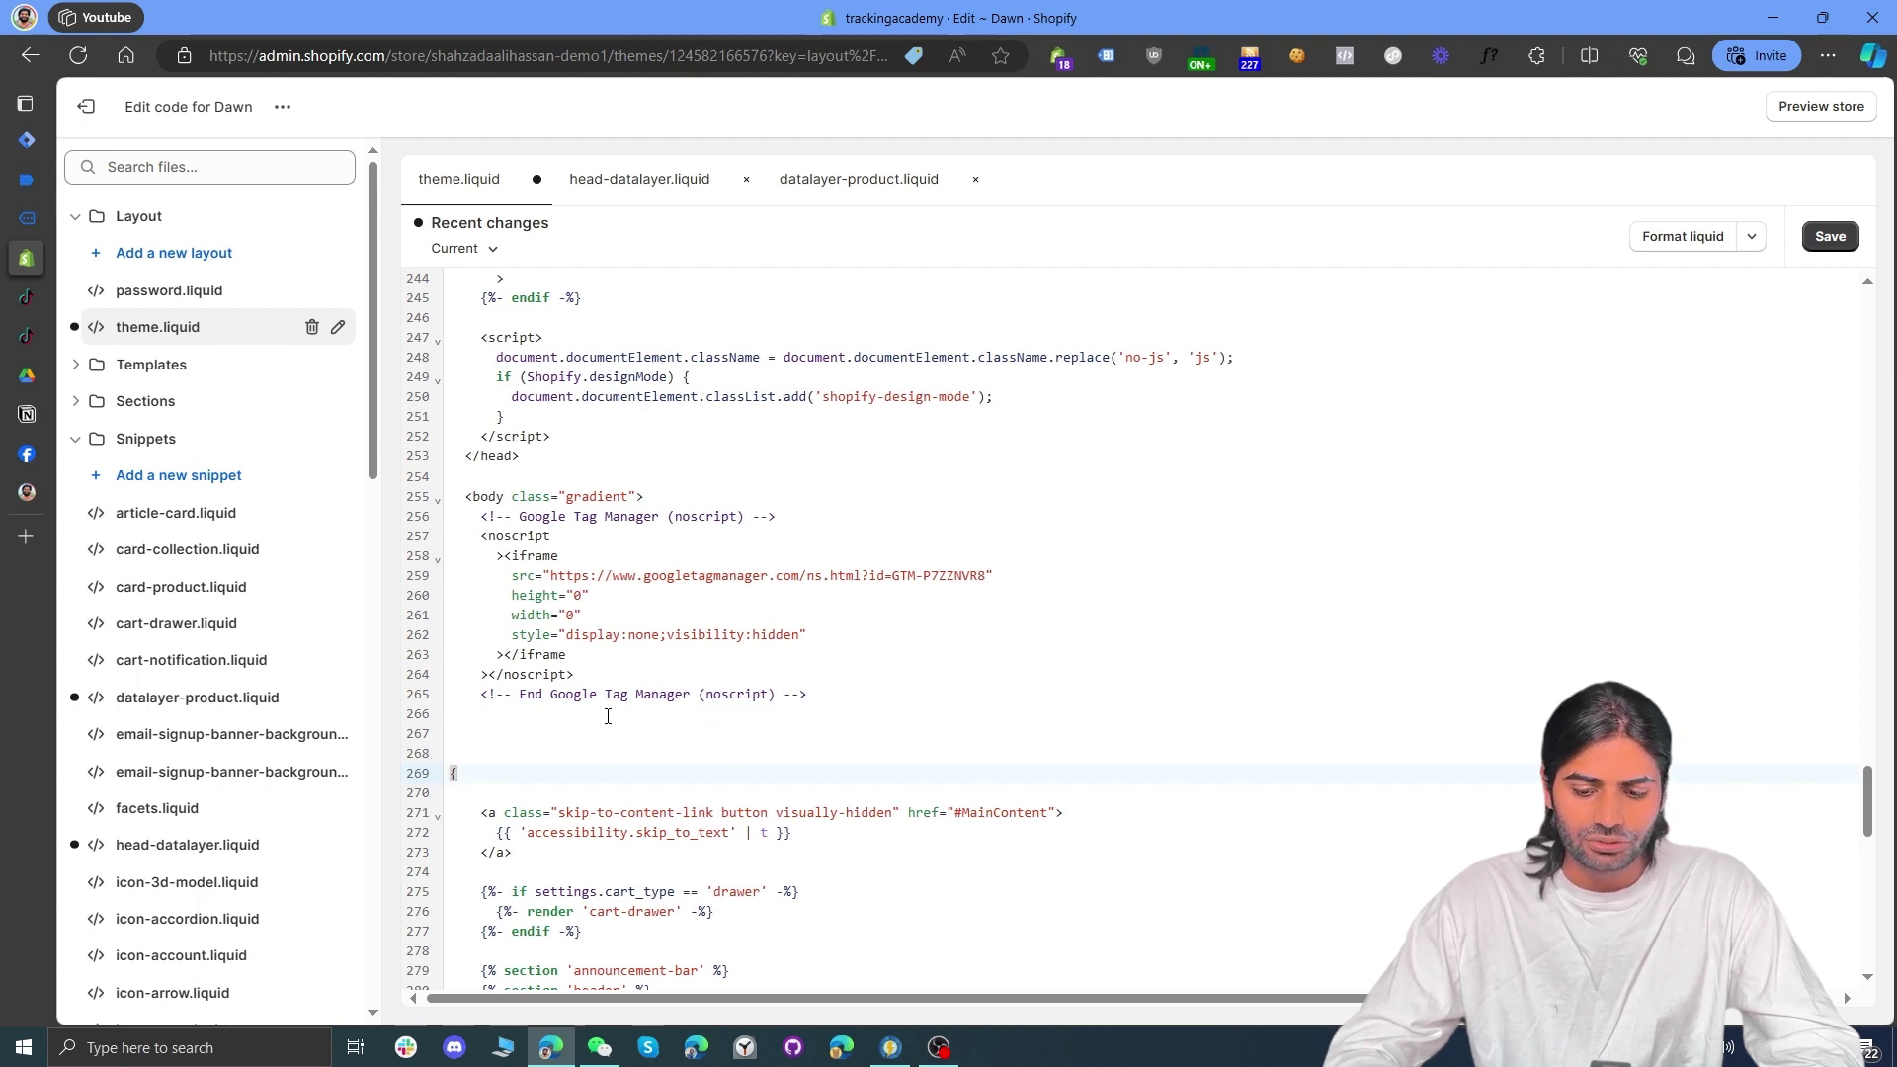
type("% inclu")
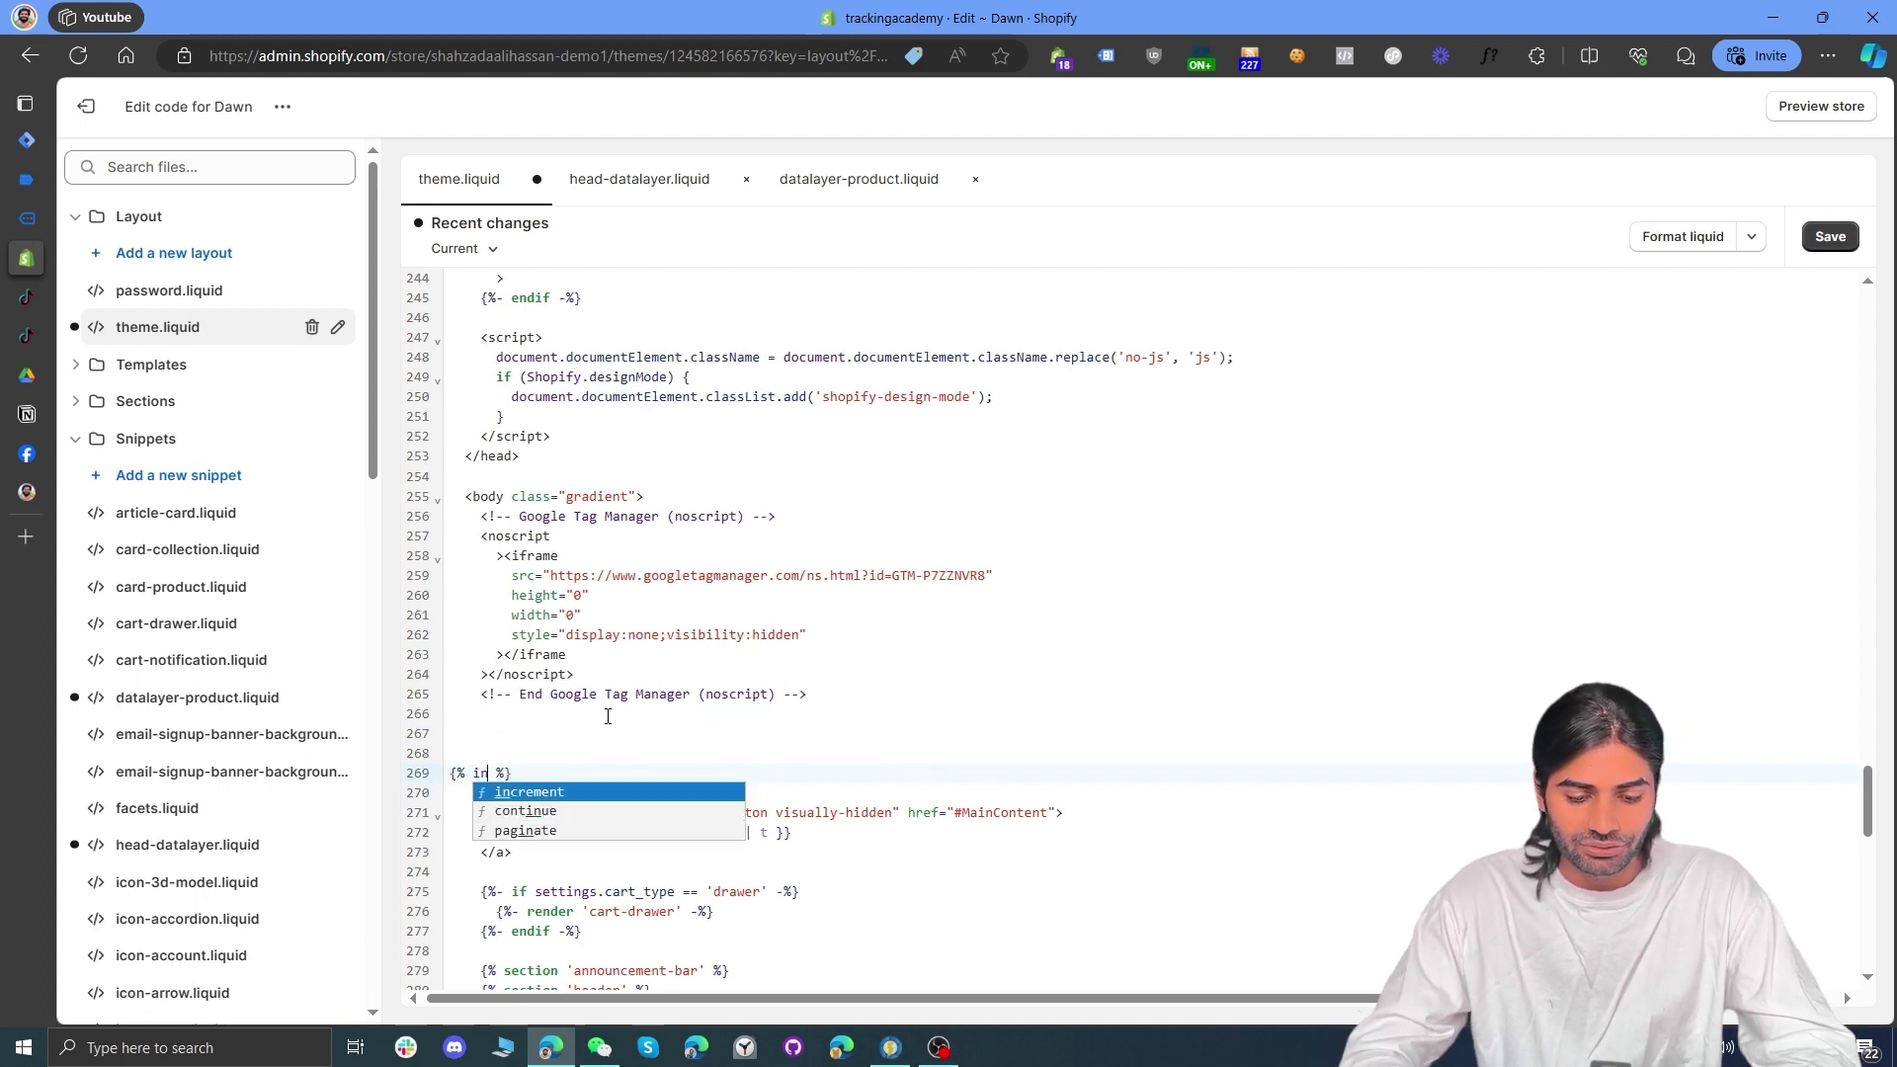
type("de \"")
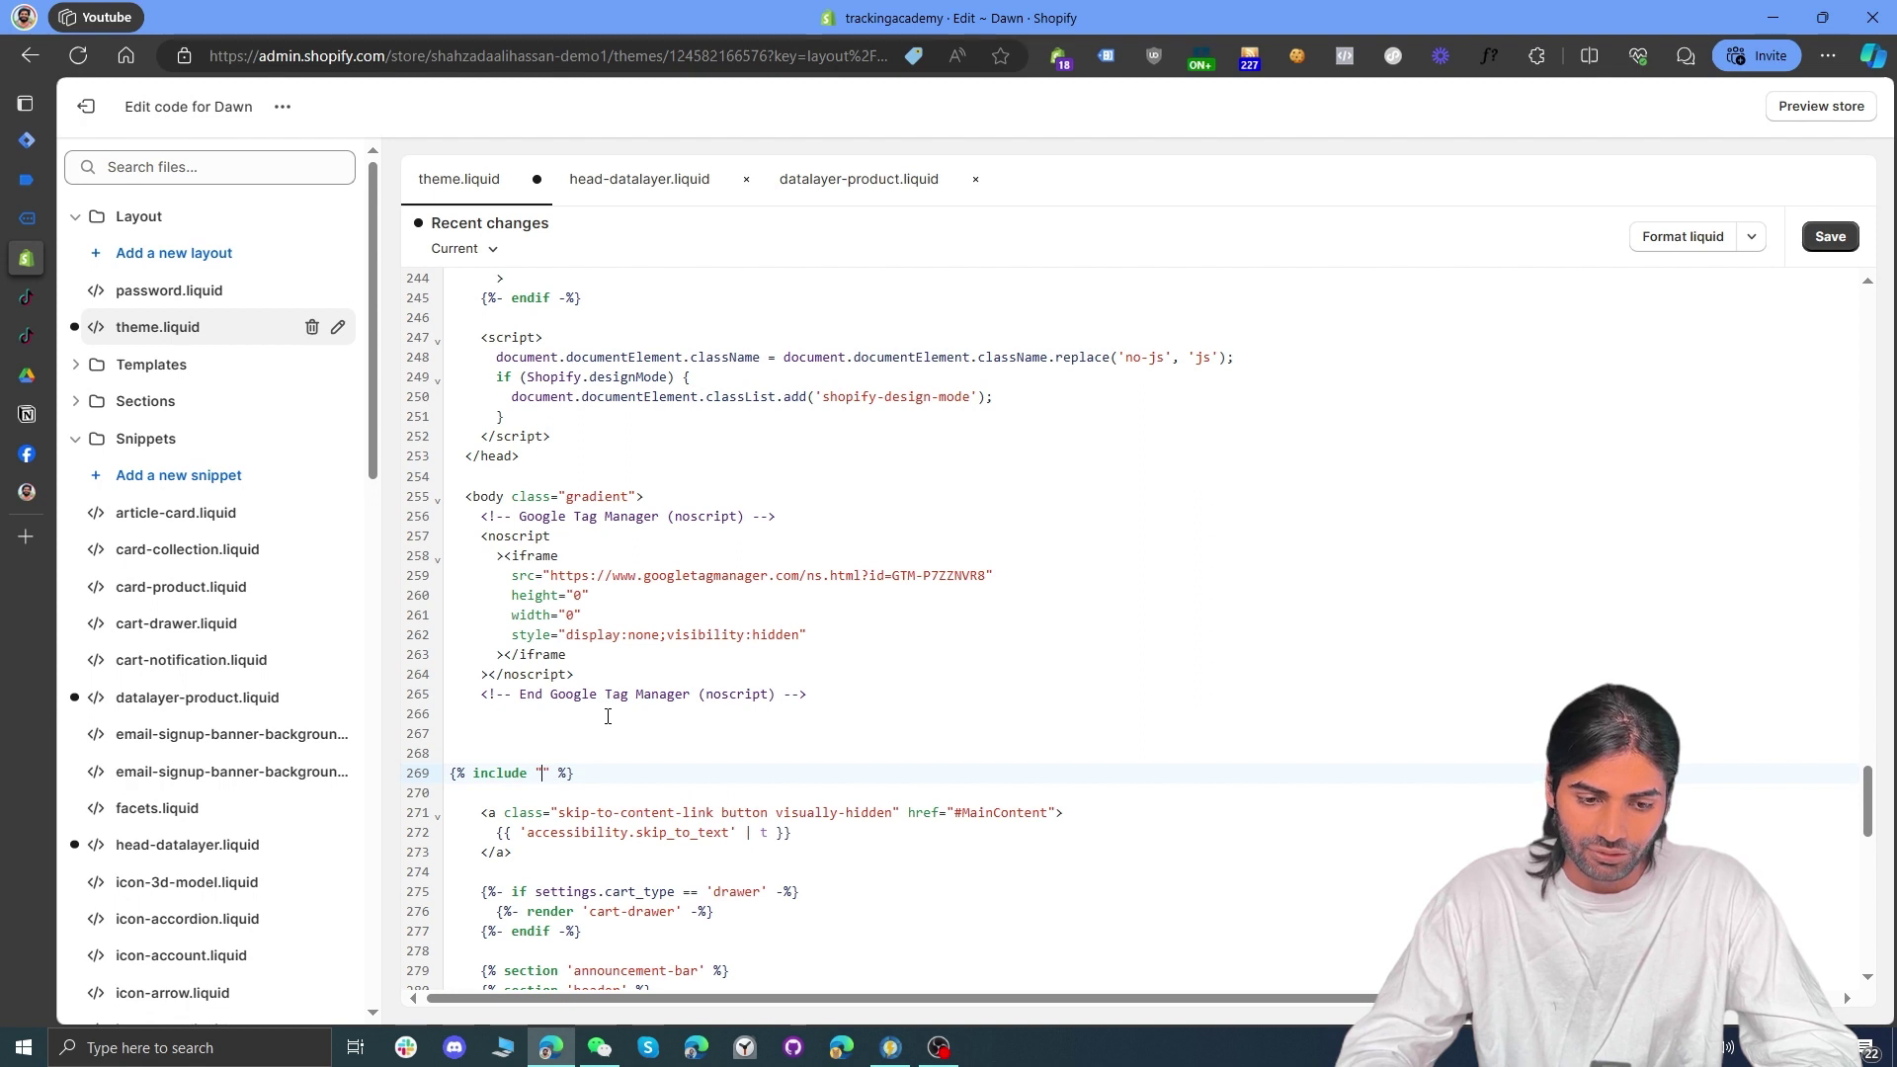
type("head-datalayer")
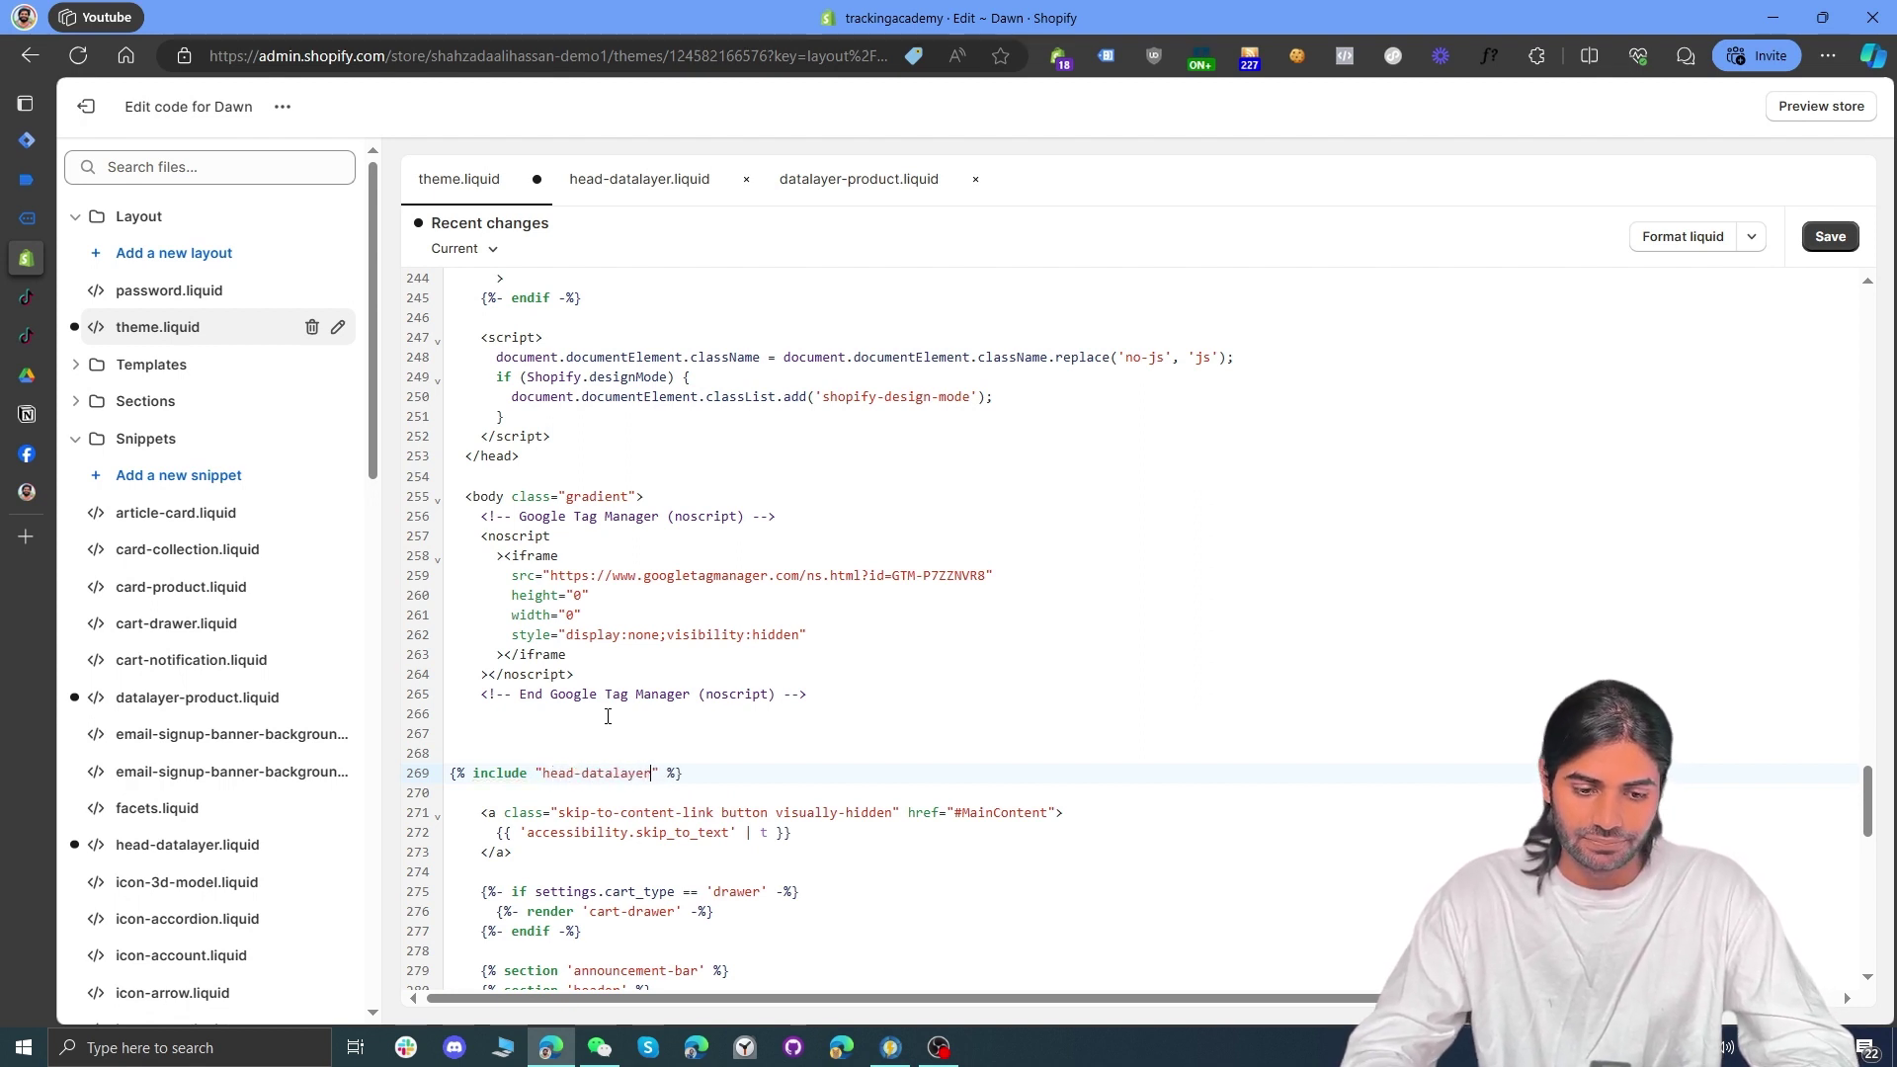
key("ctrl+s")
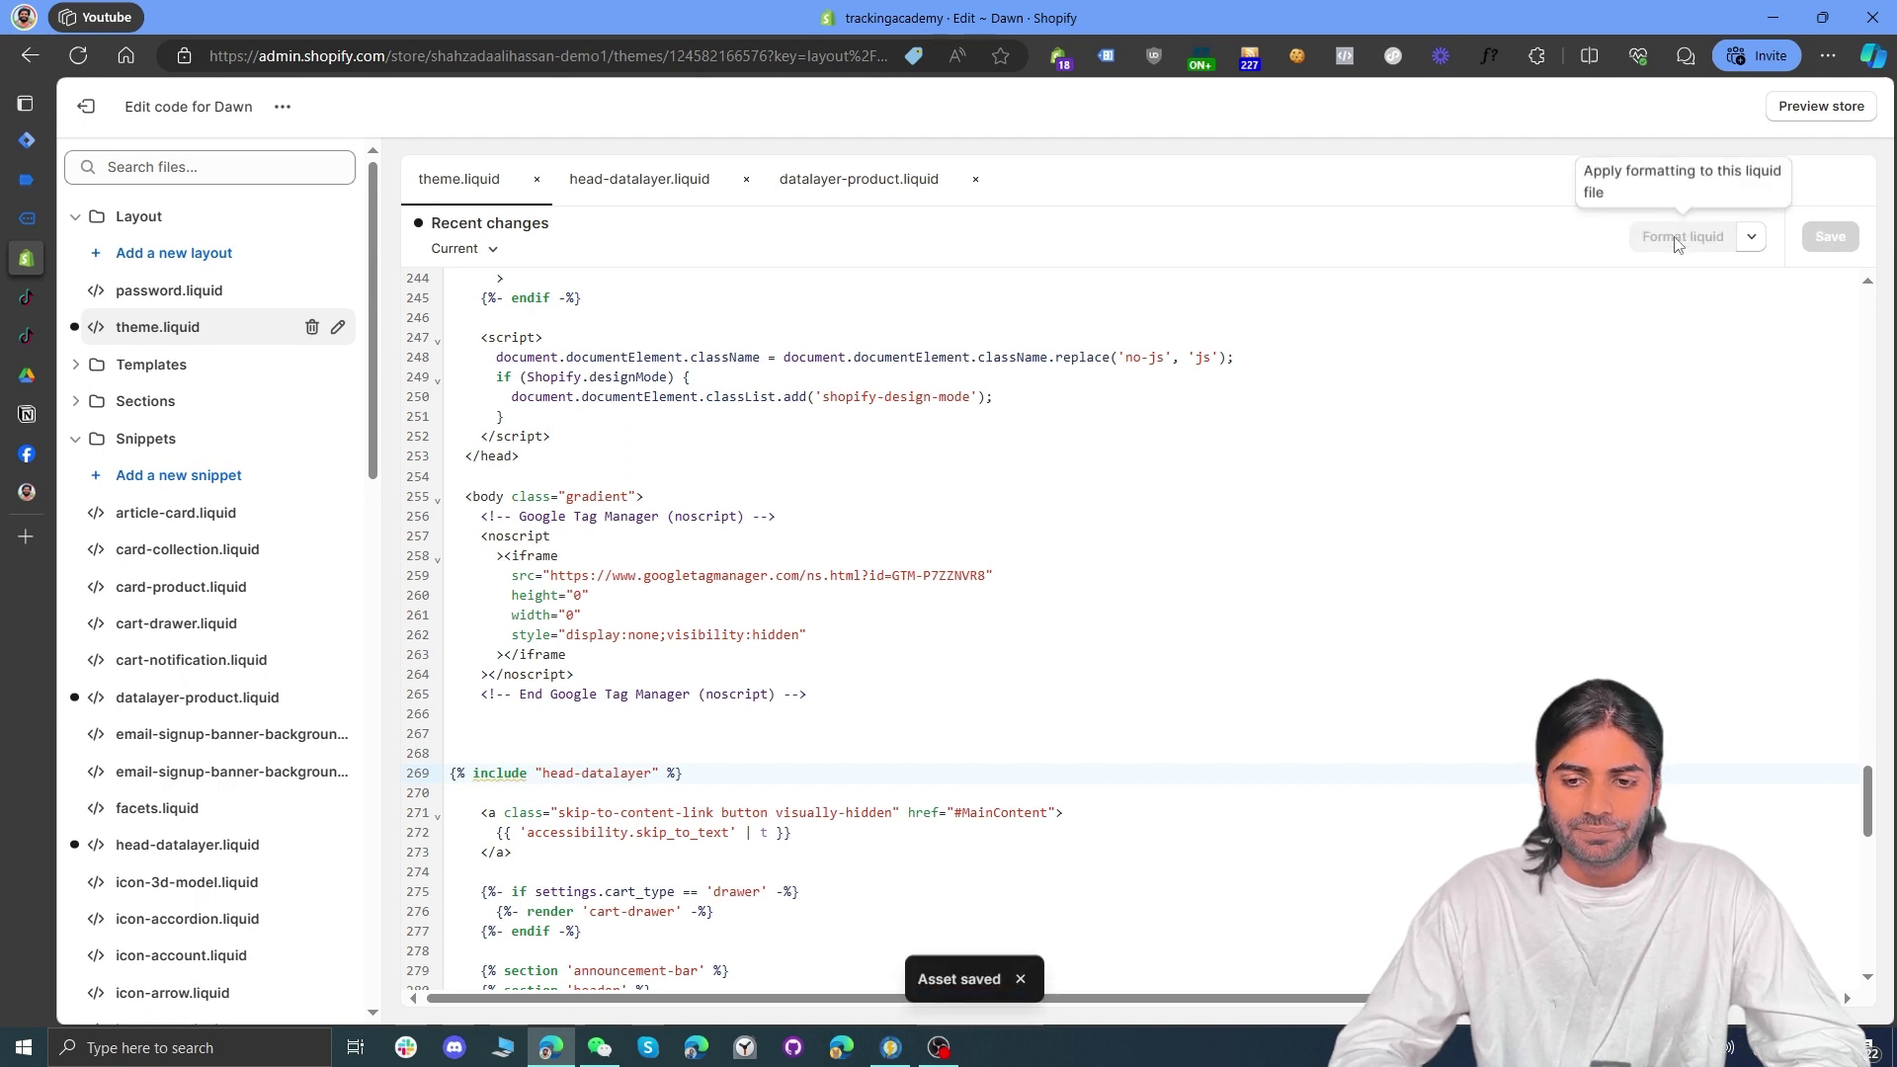
Step: Review the include line in theme.liquid, the product condition in head-datalayer and the custom_view_item push in datalayer-product
left_click(985, 623)
key("shift+alt+Right")
key("shift+alt+Right")
key("shift+alt+Right")
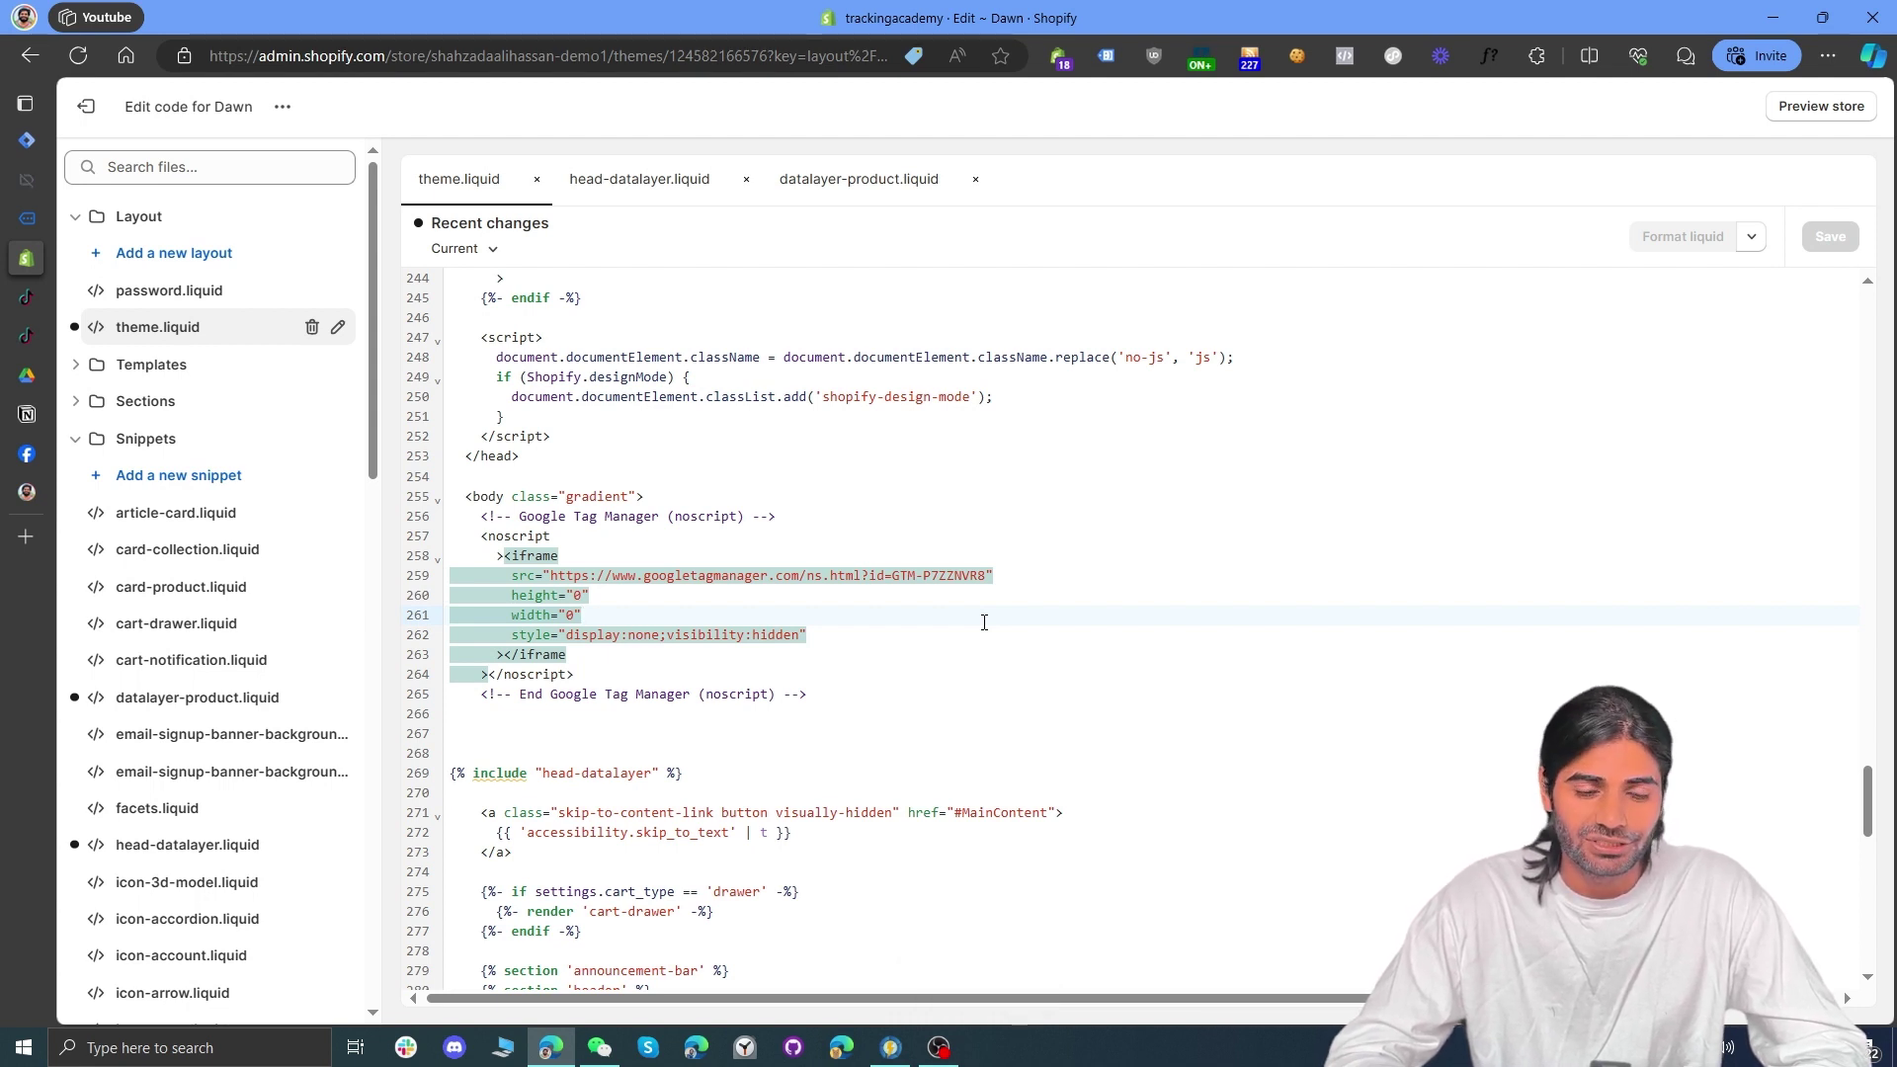
left_click_drag(682, 774, 443, 785)
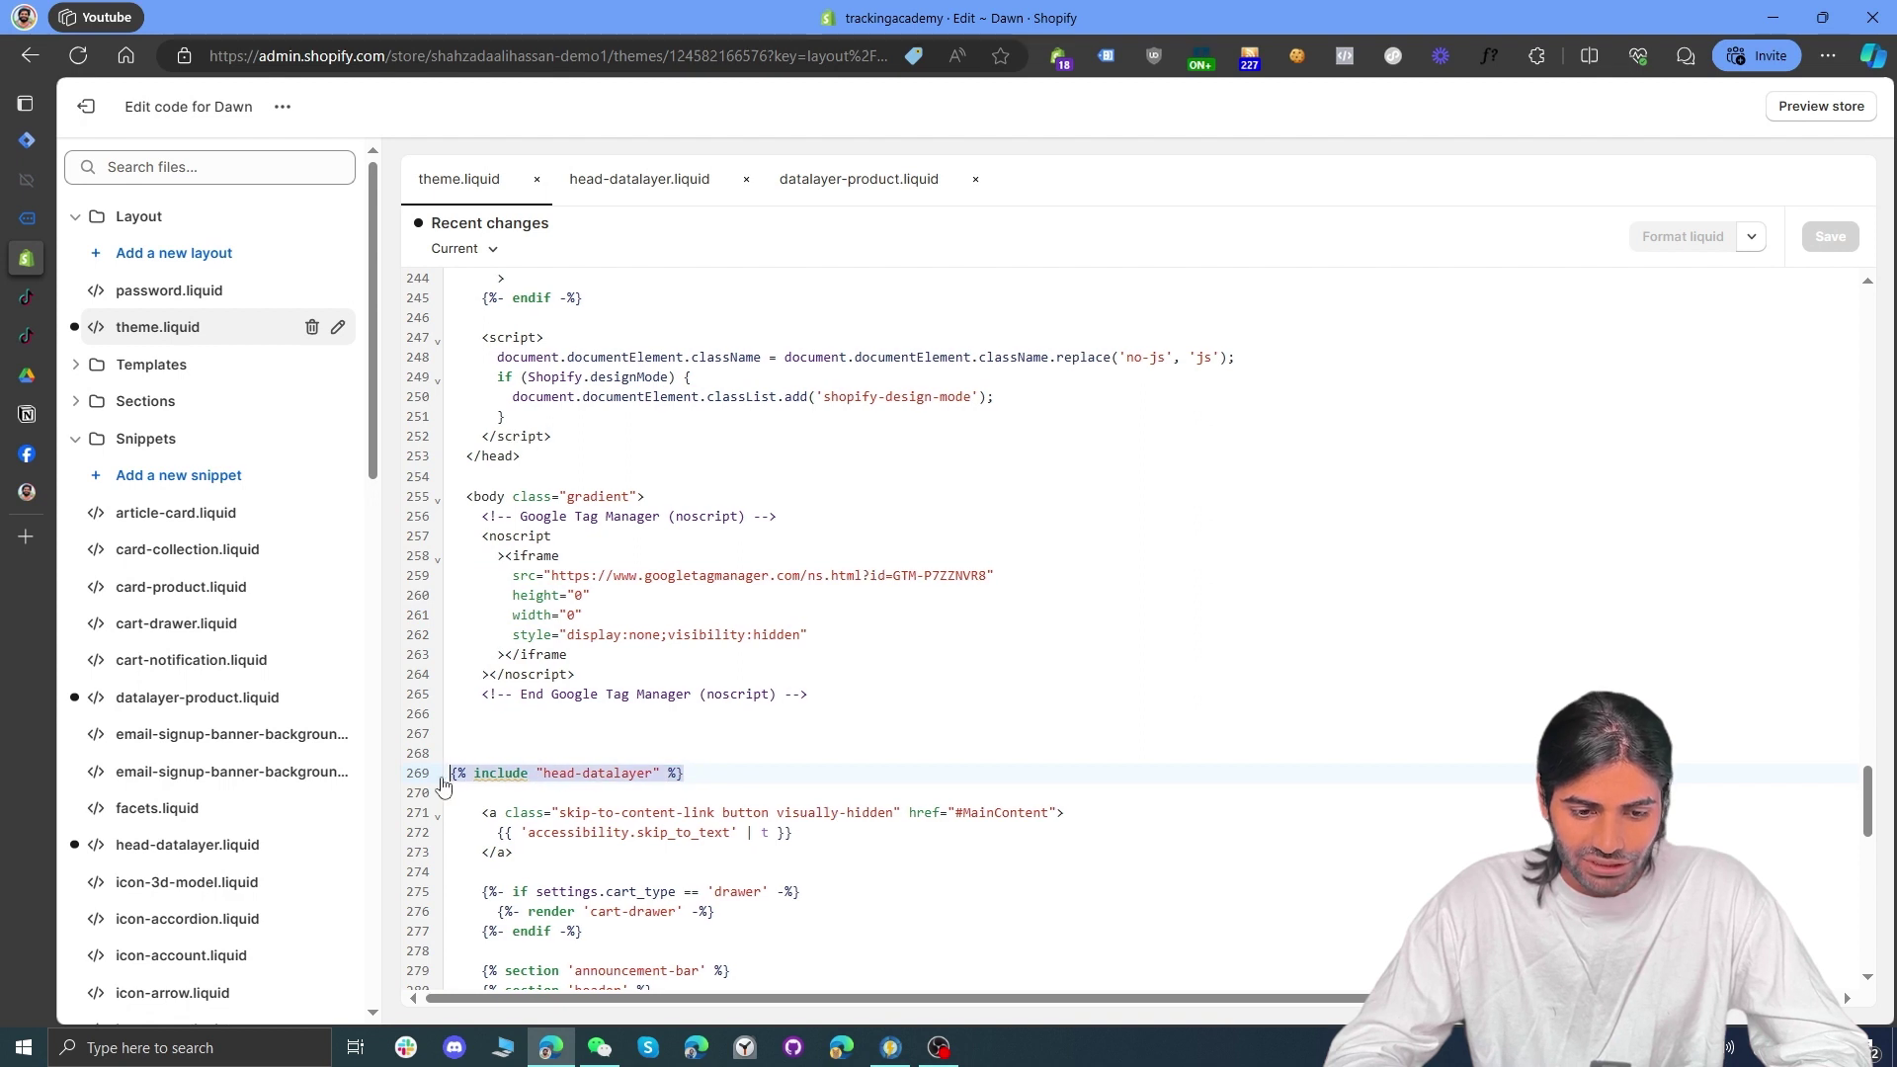
left_click(632, 178)
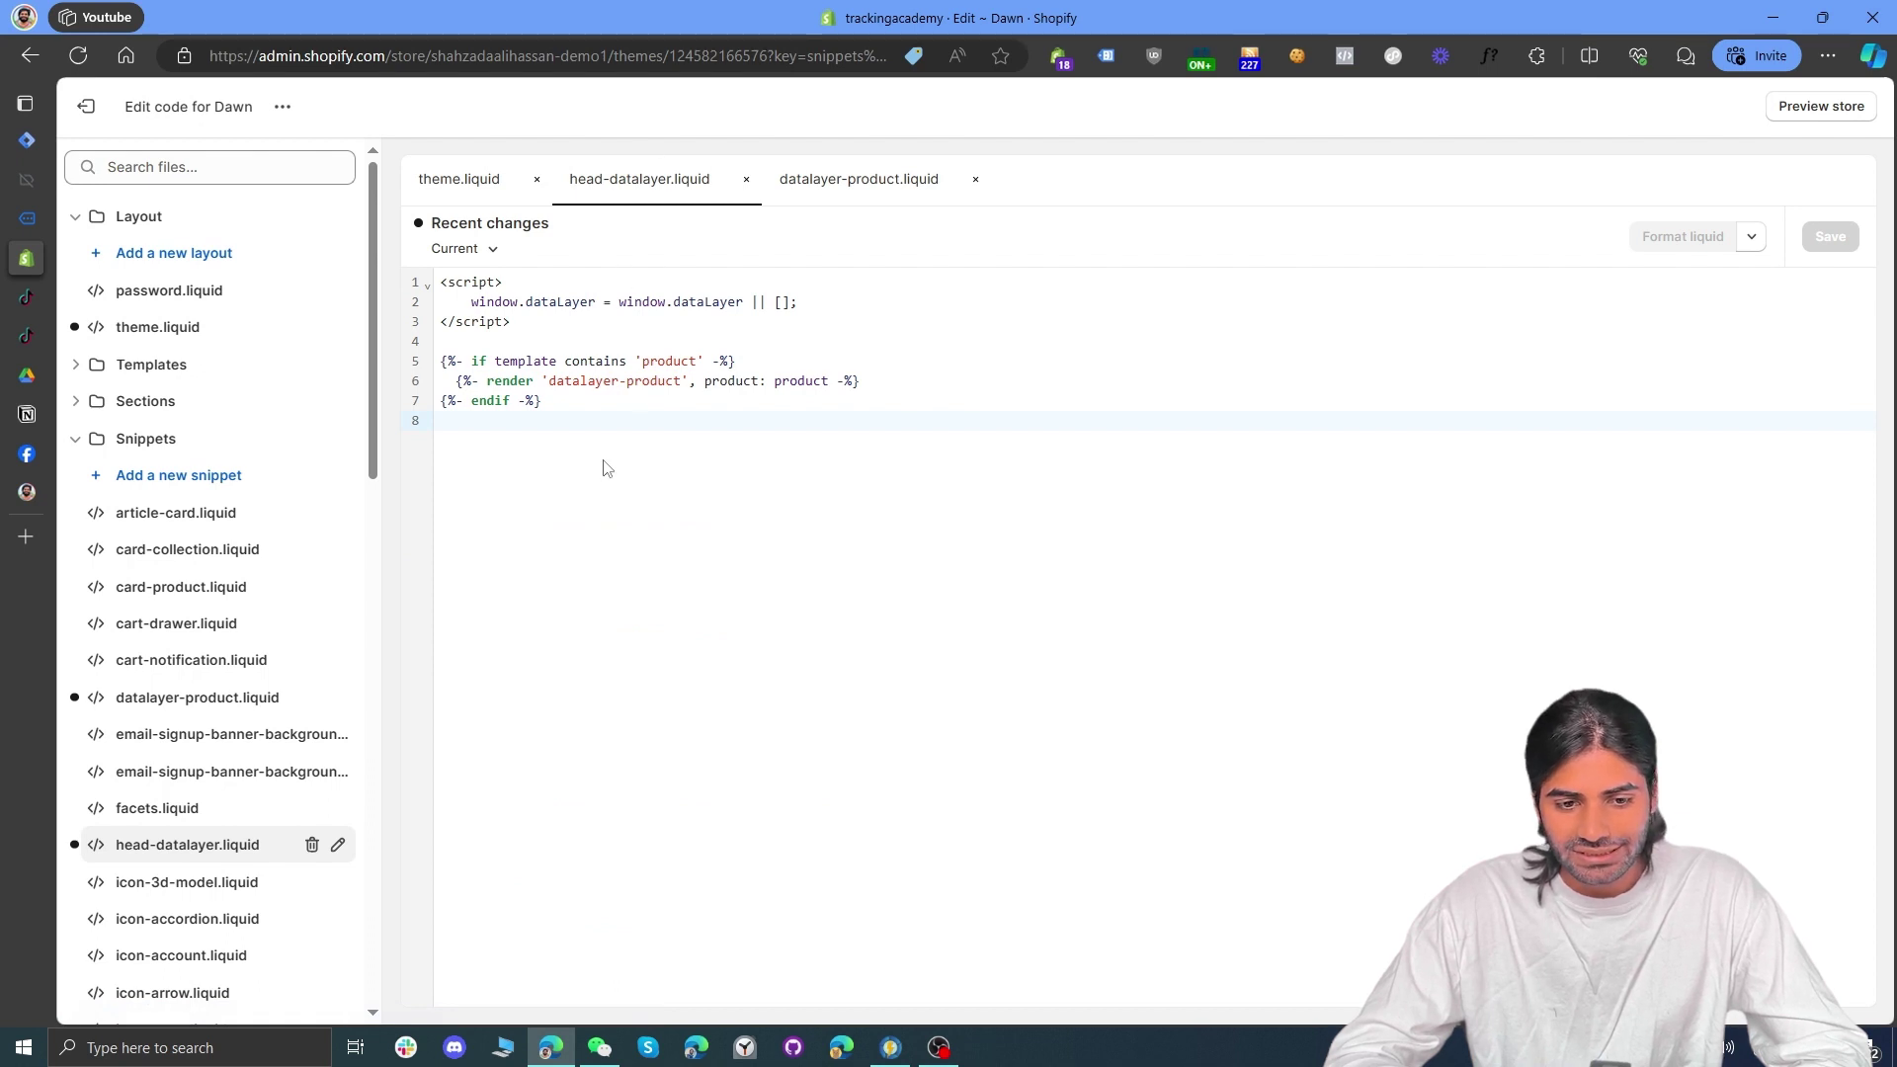
left_click_drag(485, 408, 438, 366)
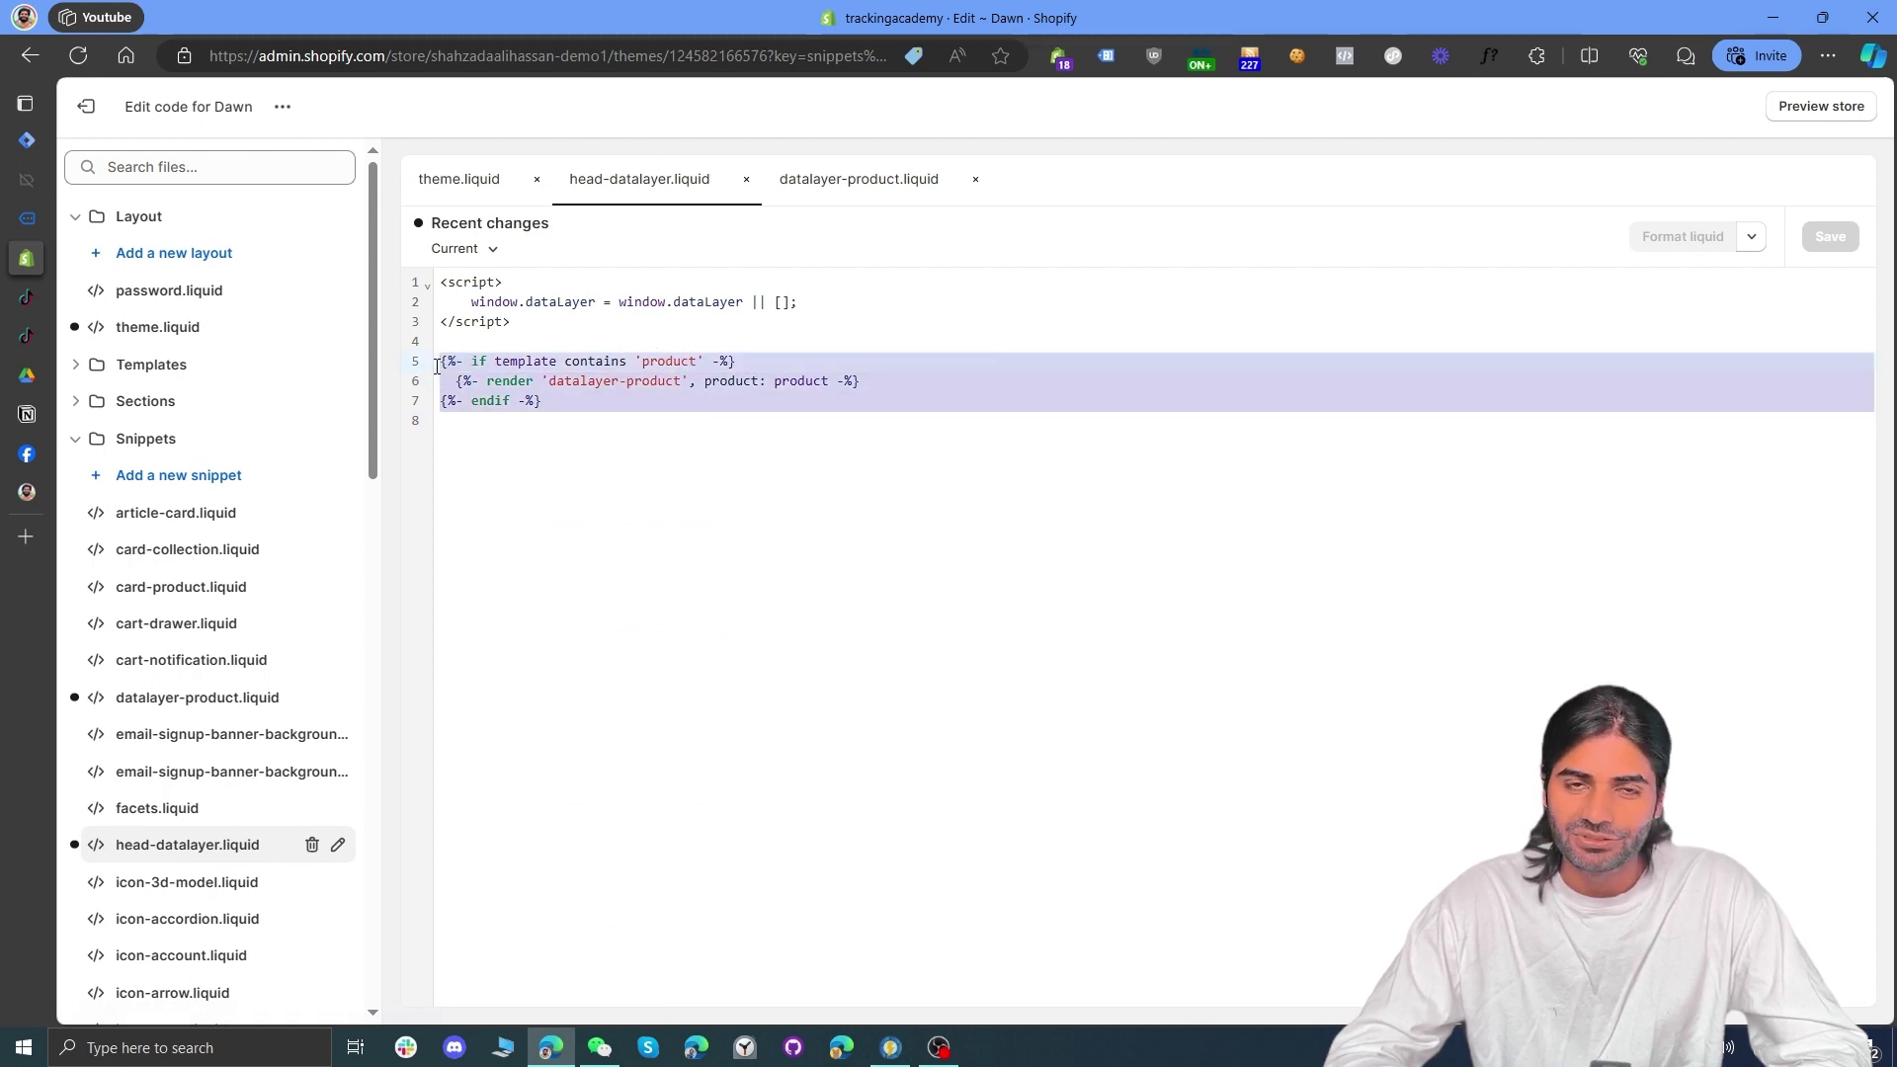
left_click(890, 188)
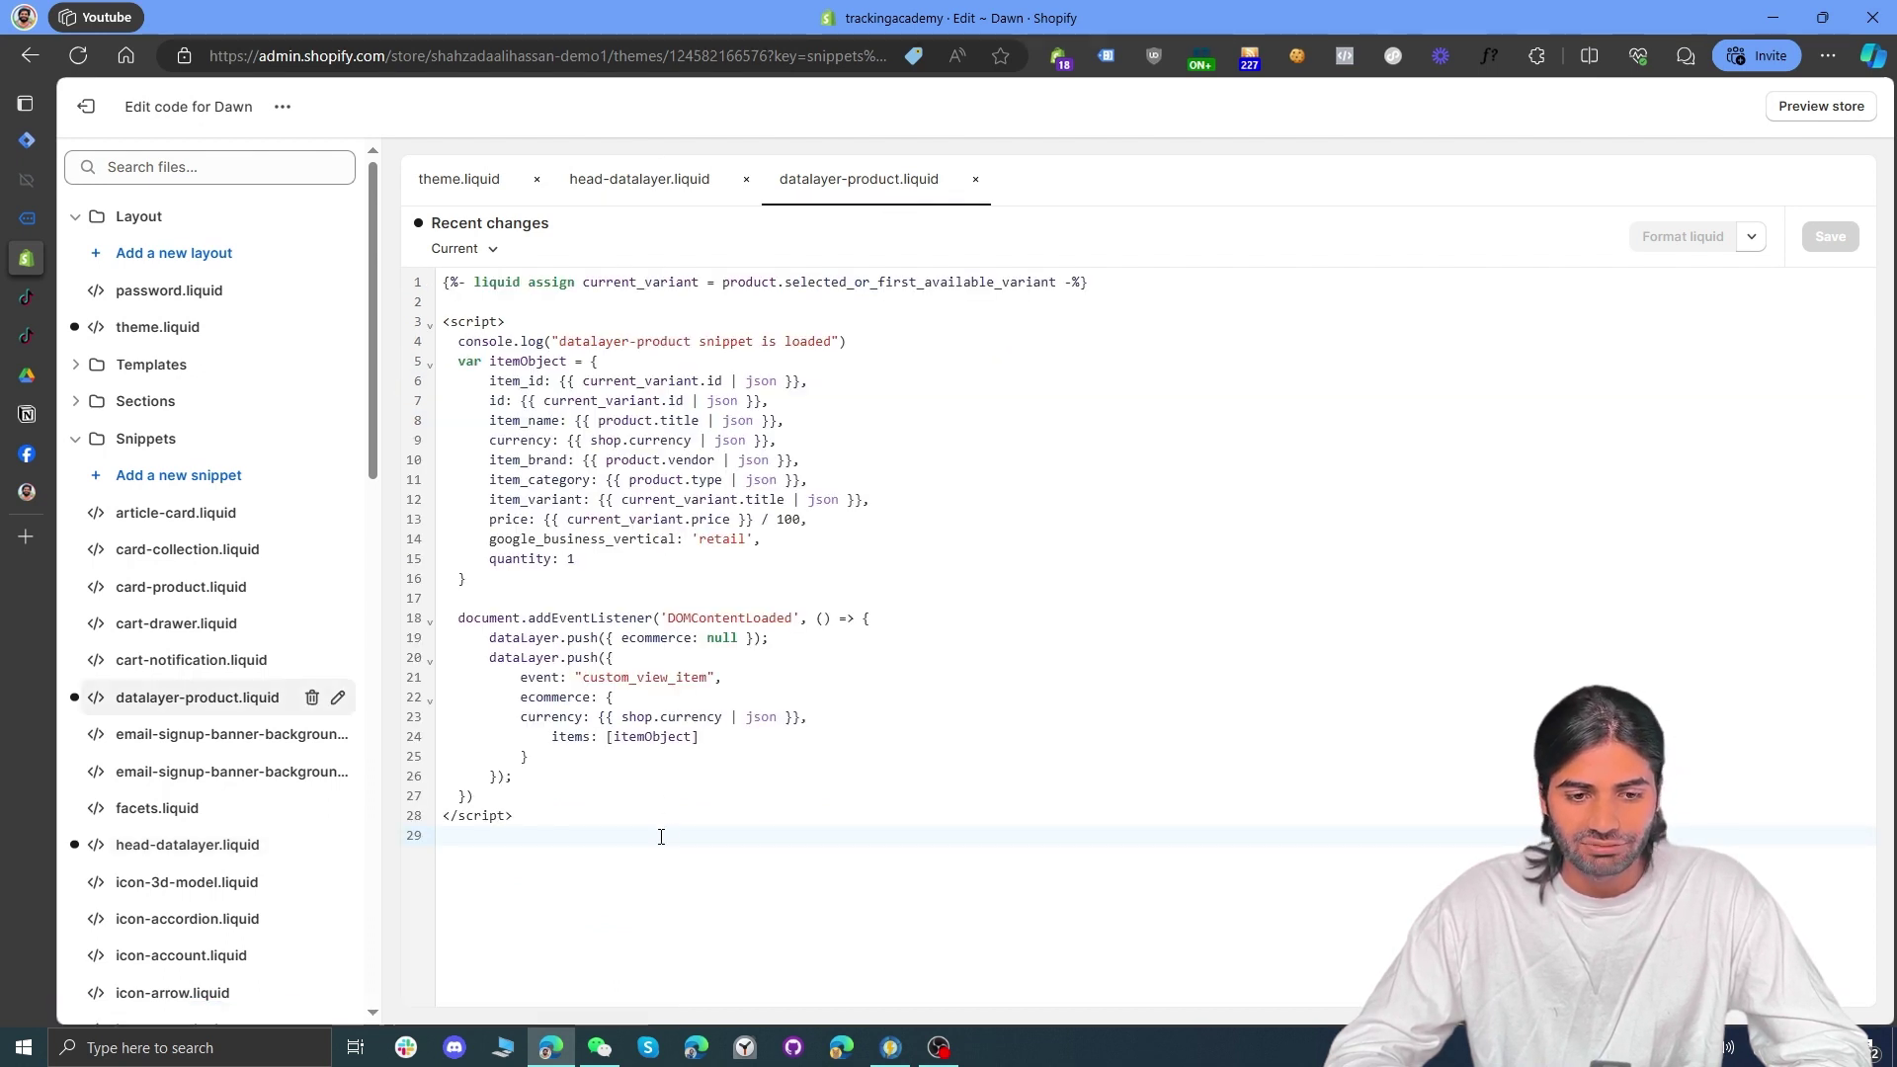
left_click_drag(588, 830, 454, 287)
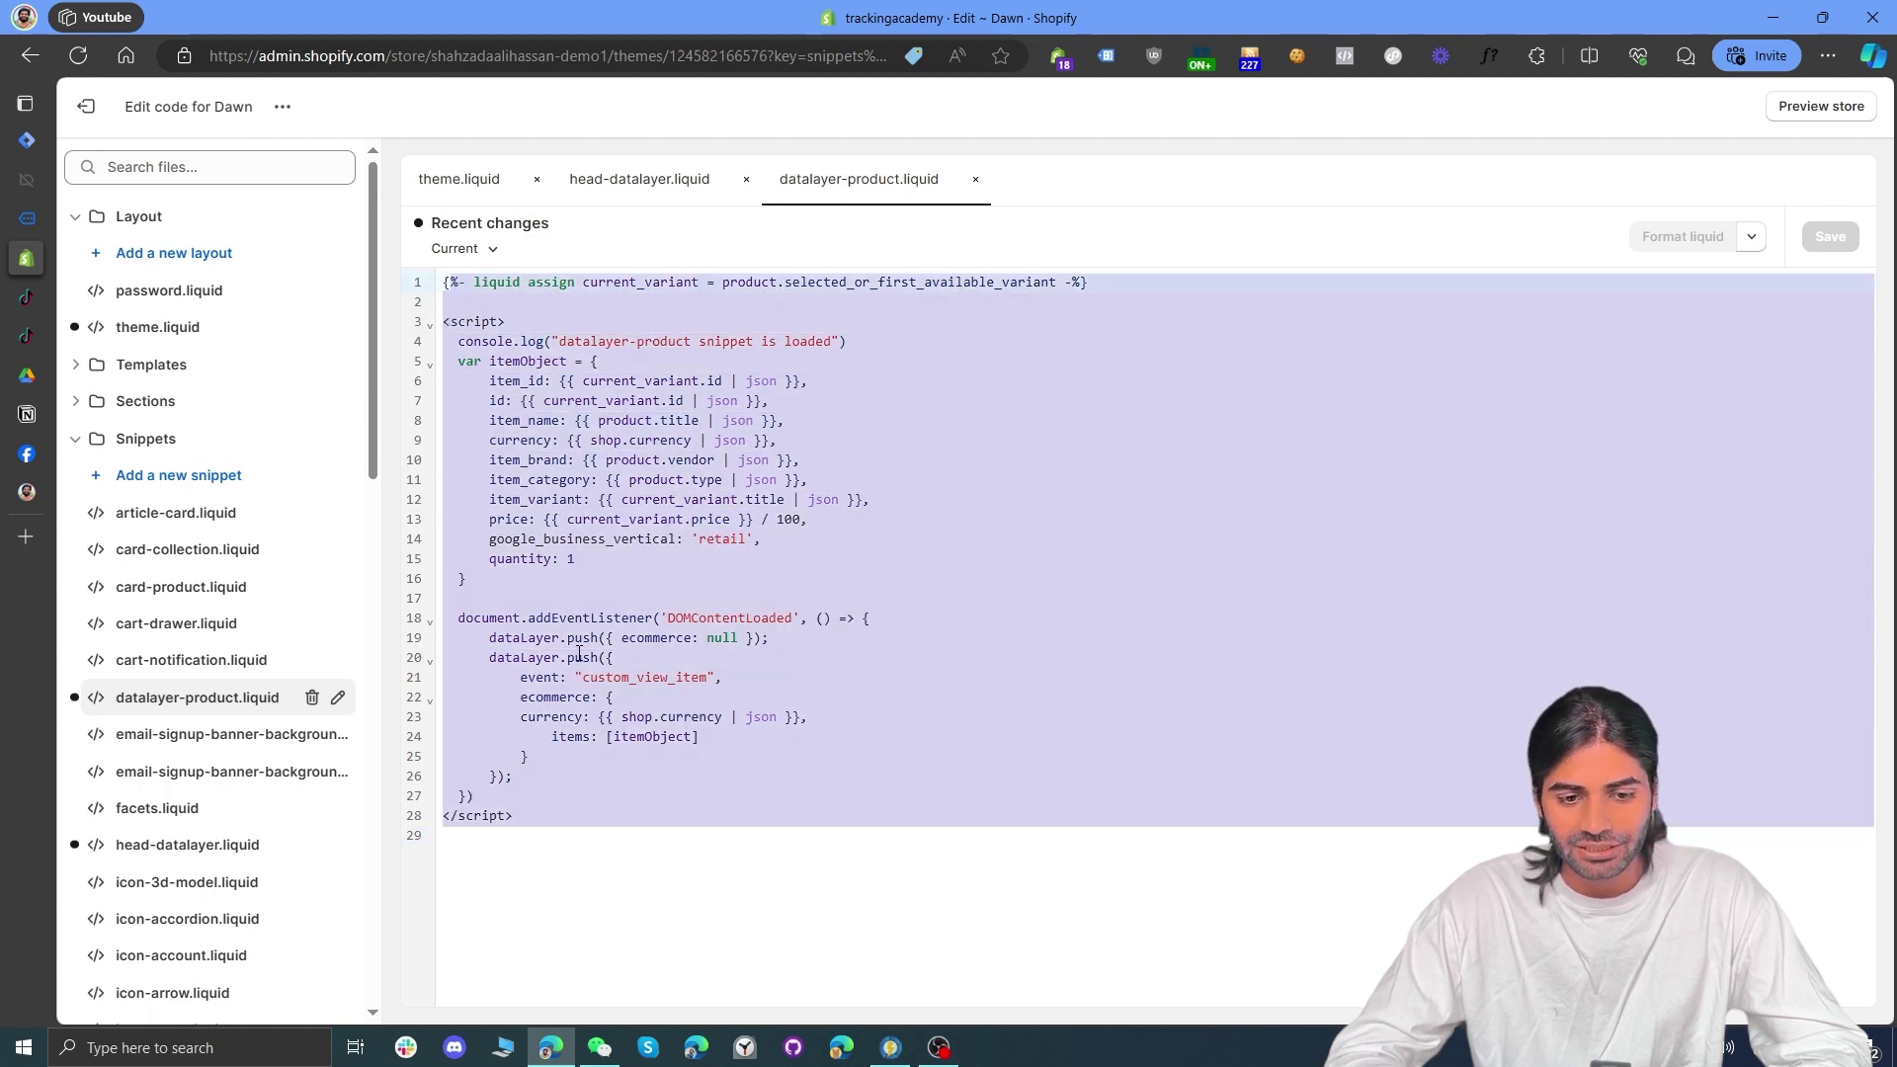
left_click(580, 658)
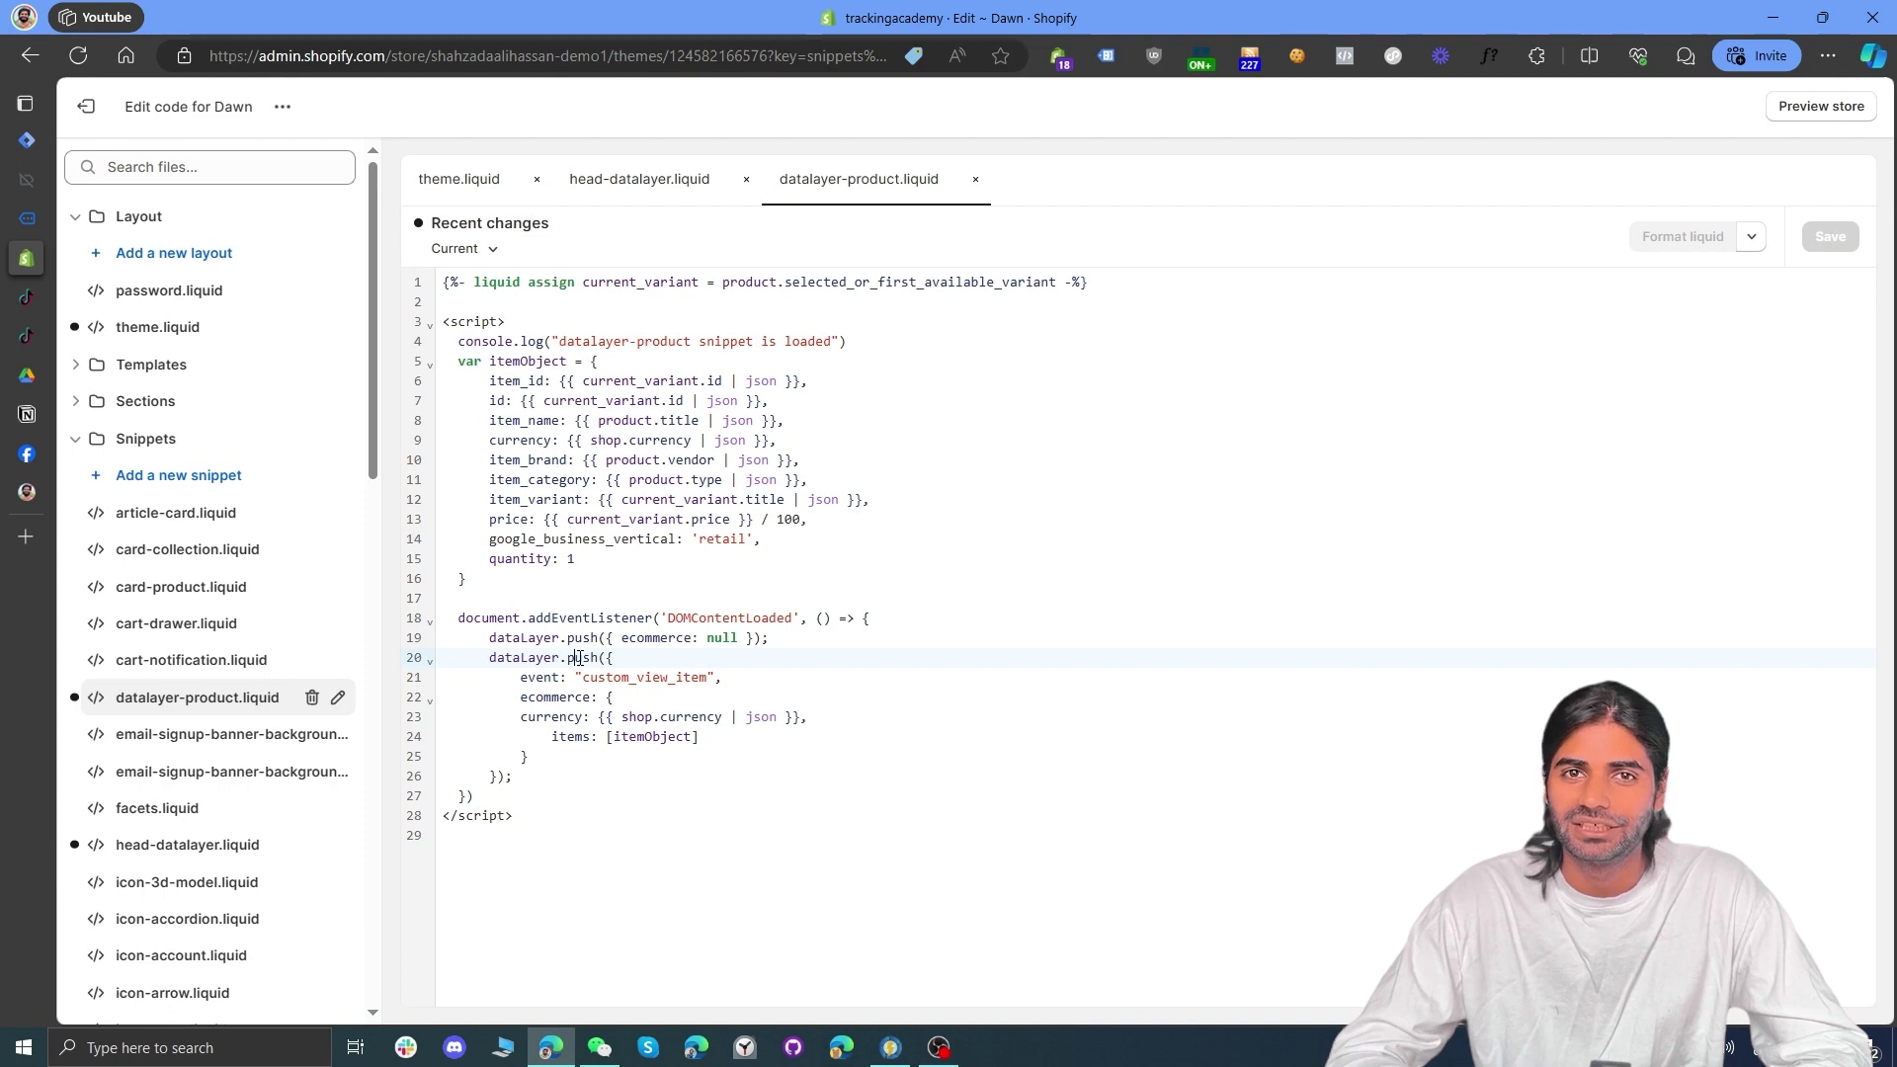
double_click(671, 680)
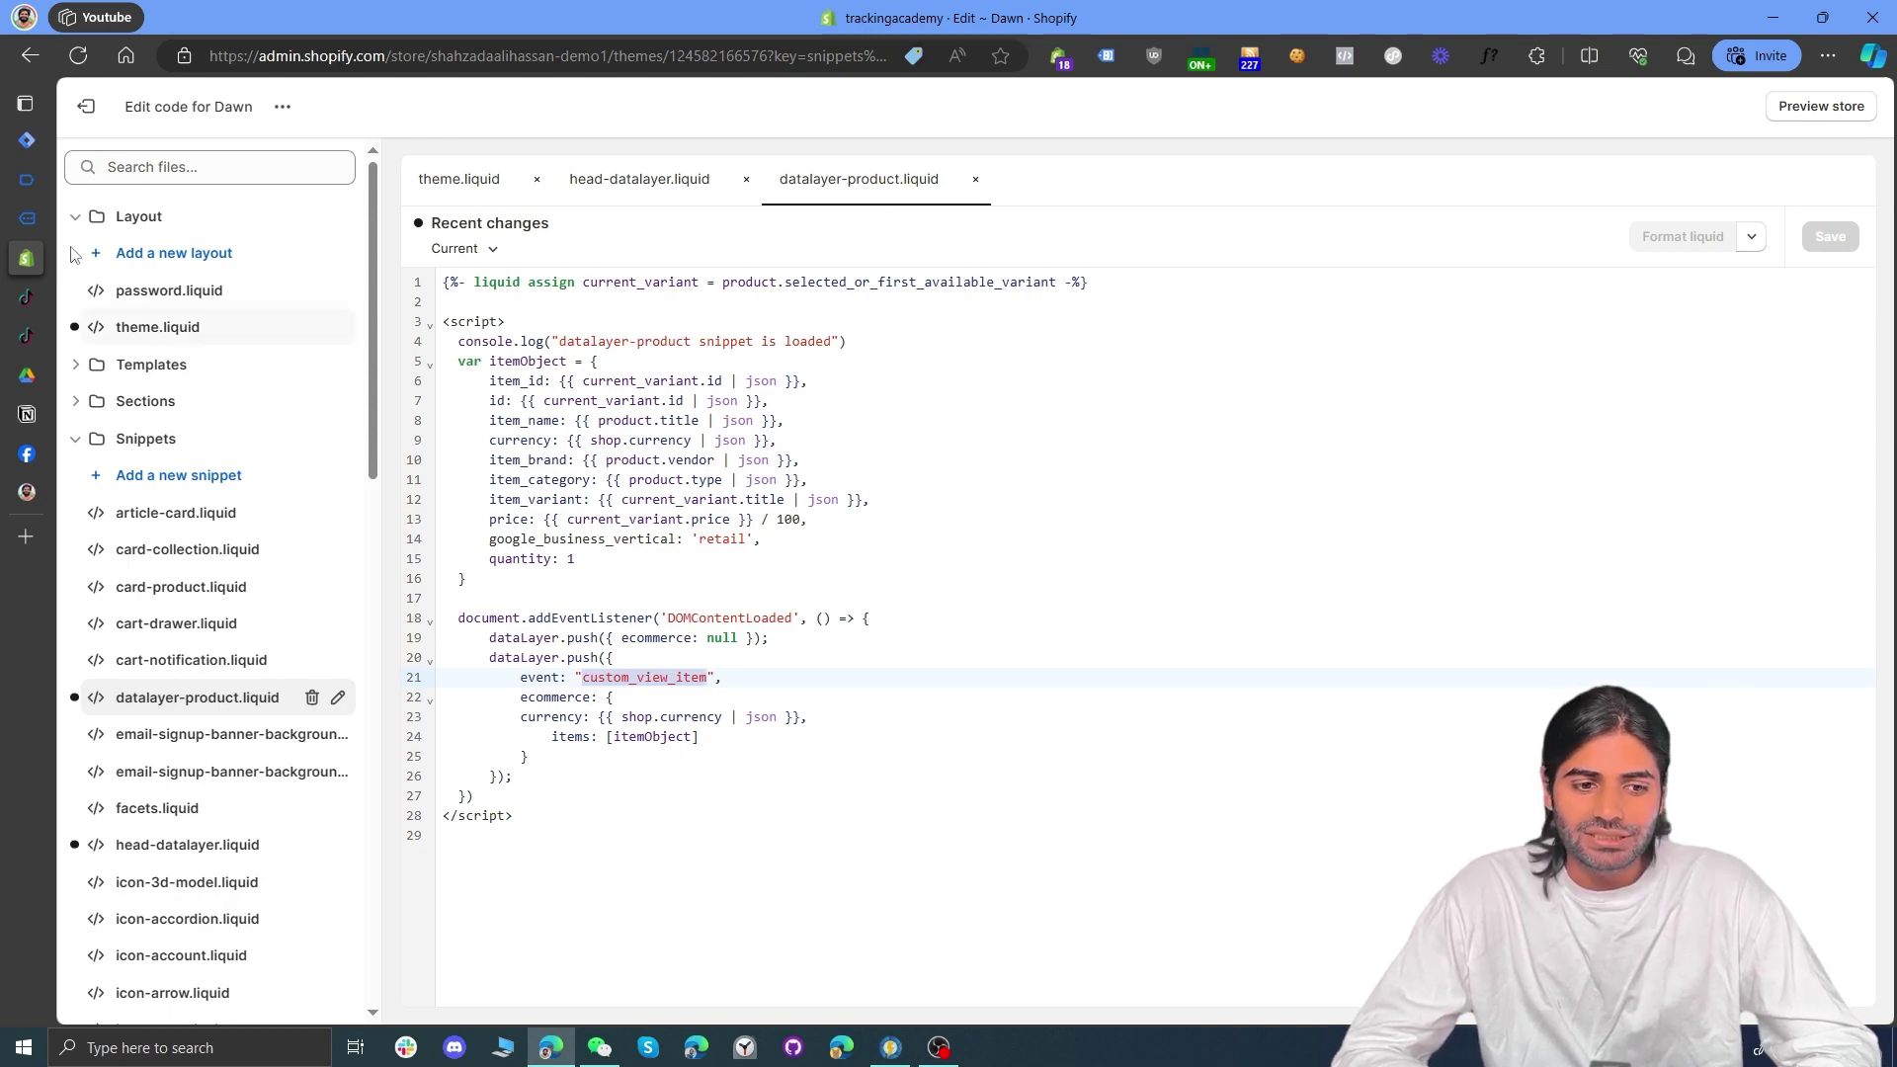
Step: Visit the Product 001 Title page in the previewed store and inspect the custom_view_item event in Tag Assistant
left_click(28, 218)
scroll(638, 601, "down", 8)
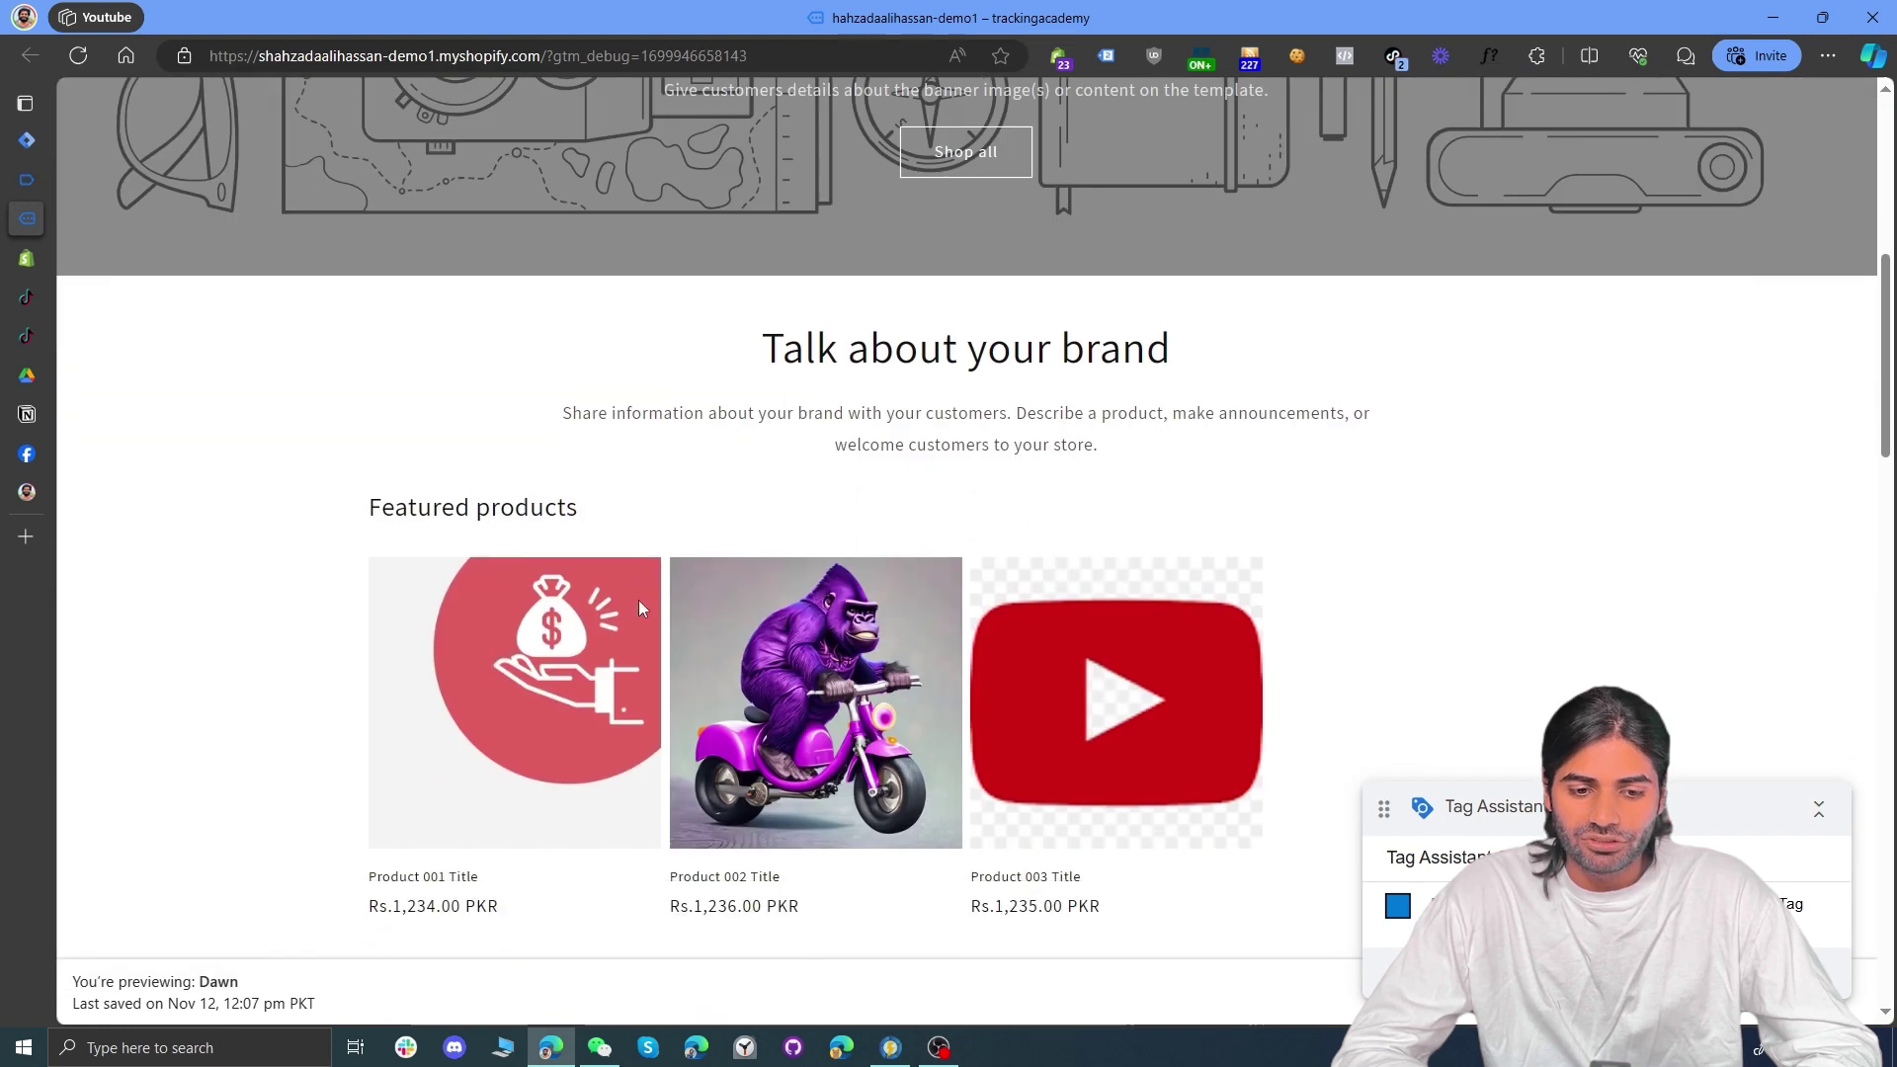
left_click(578, 600)
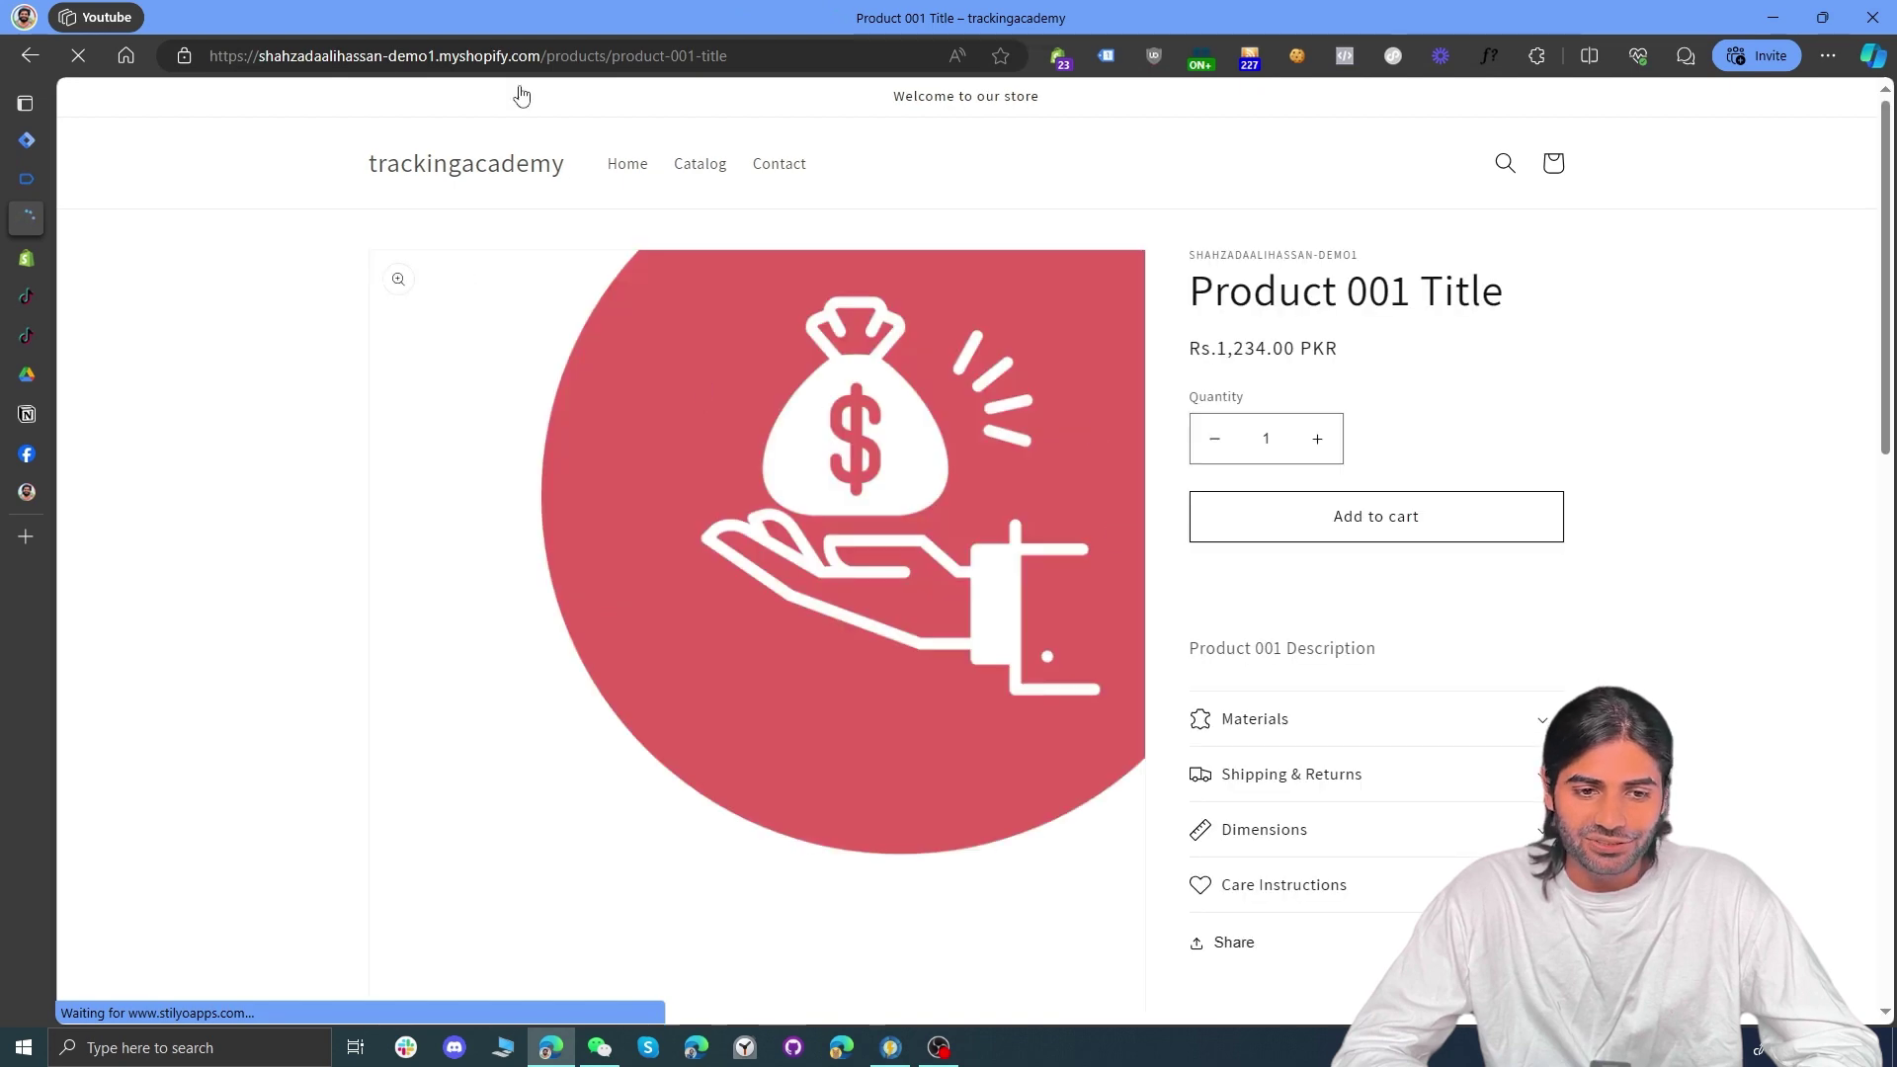
left_click(32, 175)
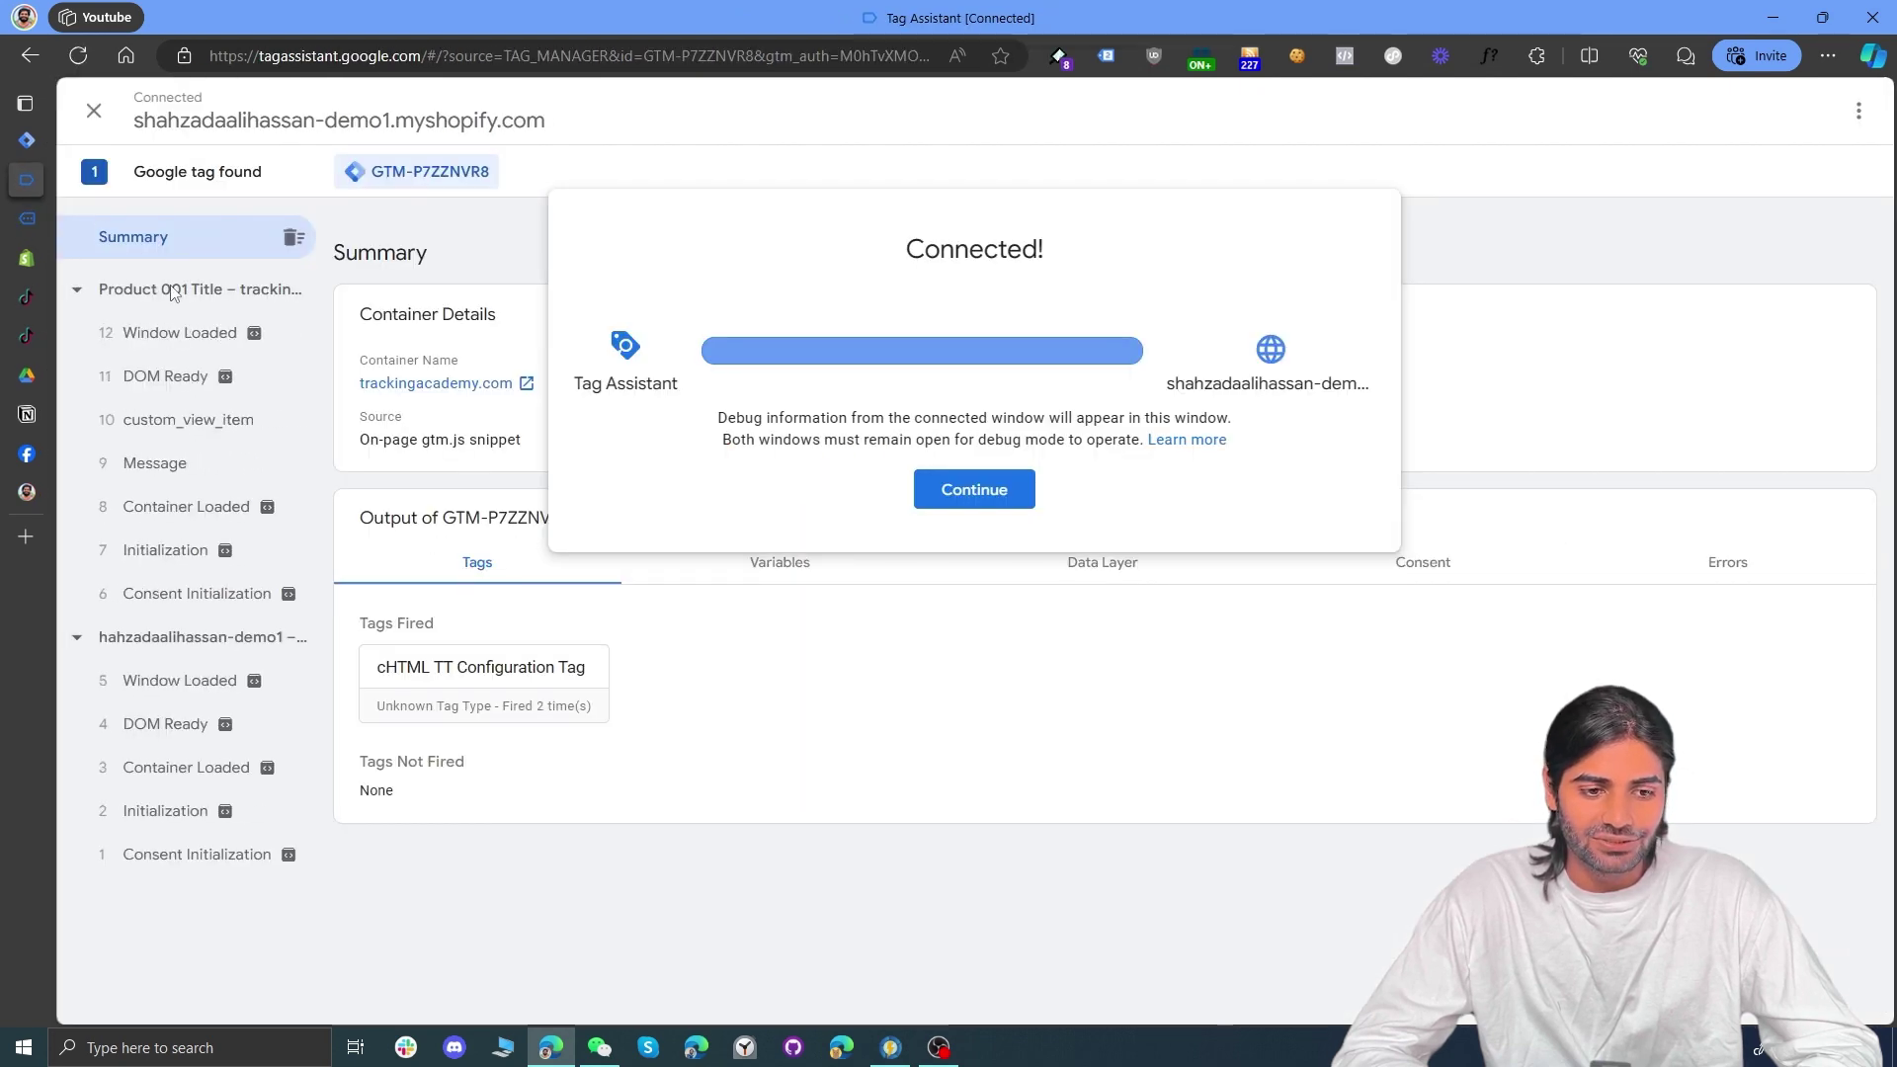
left_click(241, 425)
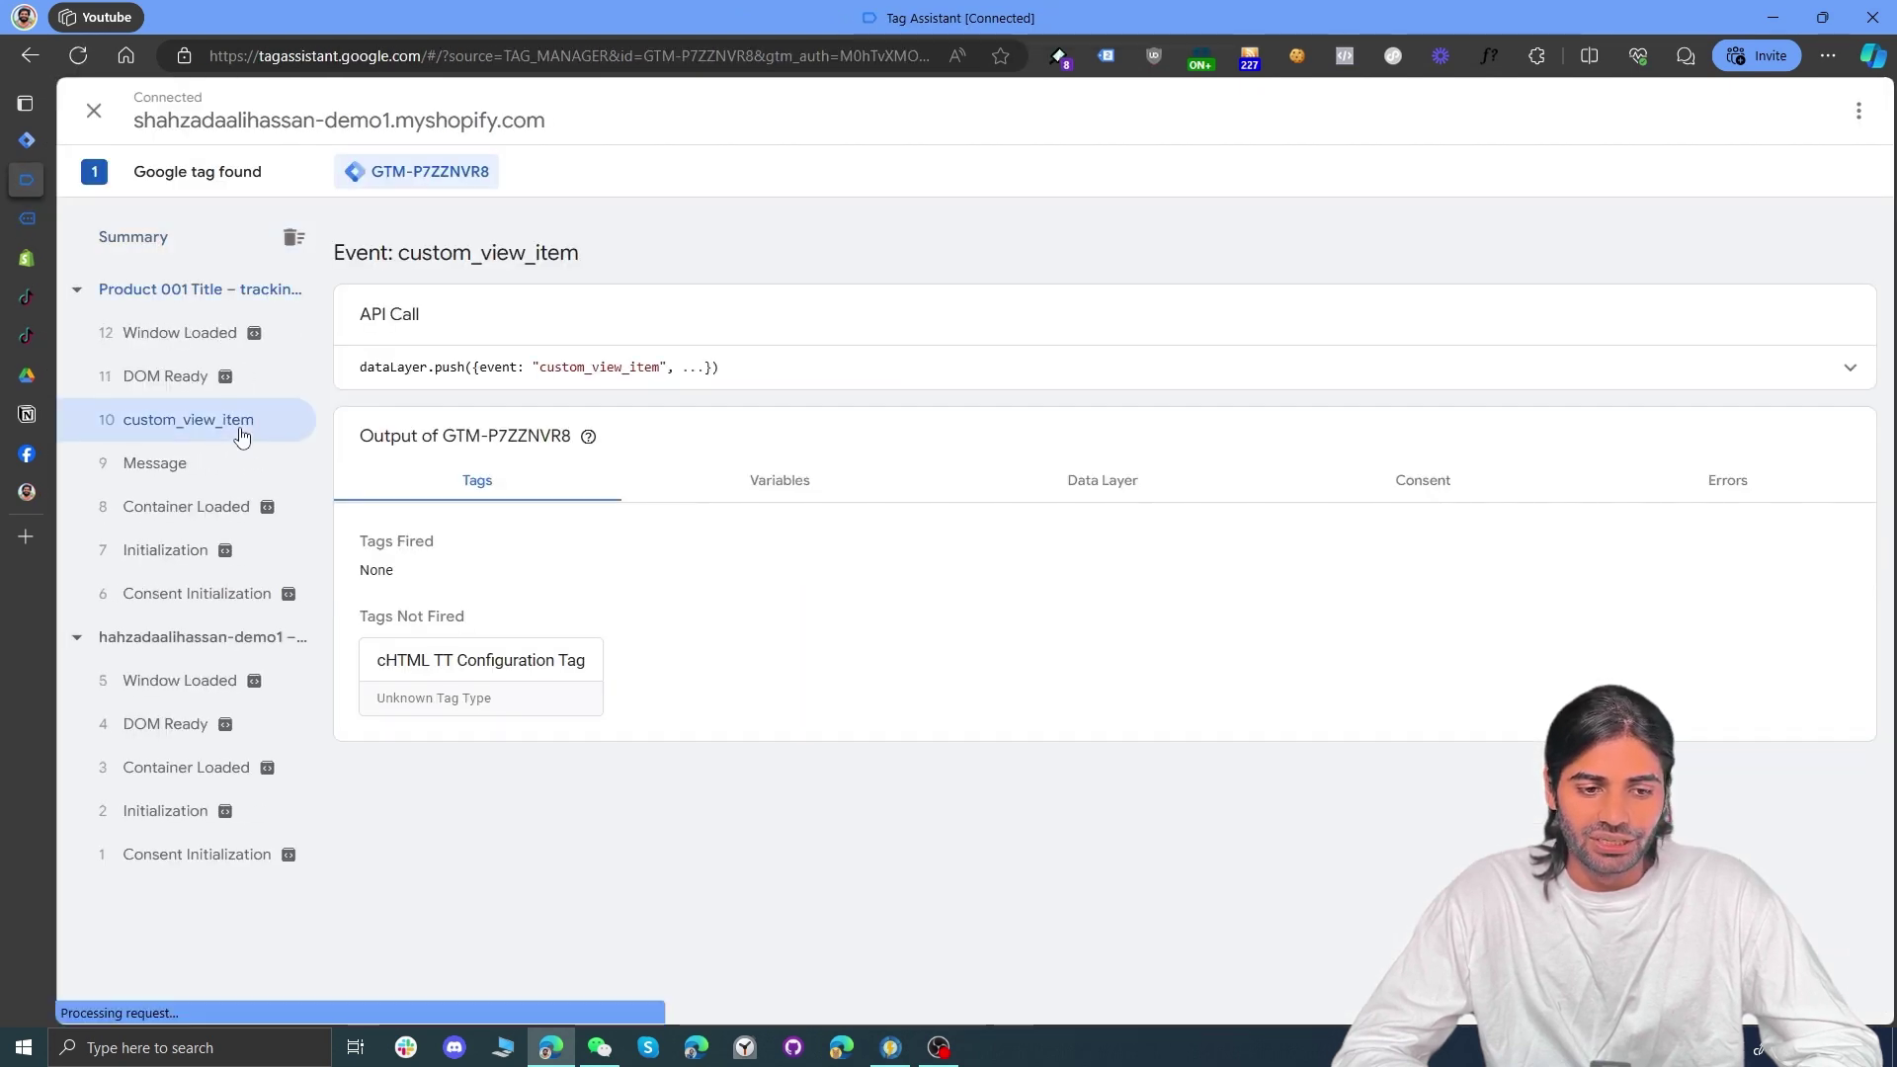
Step: Expand the custom_view_item dataLayer push in Tag Assistant to examine its ecommerce parameters
left_click(937, 366)
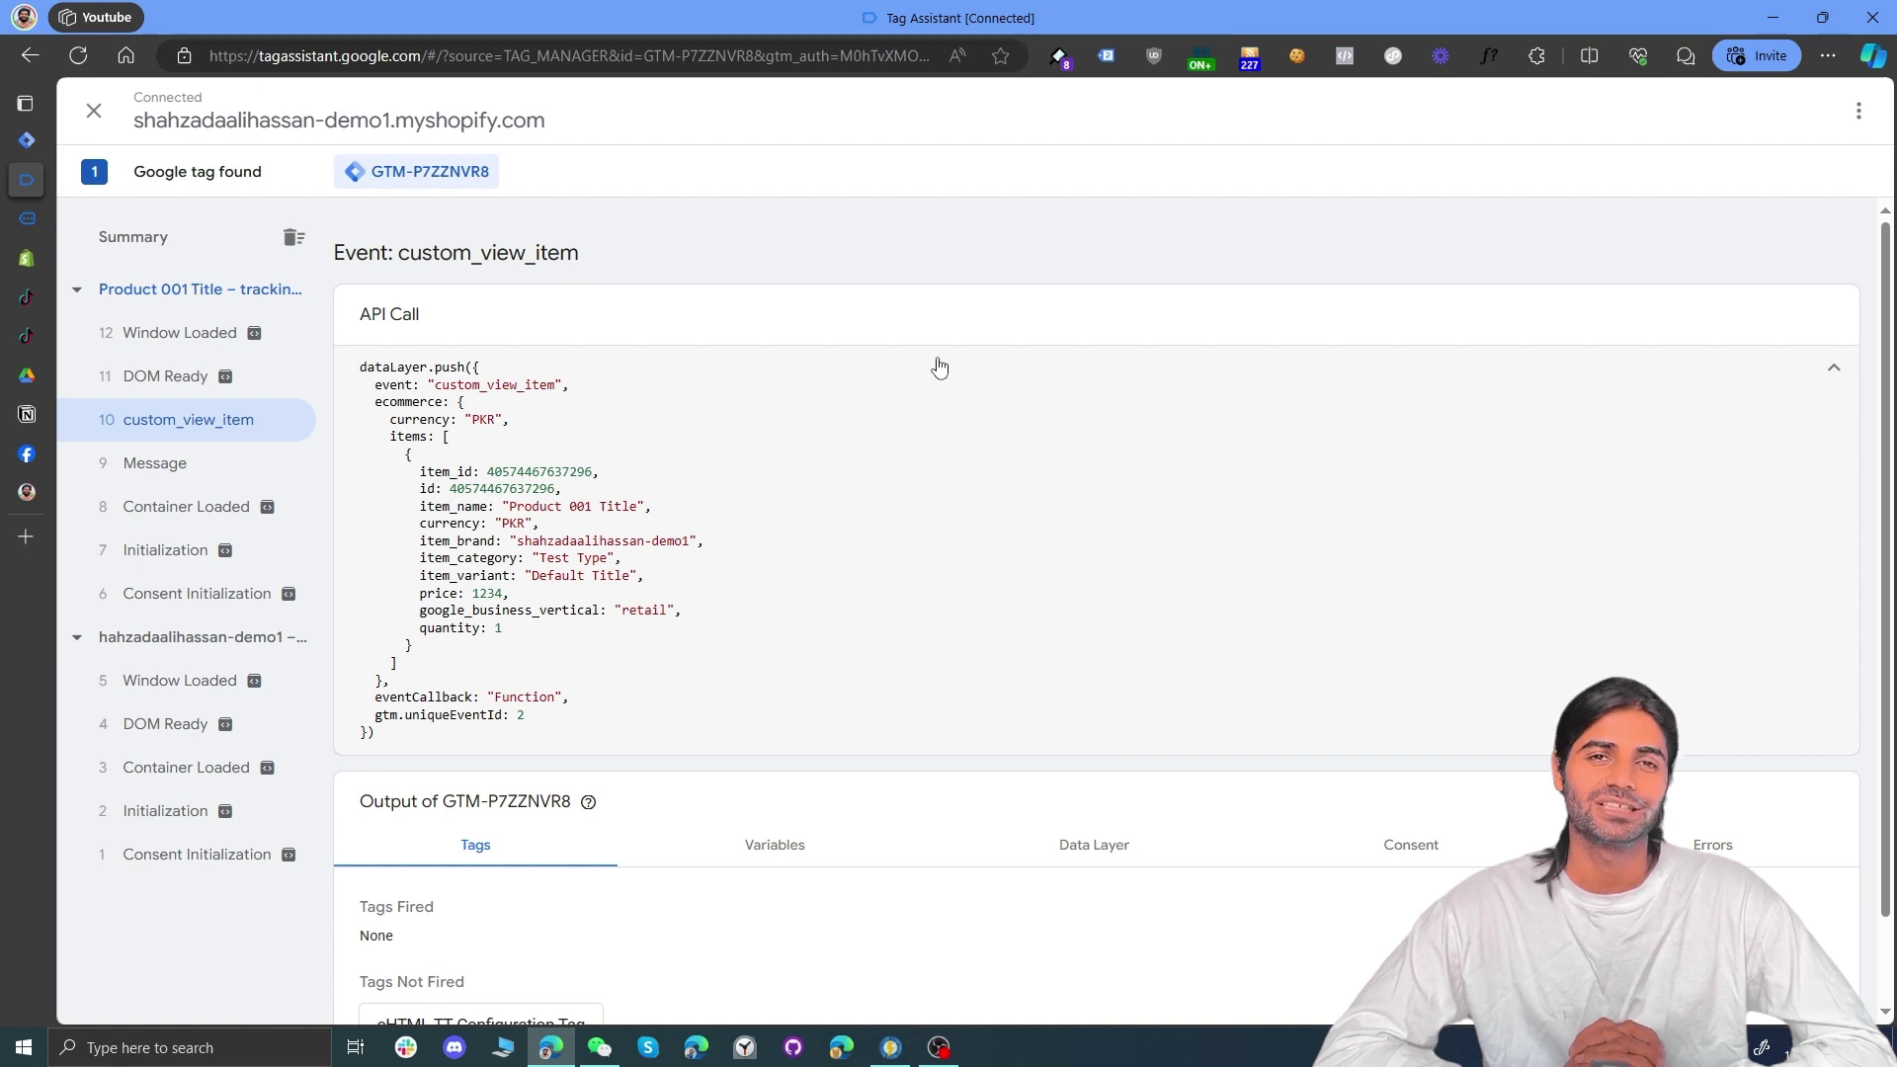
Step: Switch to Google Tag Manager and add the TikTok Pixel tag template by tiktok from the Community Template Gallery to the workspace
left_click(27, 140)
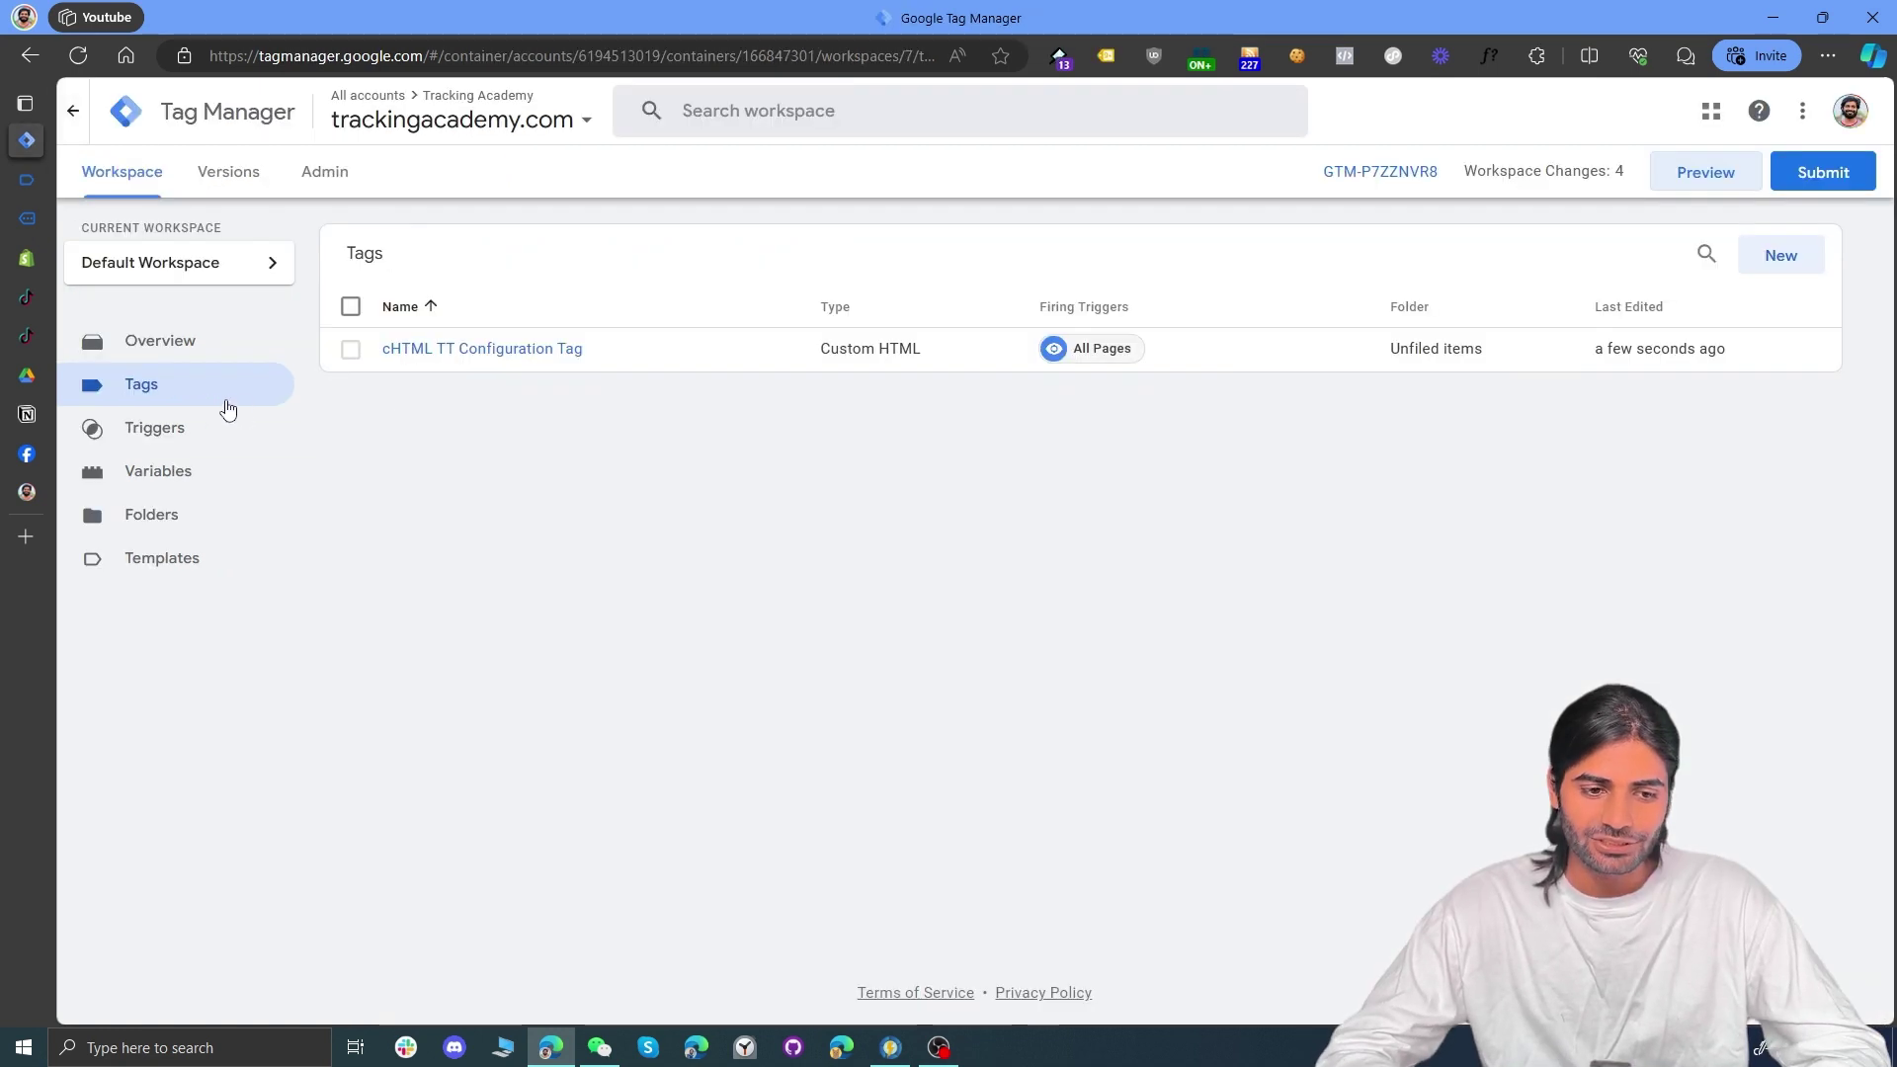
left_click(169, 573)
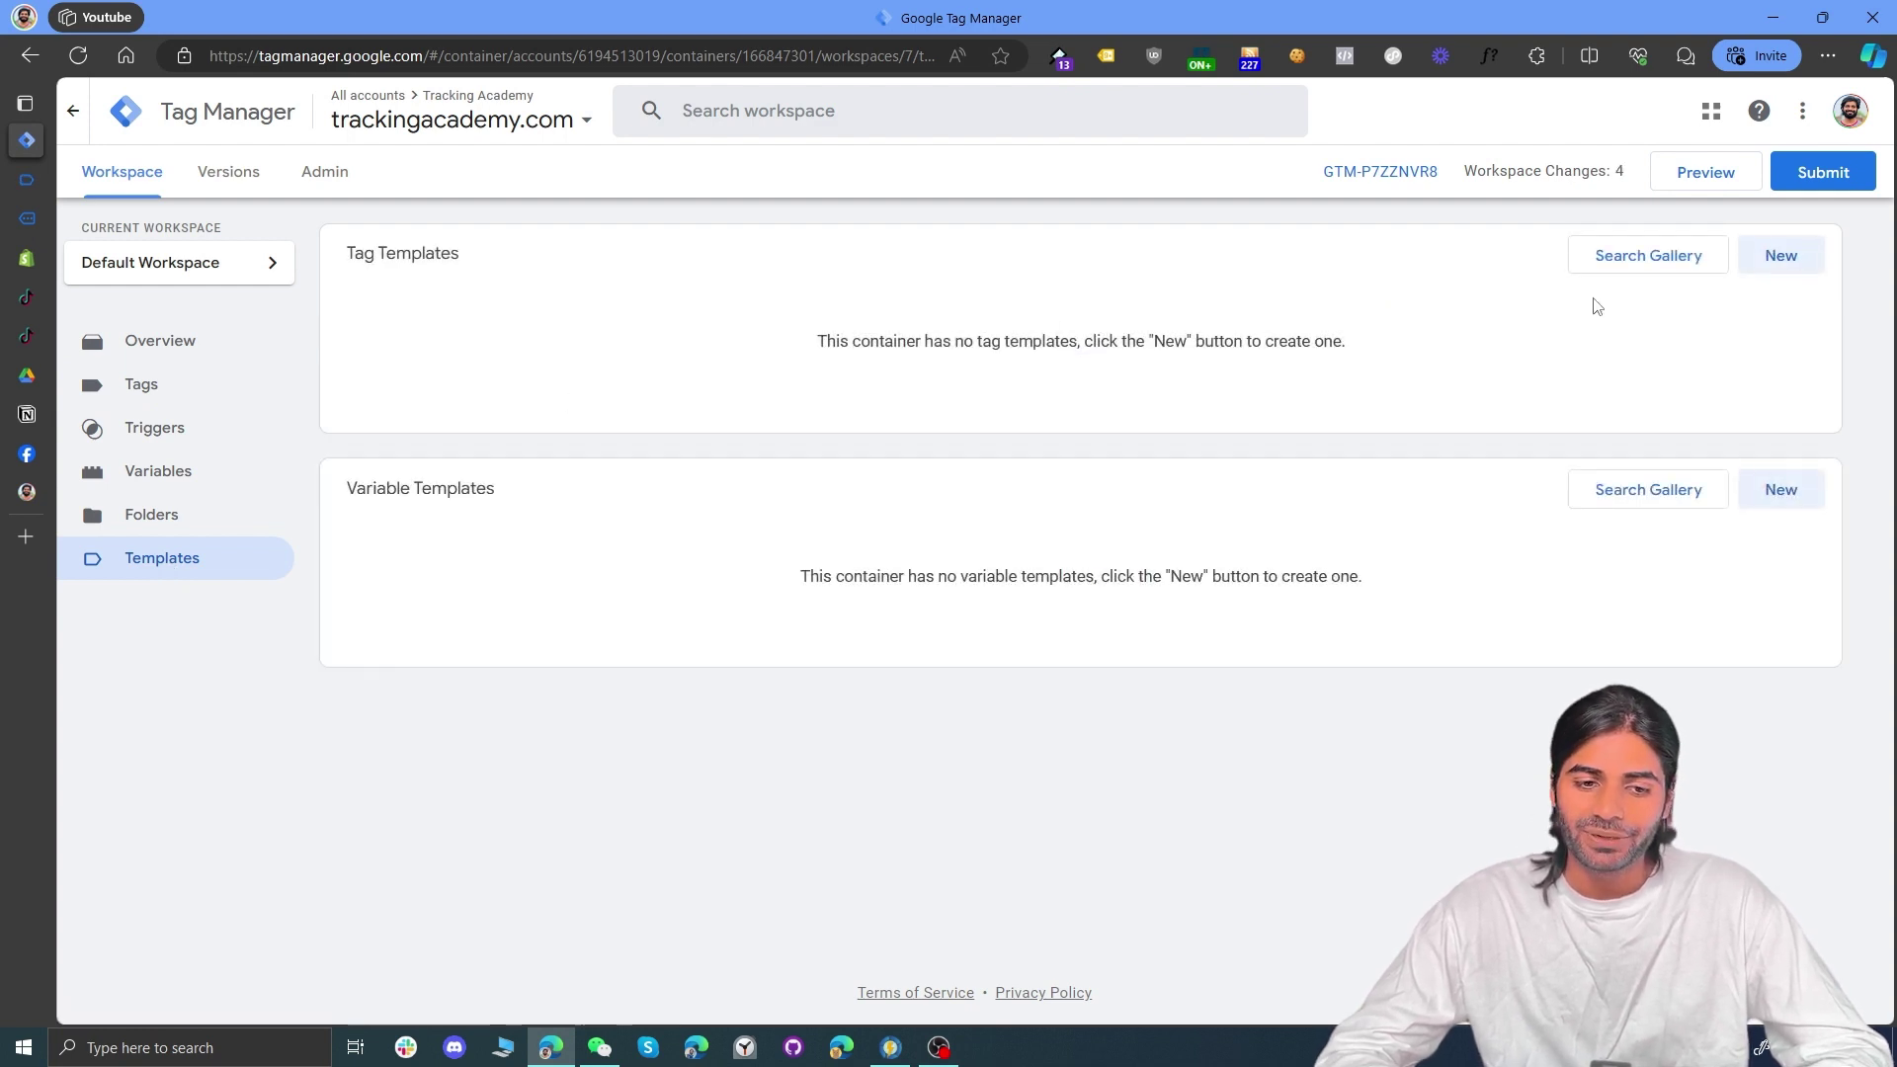
left_click(1704, 267)
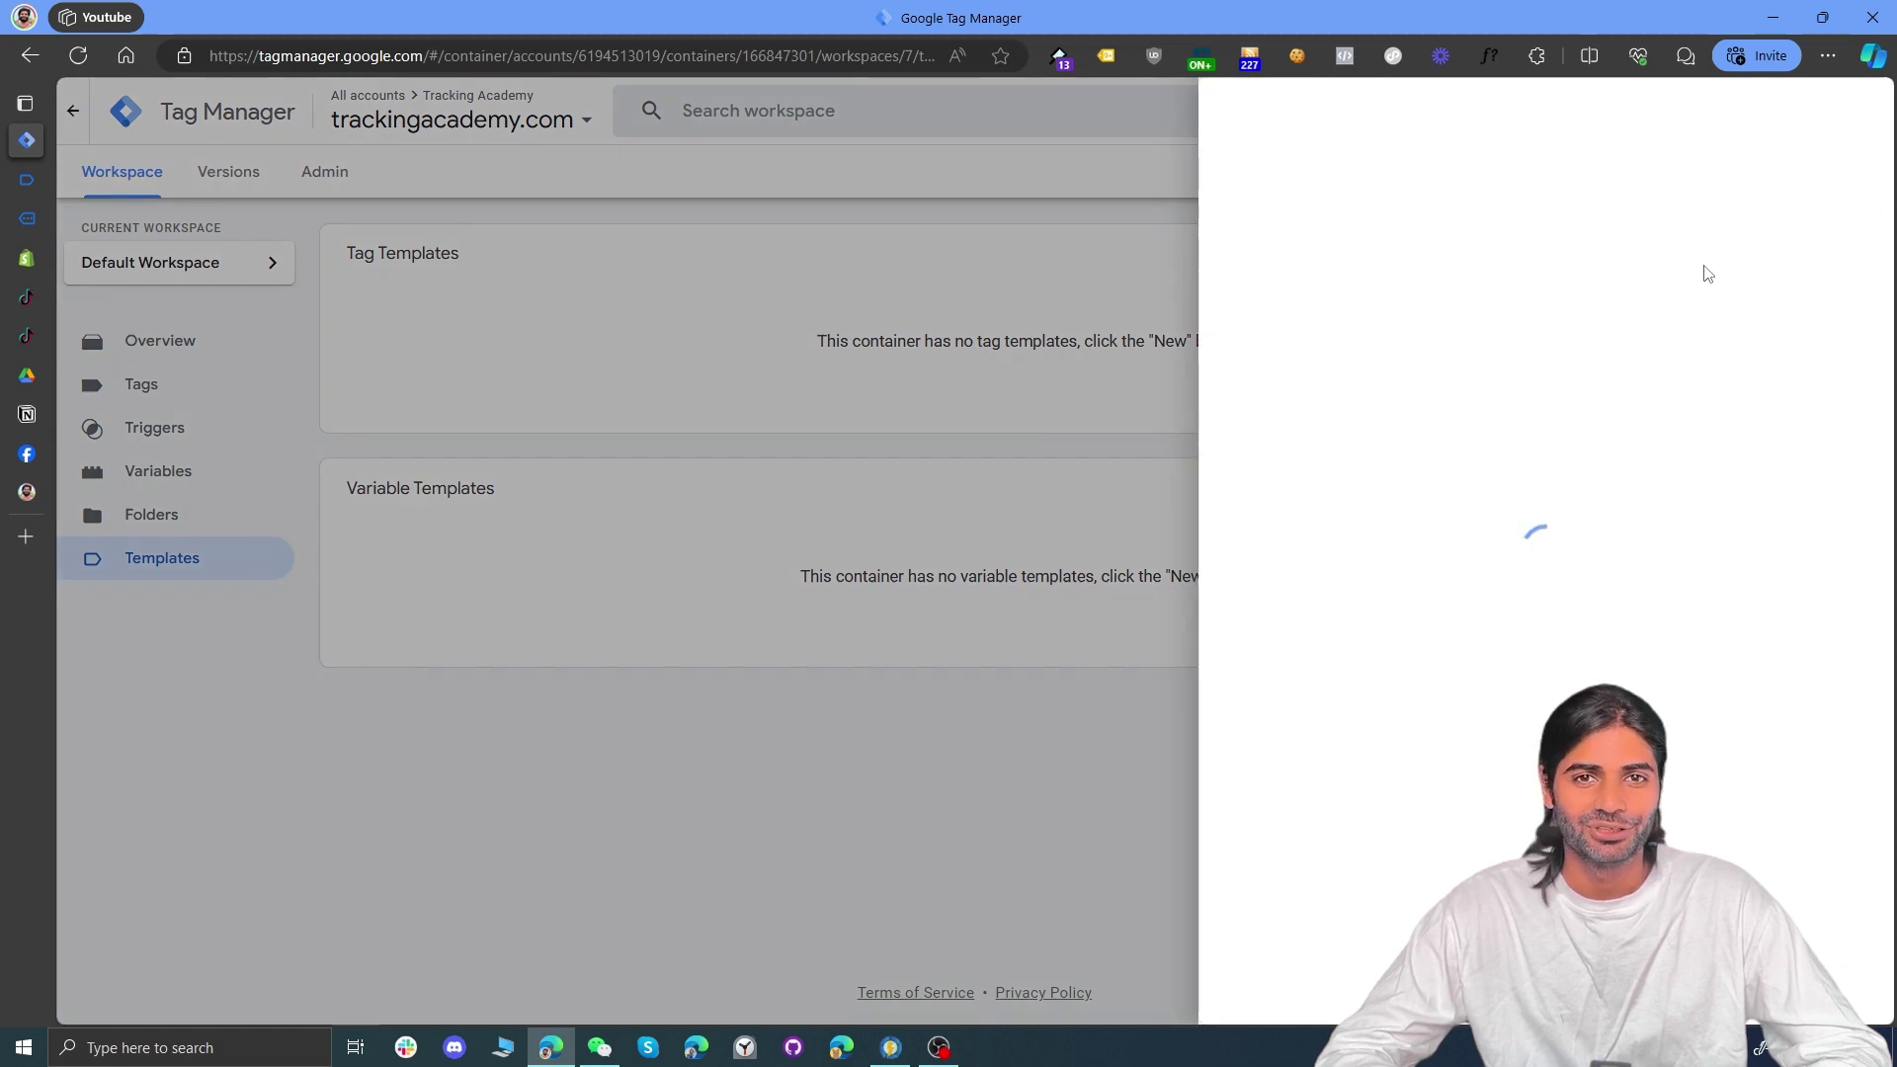
left_click(1848, 112)
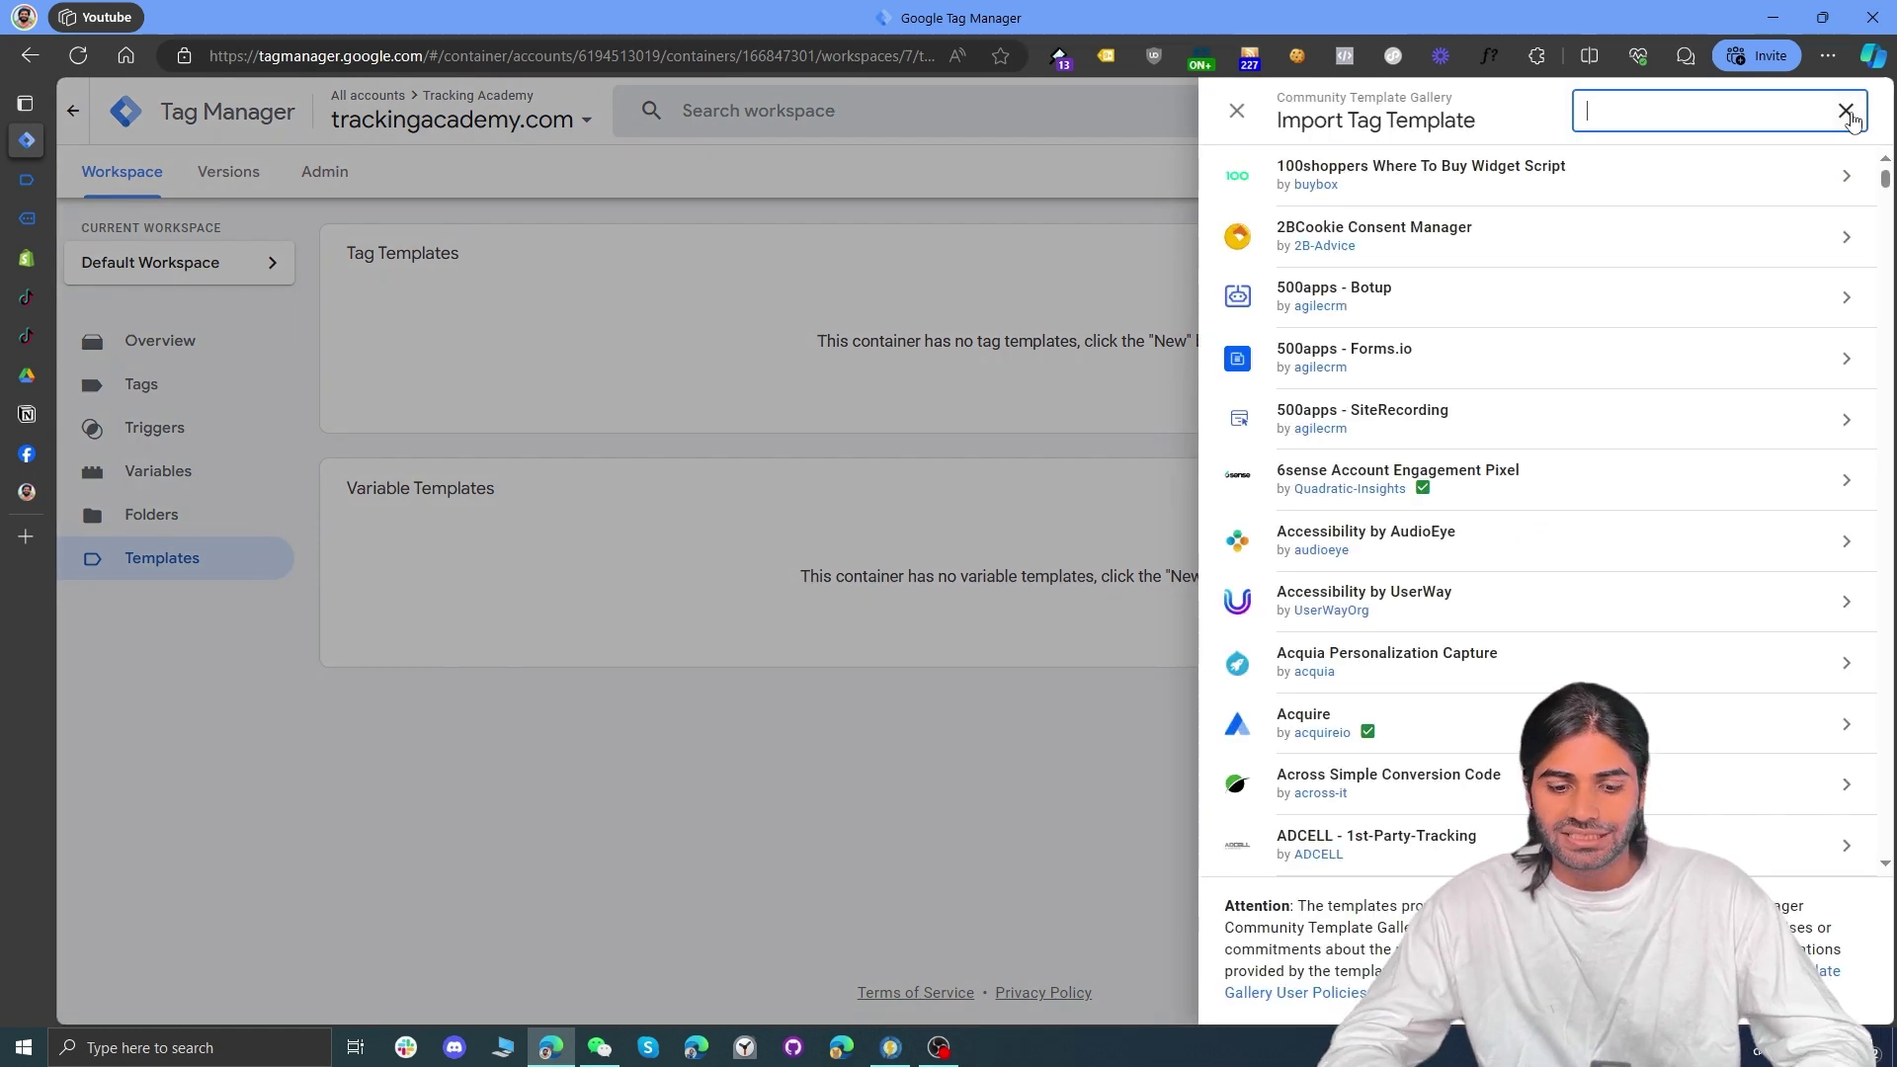
type("tiktok")
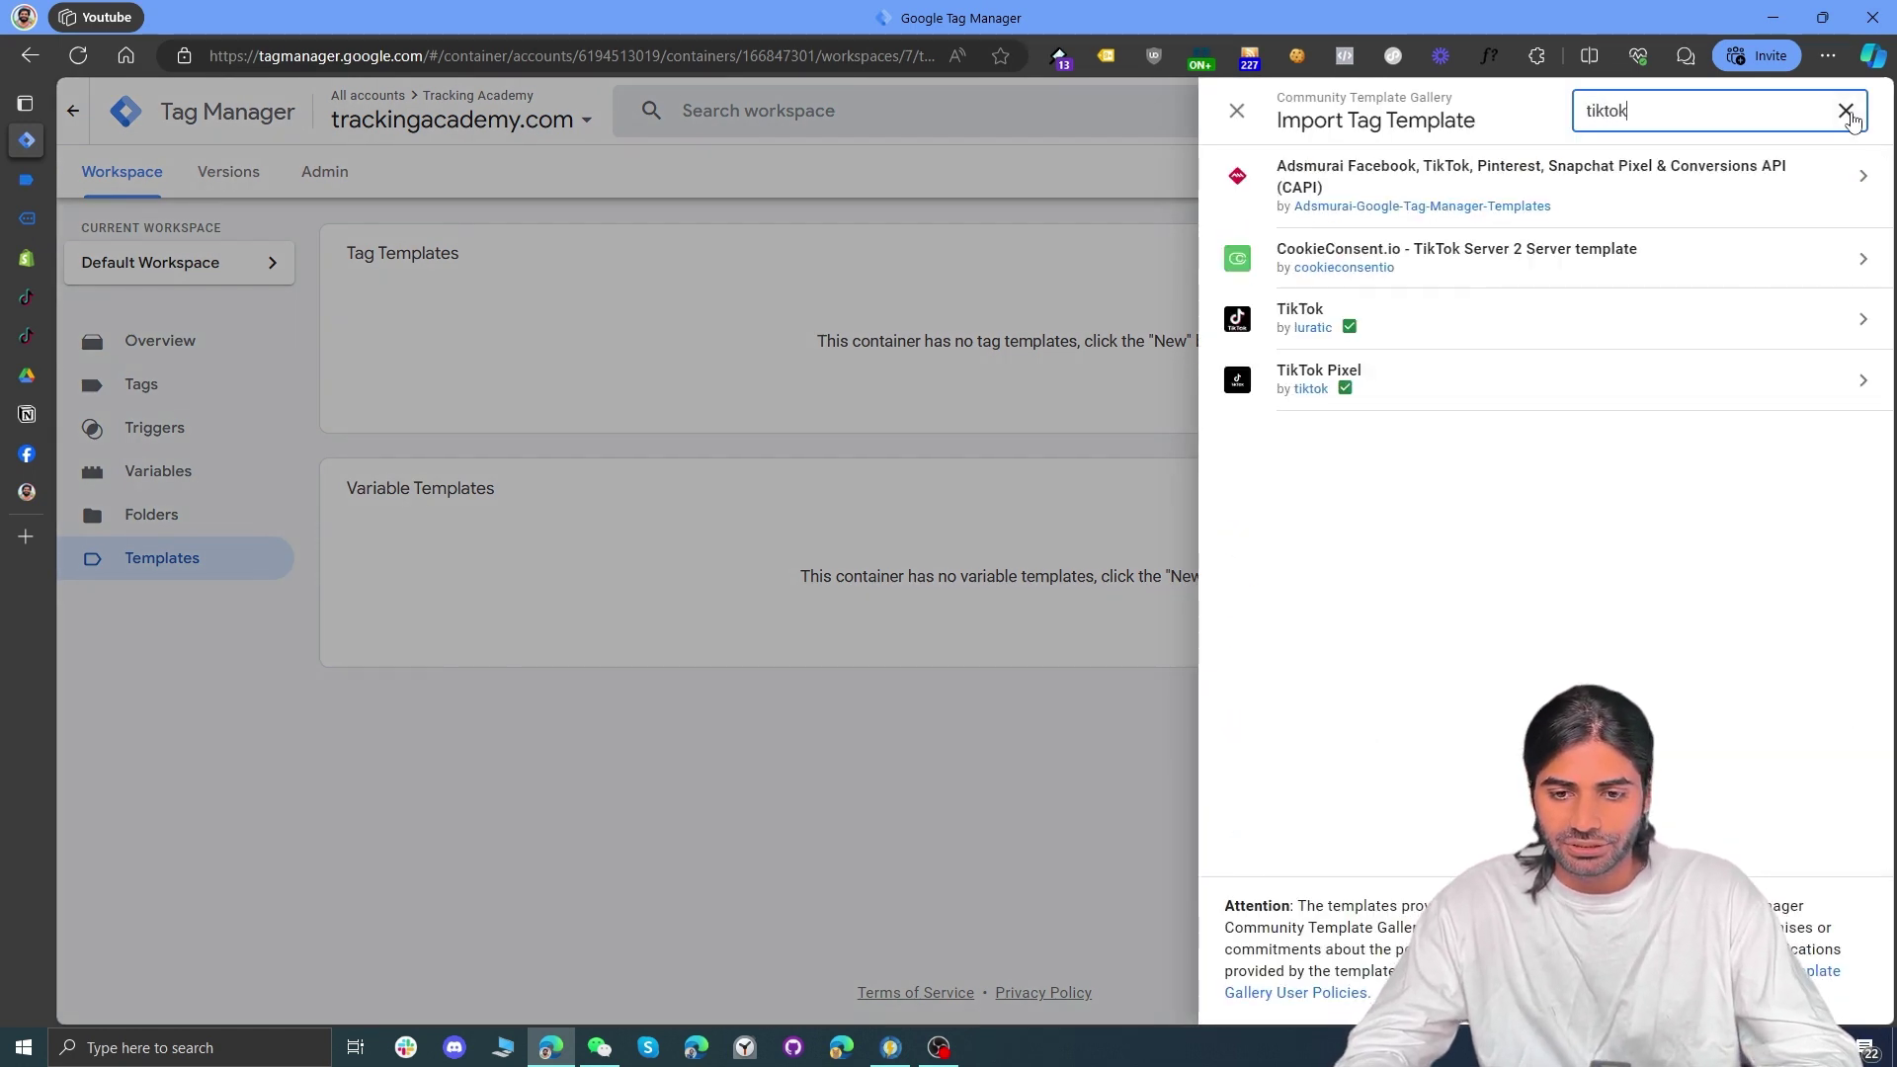
left_click(1550, 376)
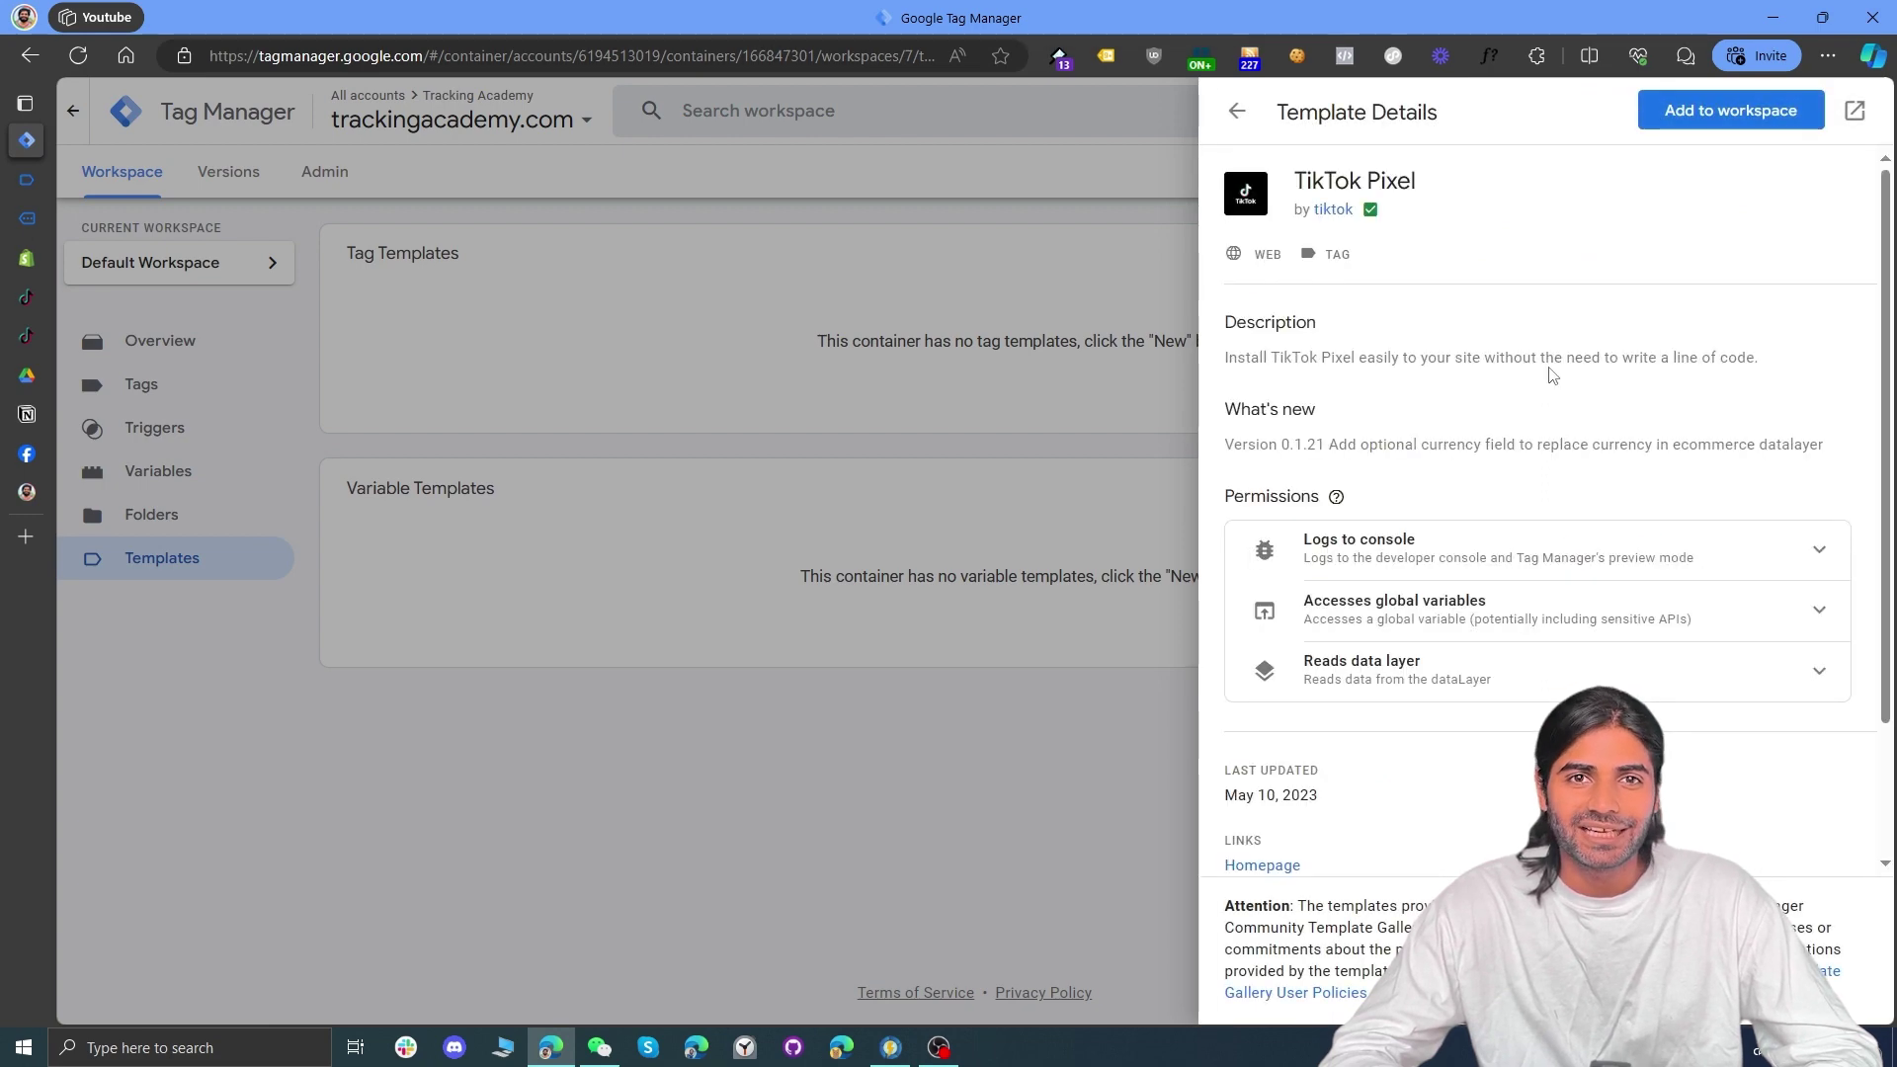
left_click(1674, 105)
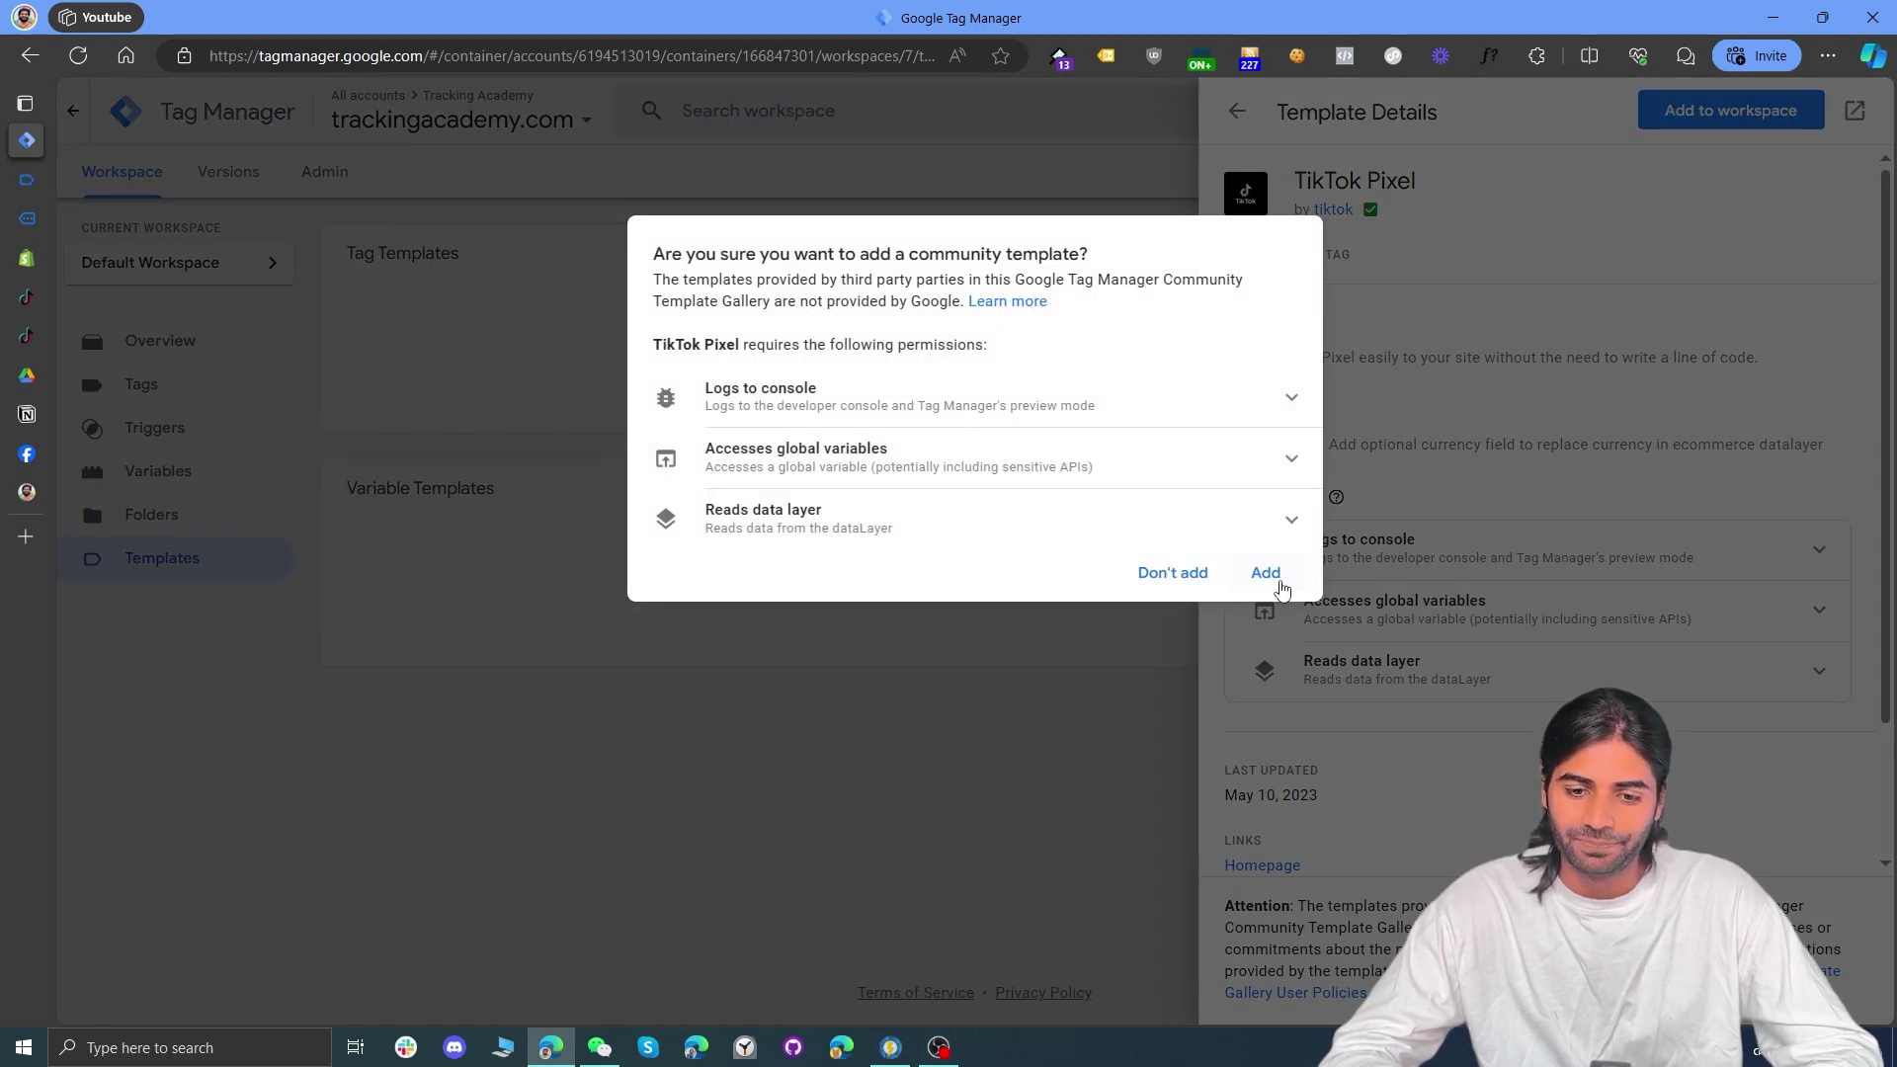
left_click(1280, 585)
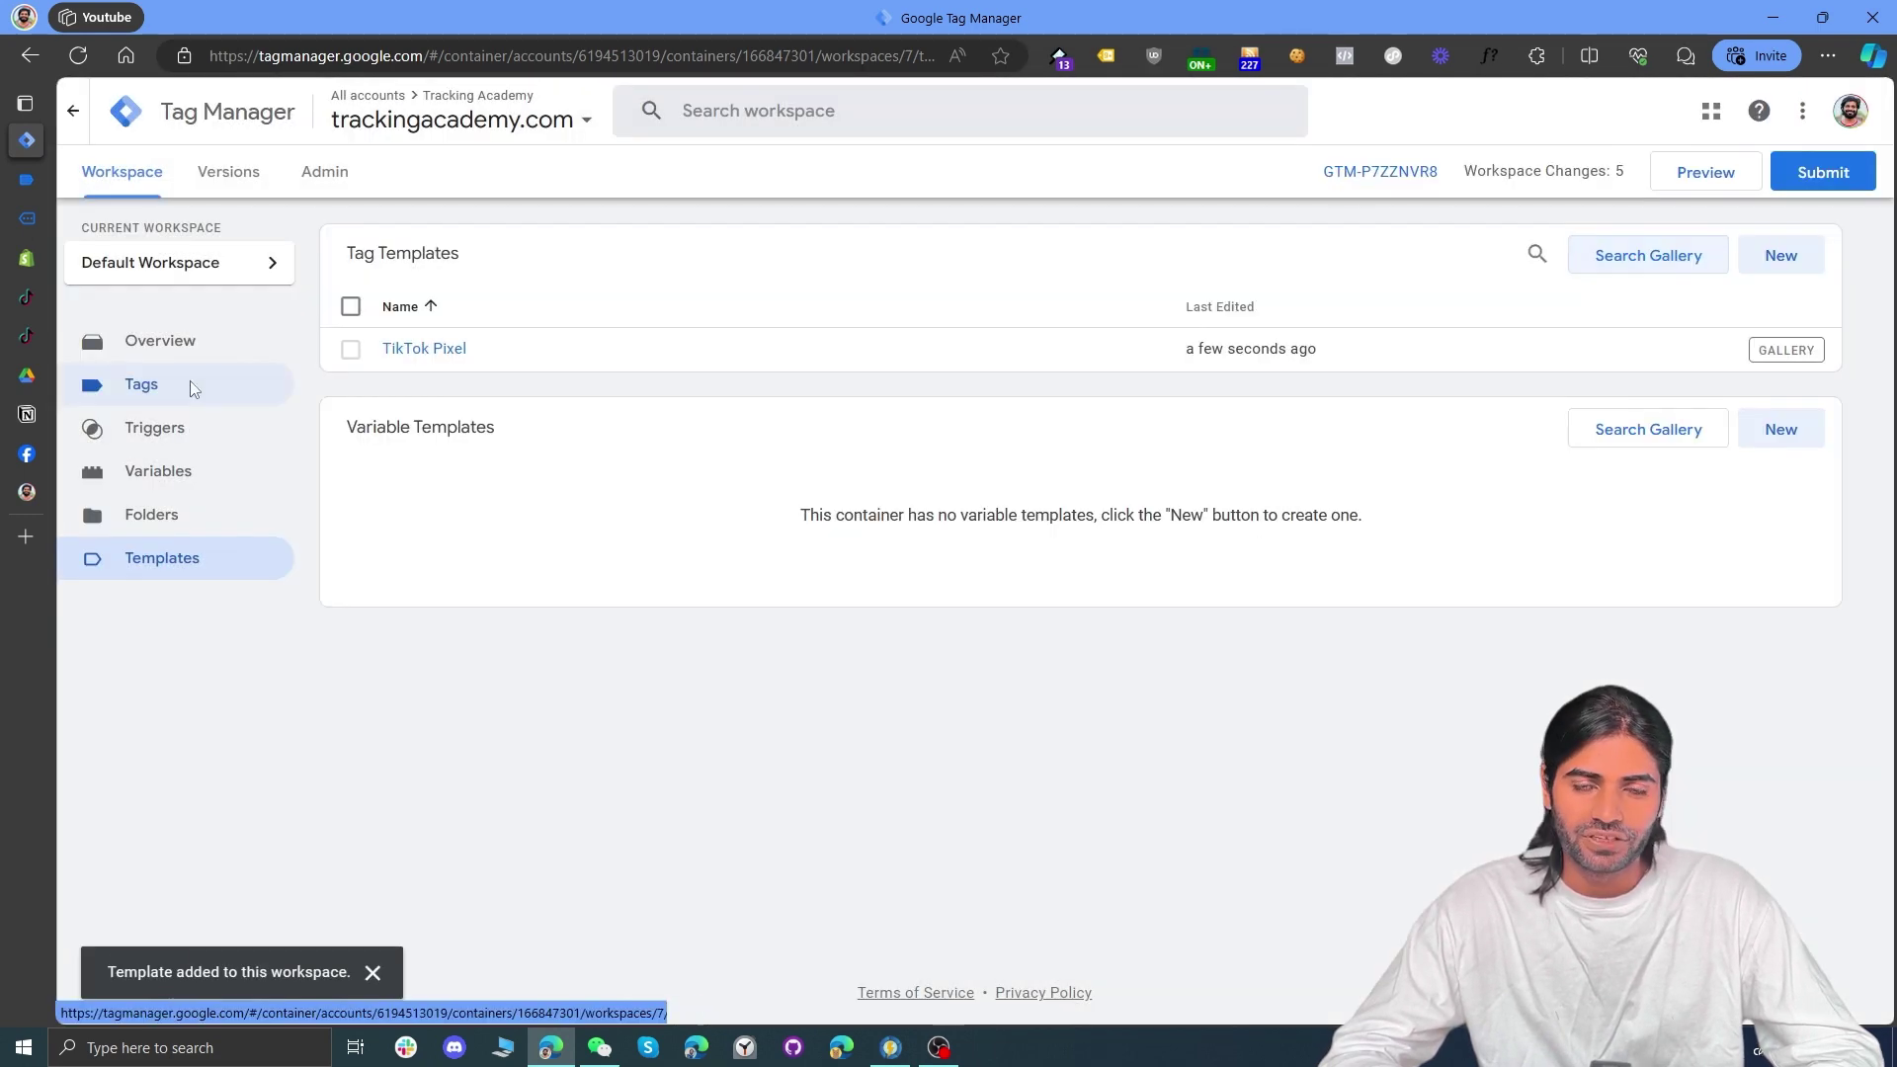
Step: Create a new tag and give it a new firing trigger of type Custom Event
left_click(189, 384)
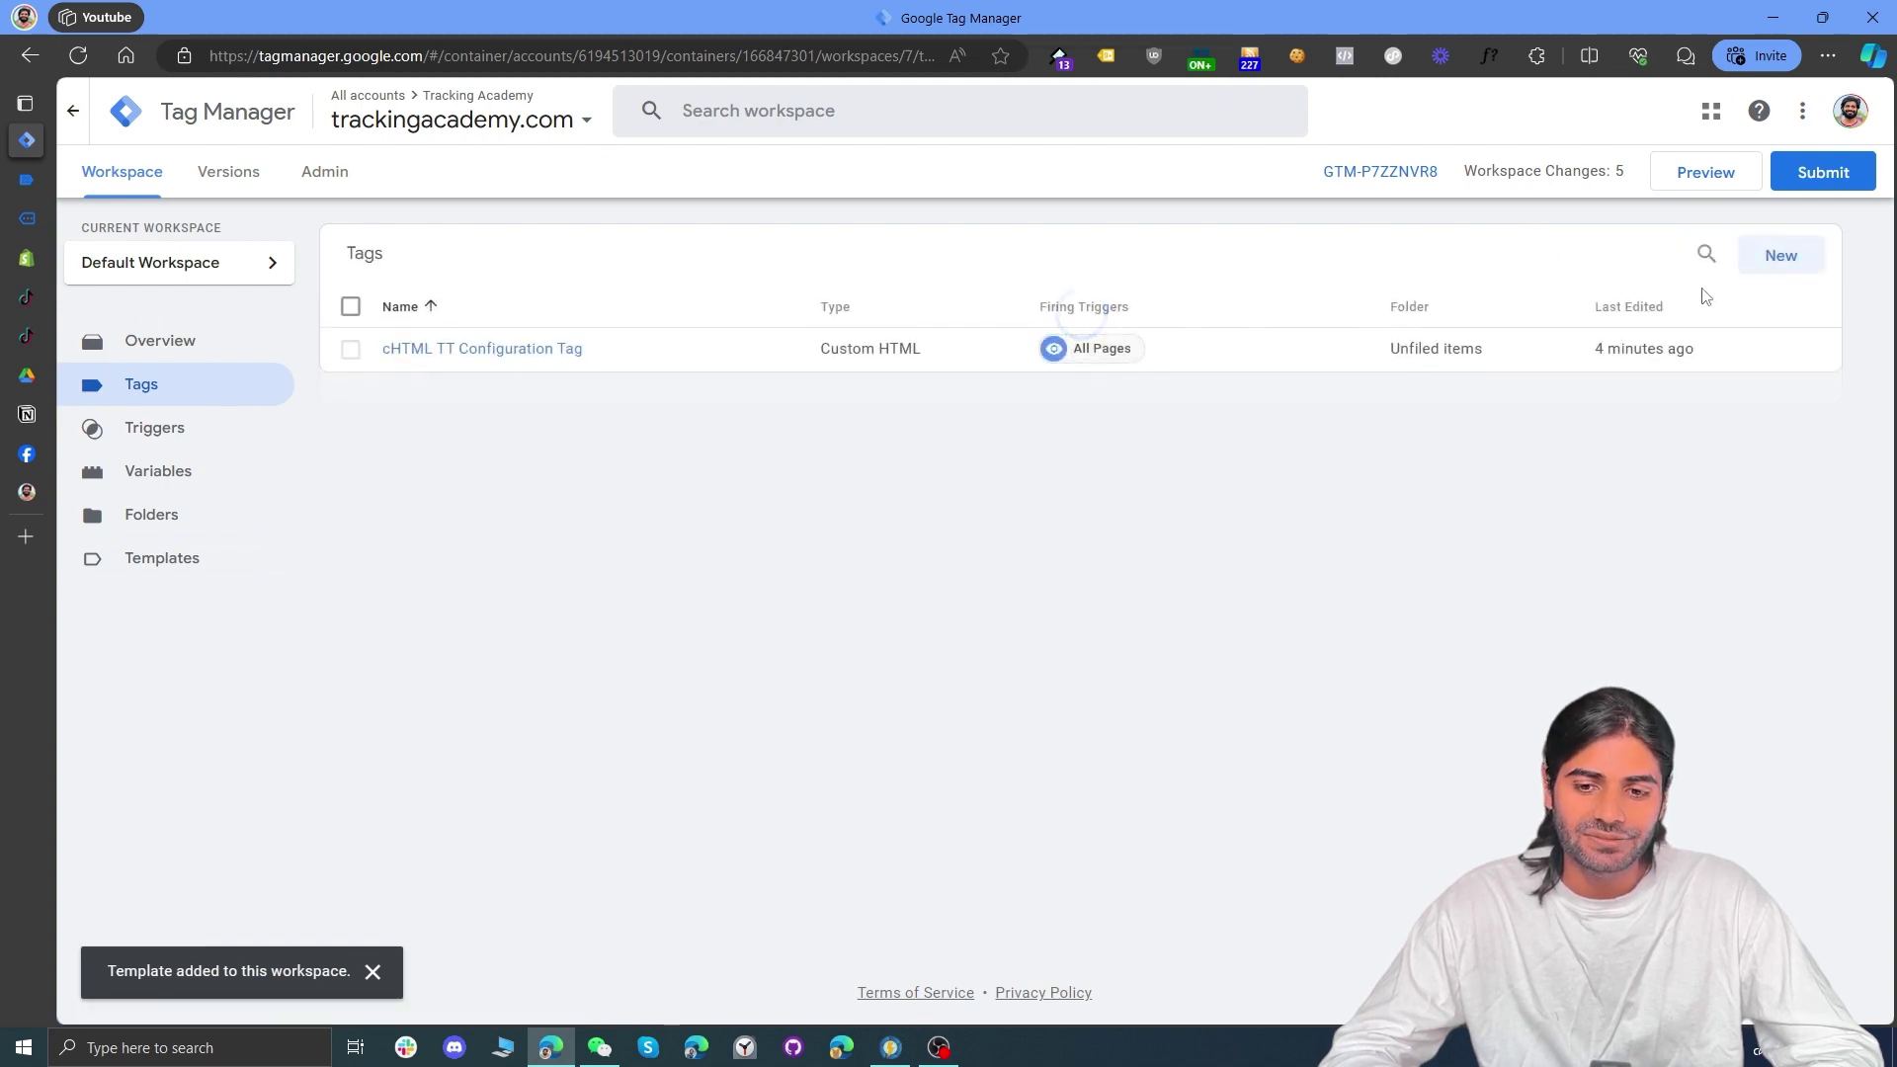
left_click(1783, 260)
left_click(1177, 610)
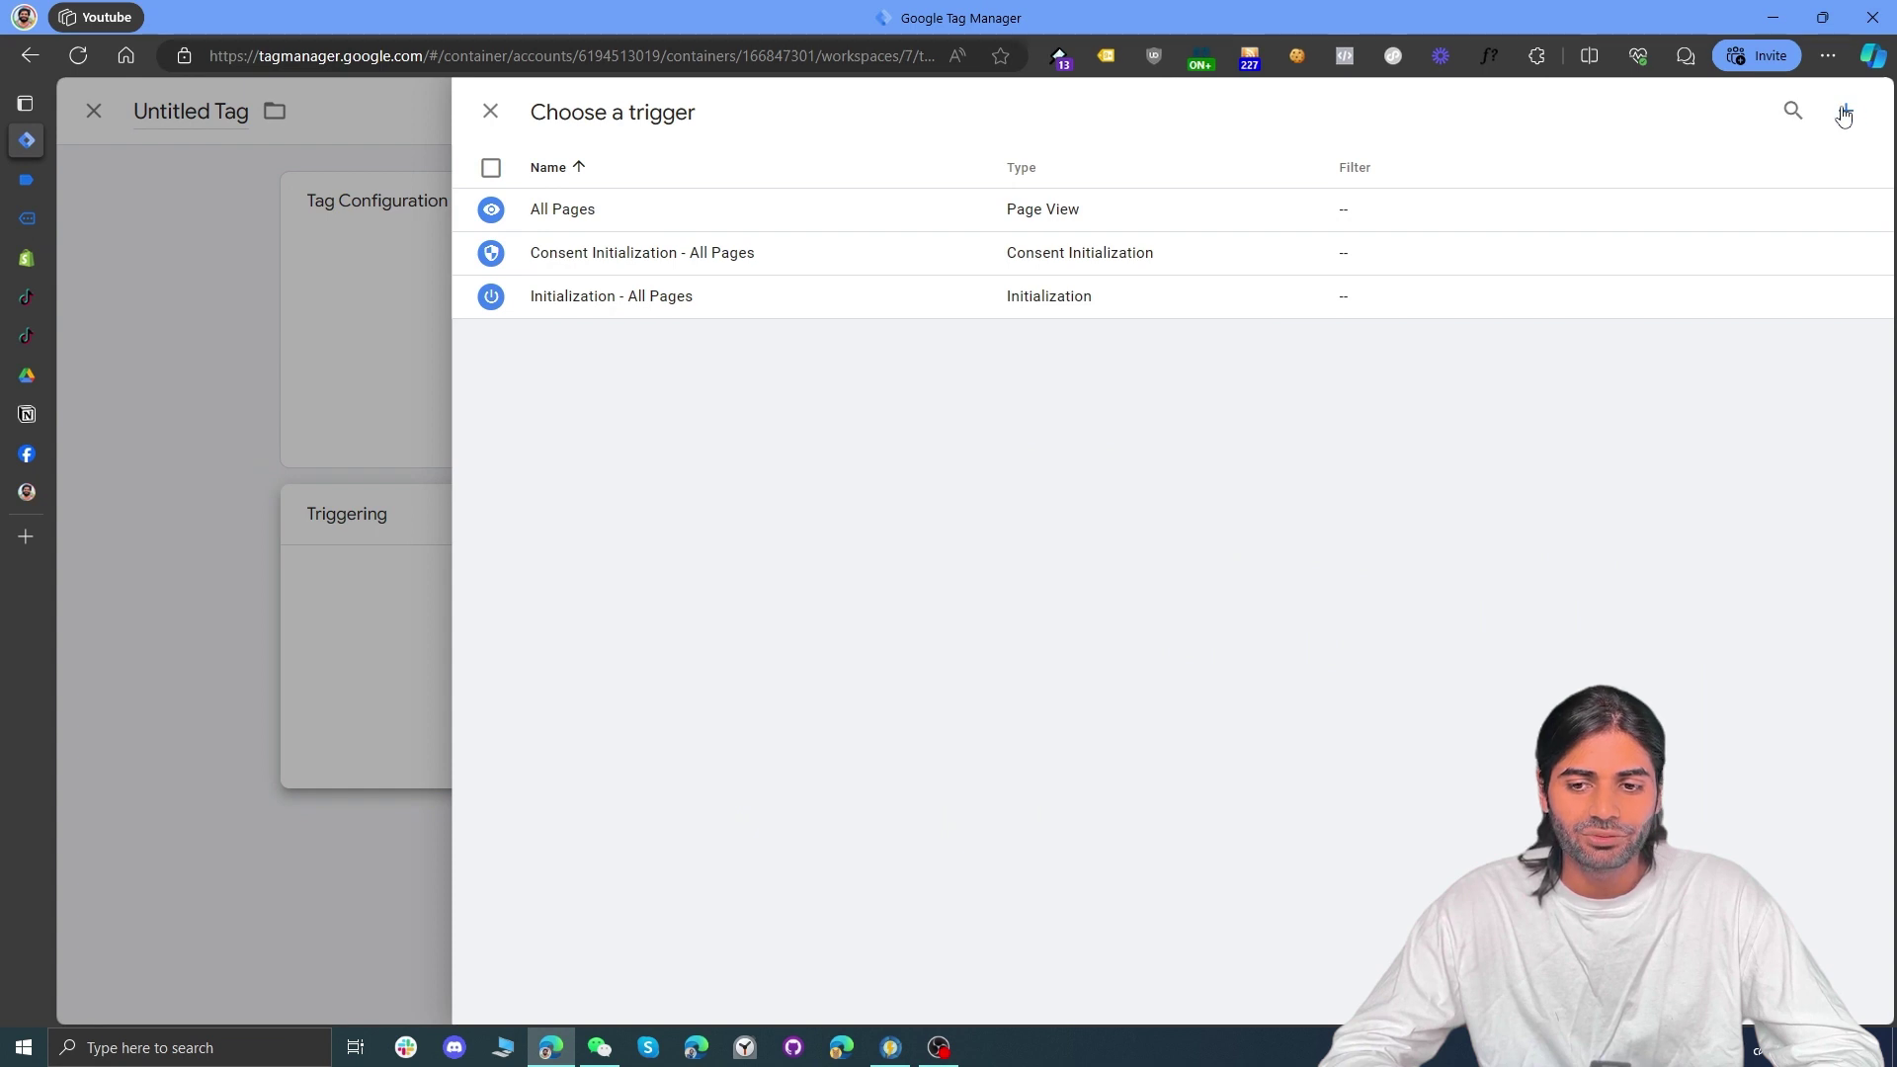
left_click(1844, 113)
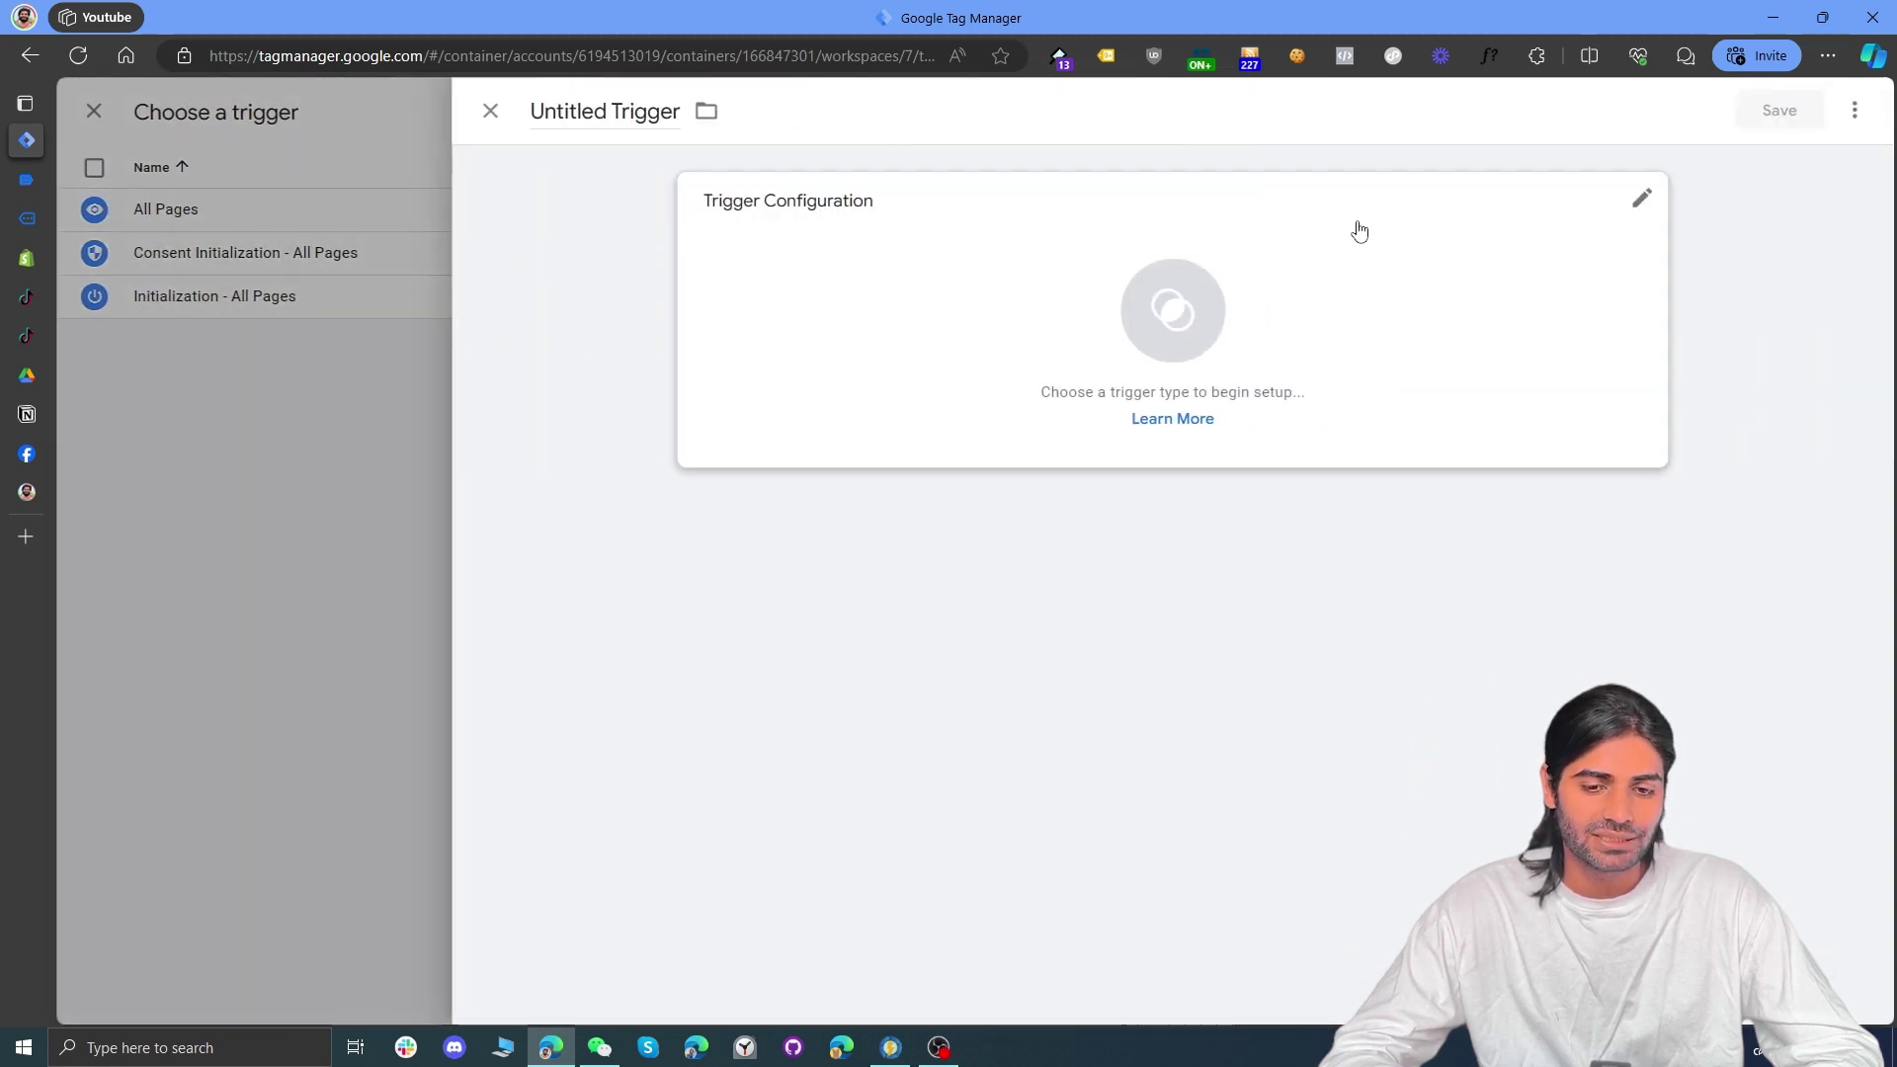
left_click(1278, 250)
scroll(1397, 767, "down", 4)
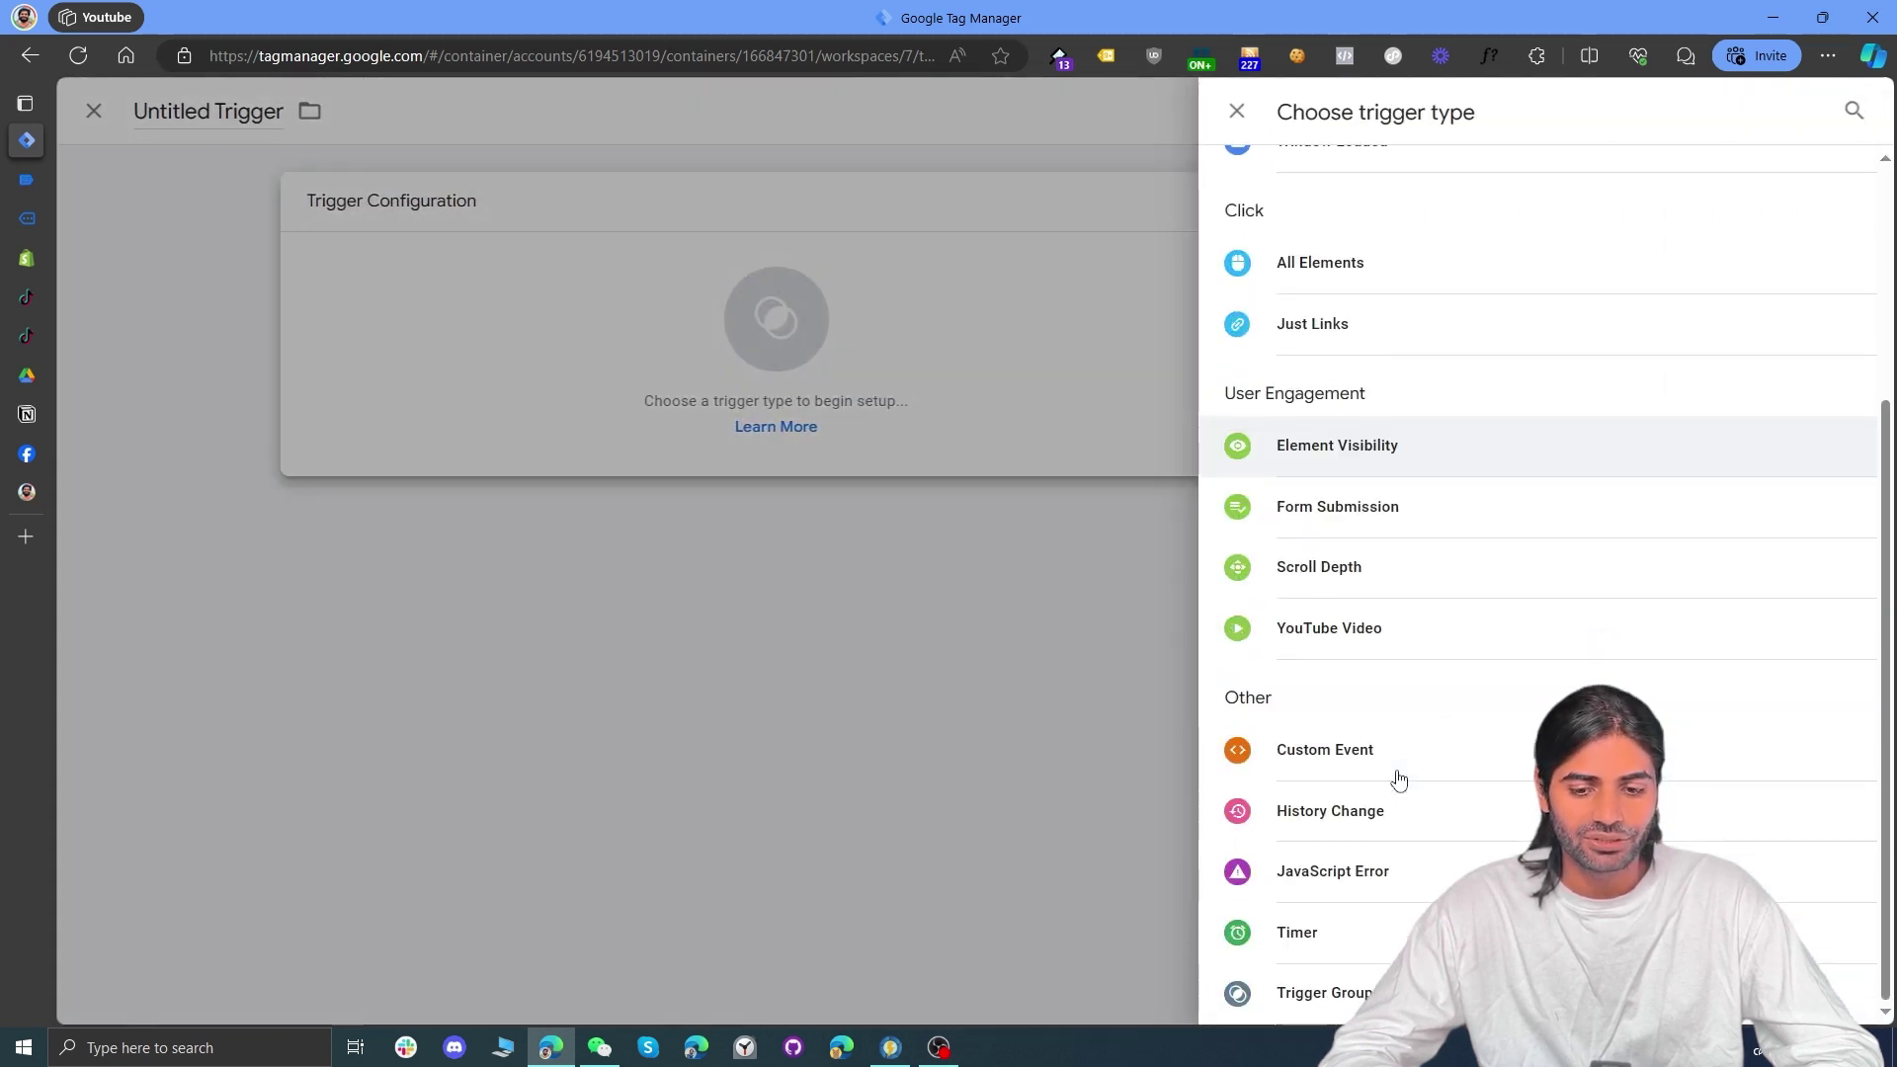
left_click(1342, 749)
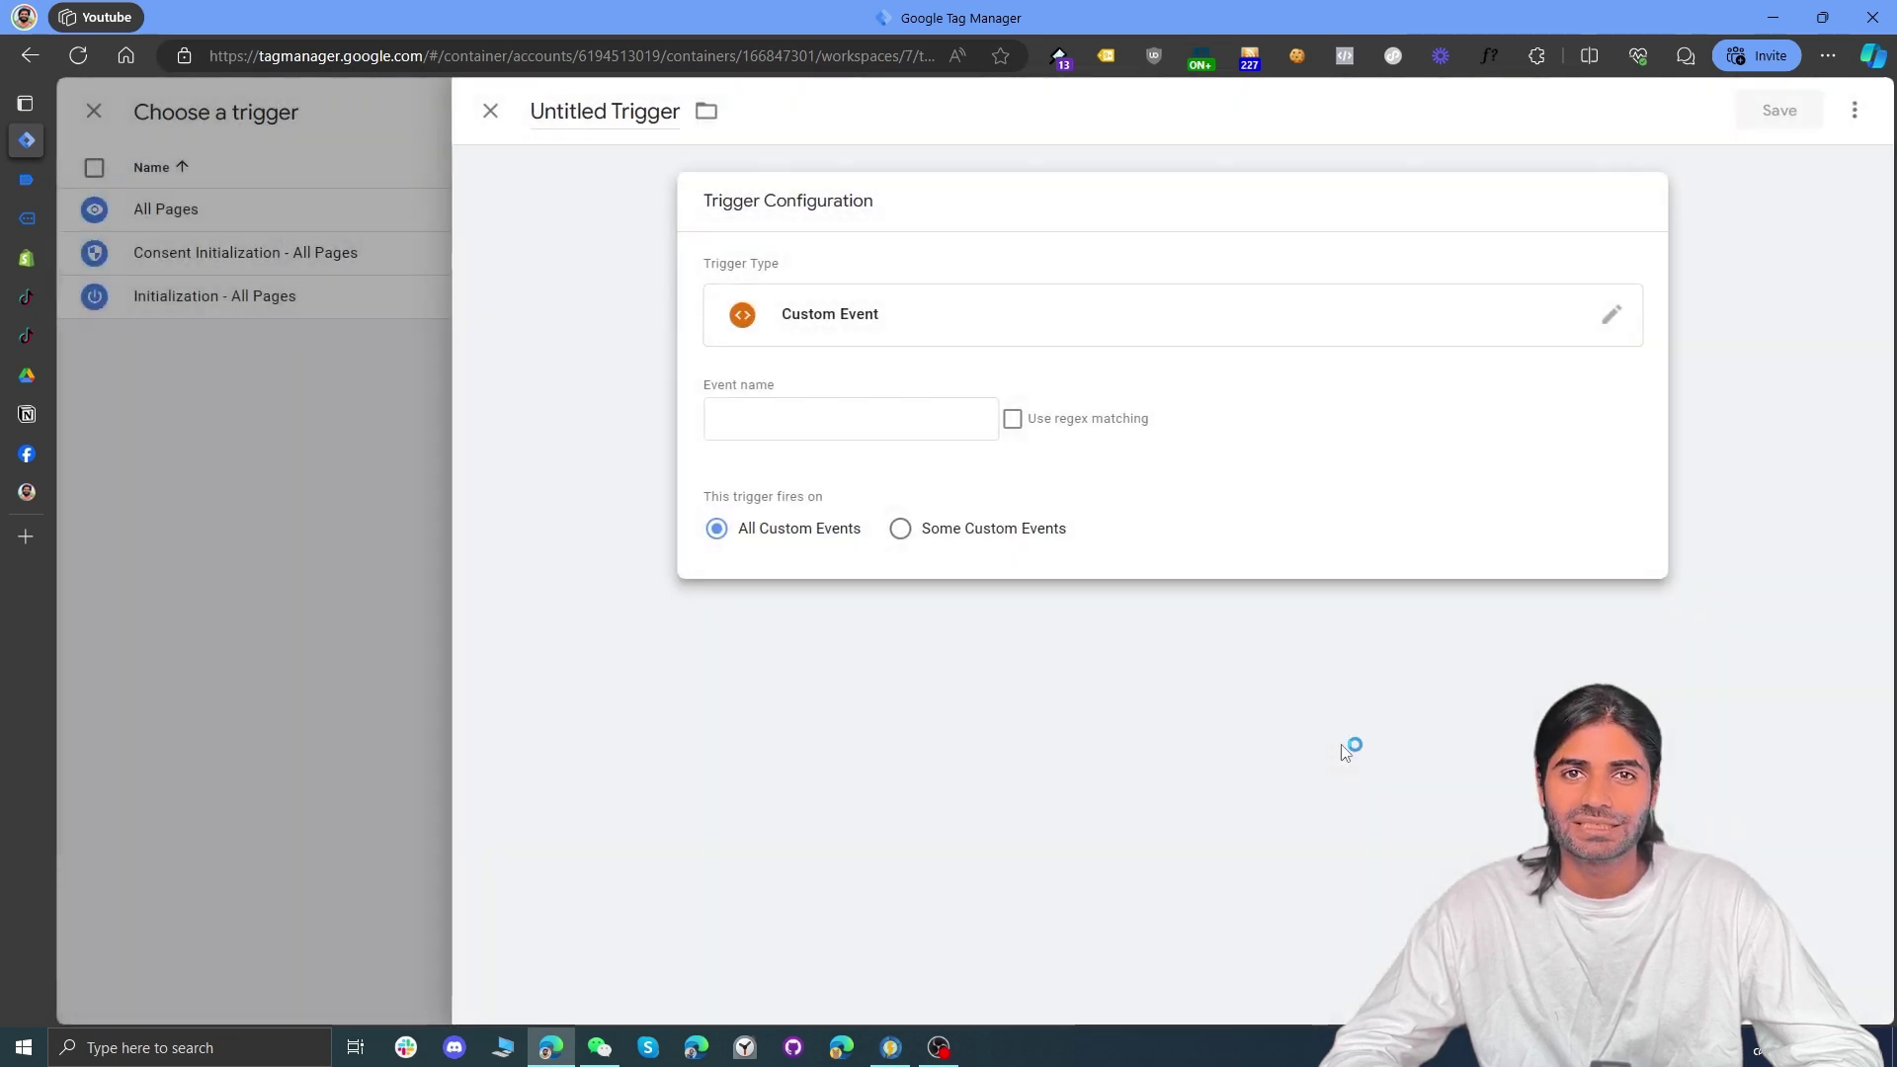
Step: Copy the event name custom_view_item from Tag Assistant and enter it as the trigger's event name
left_click(28, 227)
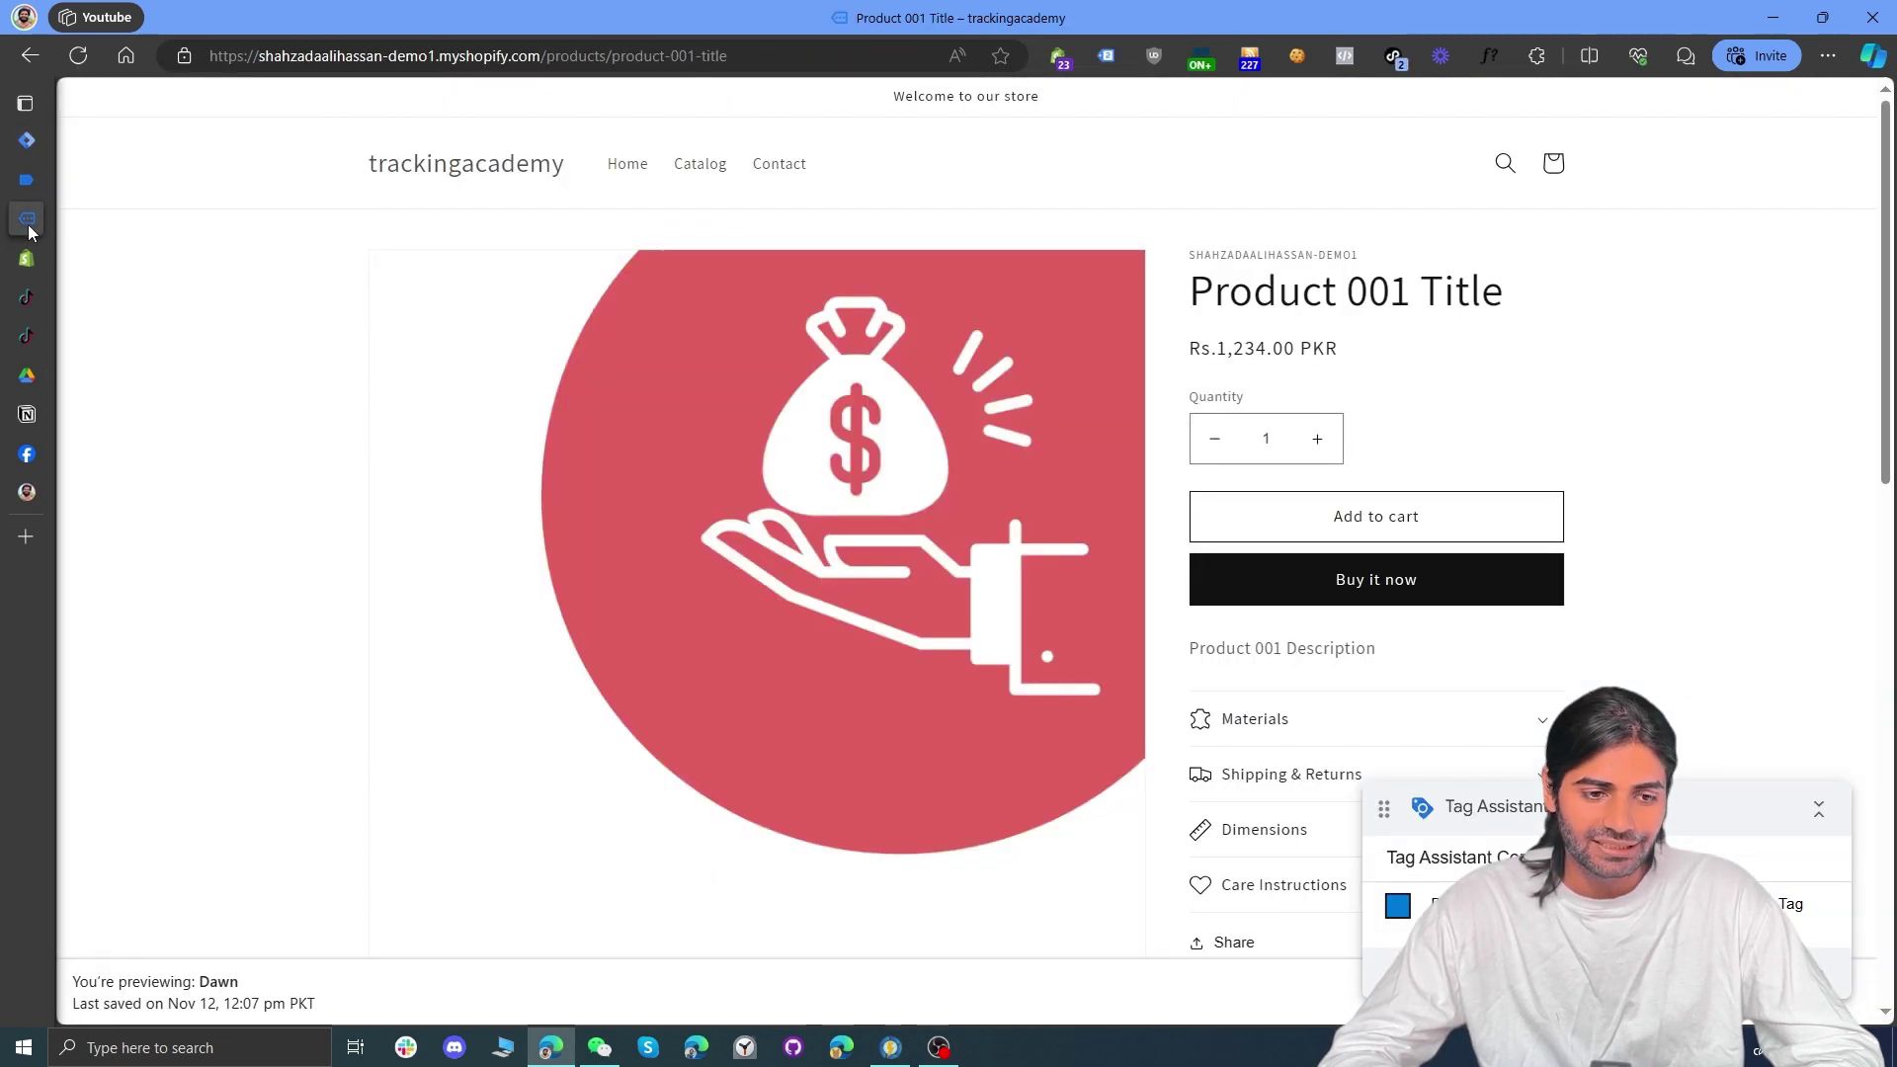
left_click(26, 179)
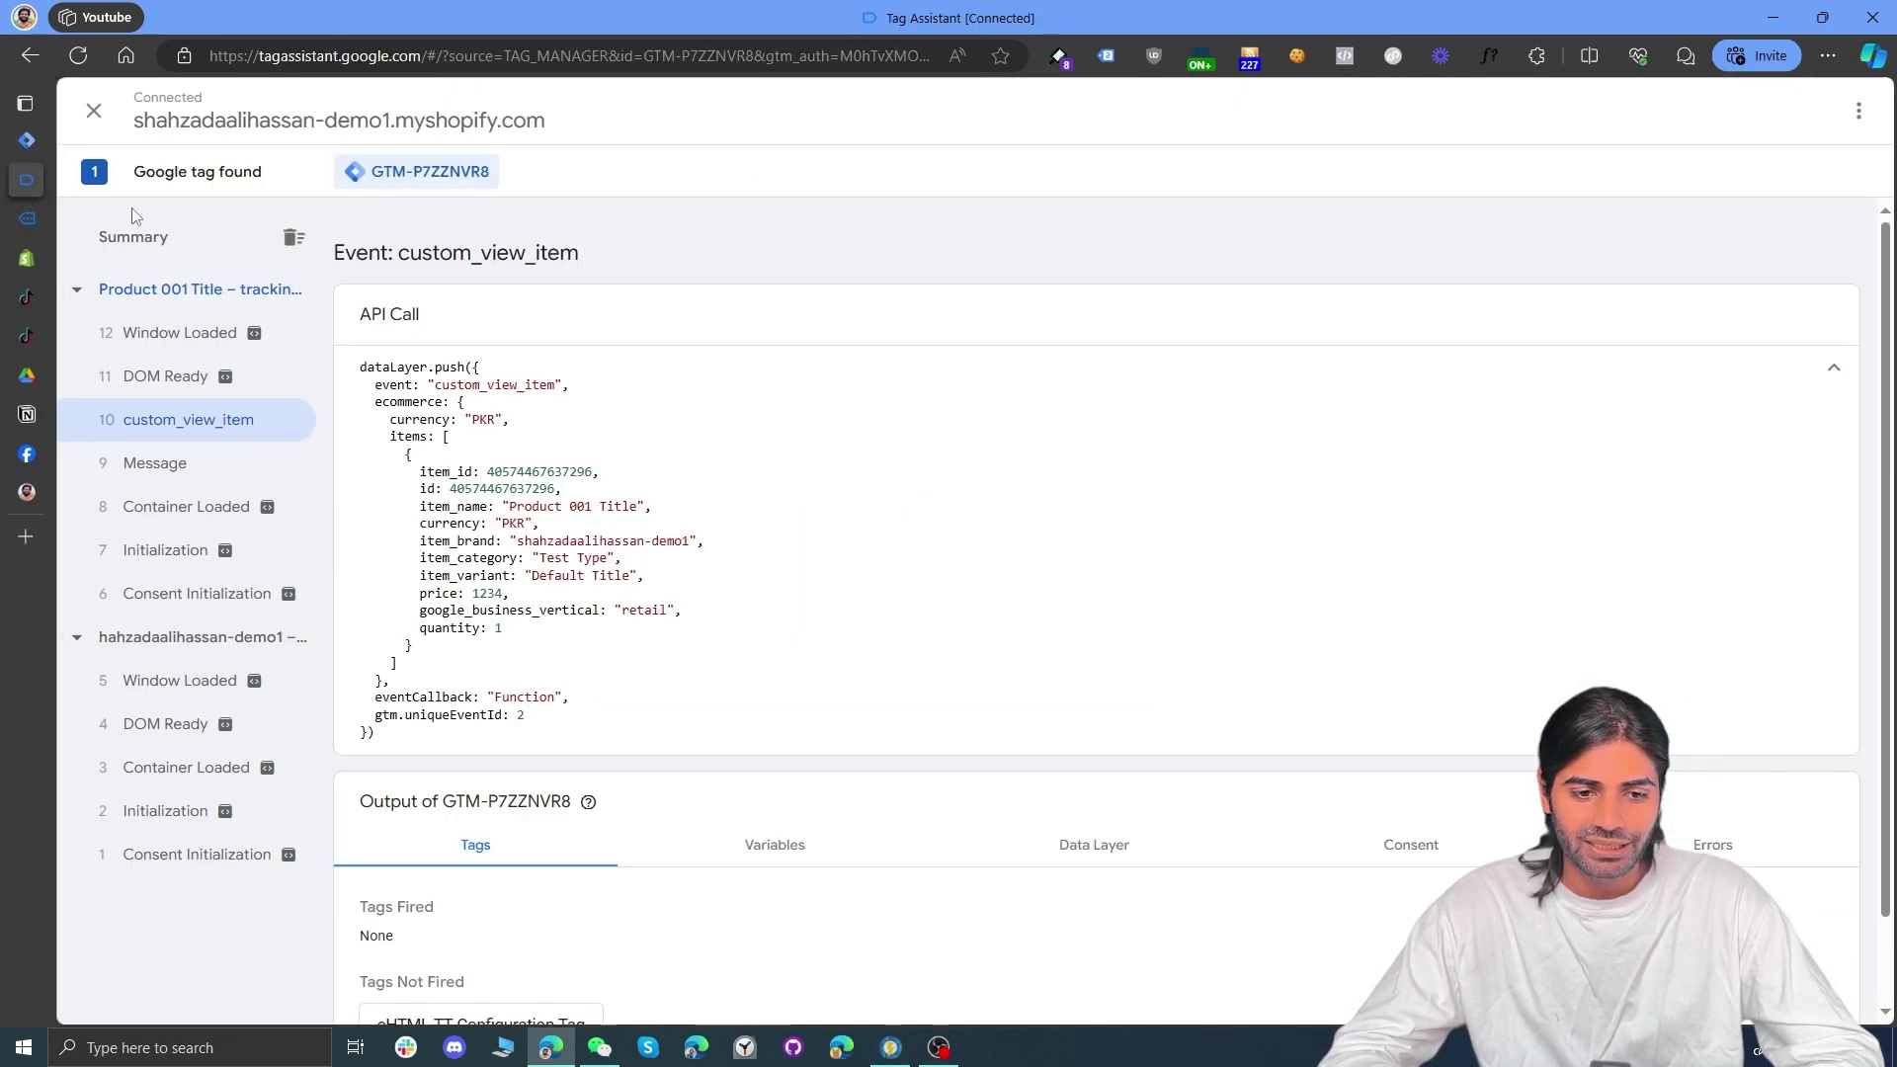
double_click(491, 256)
key("ctrl+c")
left_click(39, 139)
left_click(811, 425)
key("ctrl+v")
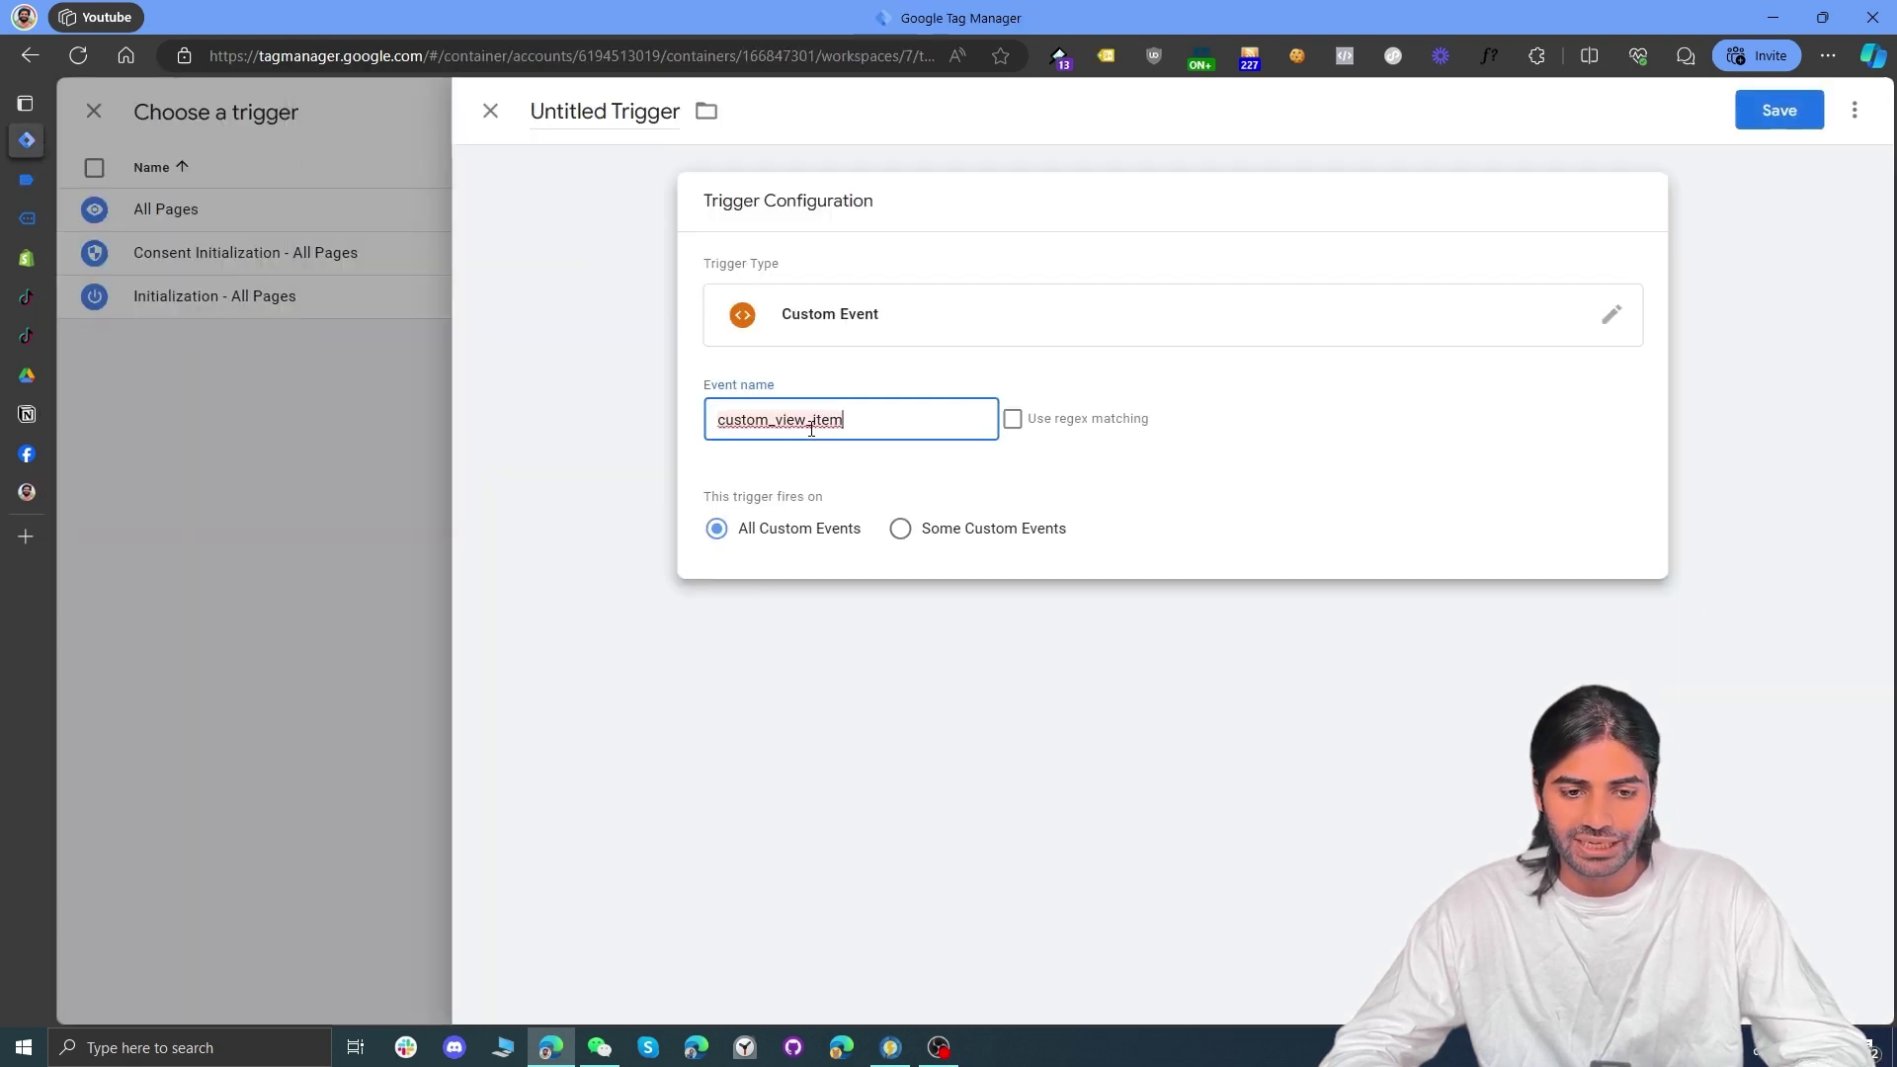
Step: Name the trigger "CE custom_view_item" and save it to the tag
left_click(597, 127)
type("CE")
key("ctrl+v")
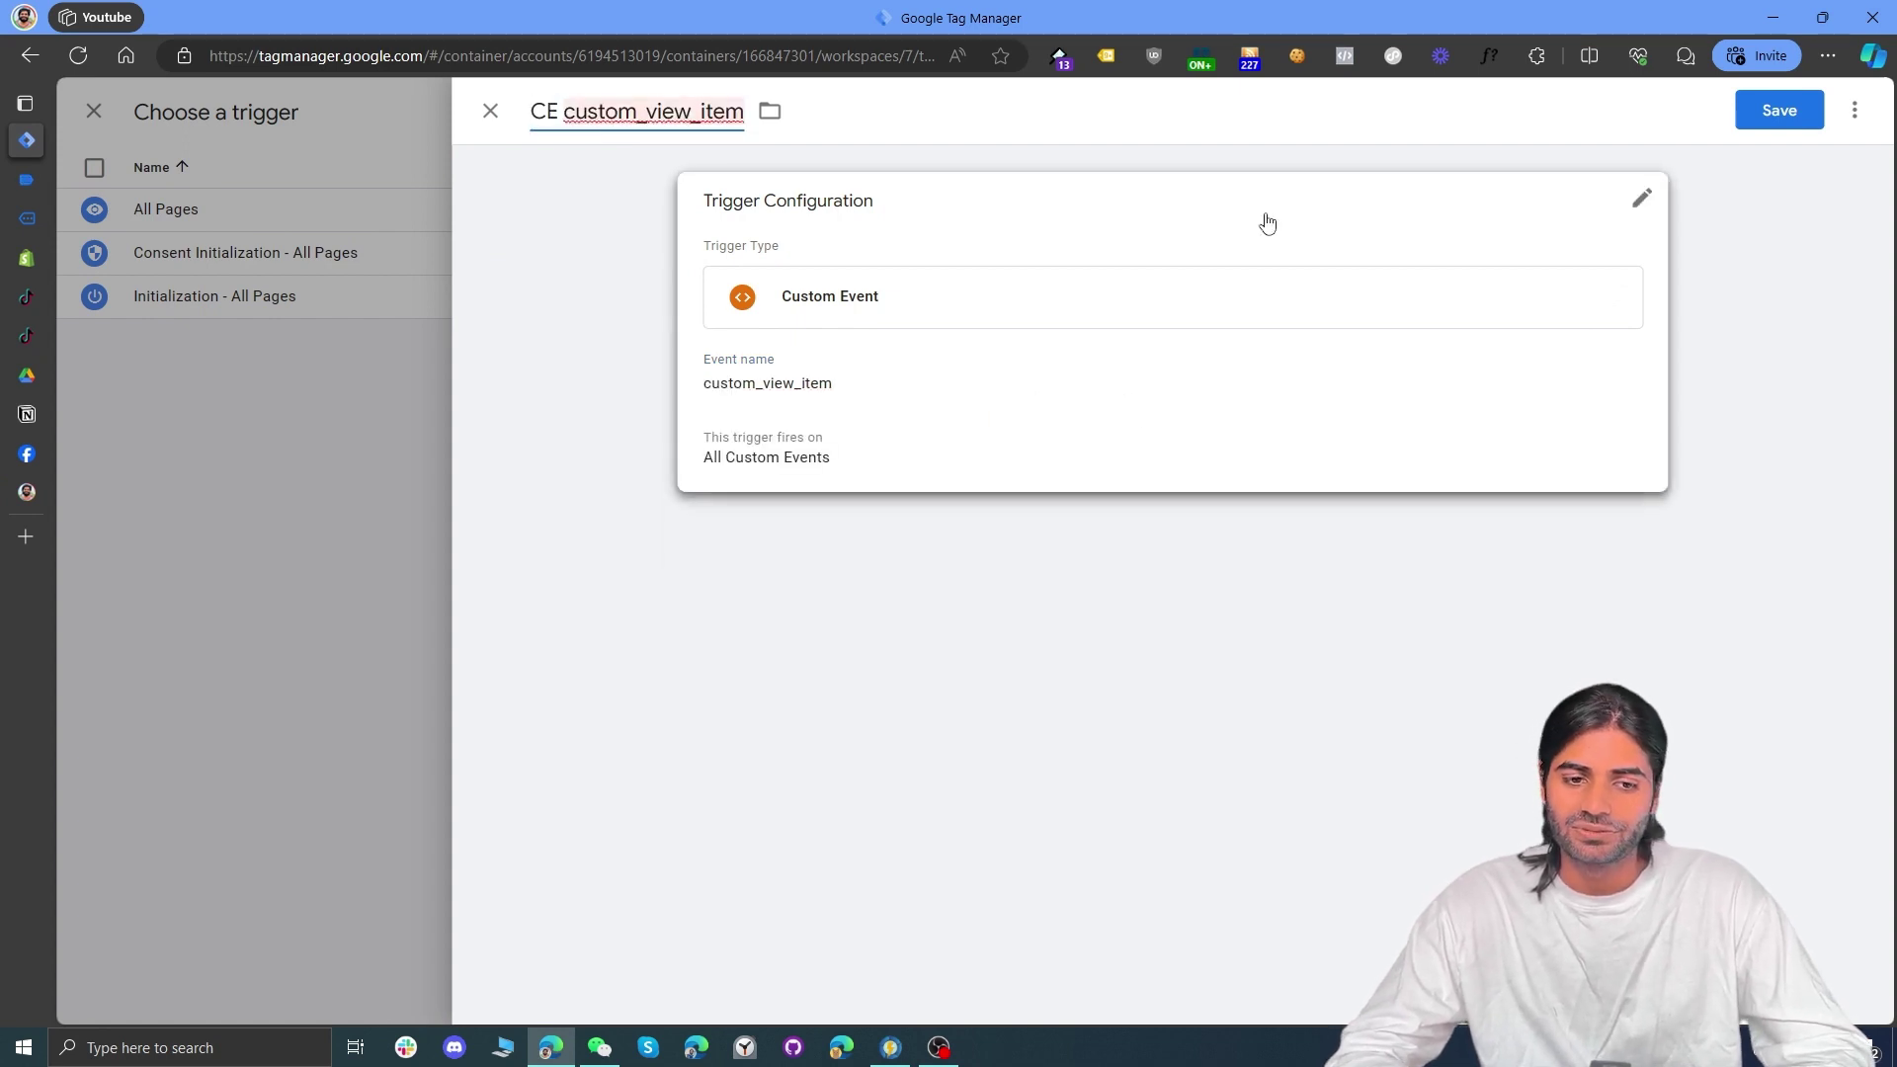
left_click(1741, 123)
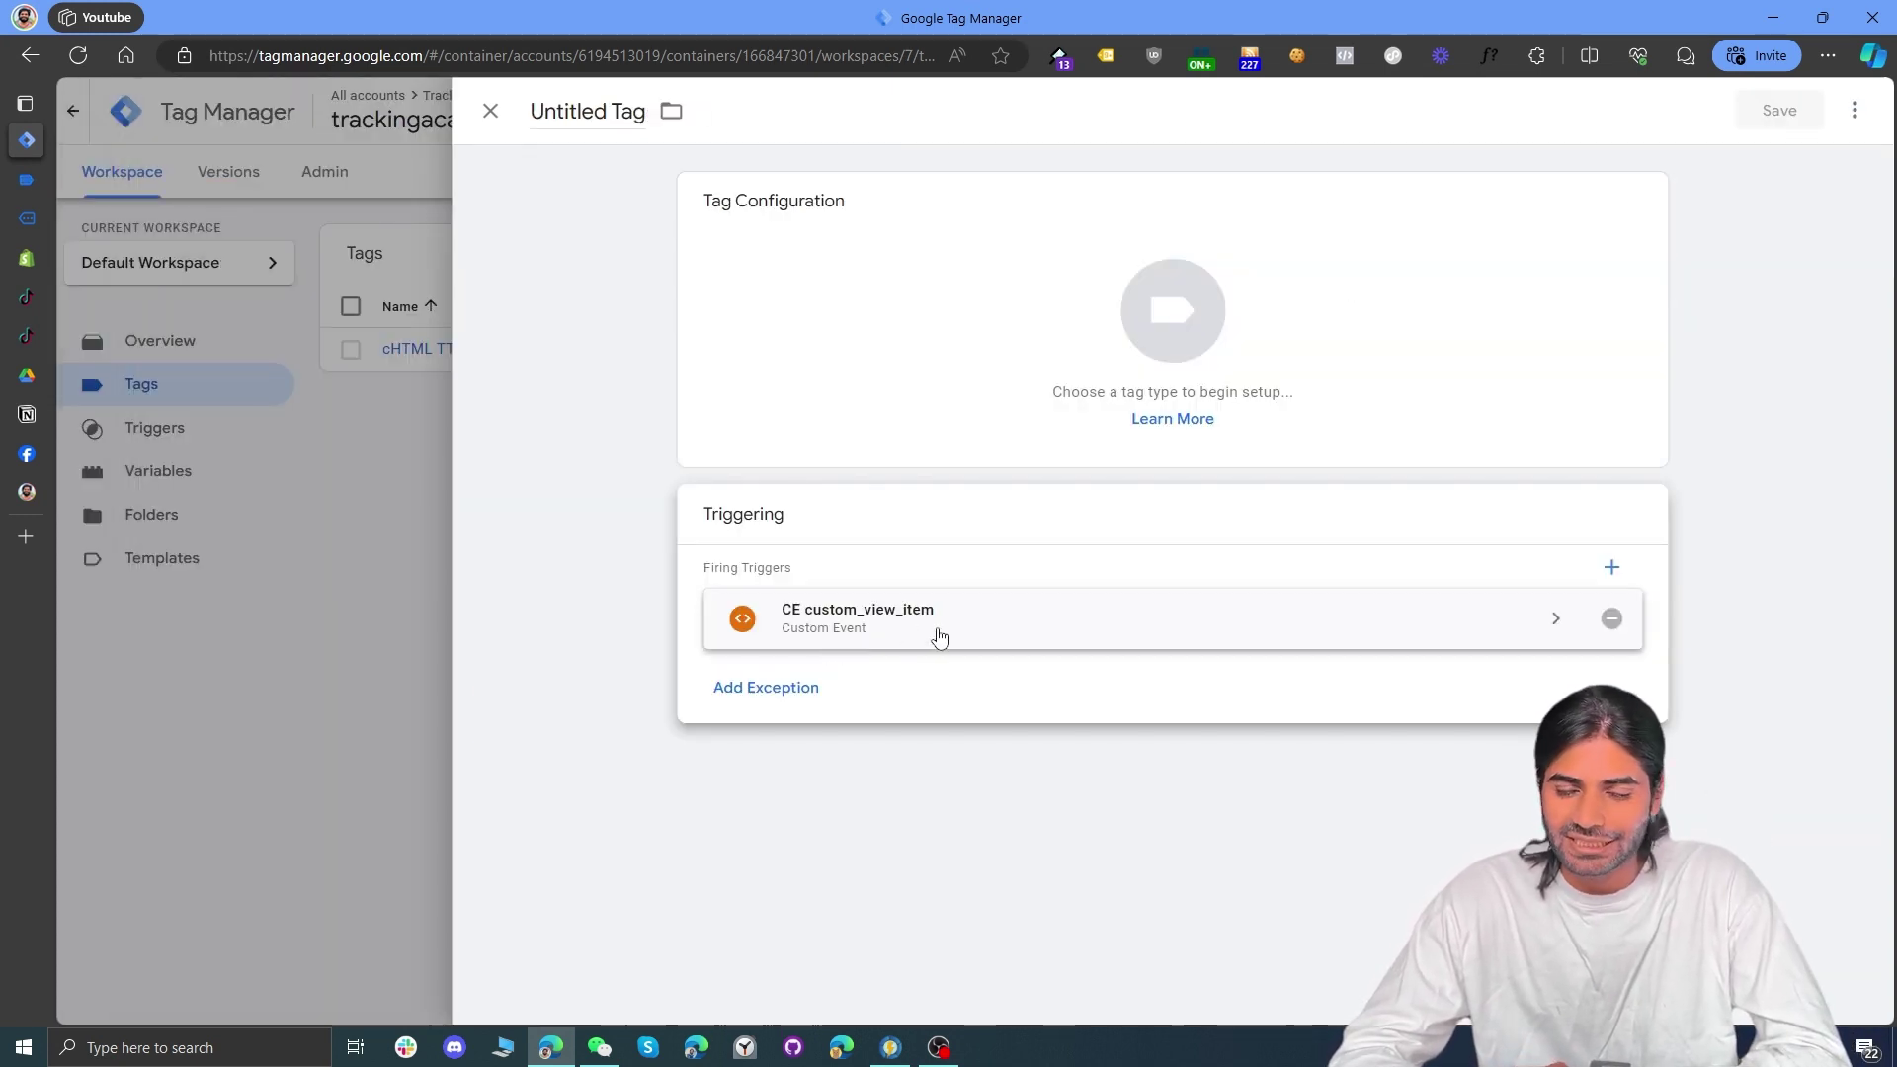
Step: Set the tag type to TikTok Pixel with {{TT Pixel ID}} as the Pixel ID and ViewContent as the trigger event
left_click(834, 358)
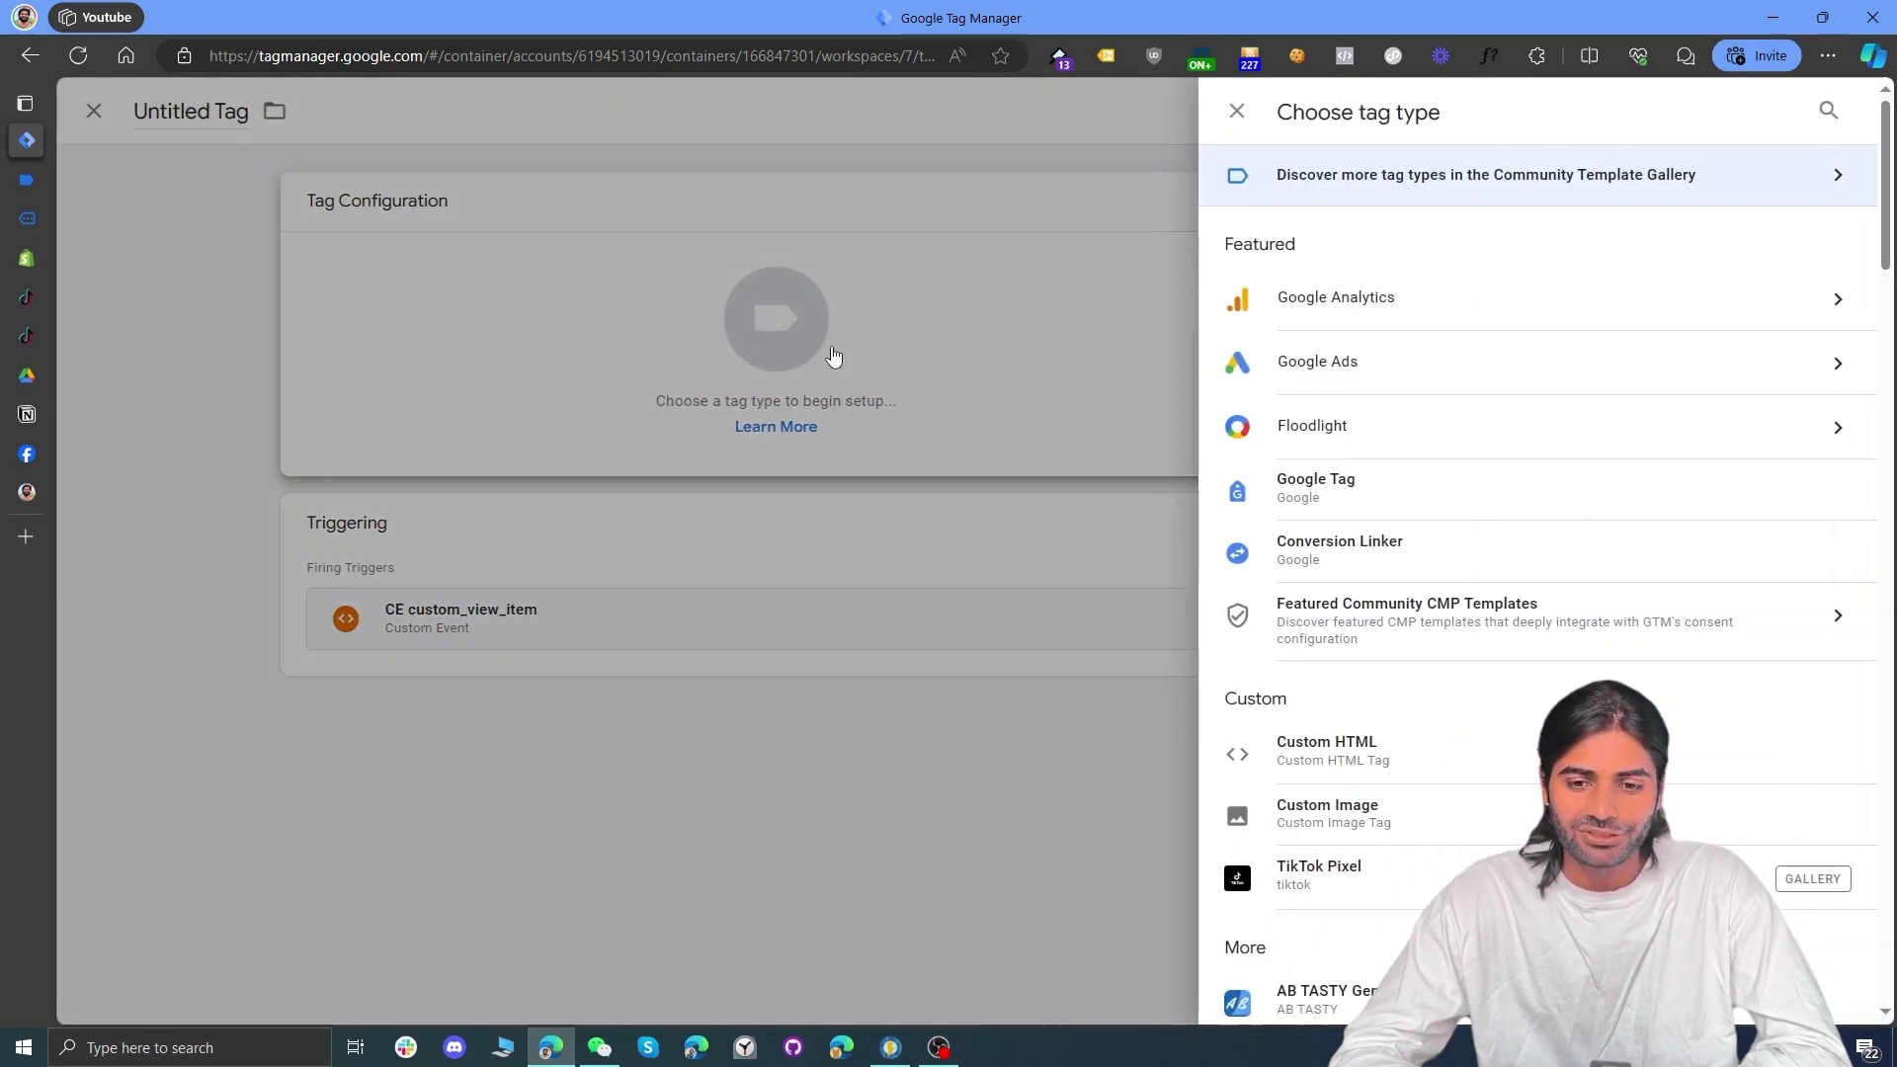
left_click(1443, 874)
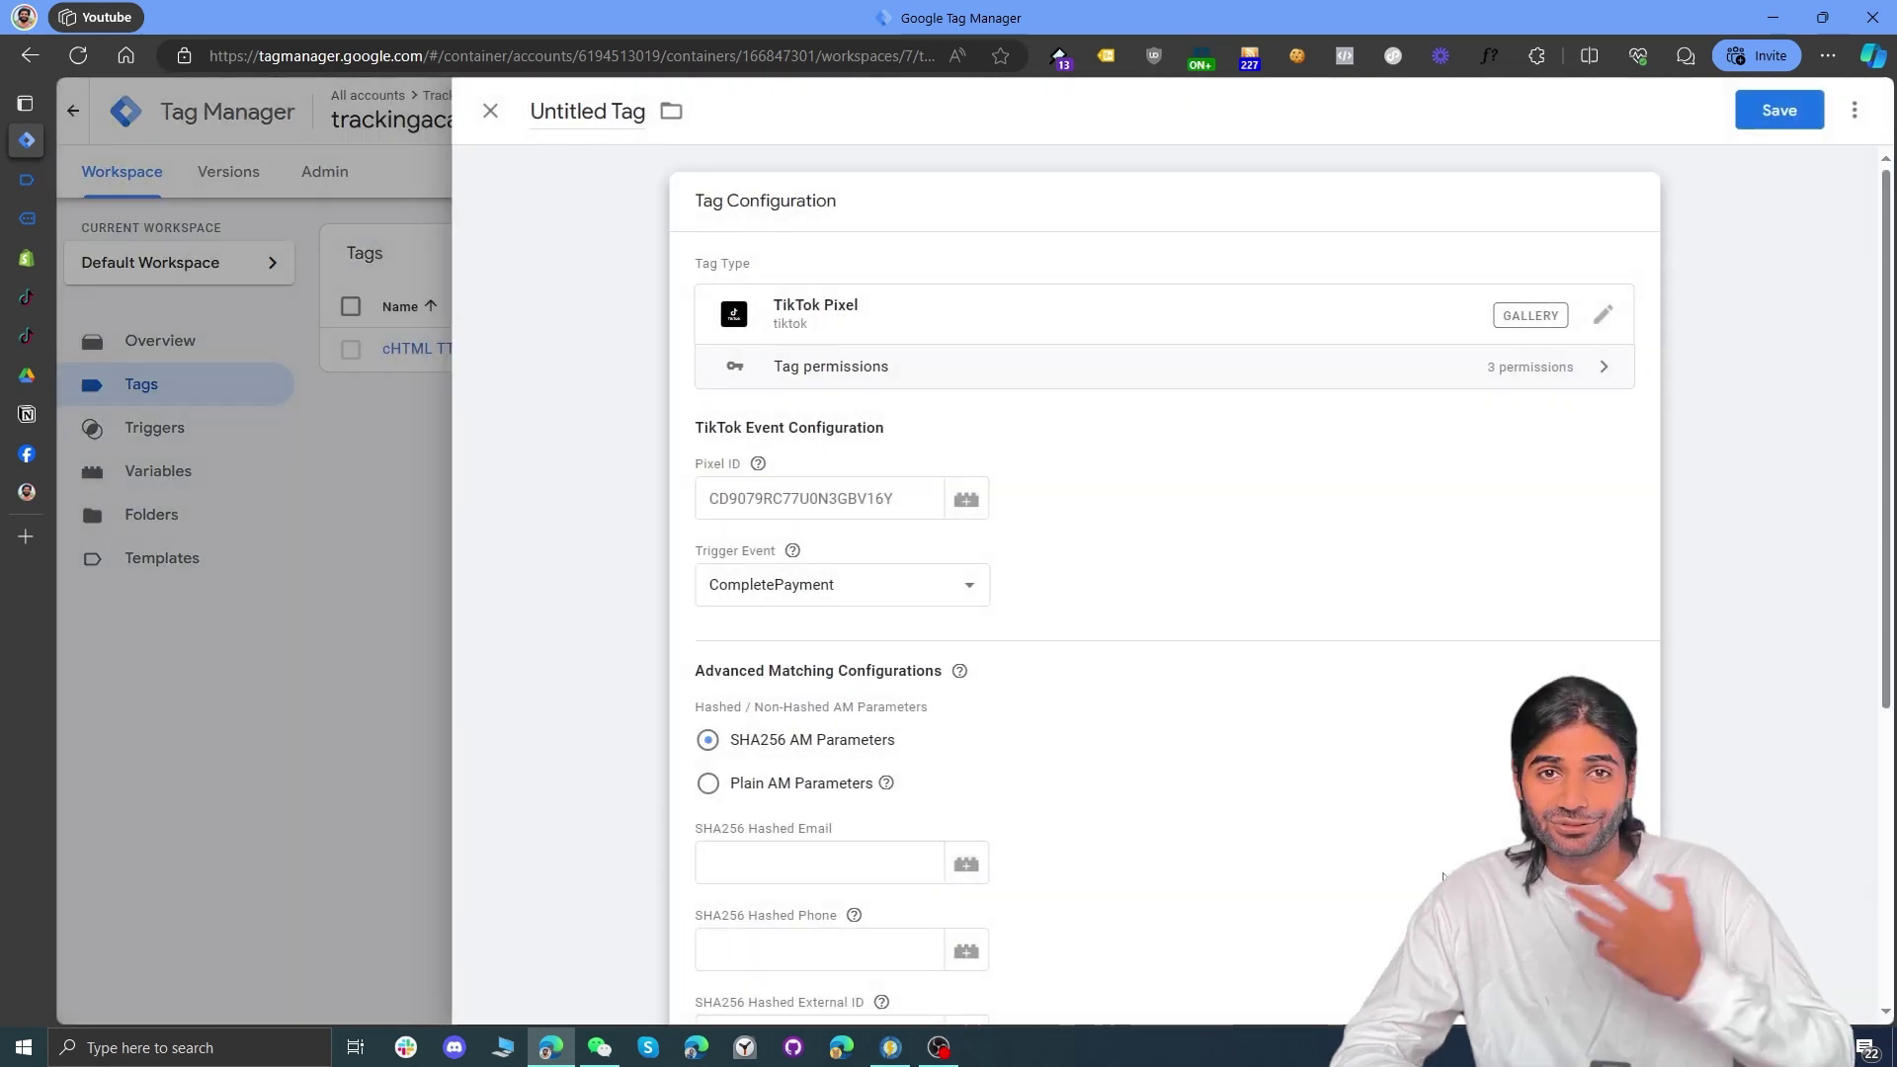
mouse_move(781, 514)
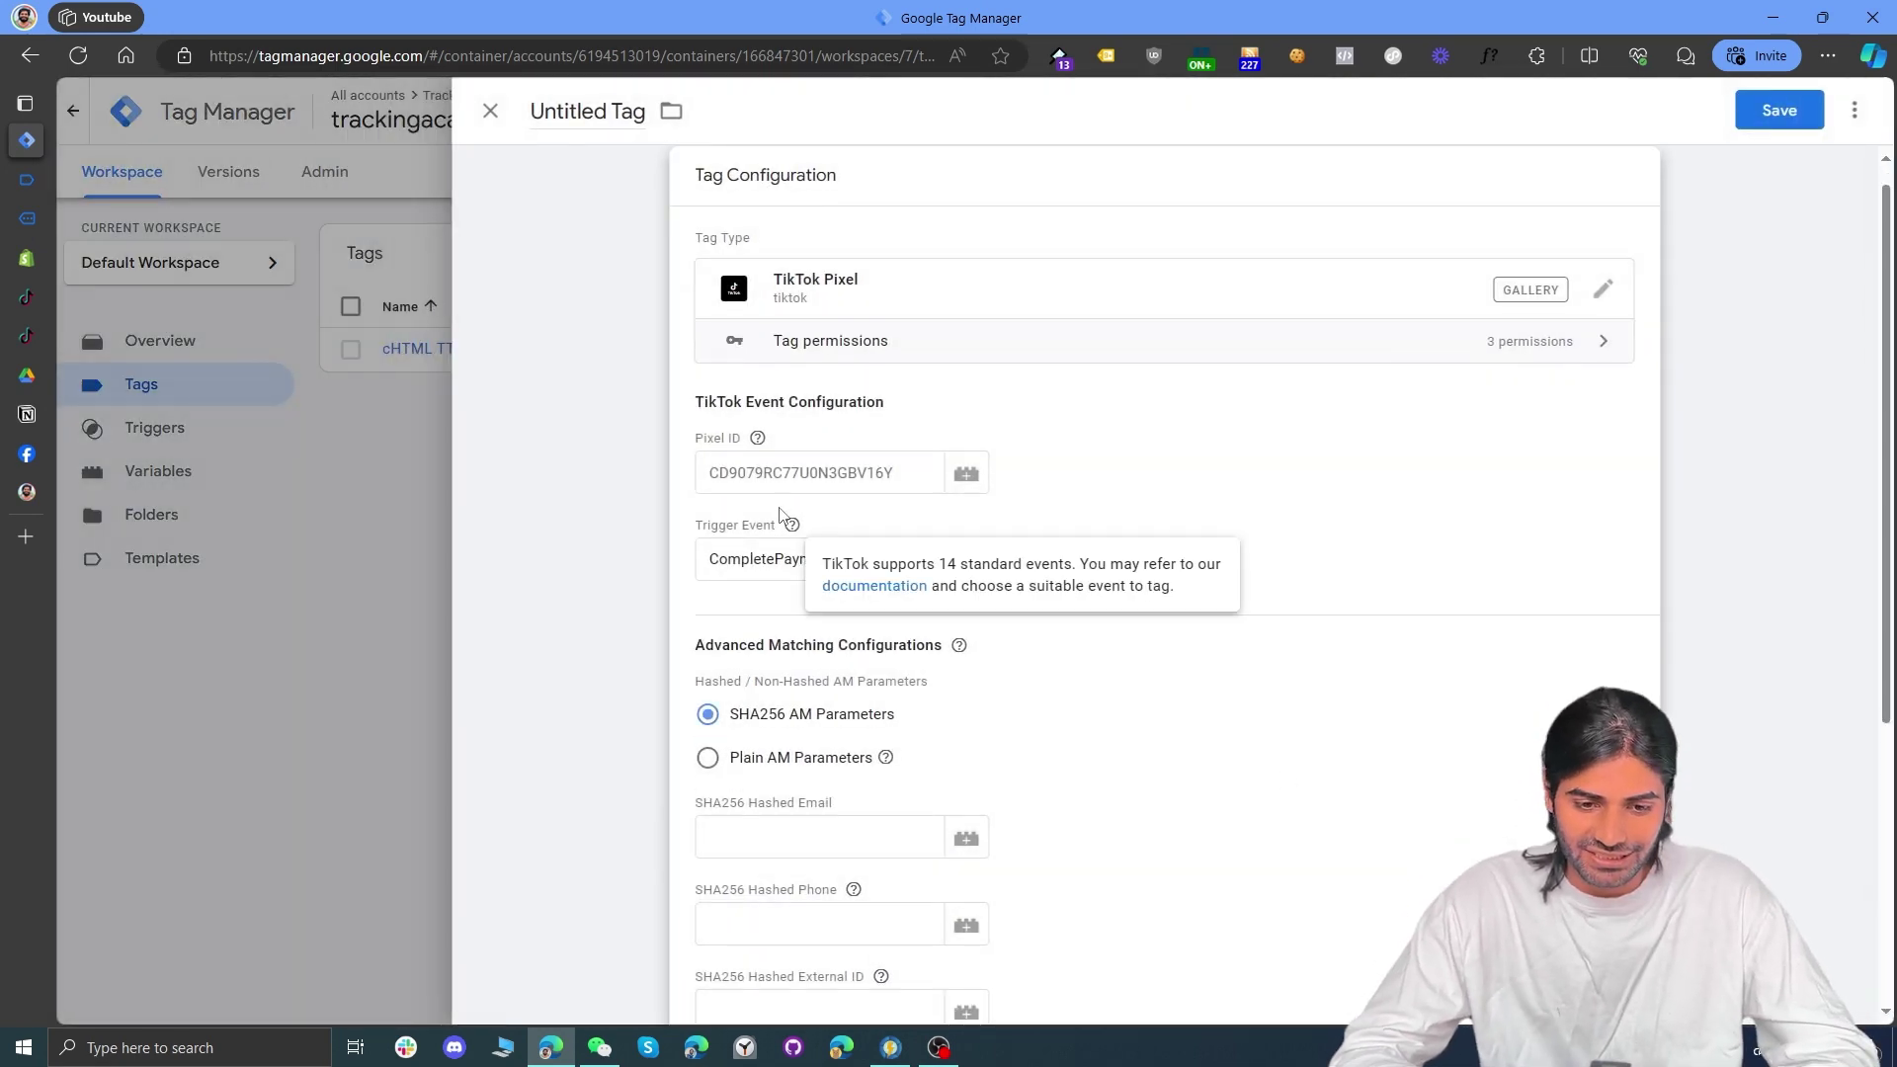
left_click(967, 473)
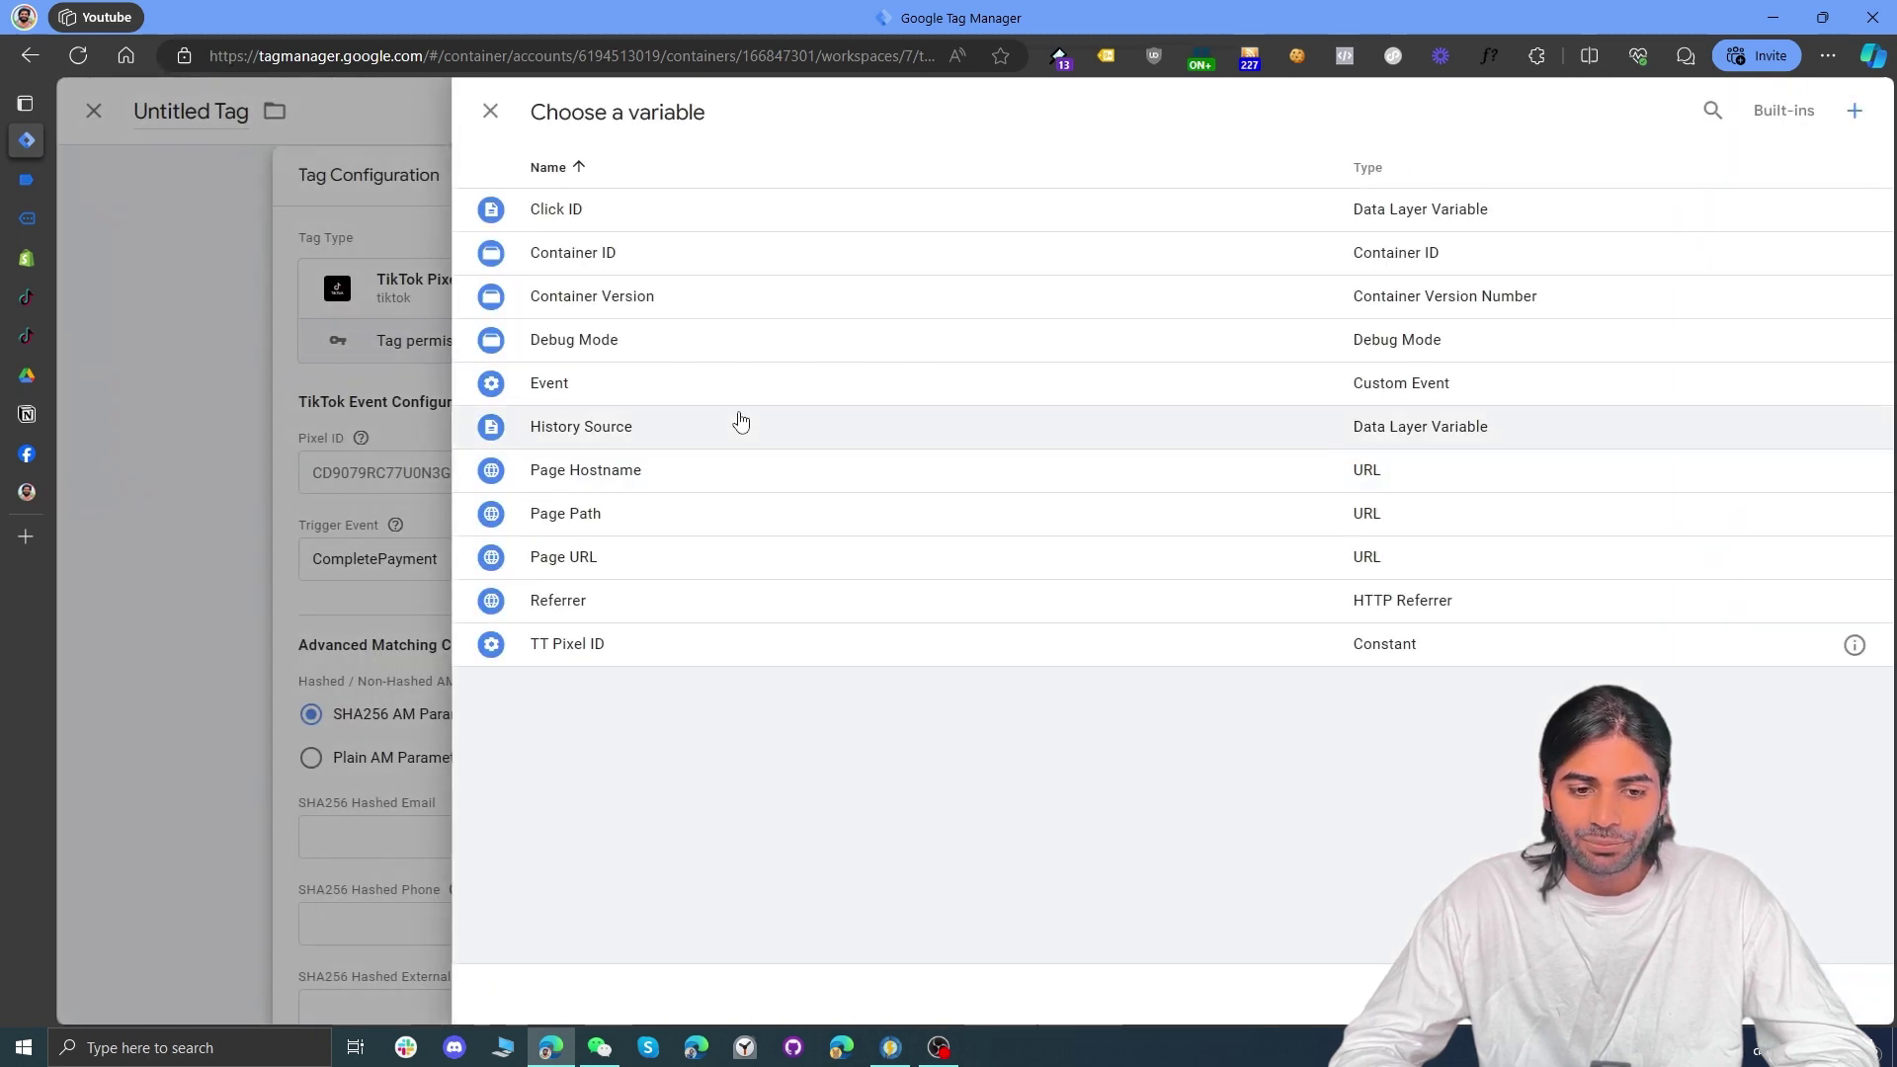
left_click(597, 643)
scroll(597, 643, "down", 1)
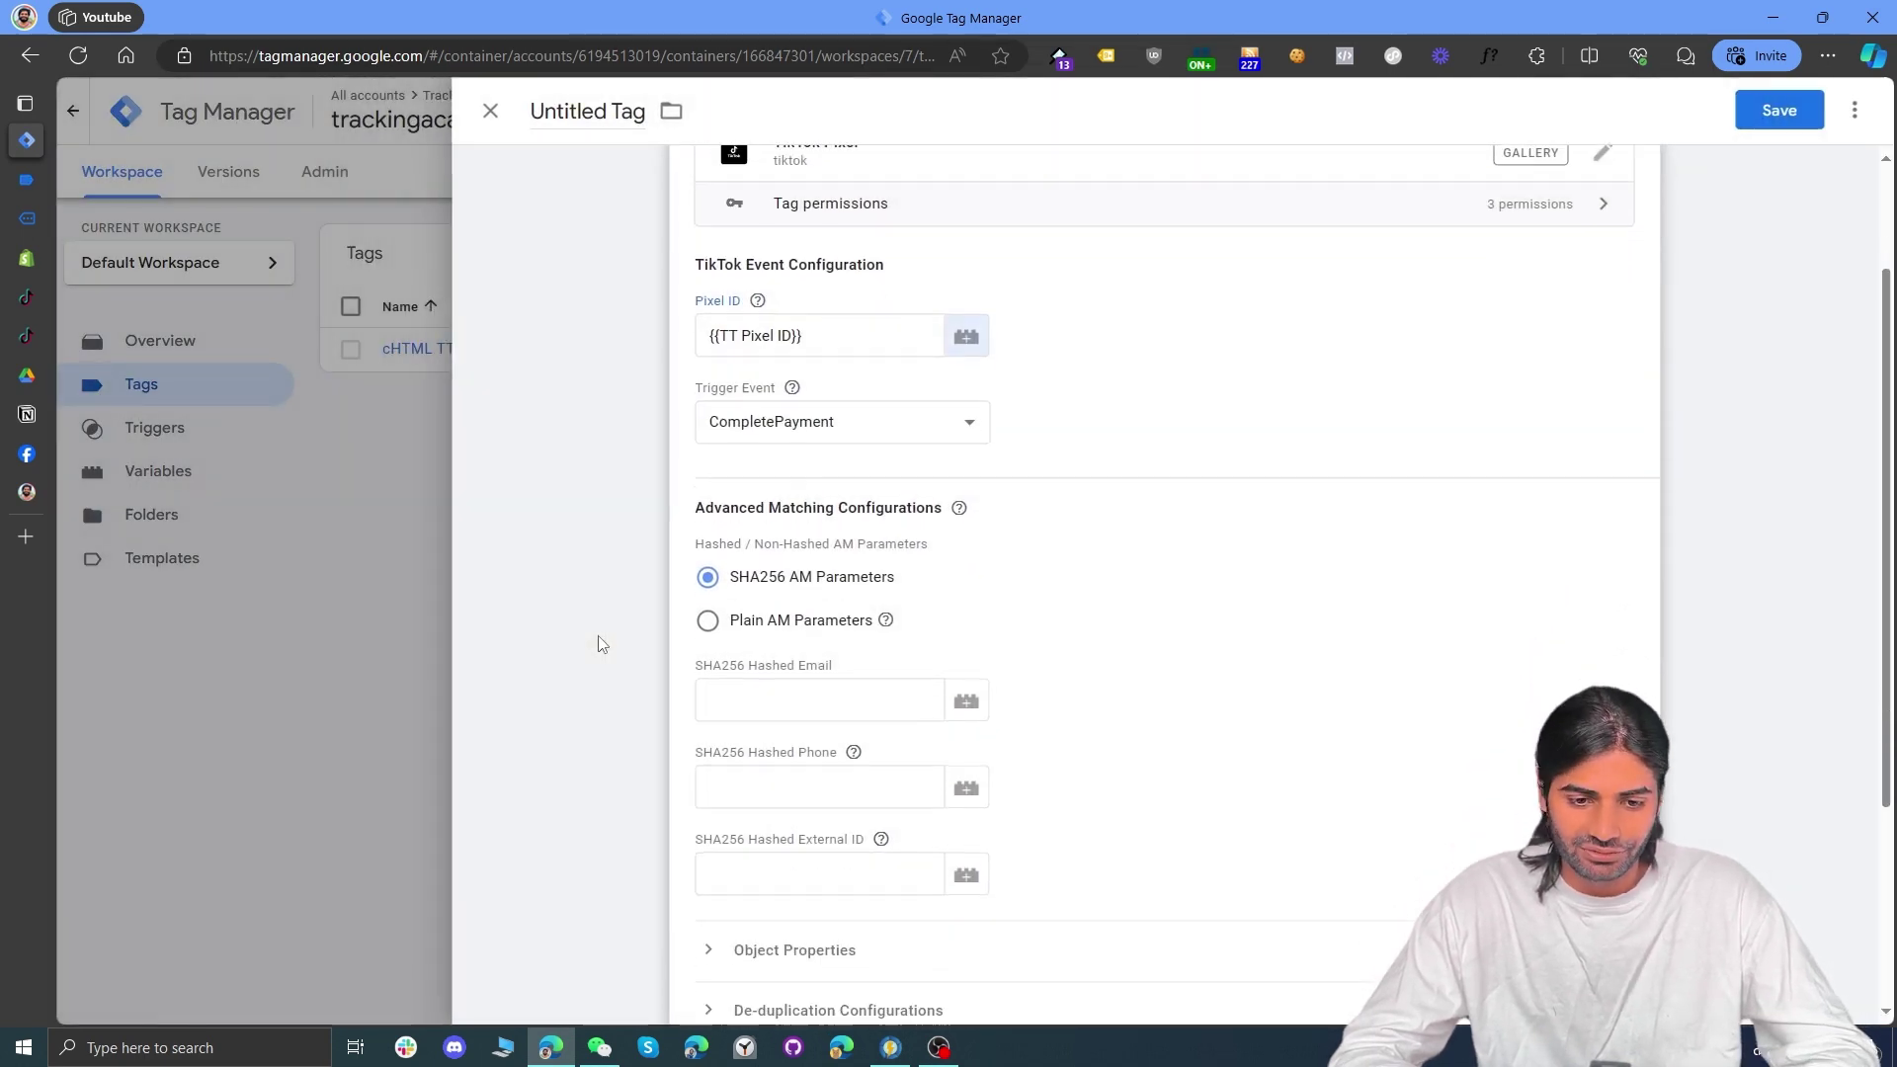
left_click(907, 428)
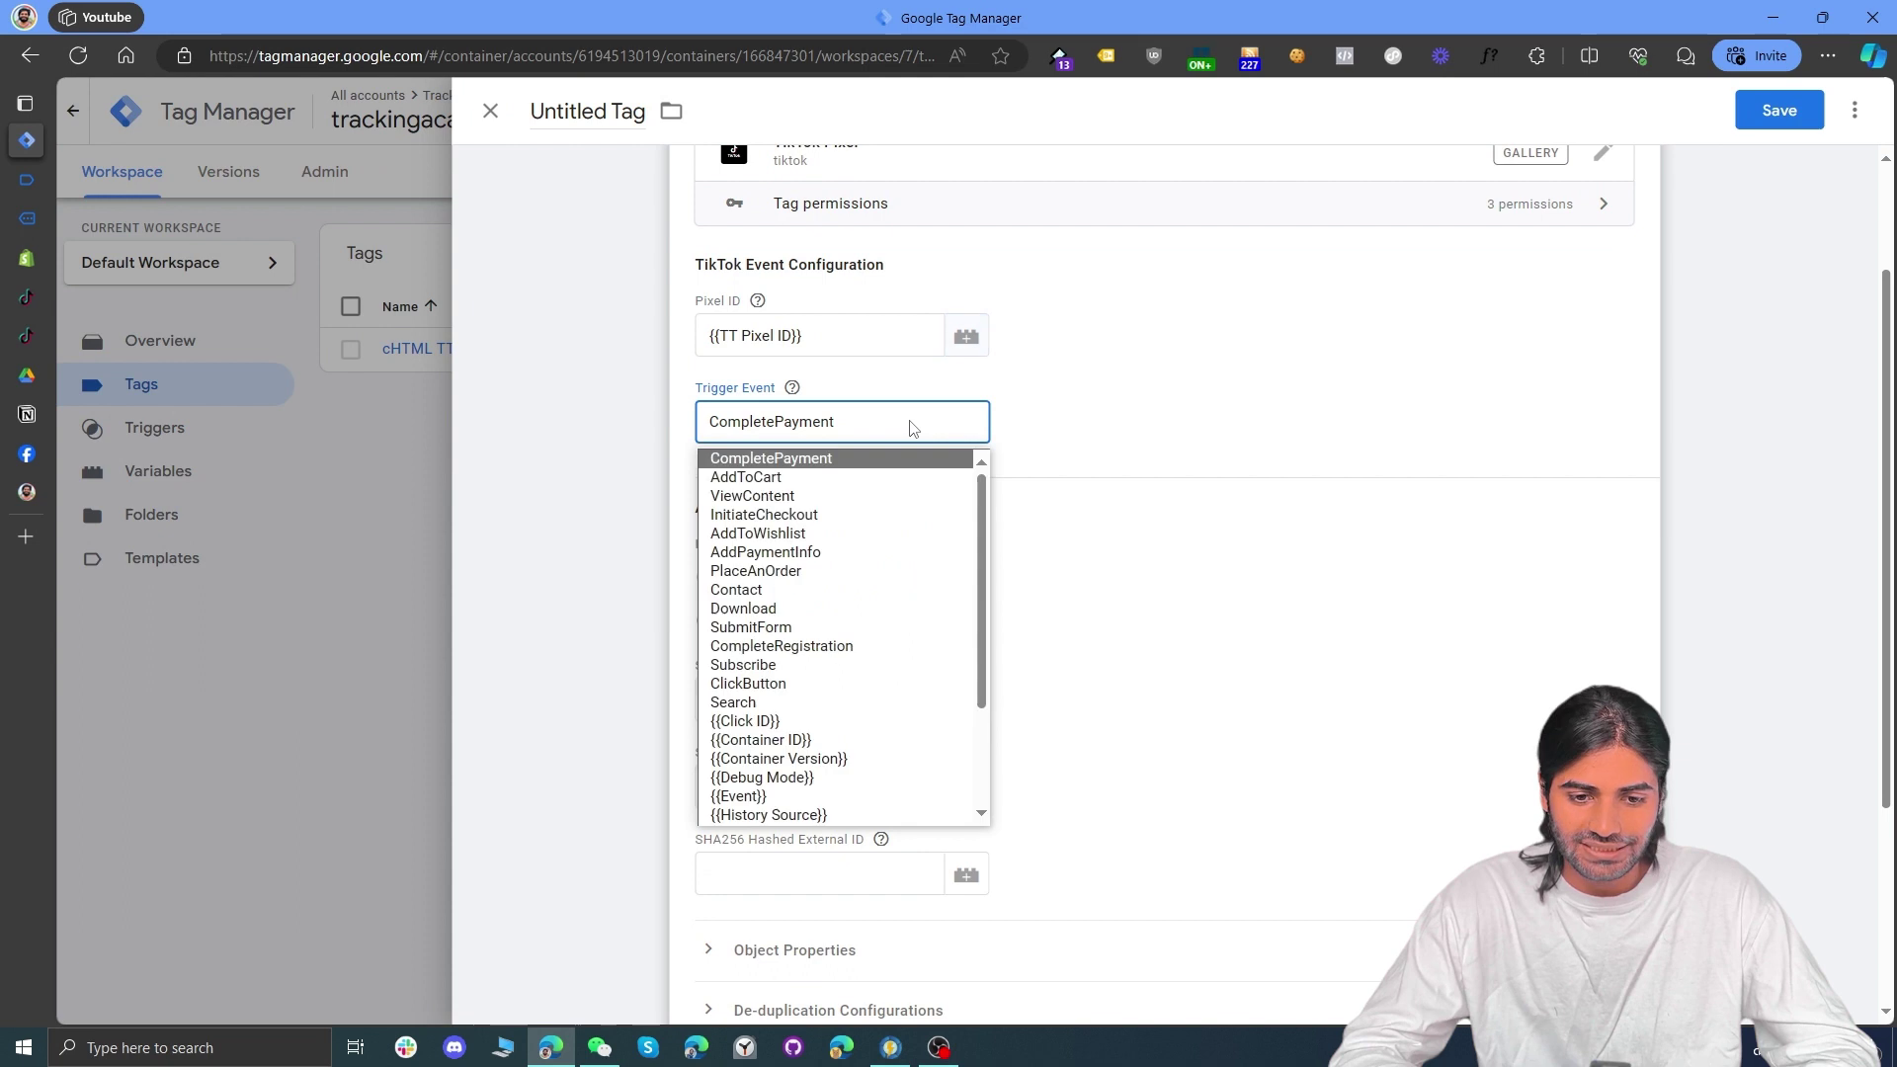
left_click(864, 495)
Step: Expand the tag's Object Properties and review the Google Analytics e-commerce data layer options
scroll(881, 436, "down", 2)
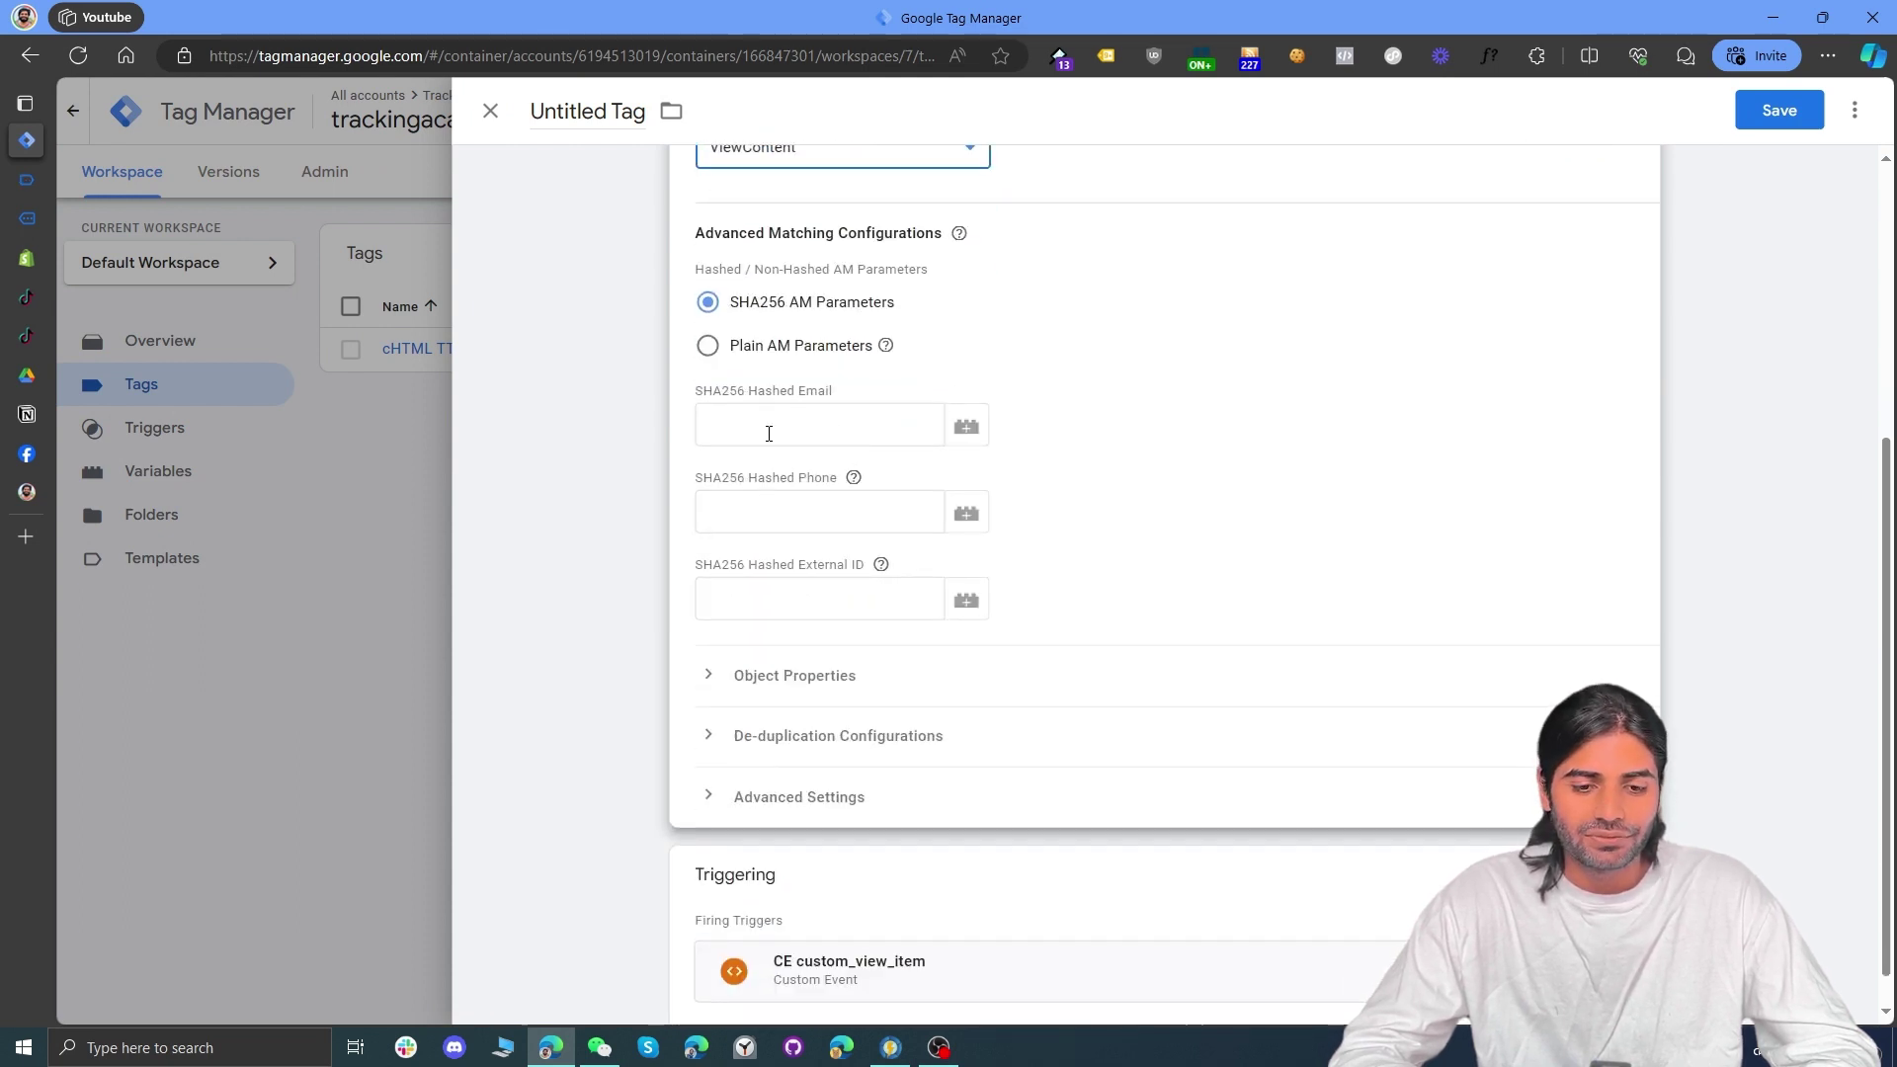
left_click(710, 678)
scroll(710, 678, "down", 3)
scroll(780, 662, "up", 3)
left_click(852, 642)
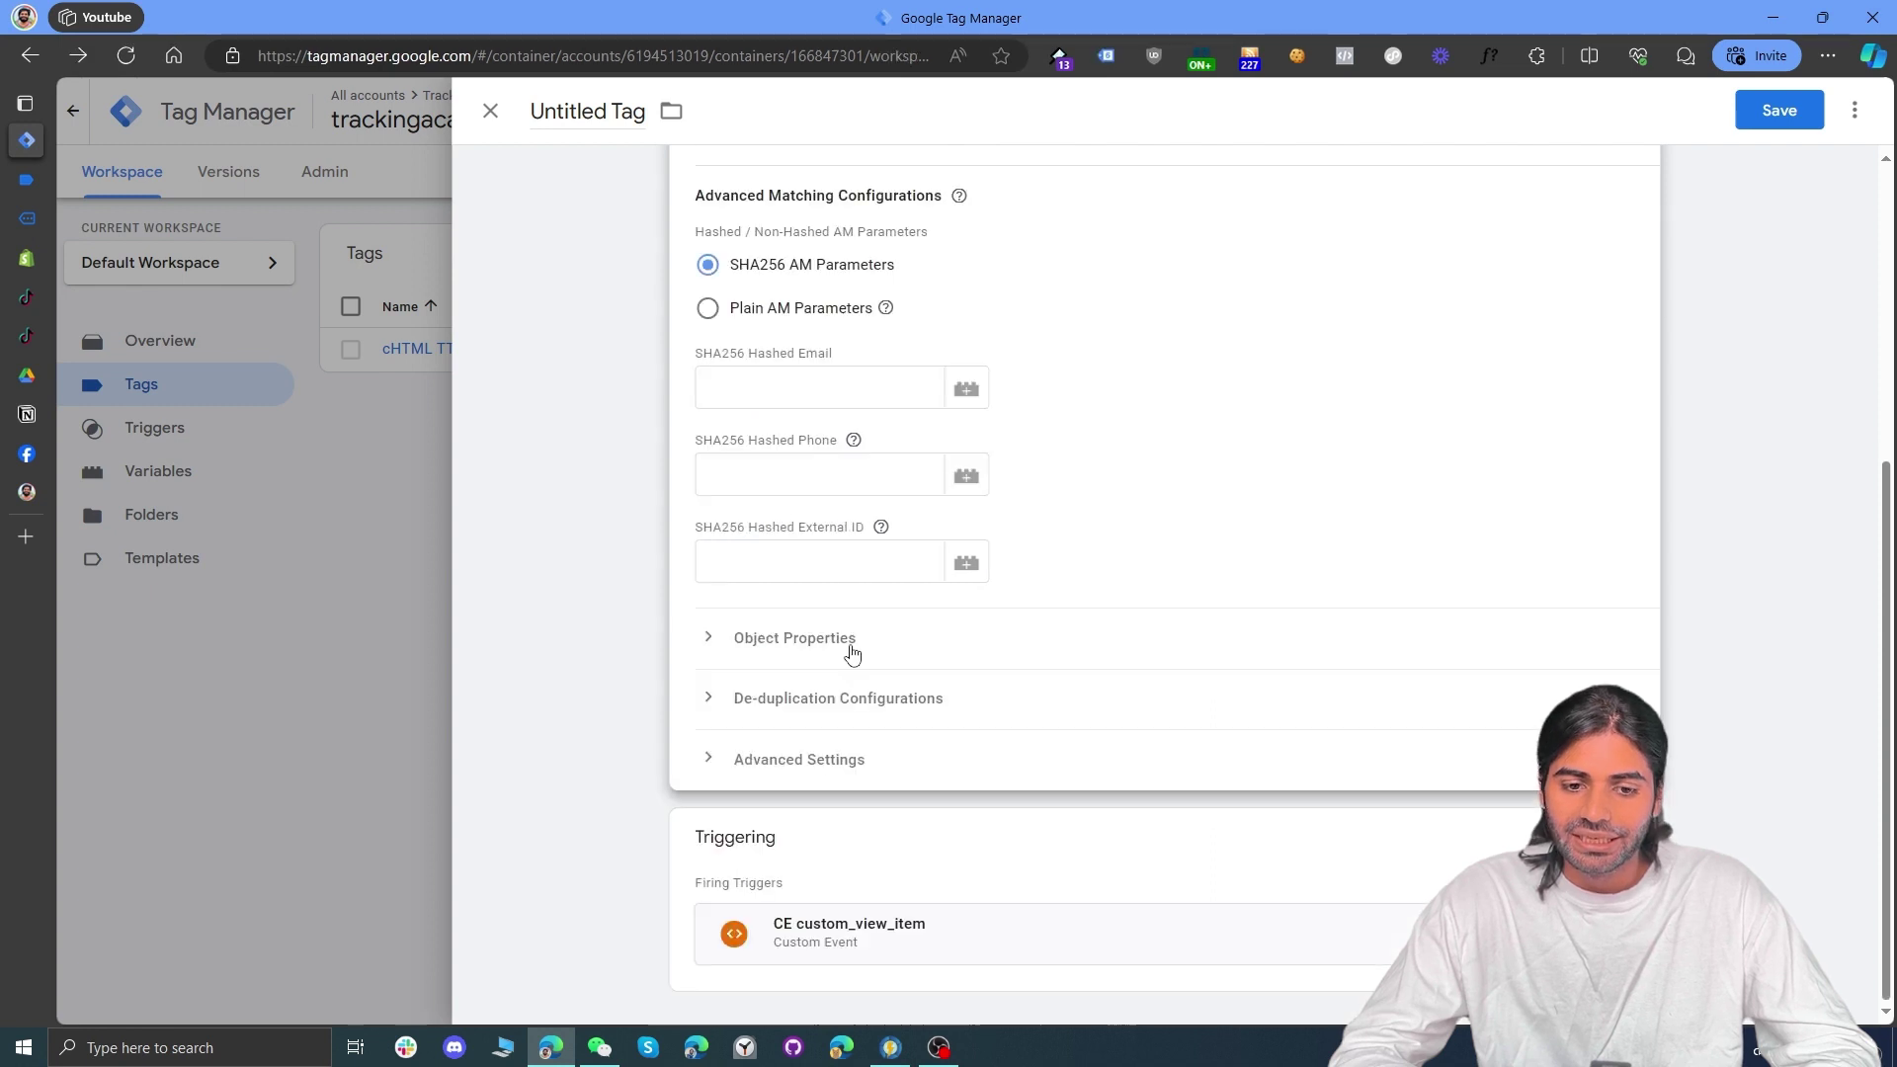
left_click(852, 647)
scroll(852, 651, "down", 2)
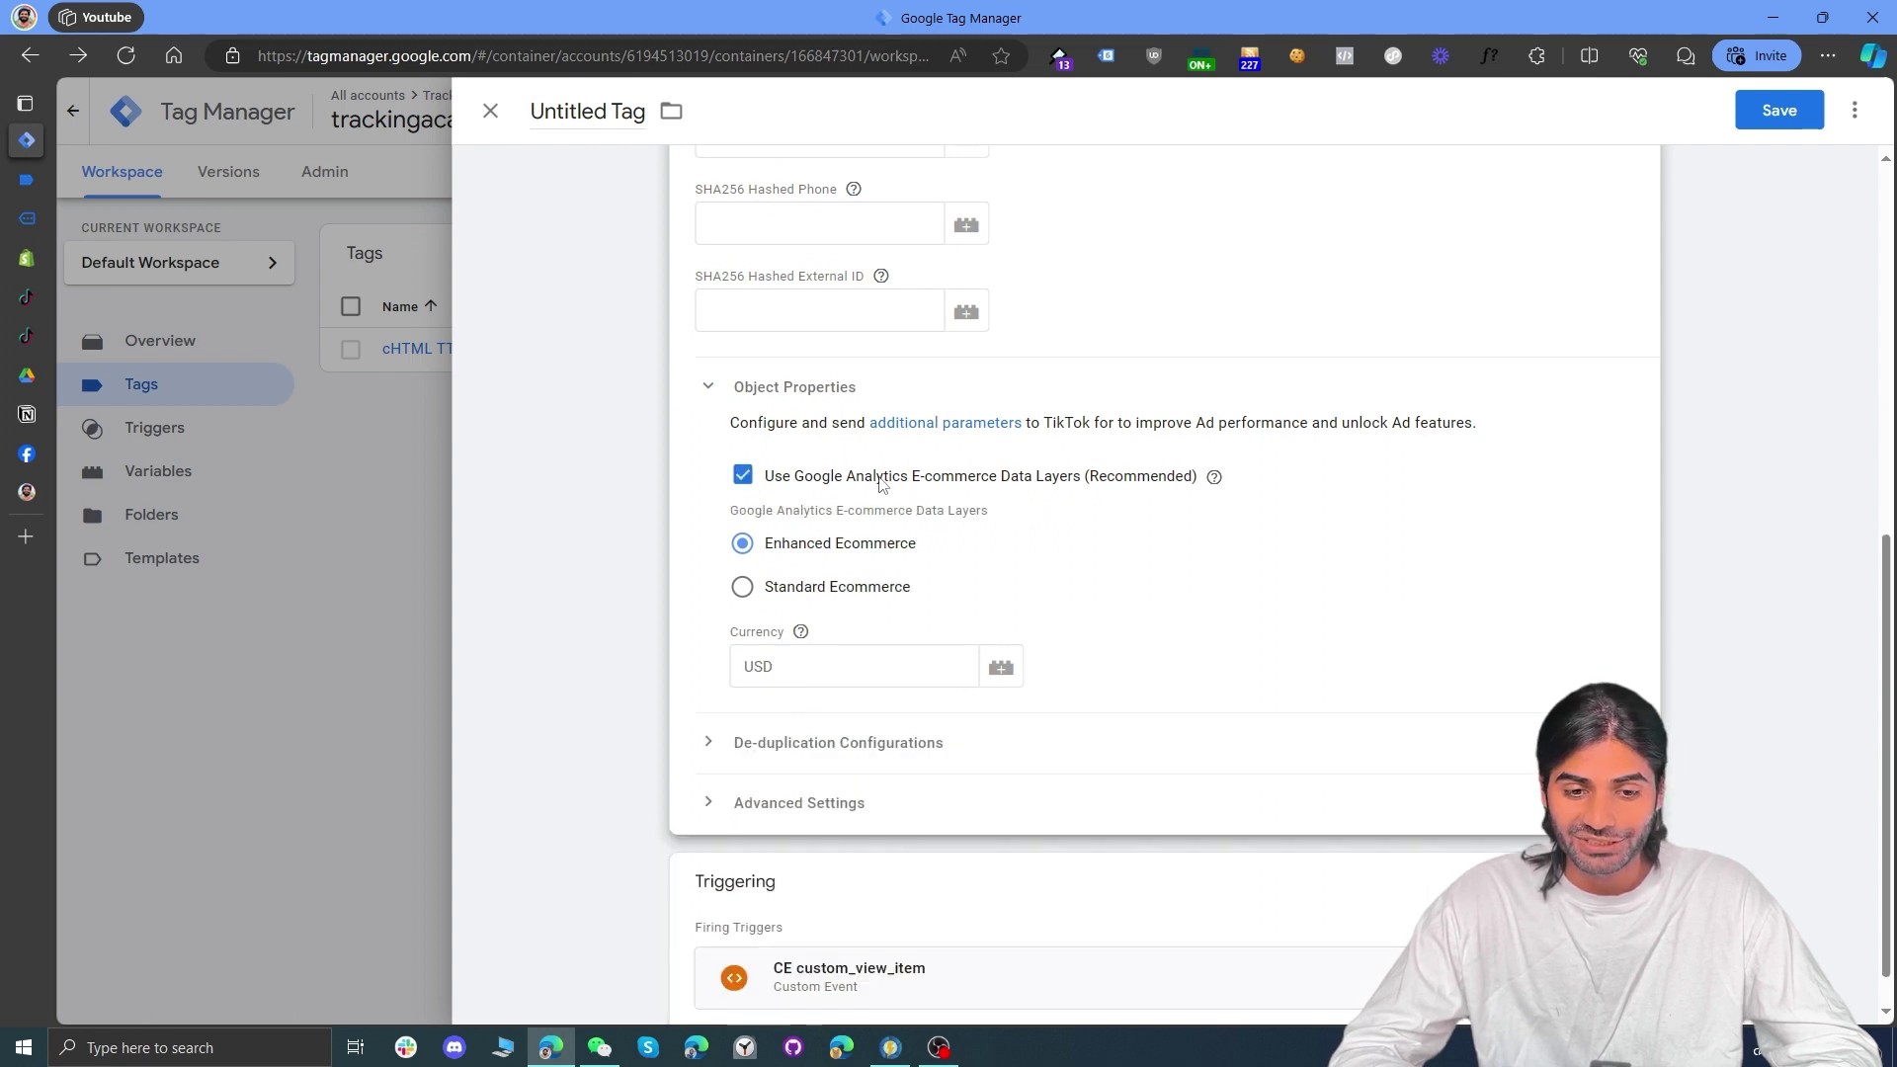
Step: Open the variable choice for the tag's Currency and check the currency key's path in Tag Assistant's custom_view_item push
left_click(1001, 668)
left_click(27, 218)
left_click(26, 179)
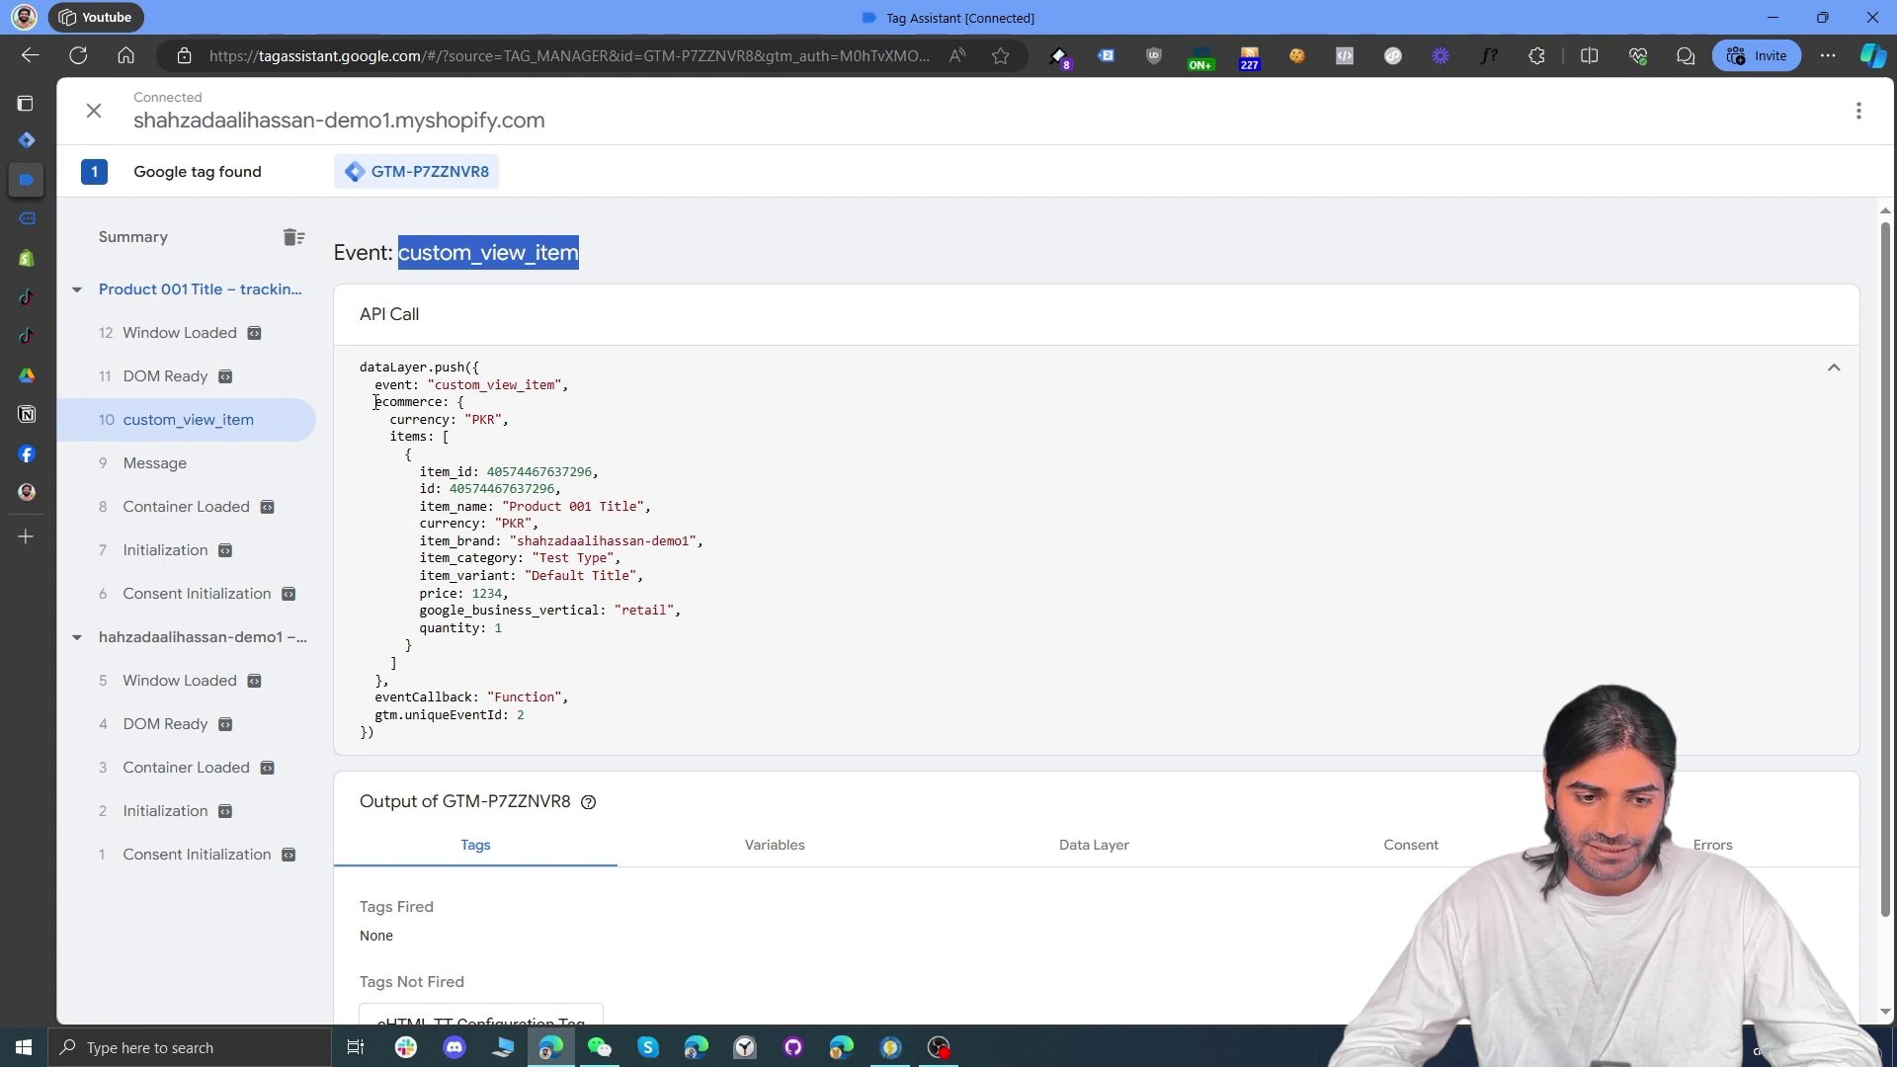
double_click(415, 421)
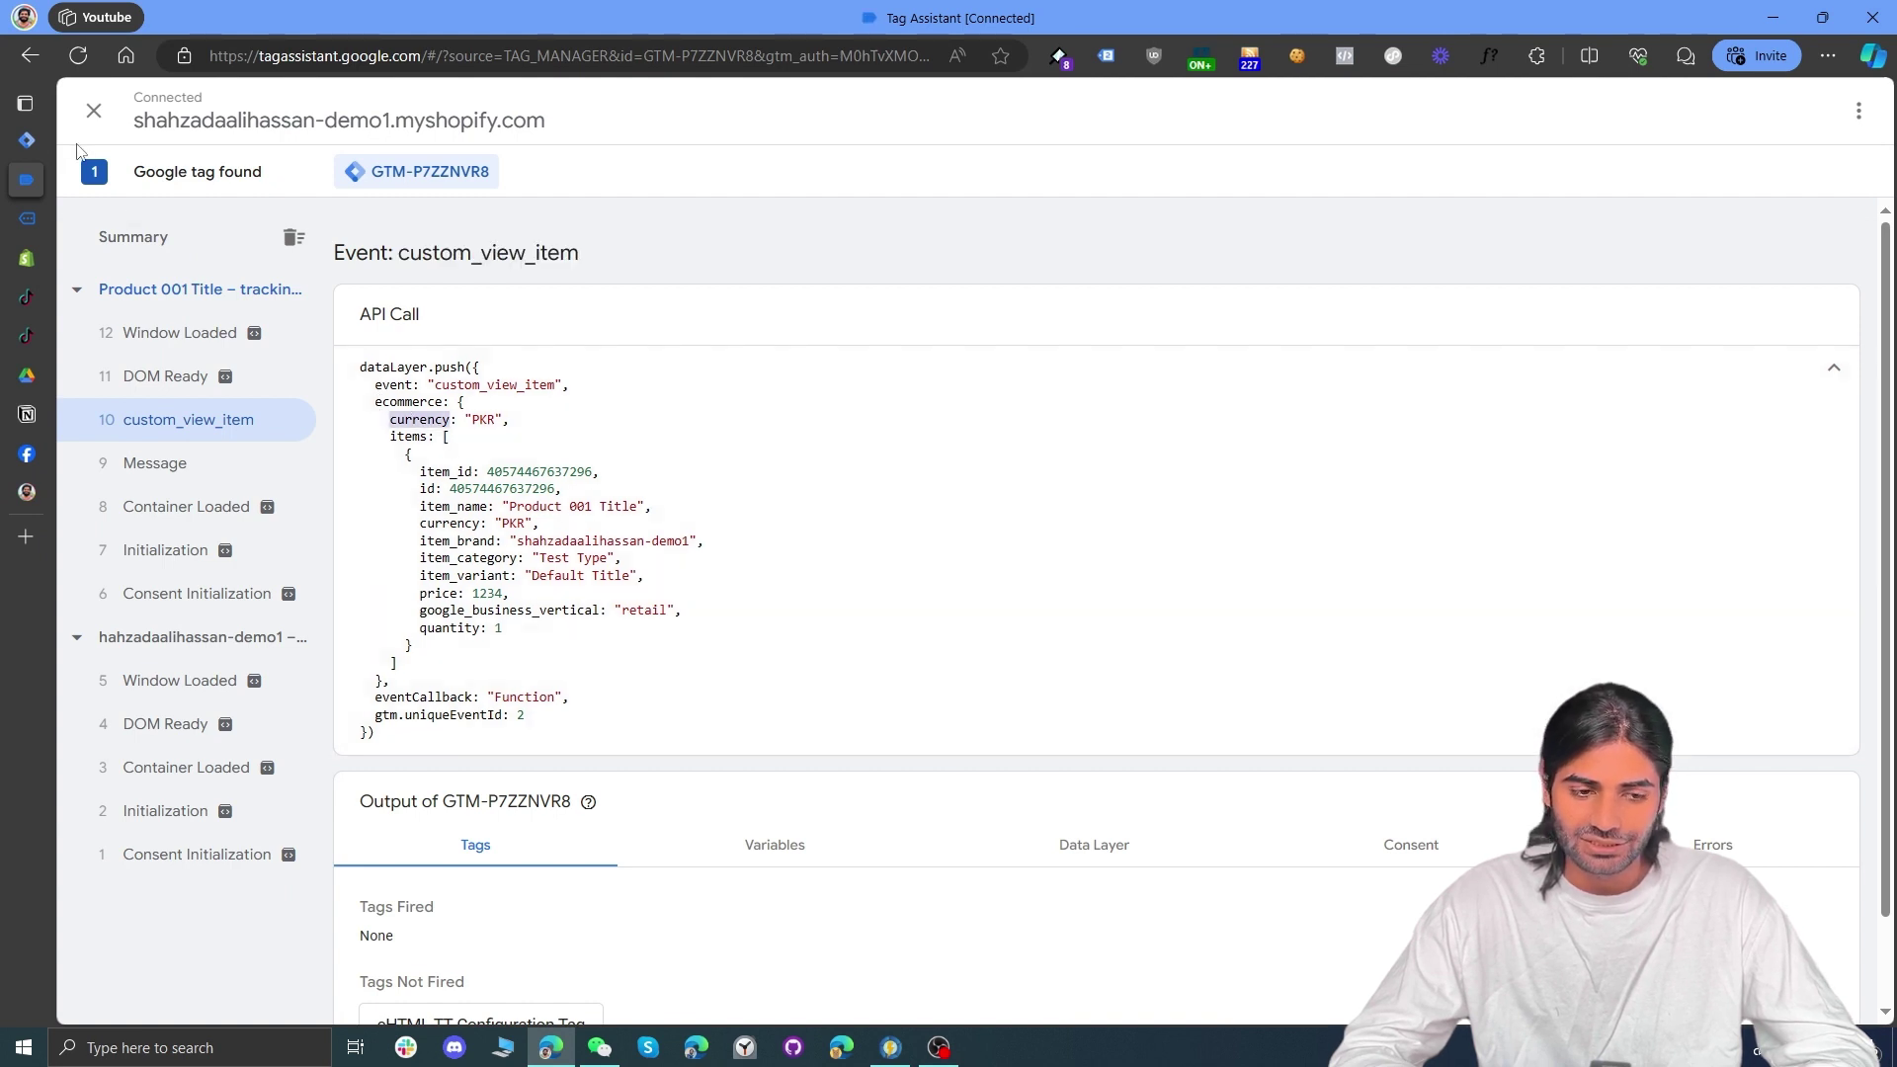
left_click(30, 140)
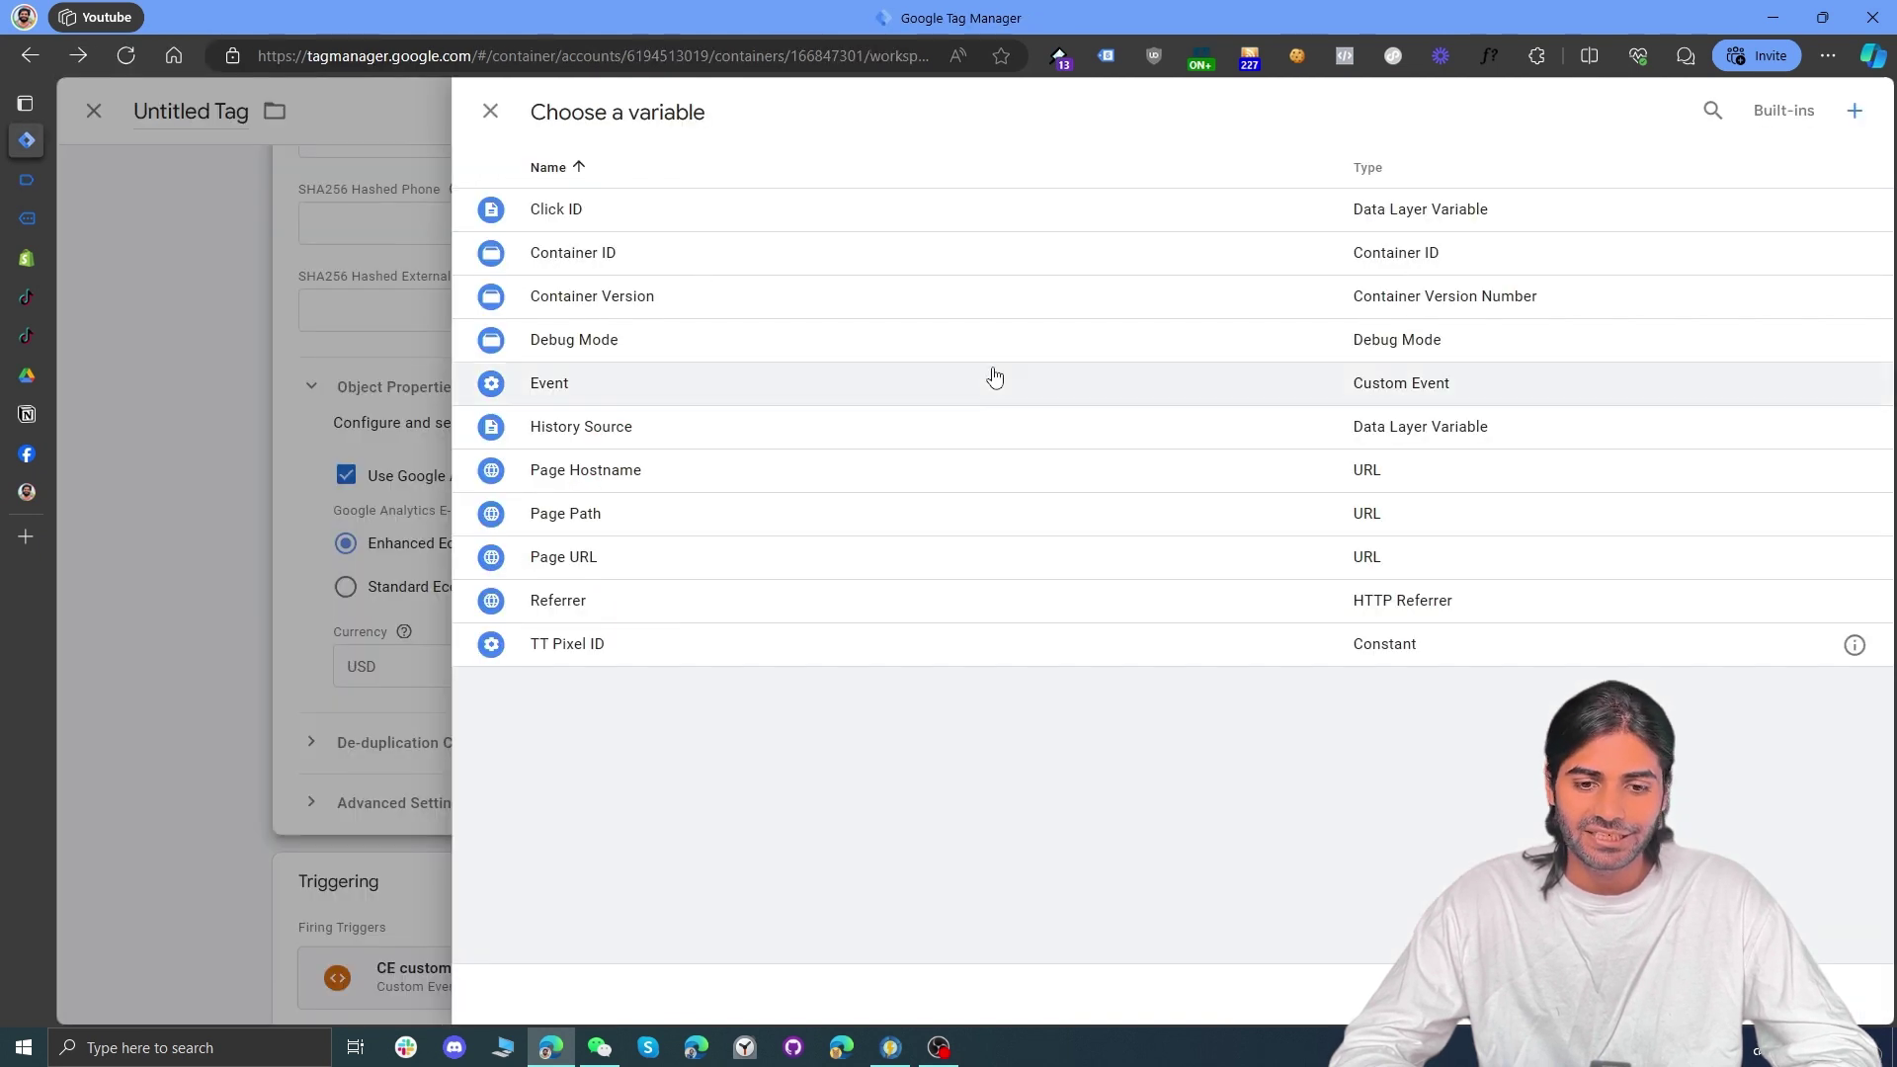
Step: Create a new Data Layer Variable that reads ecommerce.currency
left_click(1854, 111)
left_click(1268, 306)
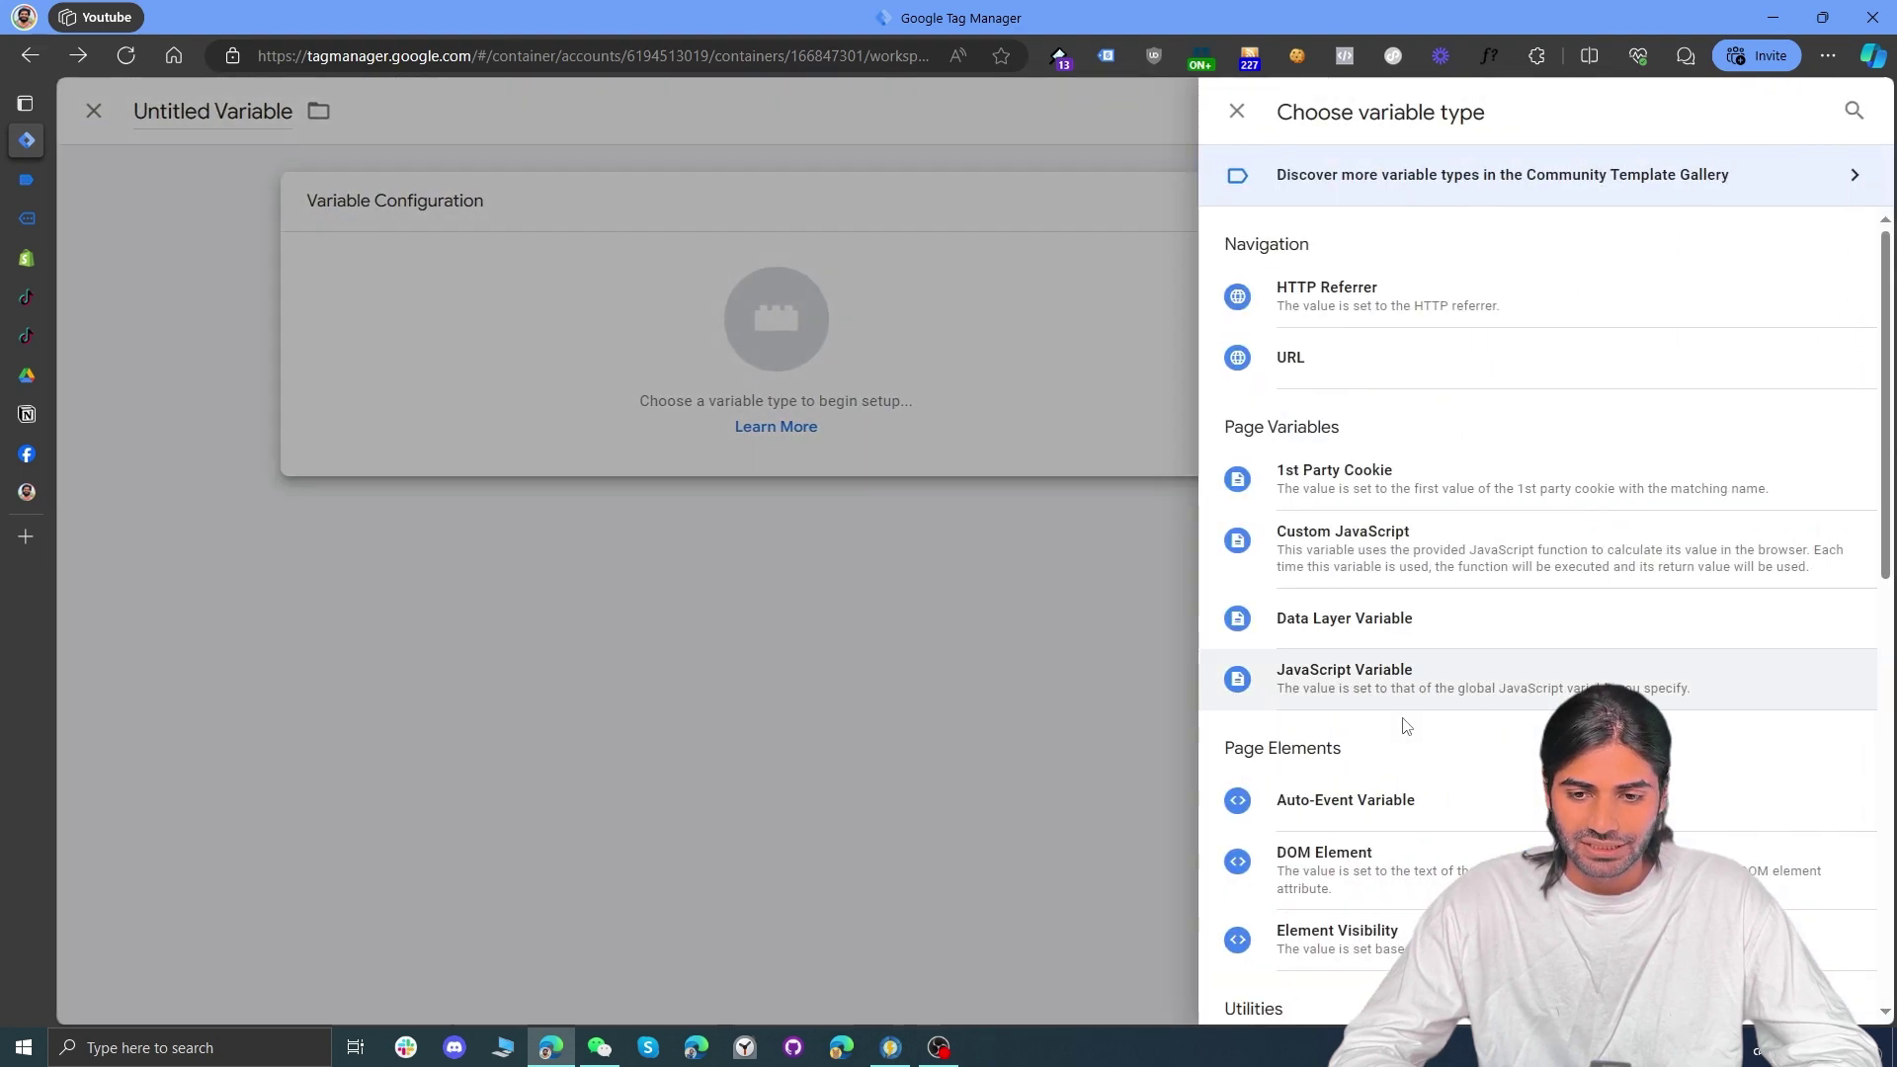
left_click(1478, 633)
left_click(779, 421)
type("ecommerce.currency")
key("ctrl+a")
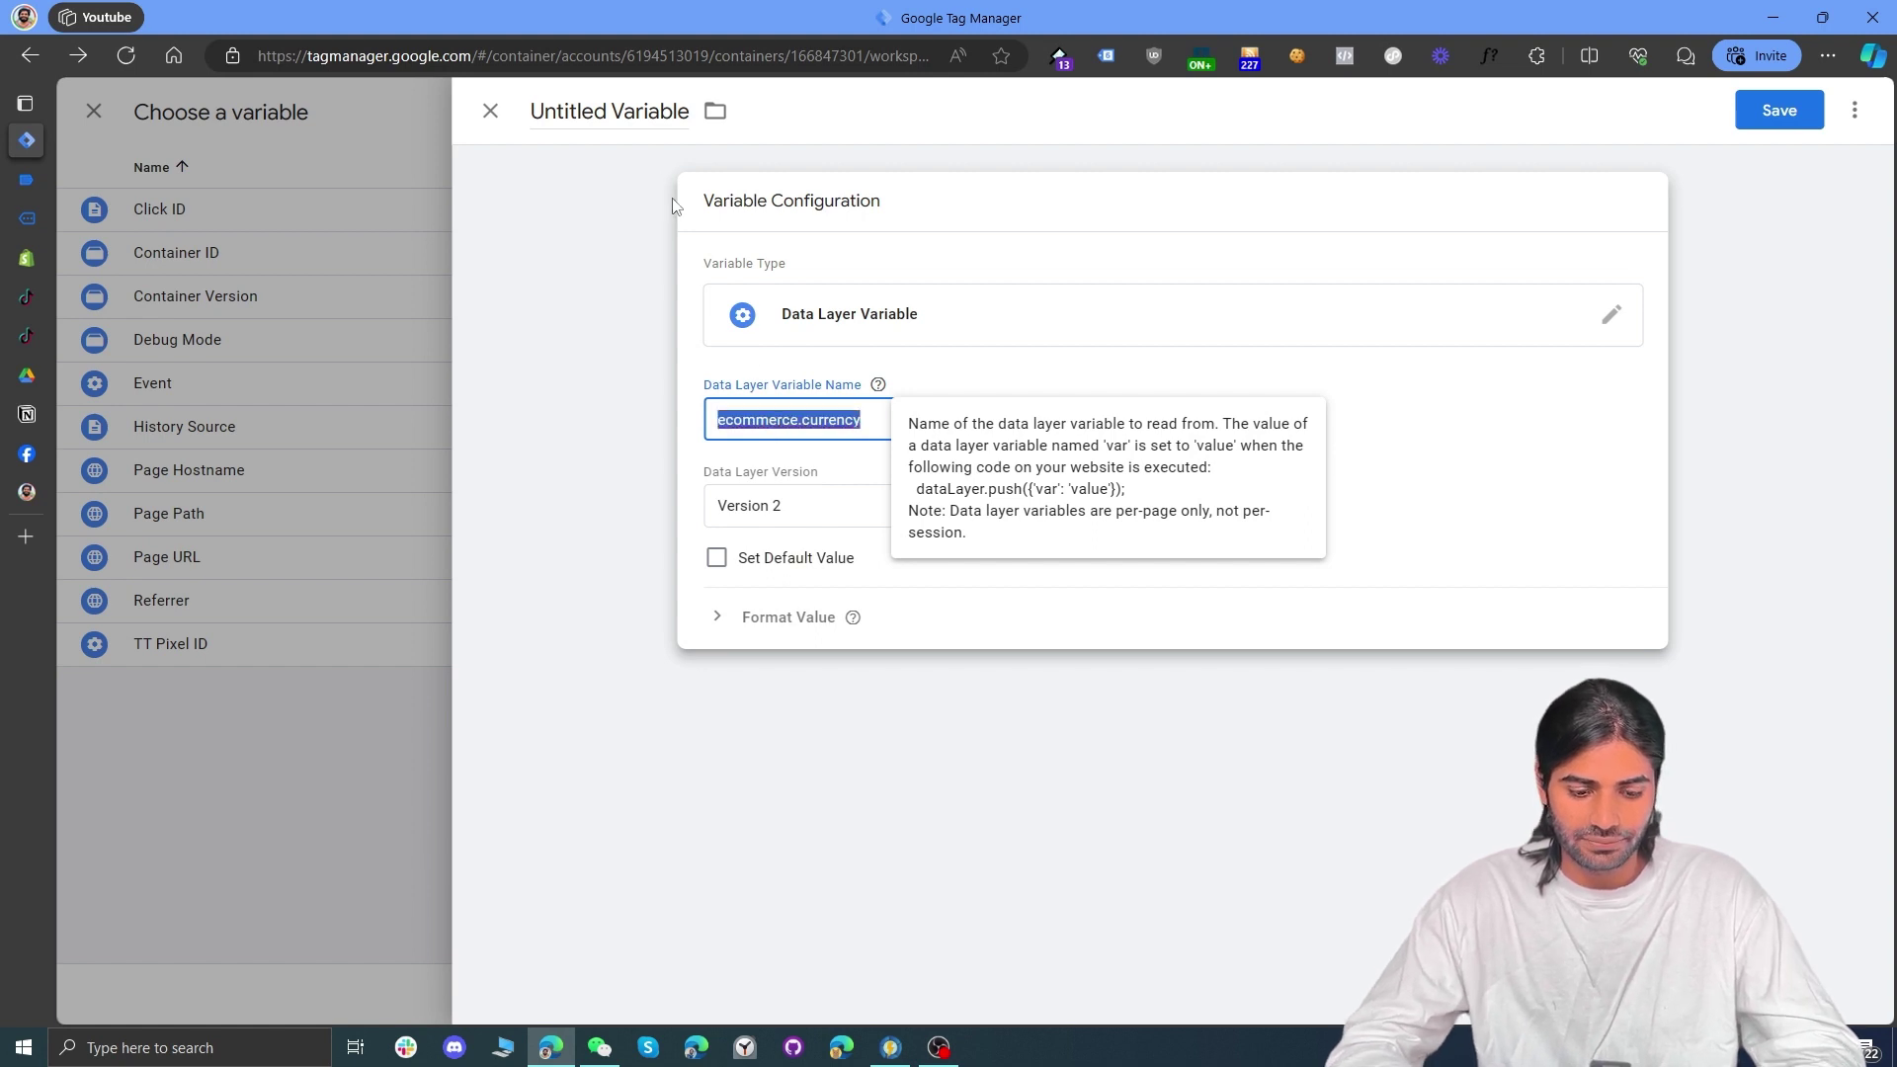
Step: Name the variable "DLV ecommerce.currency" and save it as the tag's Currency value
key("ctrl+c")
left_click(580, 112)
type("DLV")
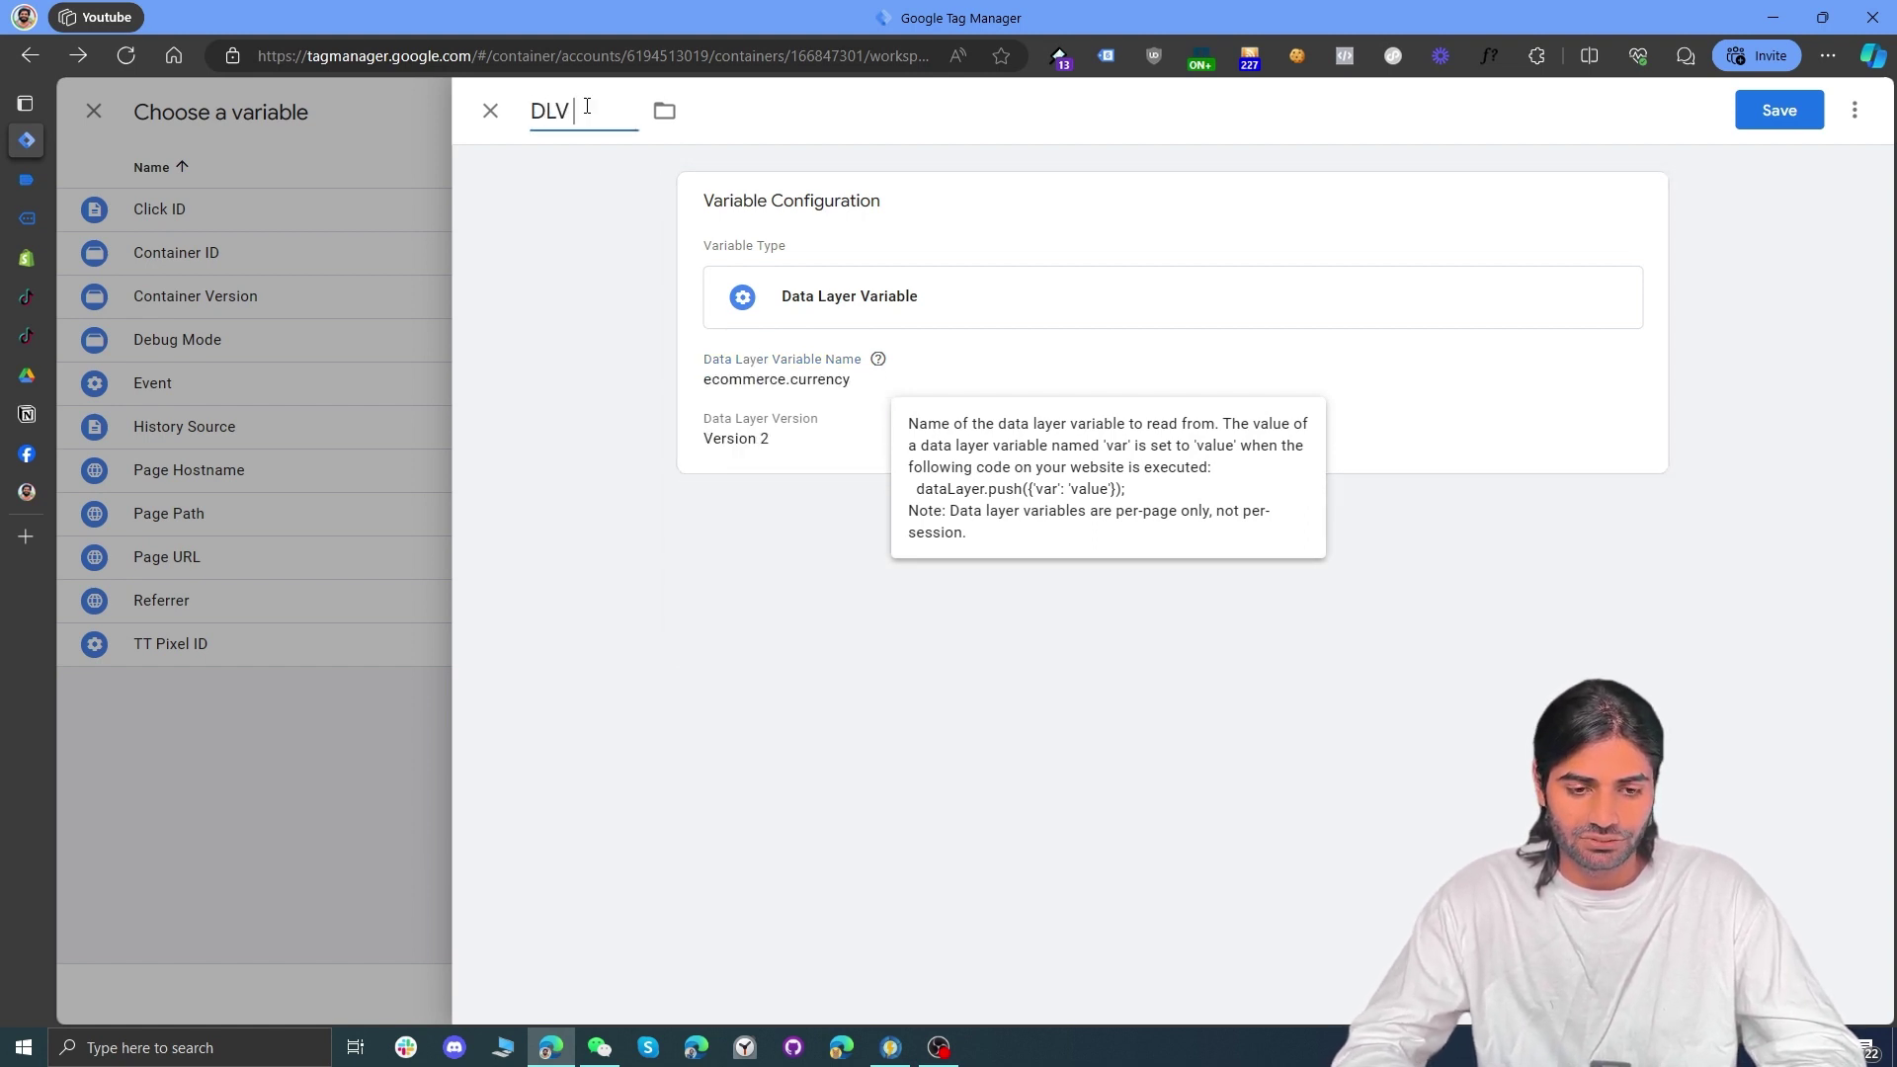
key("ctrl+v")
left_click(1767, 104)
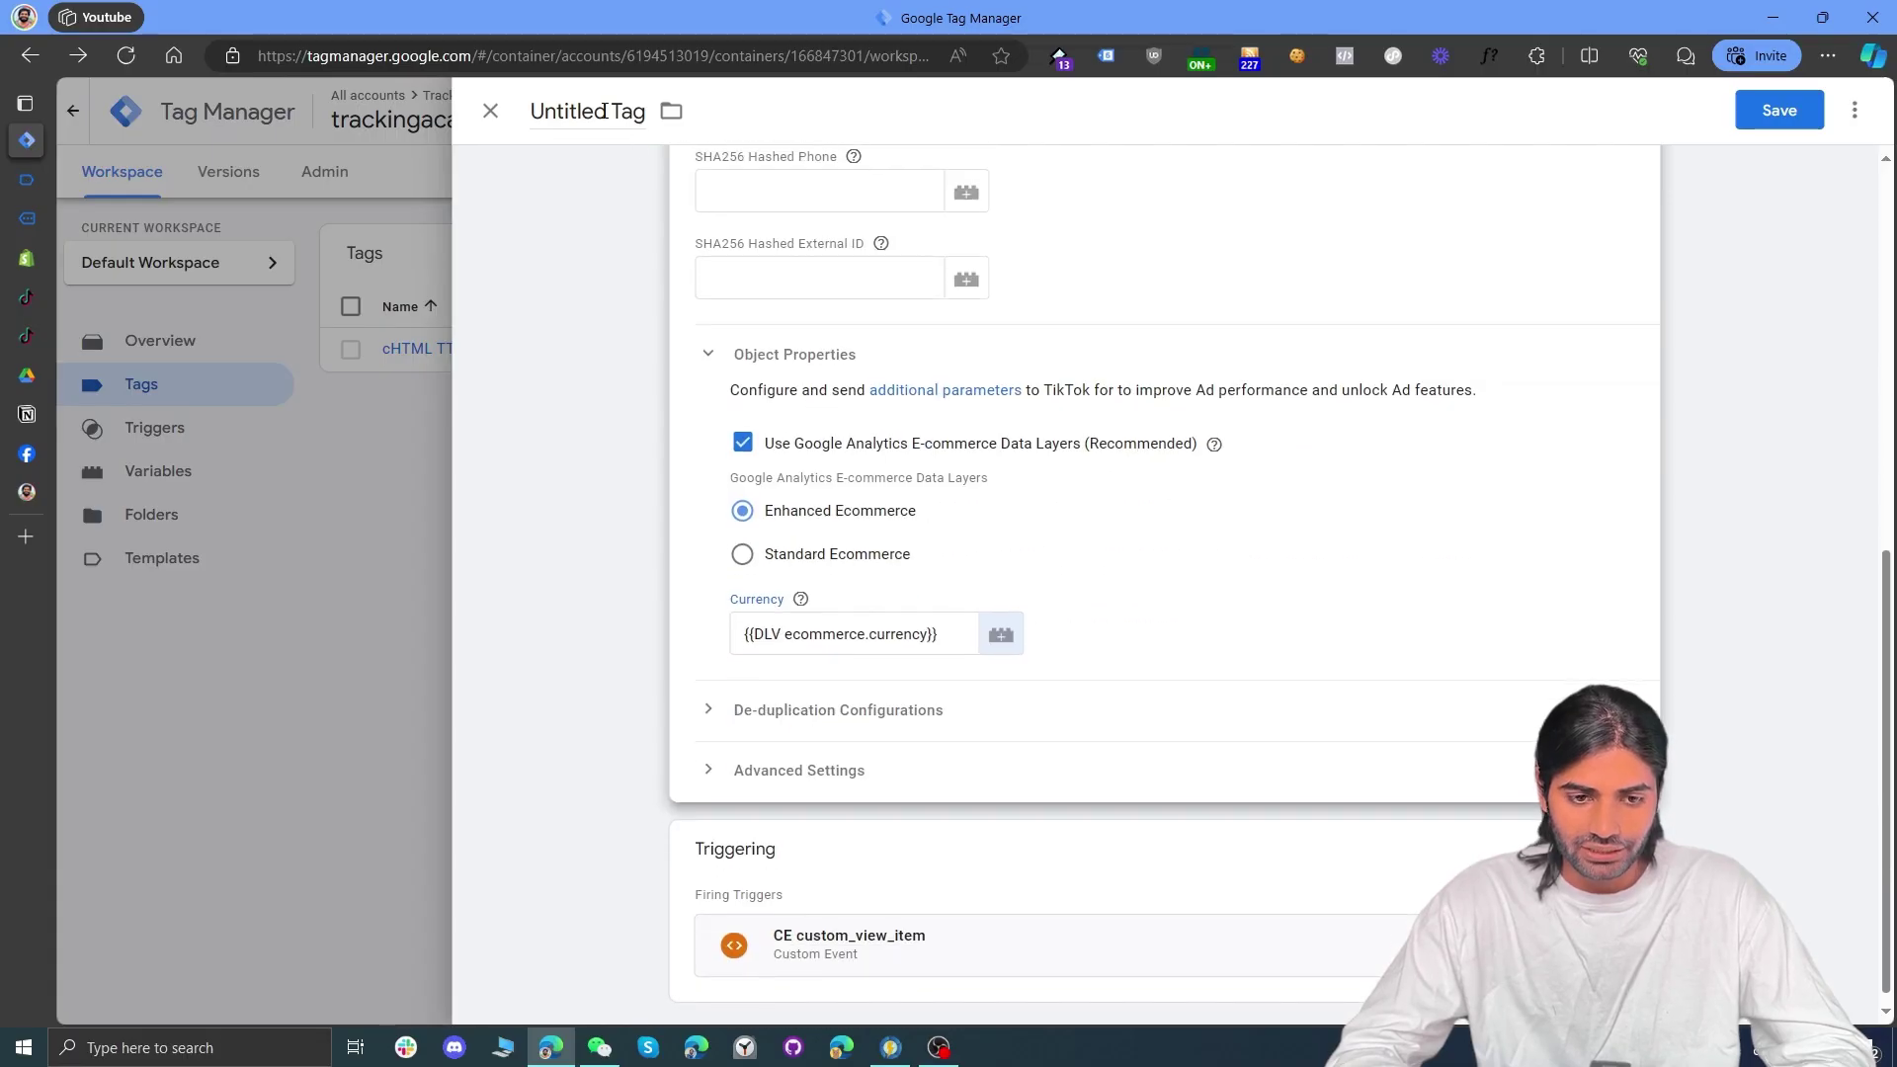
Step: Name the TikTok Pixel tag "TT EEC ViewContent" and save it
left_click(609, 115)
key("ctrl+a")
type("TT ")
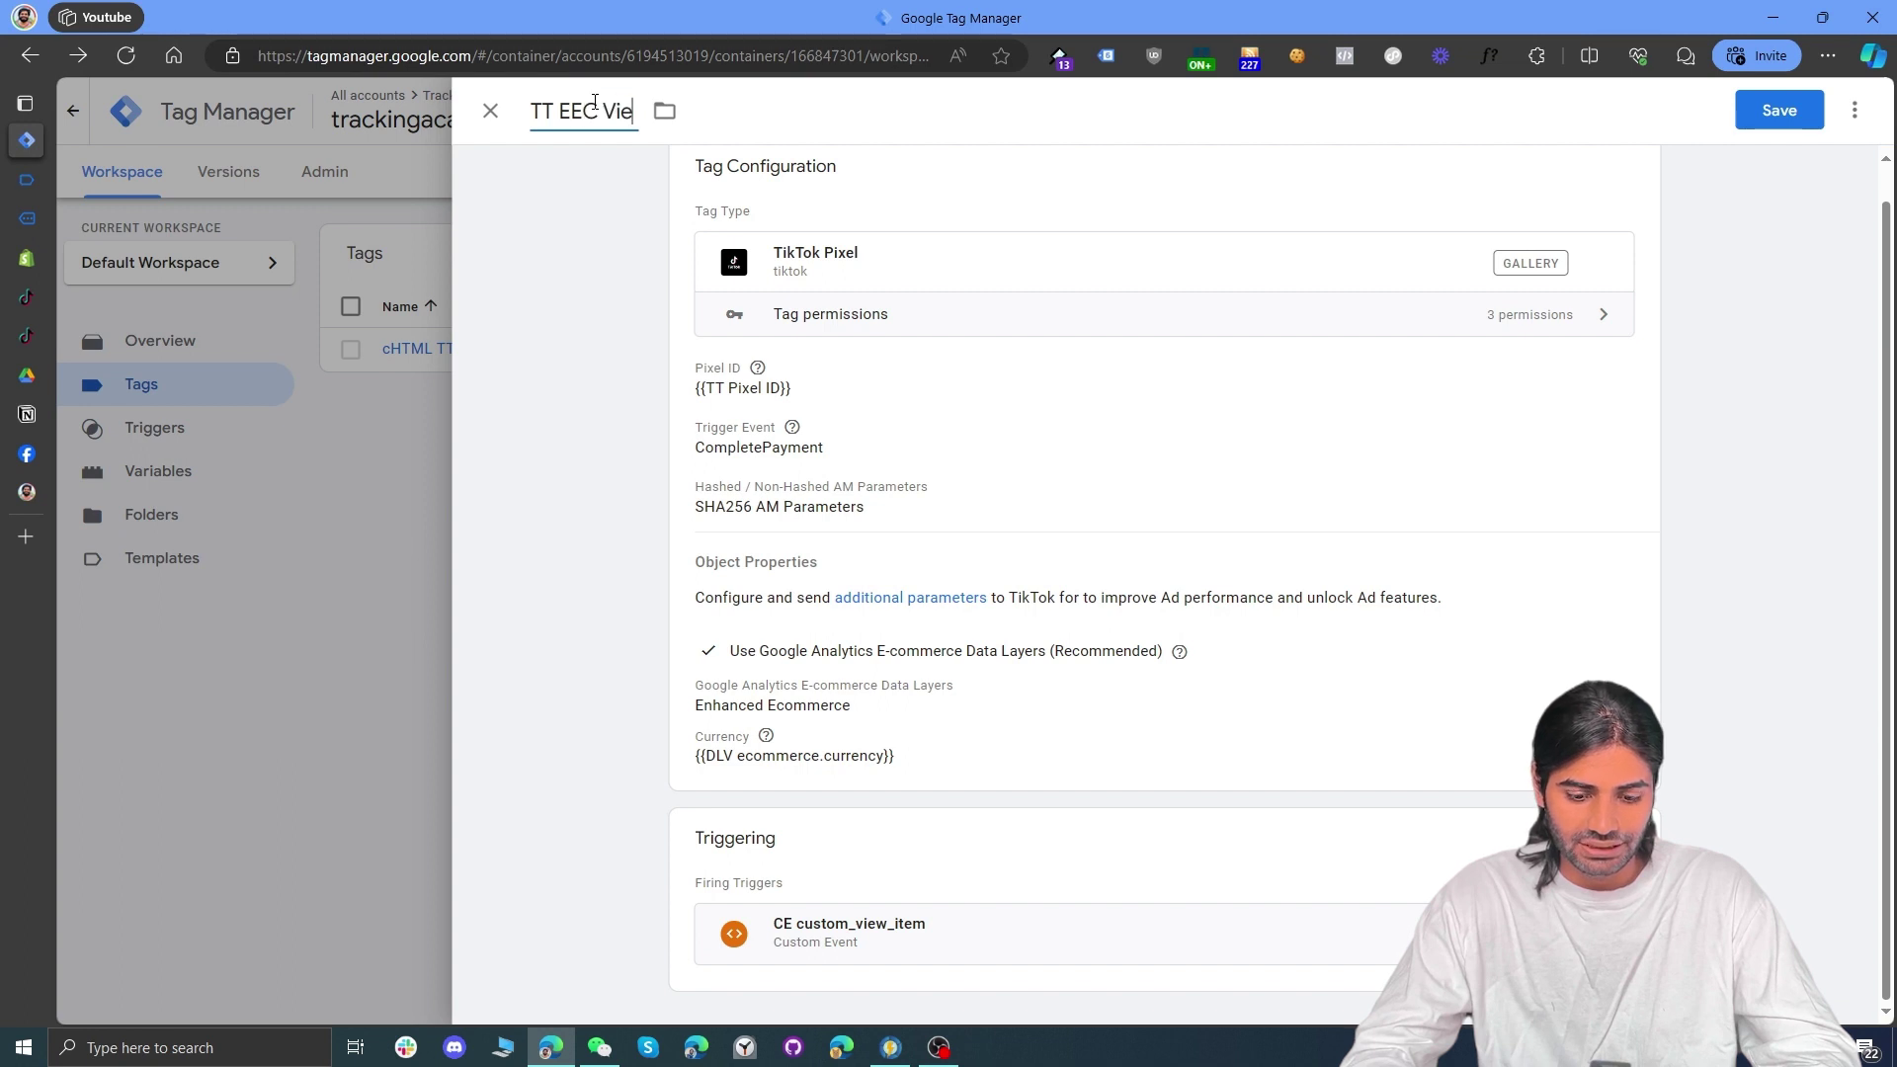
type("EEC ViewContent")
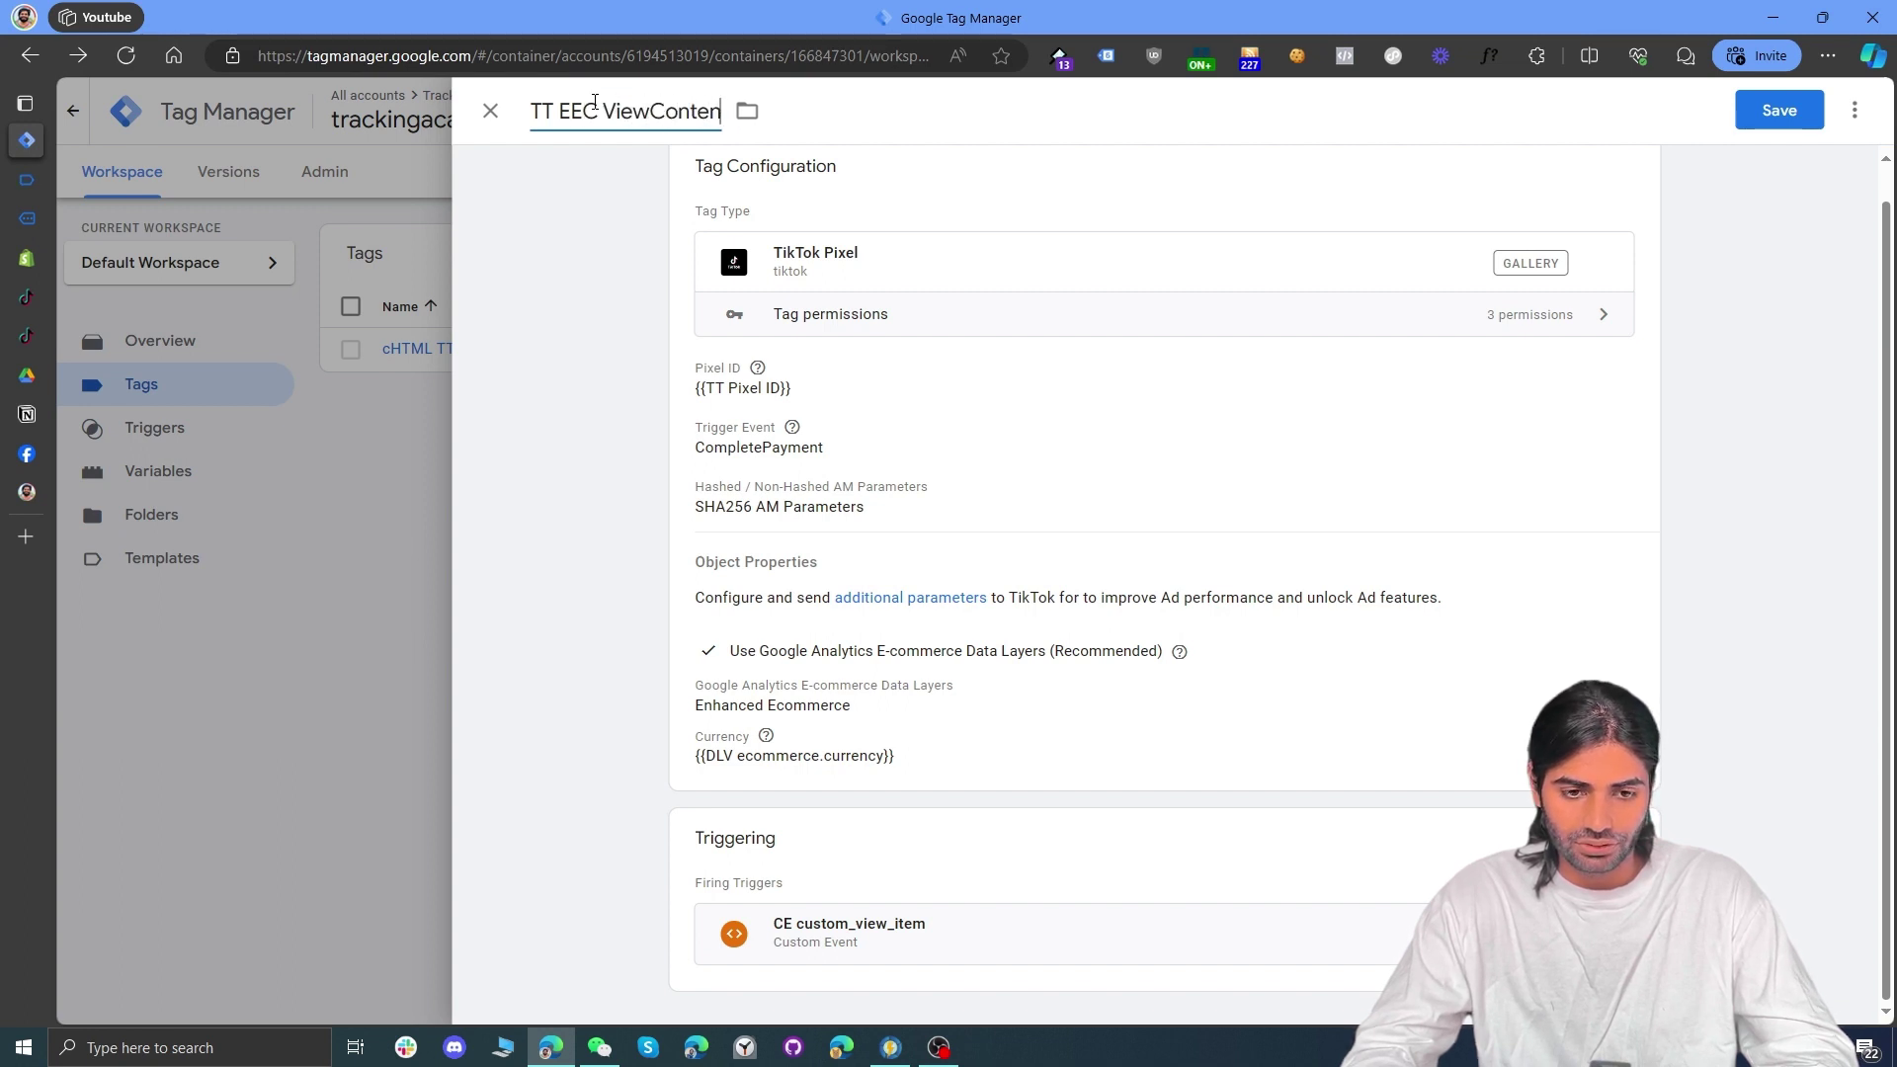
left_click(1800, 106)
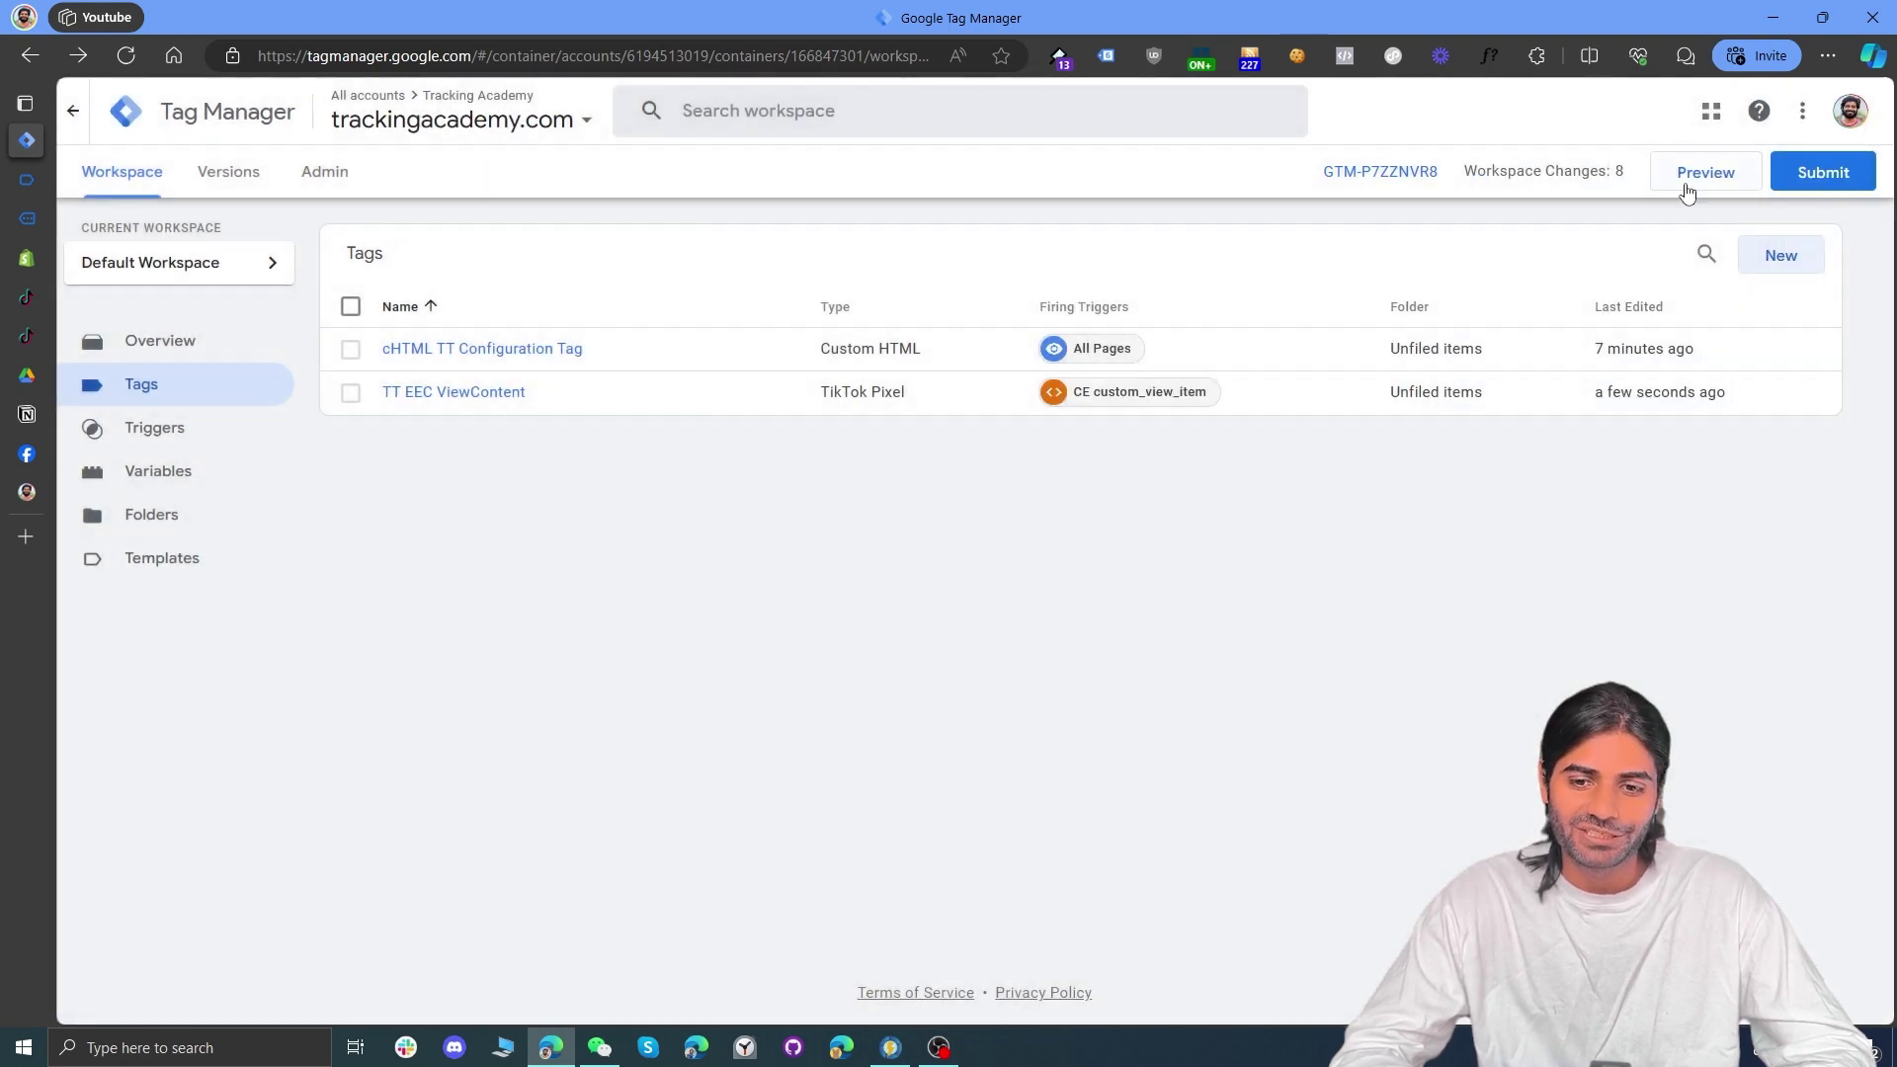
Step: Preview the container, close the old Tag Assistant session, connect to the Shopify store and open the Product 002 page
left_click(1713, 172)
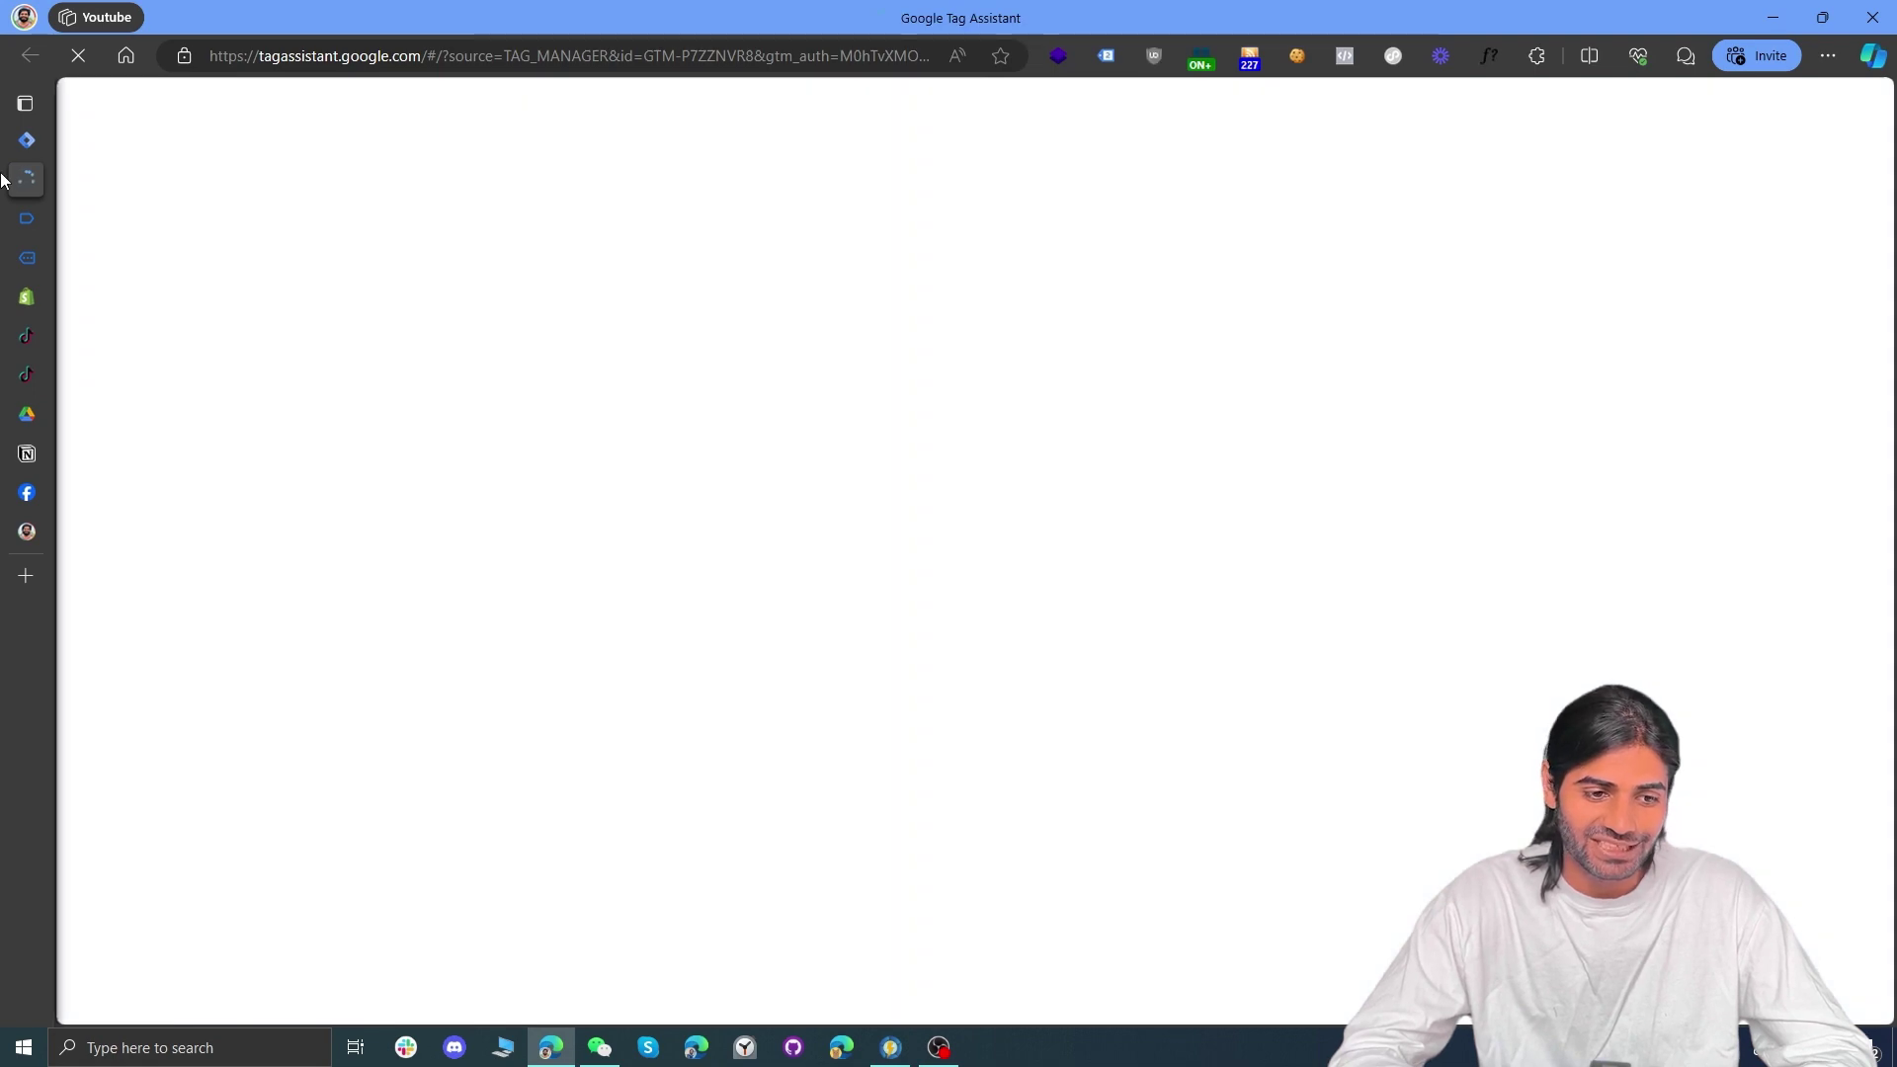
mouse_move(12, 180)
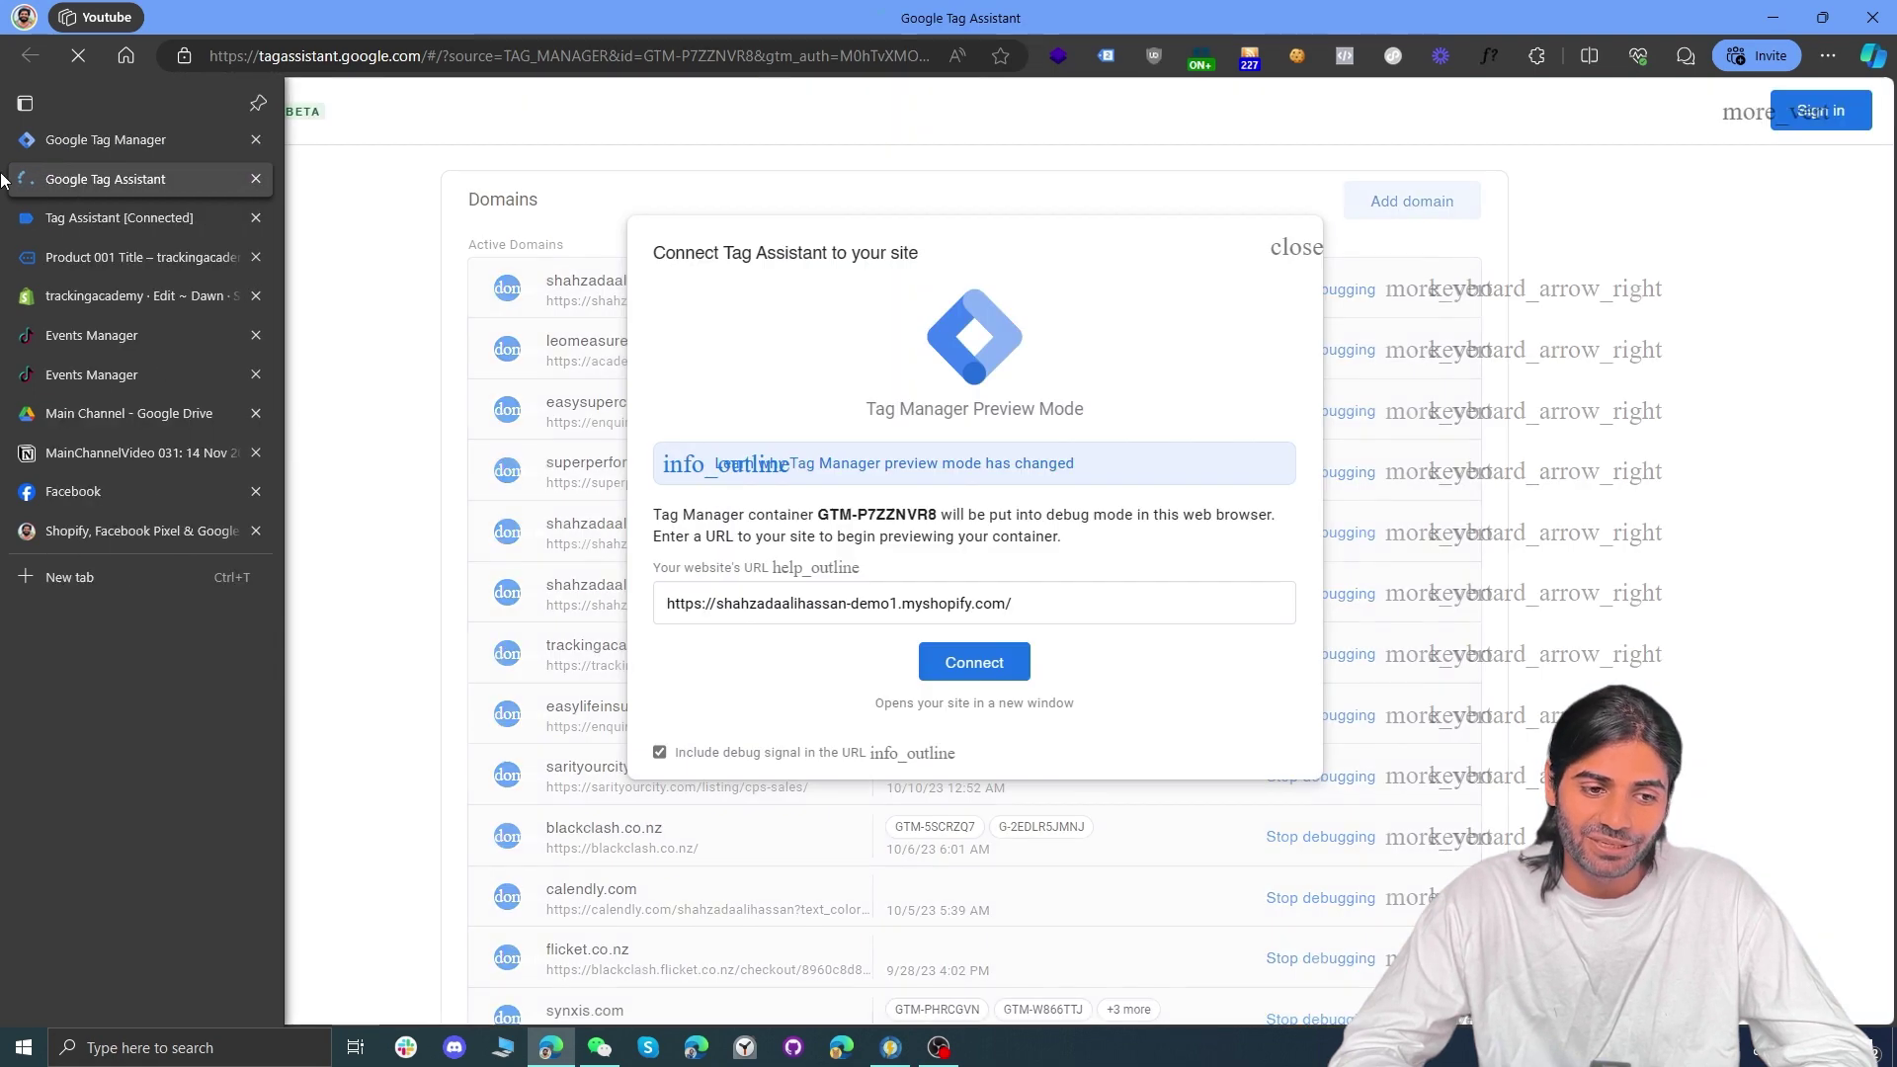
left_click(257, 218)
left_click(988, 671)
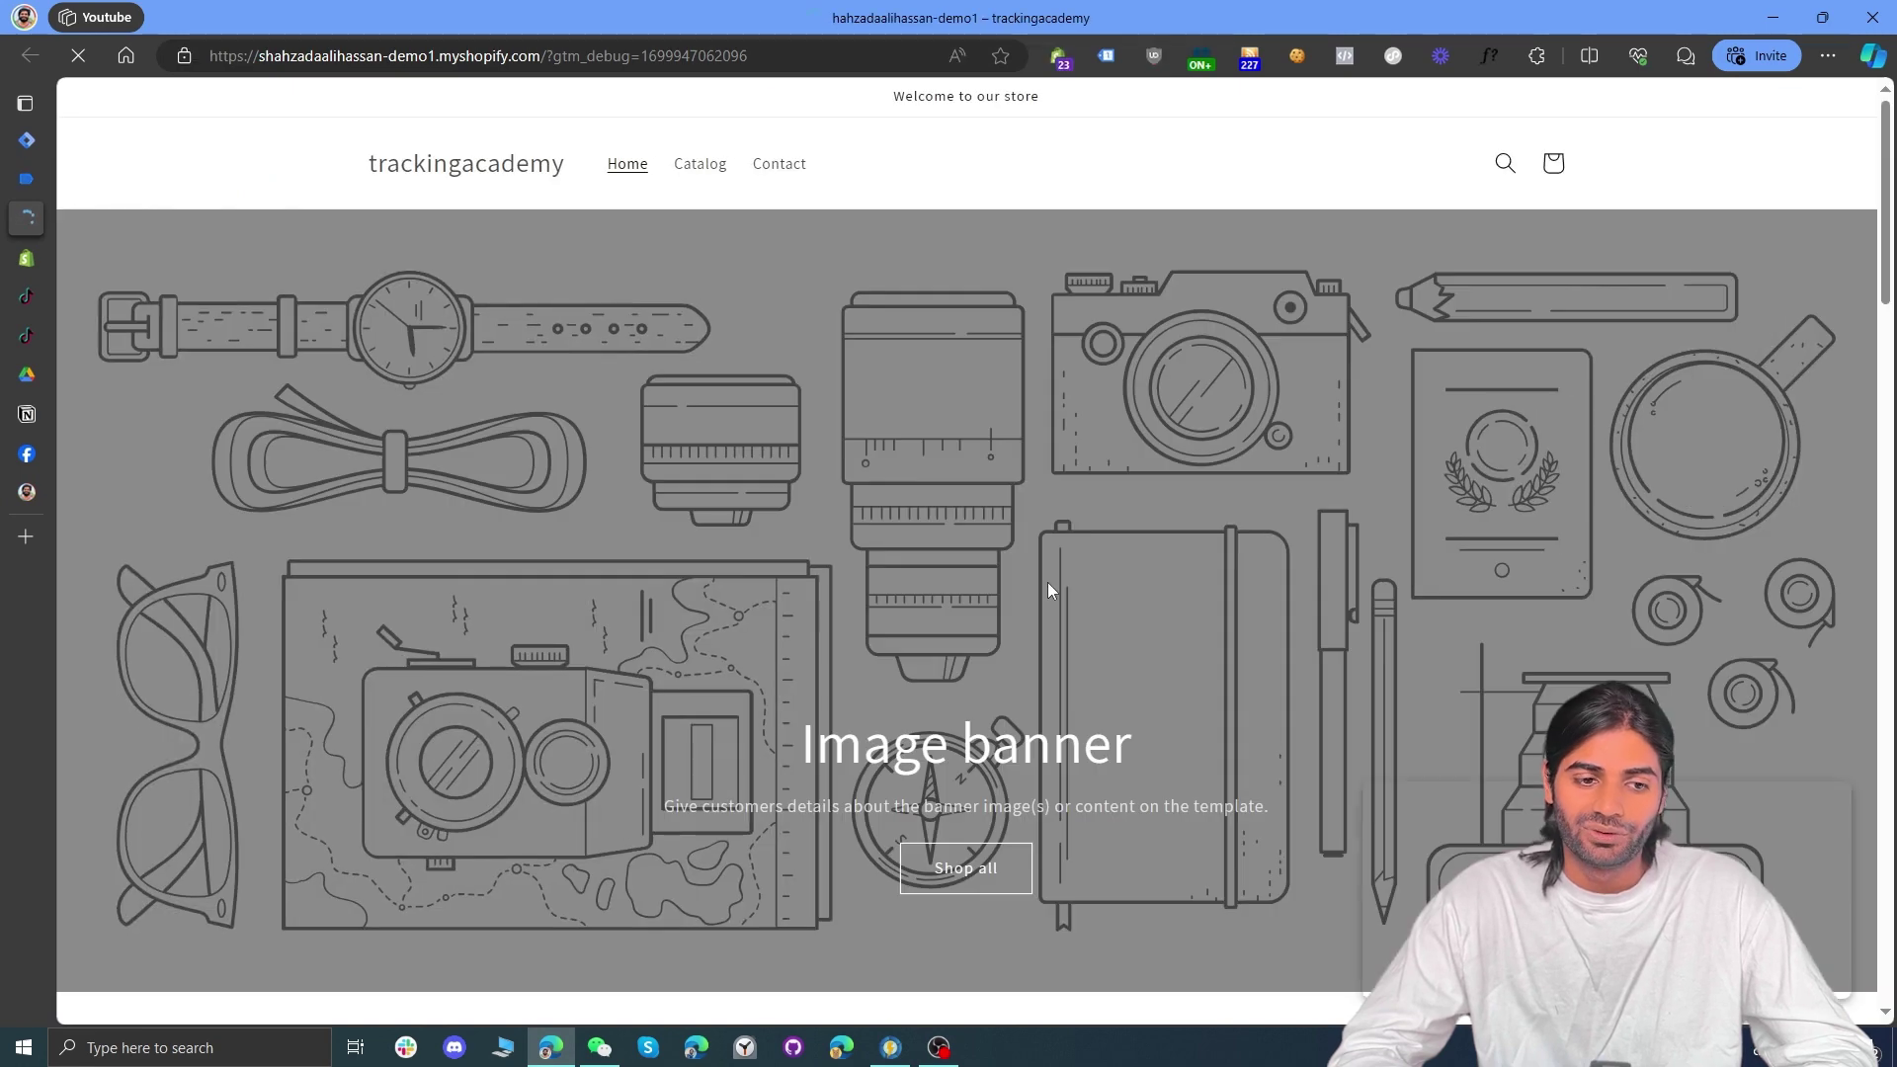
scroll(787, 491, "down", 10)
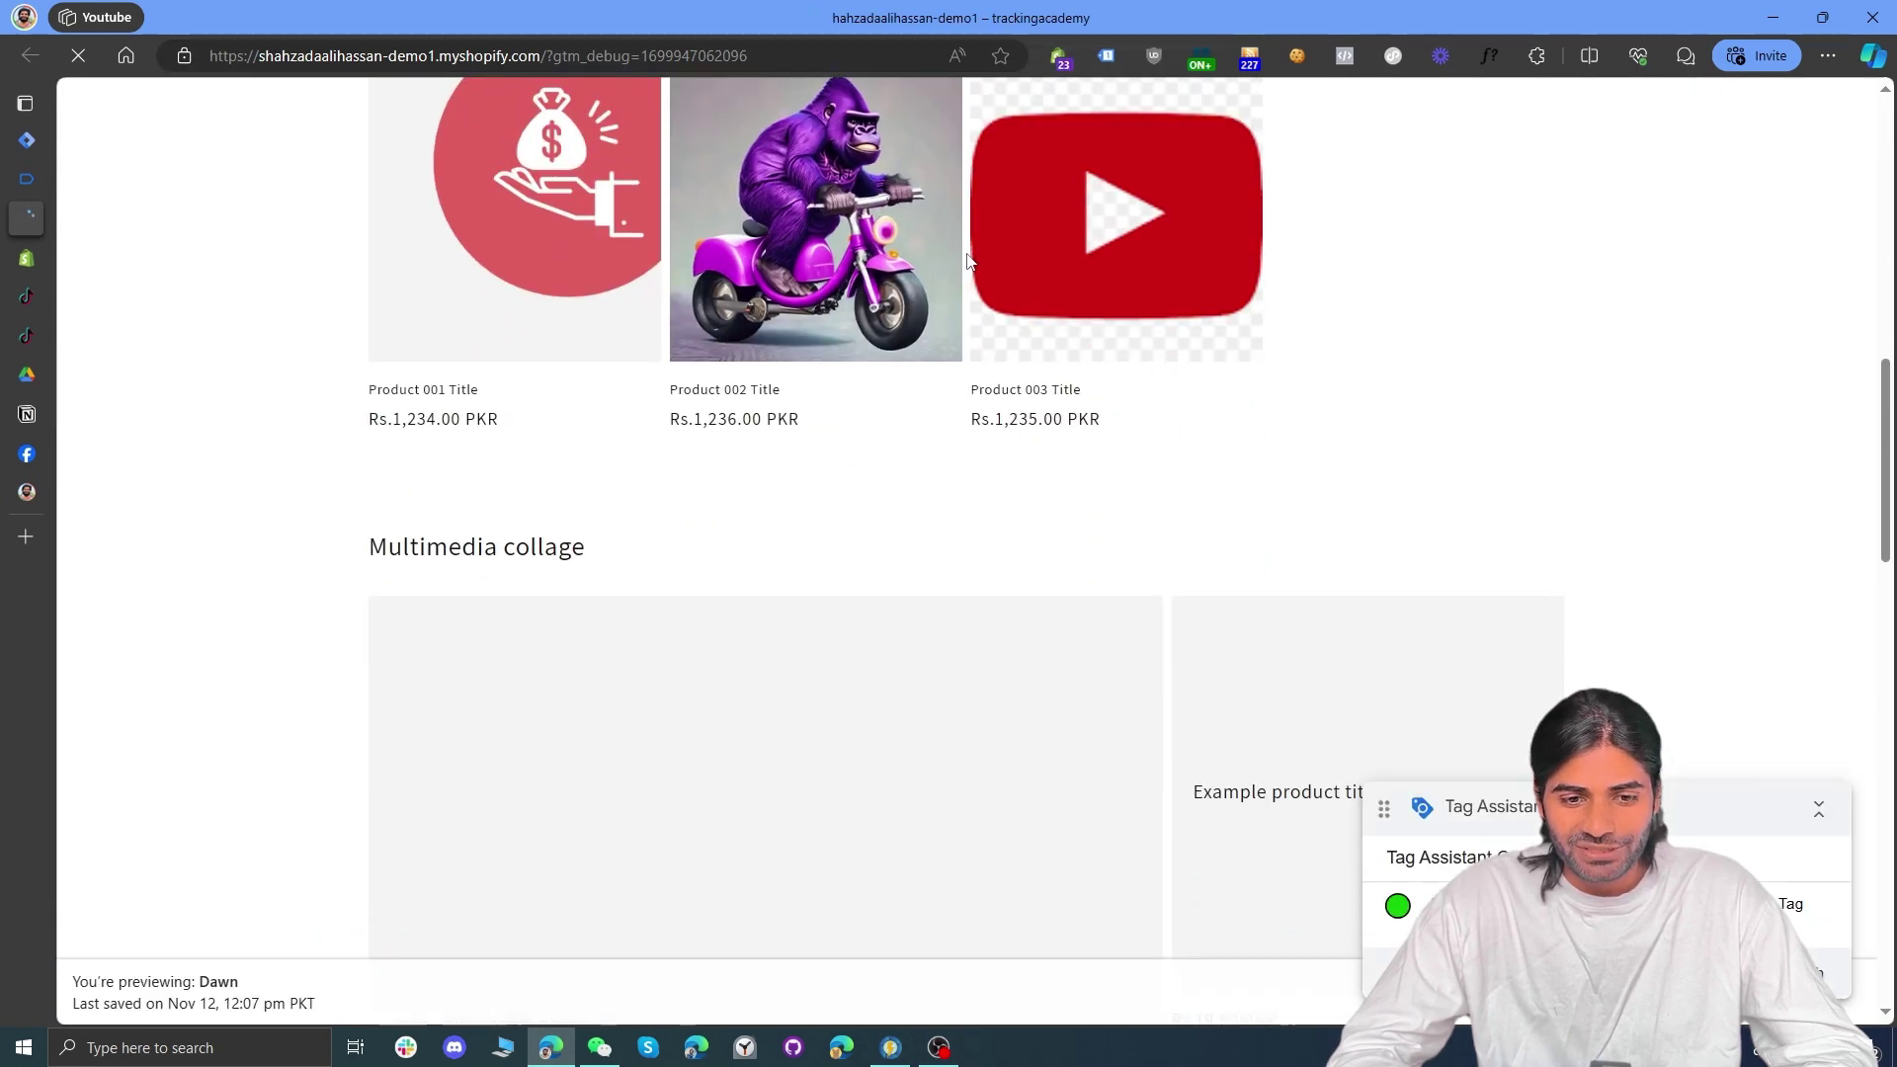
left_click(748, 283)
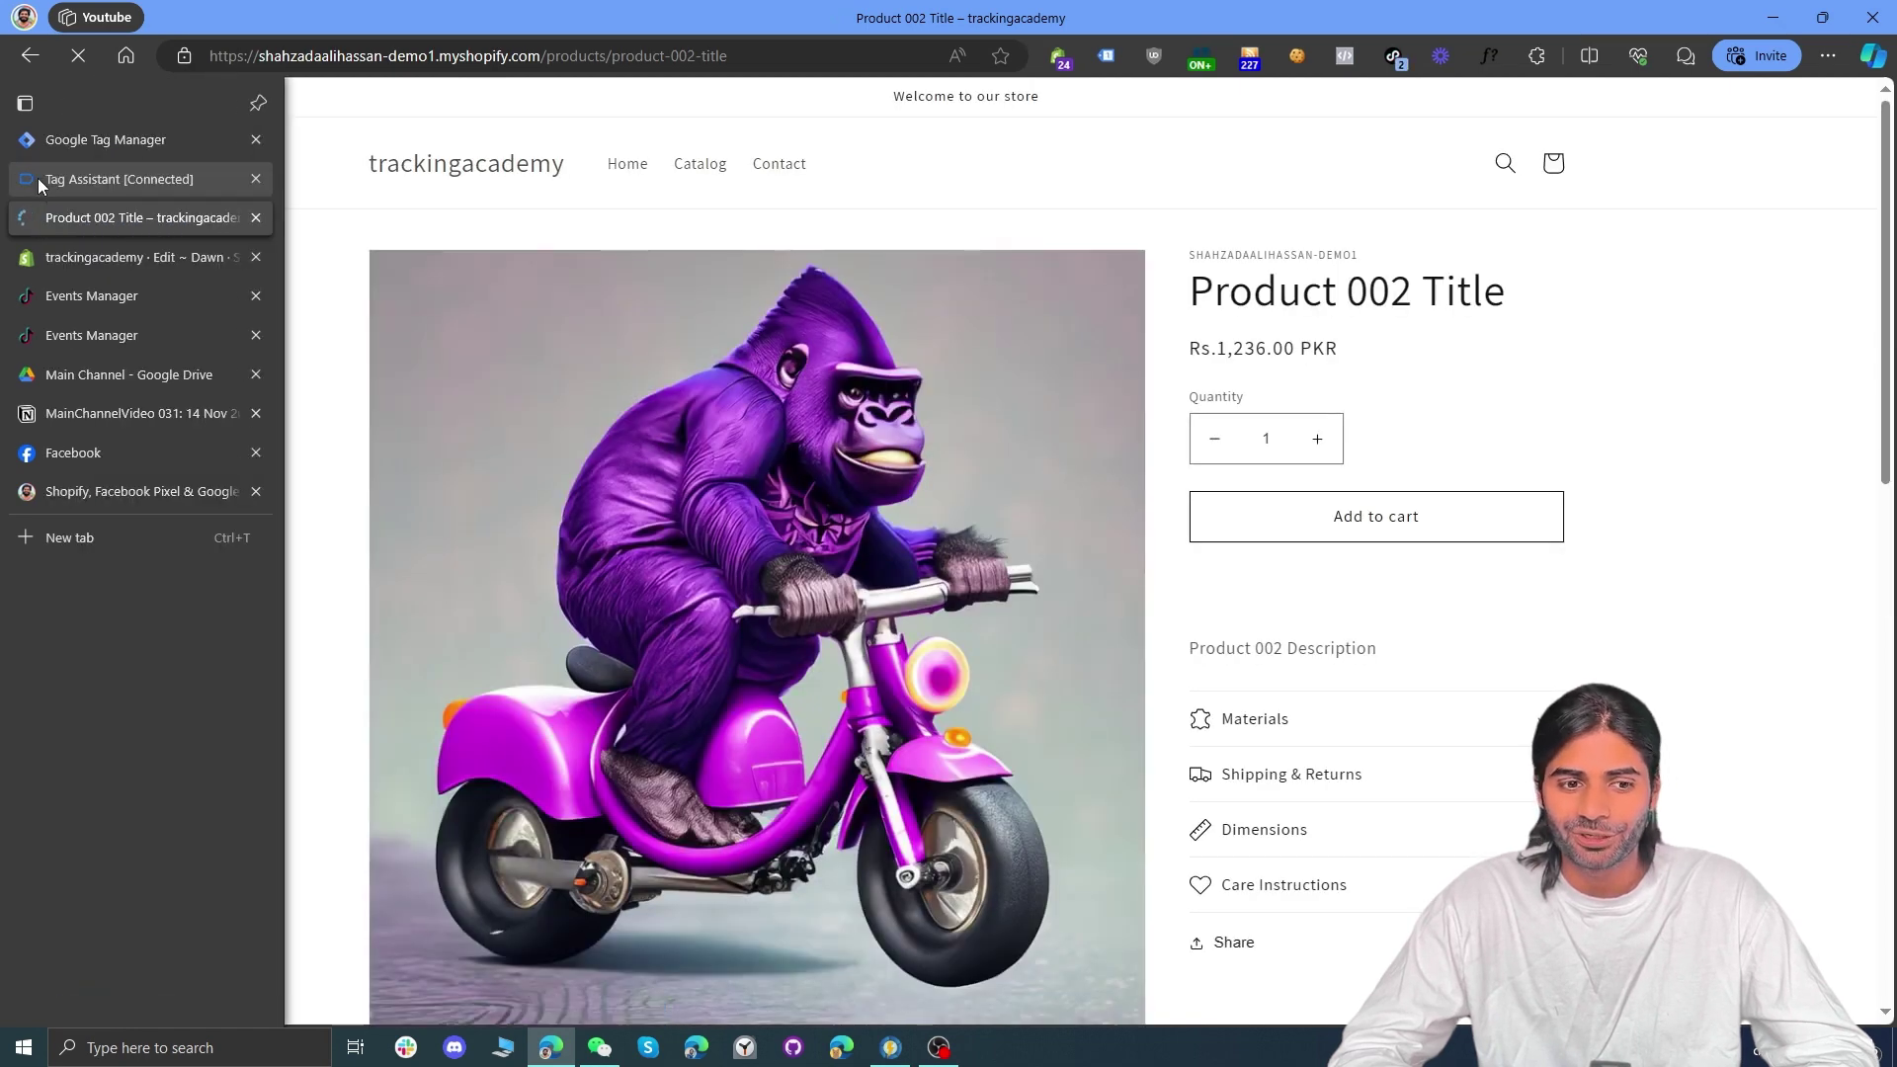
Step: Check in Tag Assistant the full properties of the TT EEC ViewContent tag under Product 002's custom_view_item event, including its Trigger Event
left_click(38, 179)
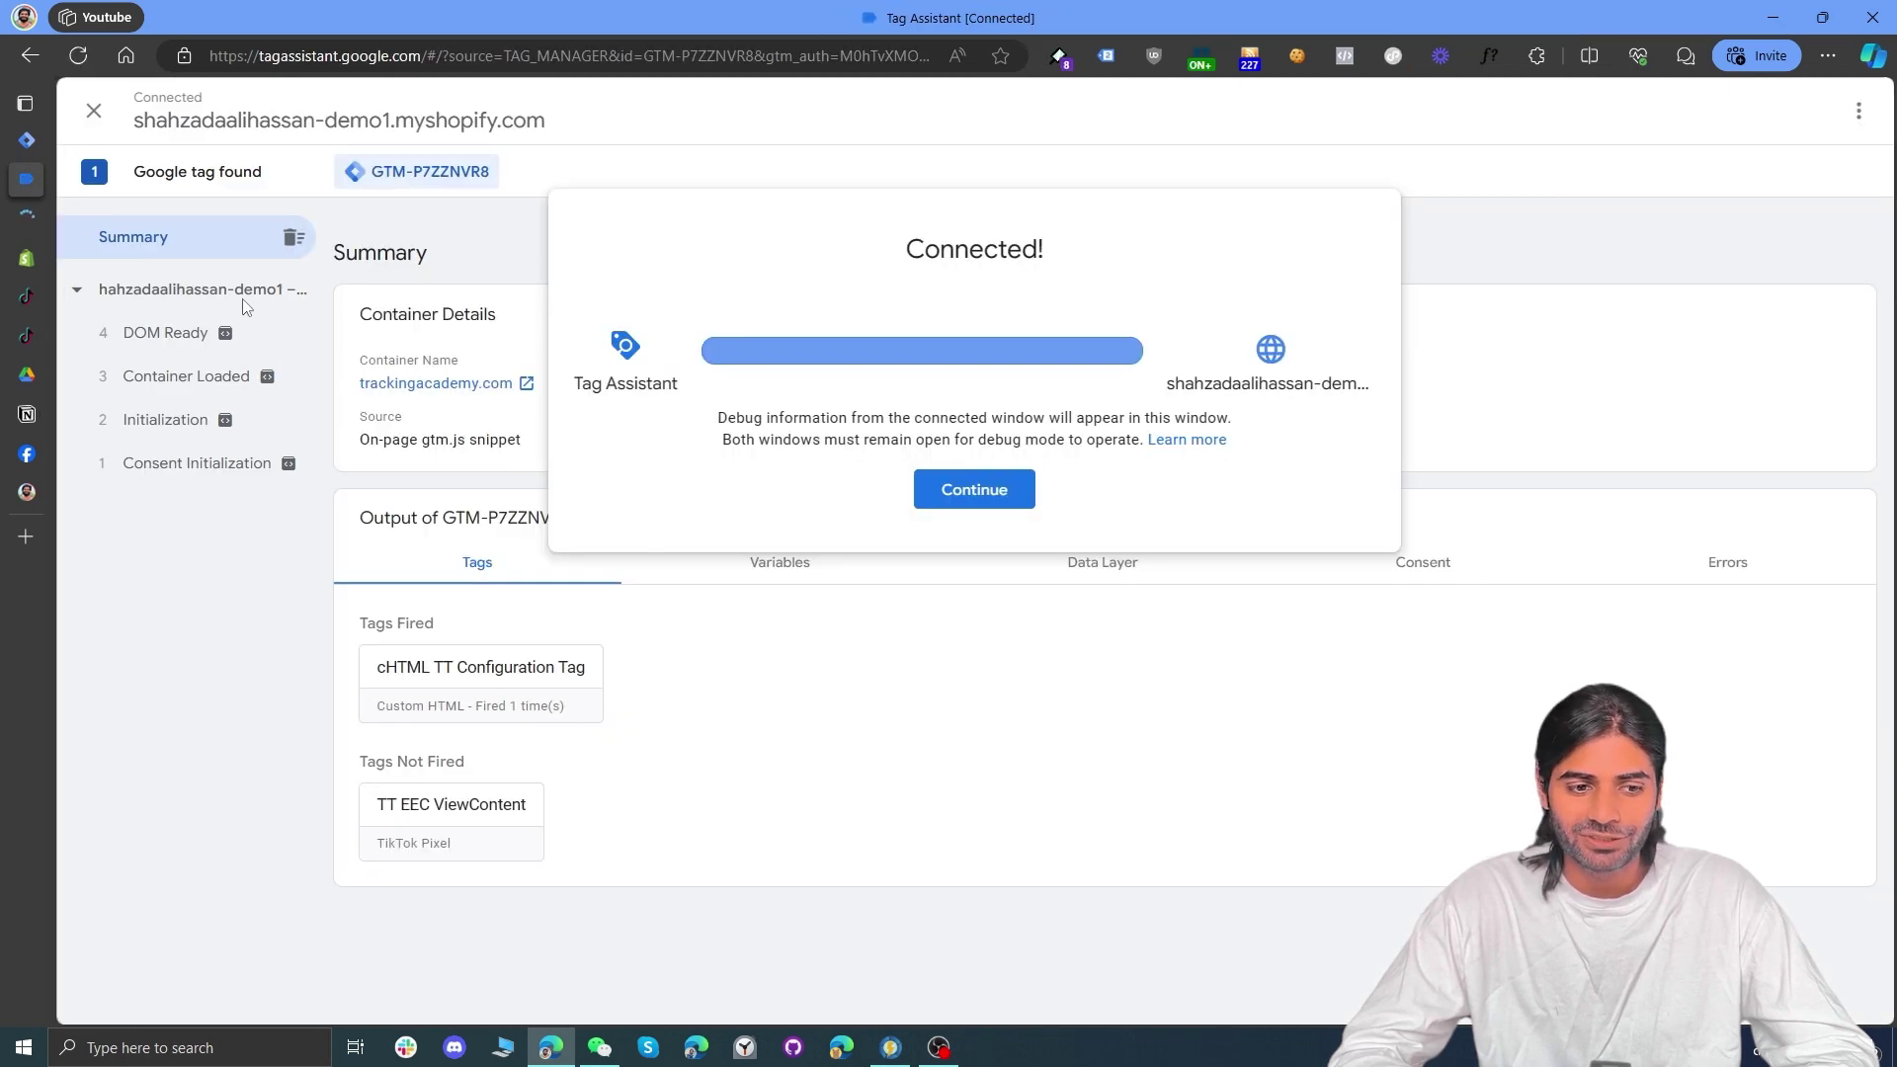
left_click(971, 490)
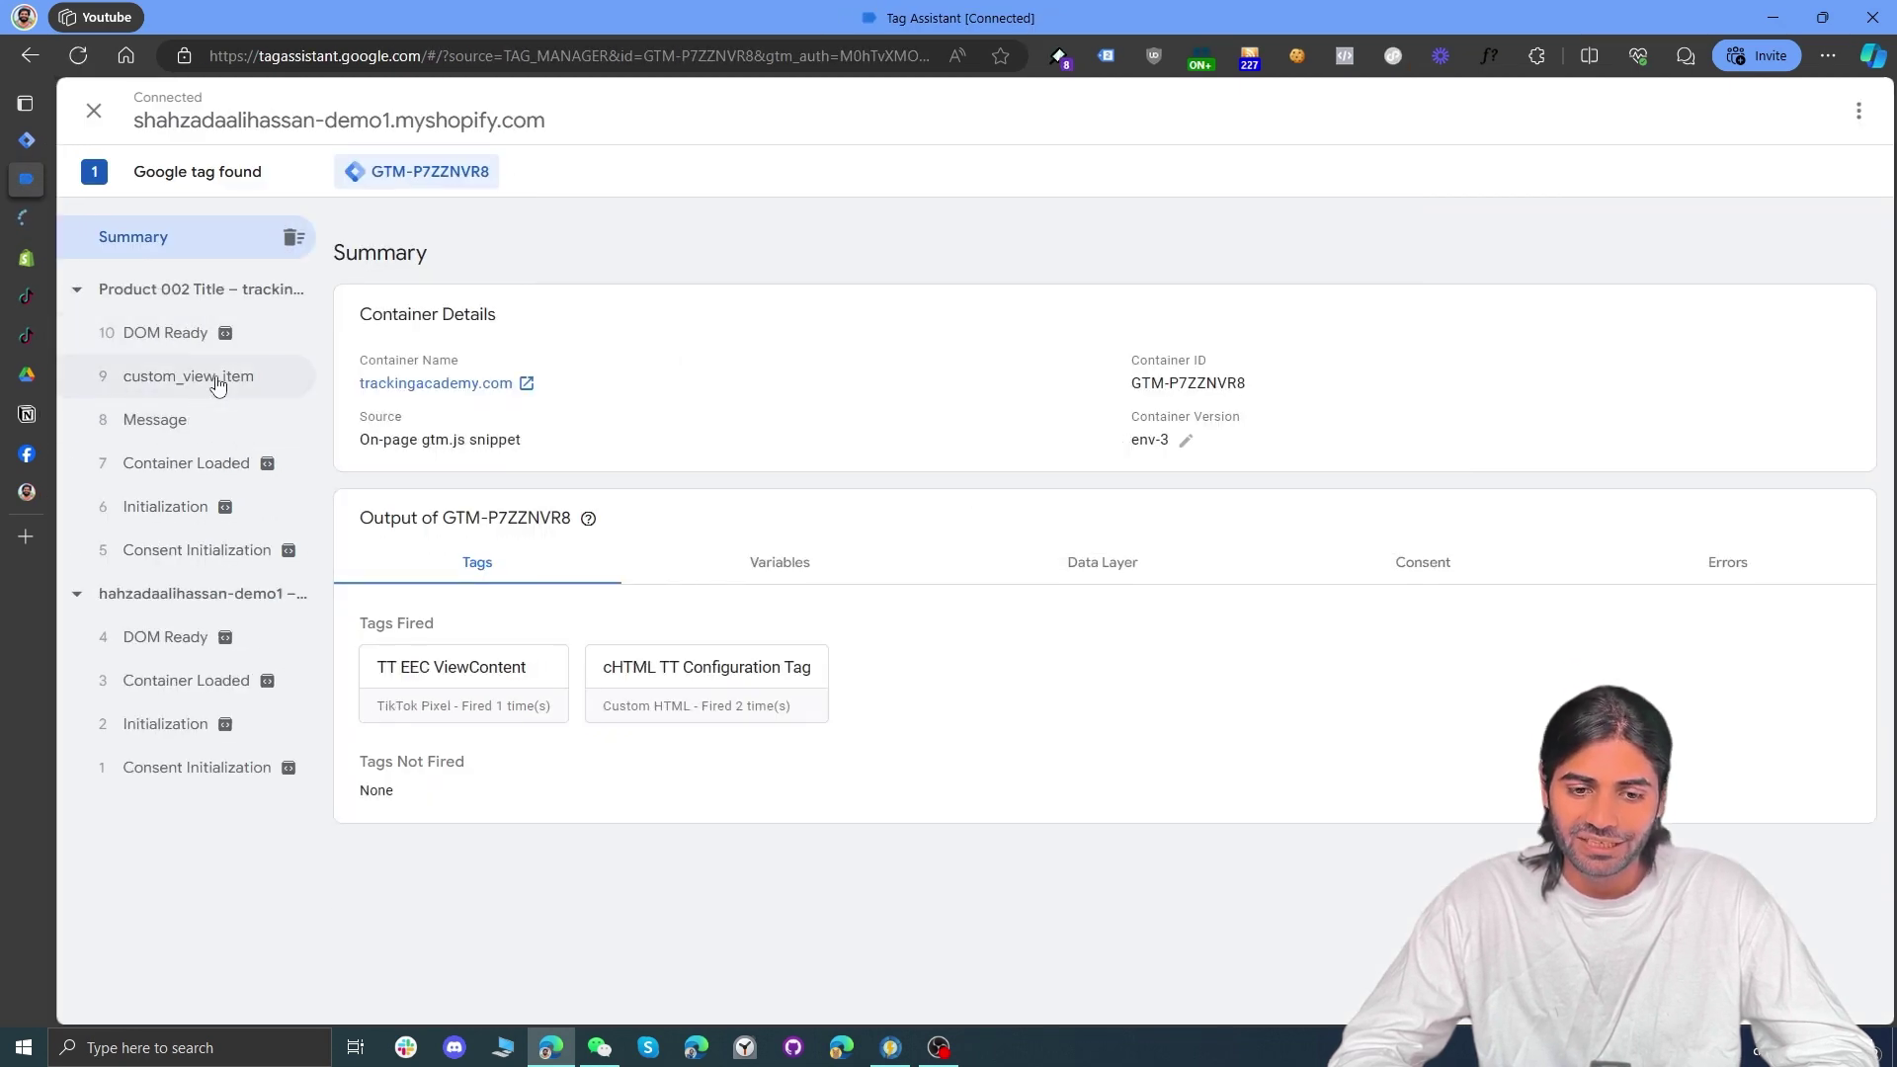
left_click(217, 380)
left_click(435, 628)
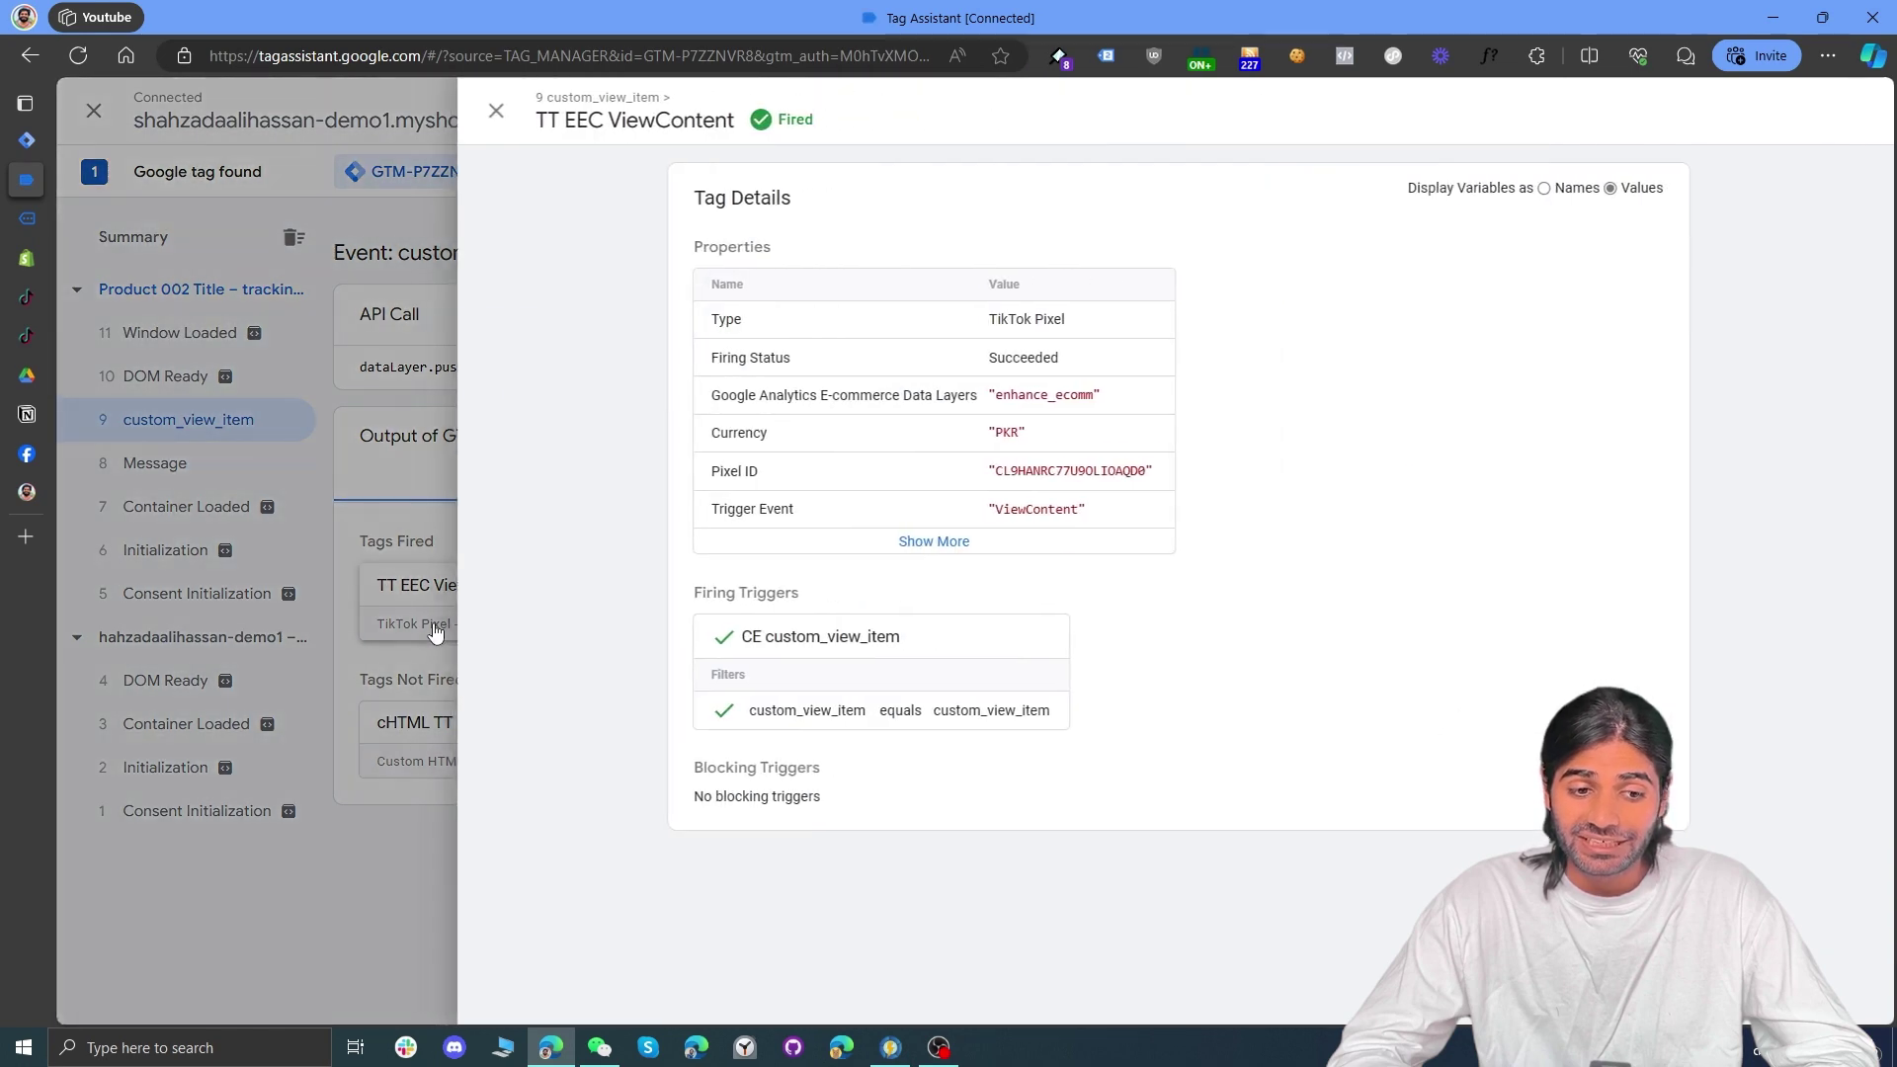
left_click(917, 544)
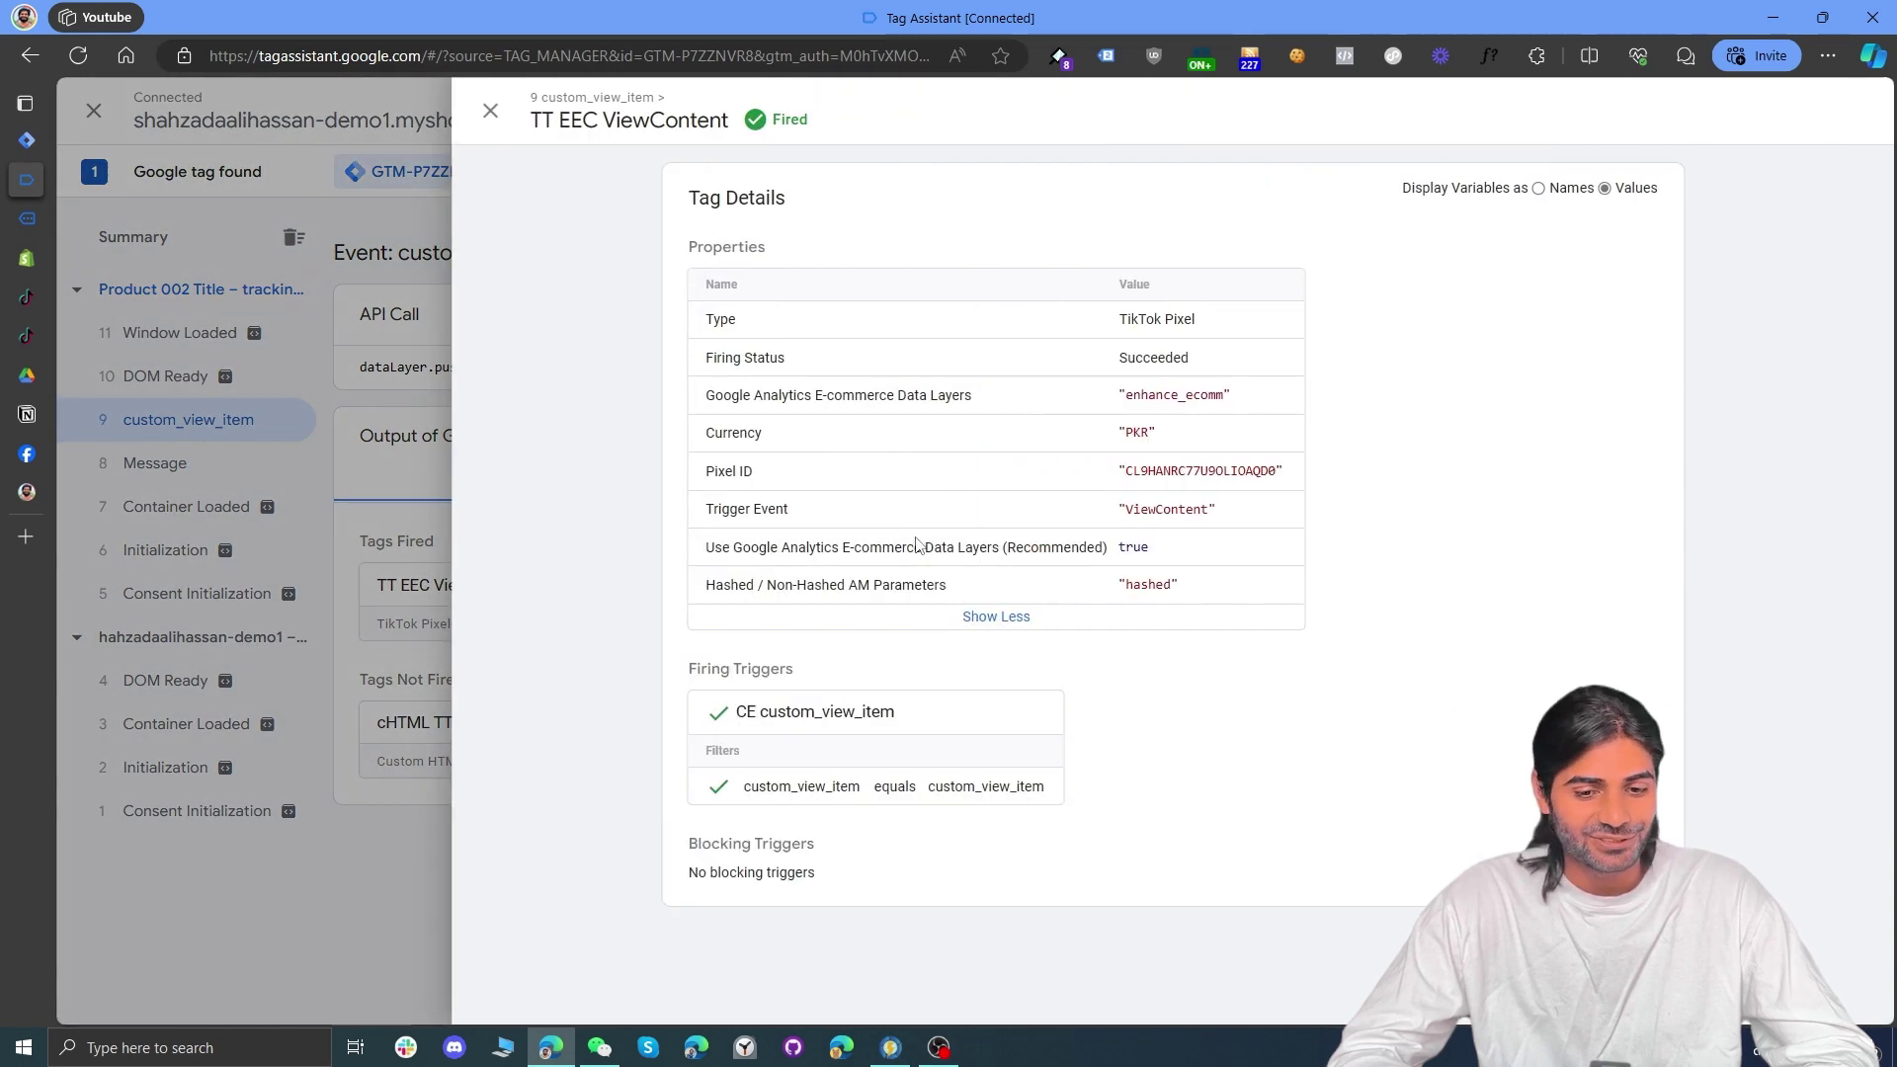
double_click(1194, 511)
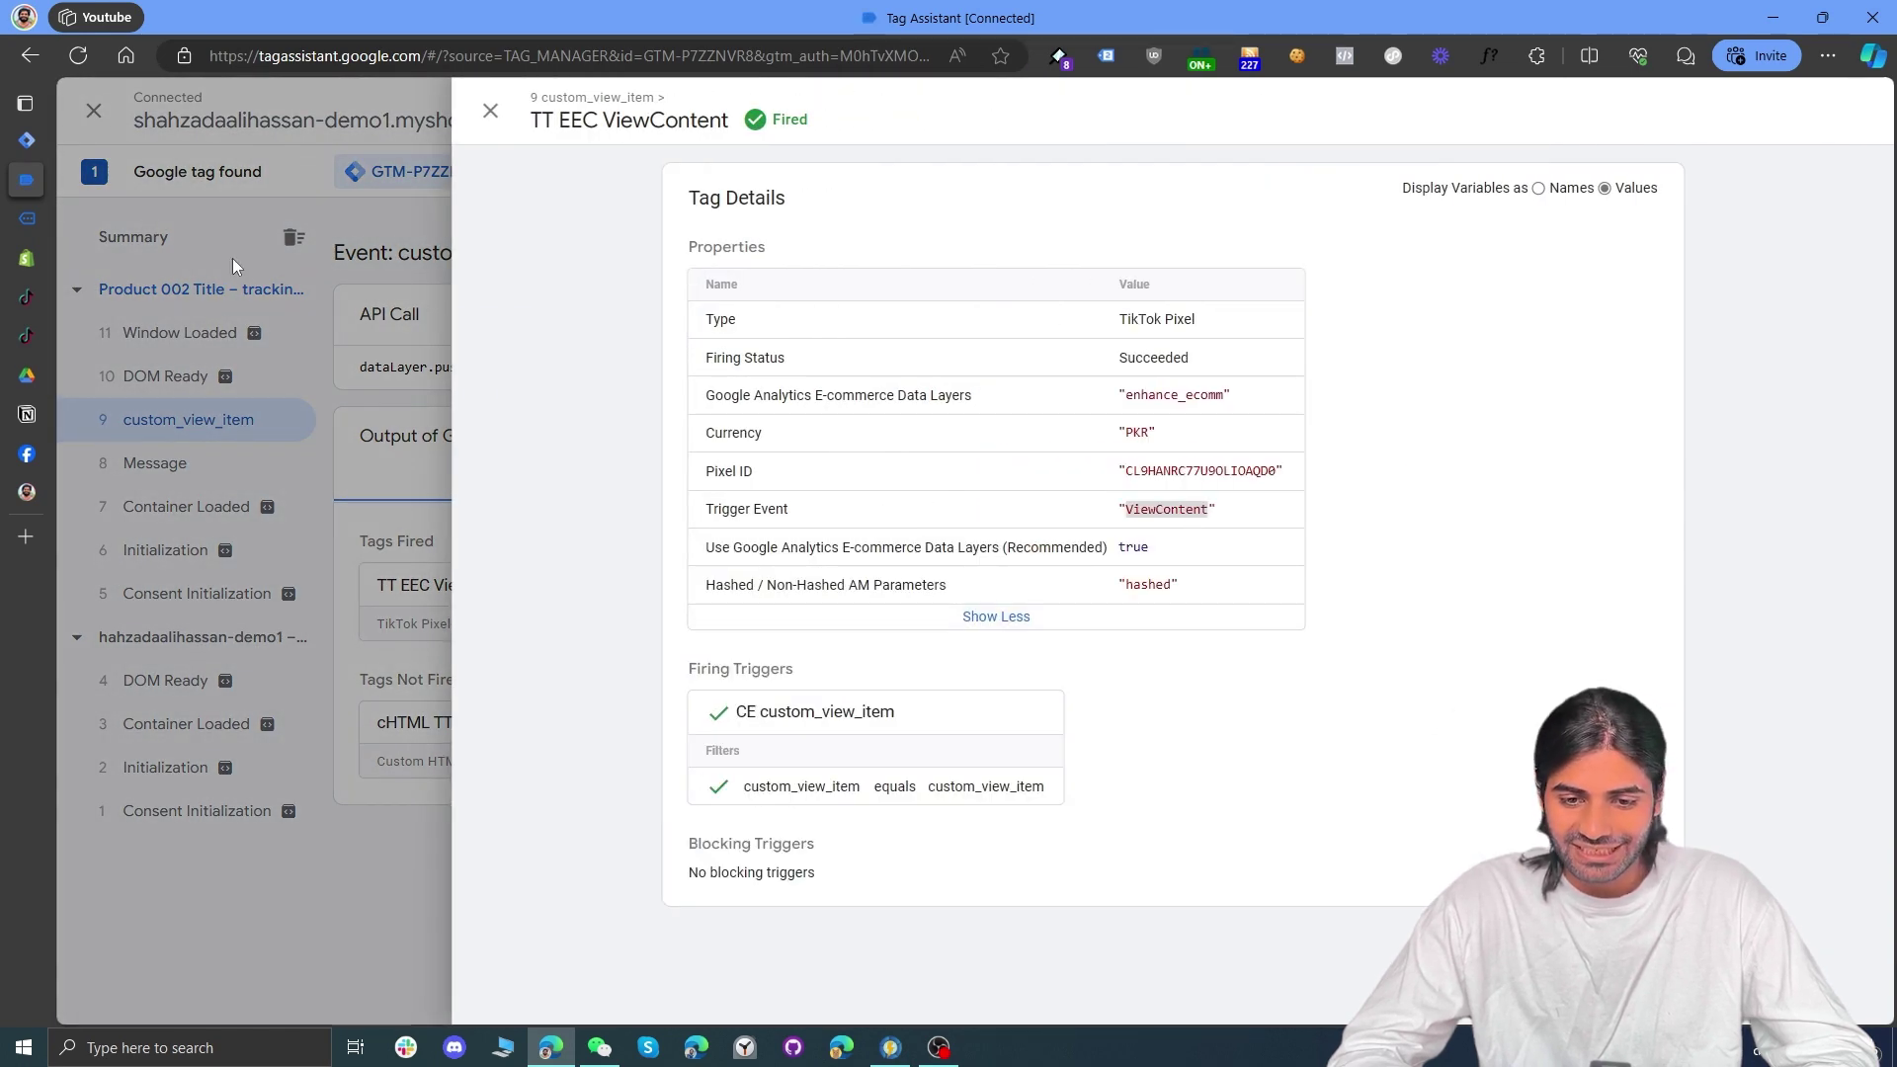
Step: Inspect the View Content event's parameters and contents in TikTok Pixel Helper on the Product 002 page
left_click(27, 217)
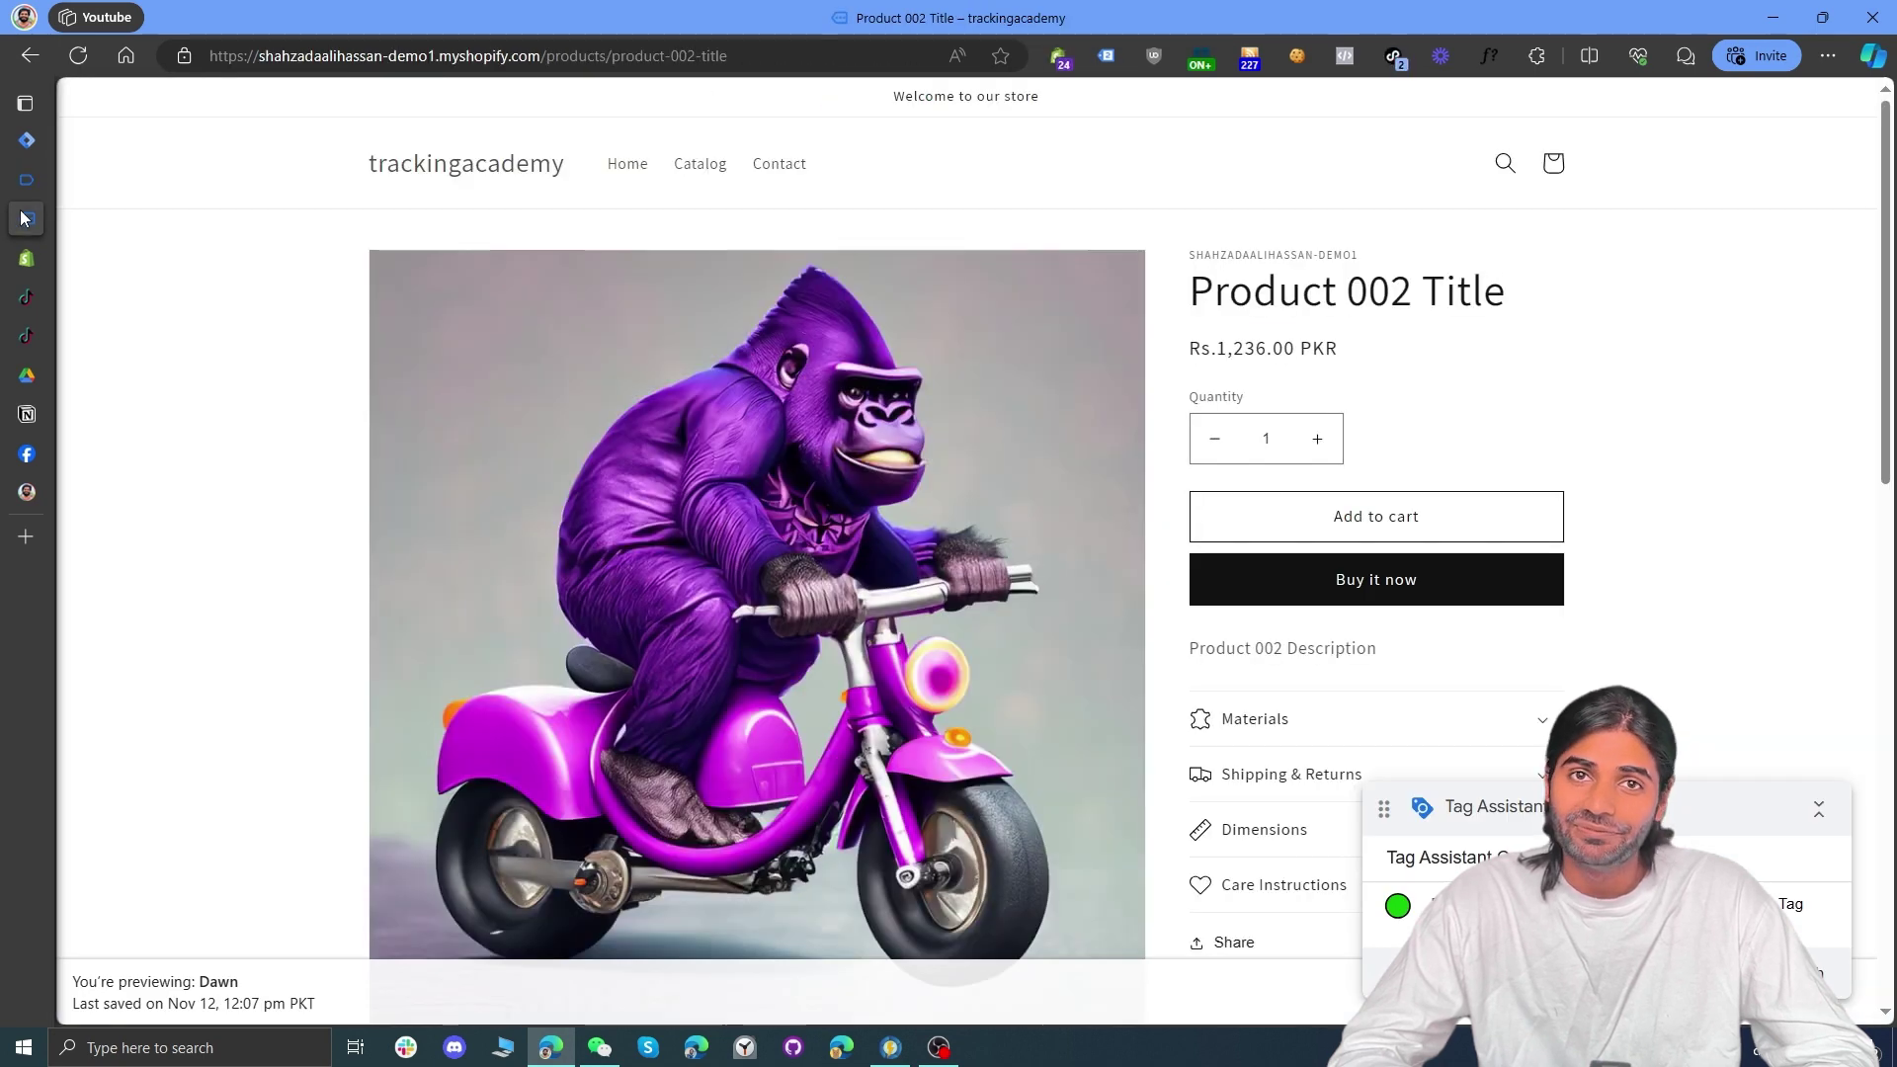
left_click(1395, 56)
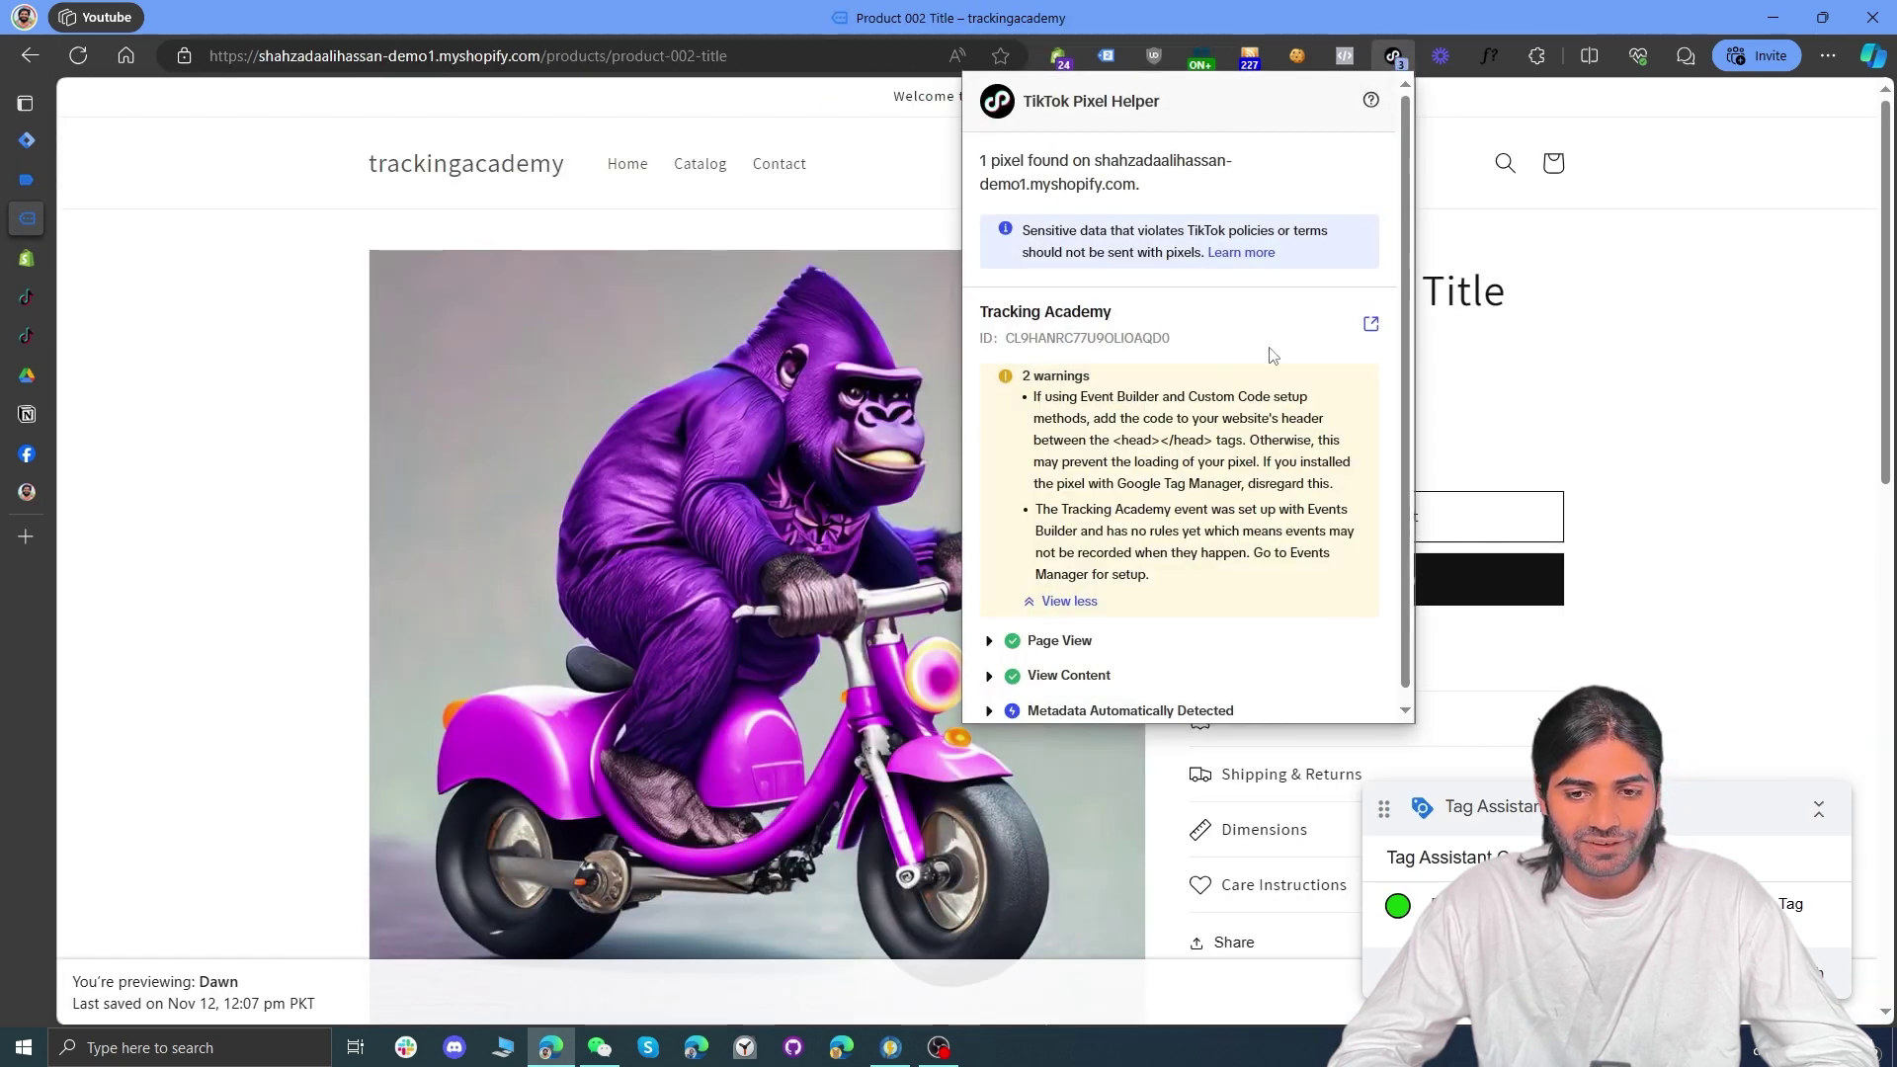
left_click(1083, 676)
scroll(1082, 484, "down", 3)
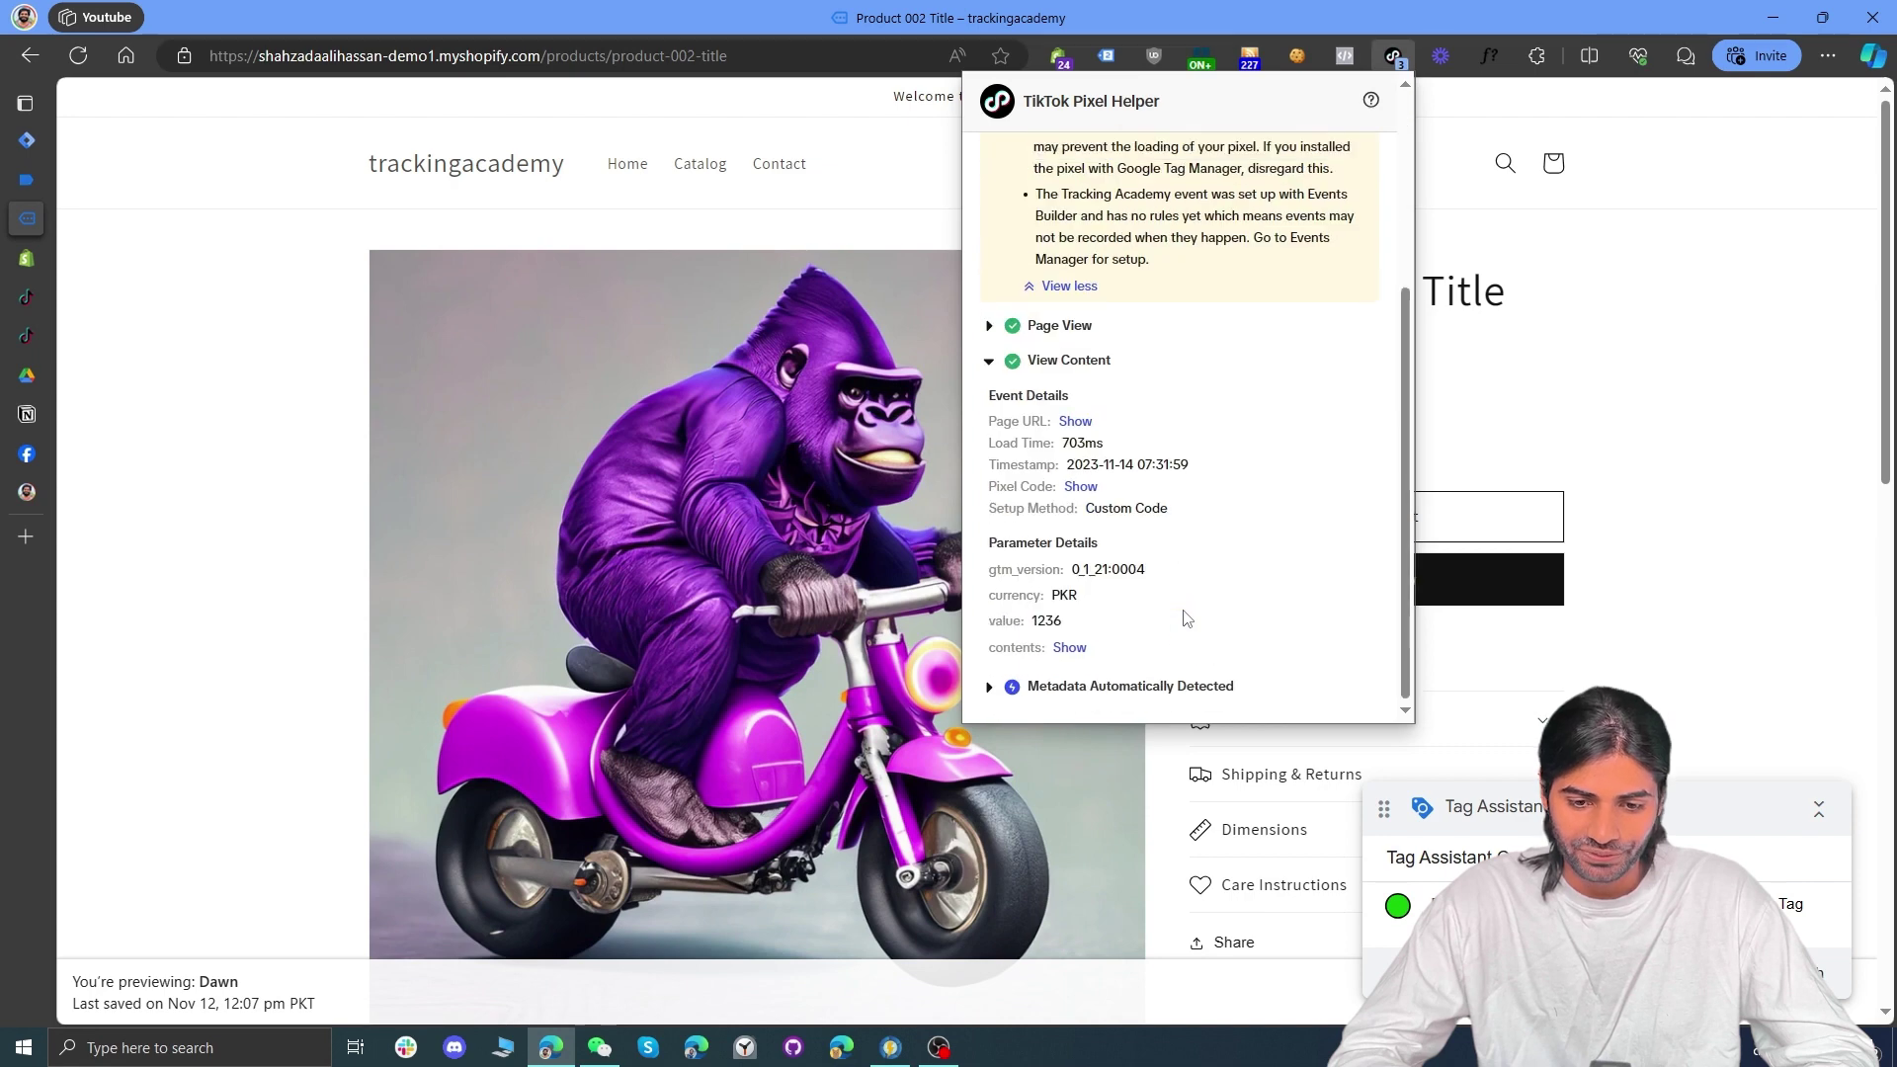
left_click(1069, 659)
scroll(1249, 584, "down", 1)
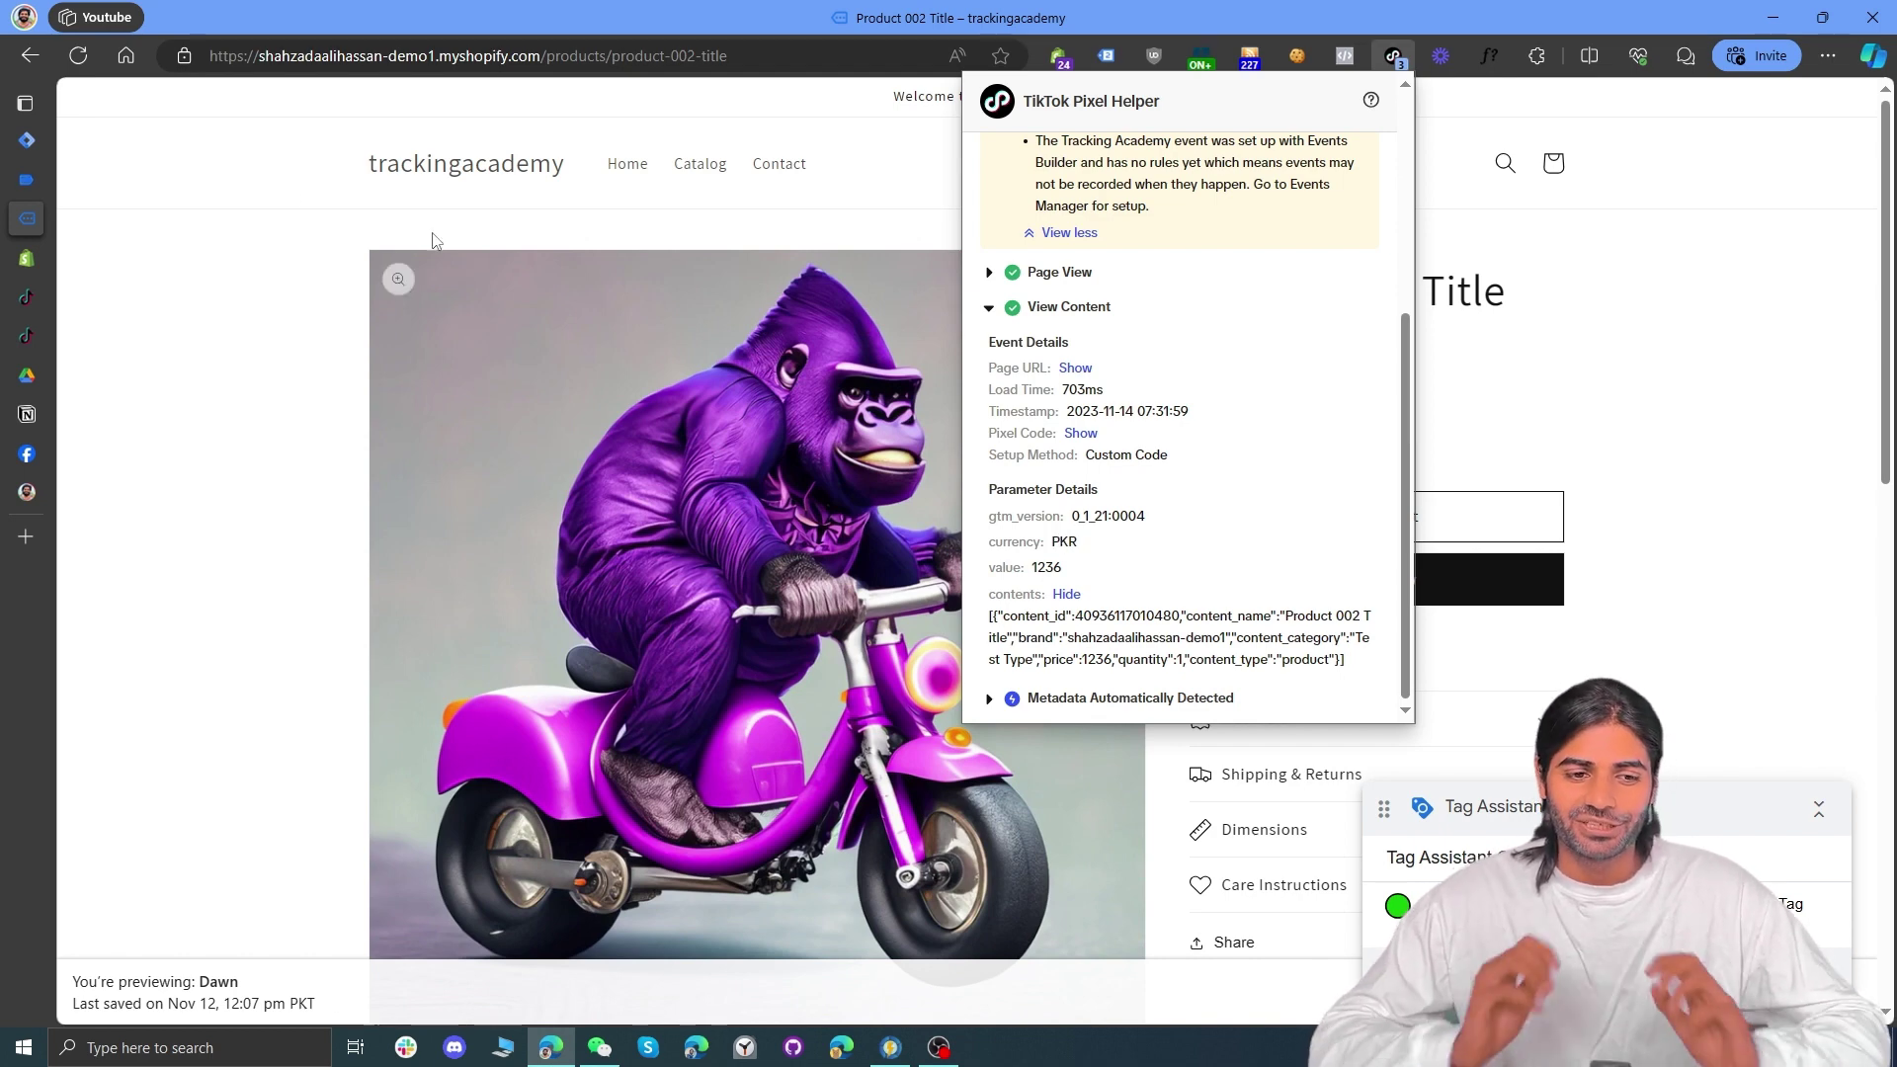
Step: Publish the Tag Manager workspace changes as a version named with the author's name in square brackets followed by "TT ViewContent Event"
key("ctrl+1")
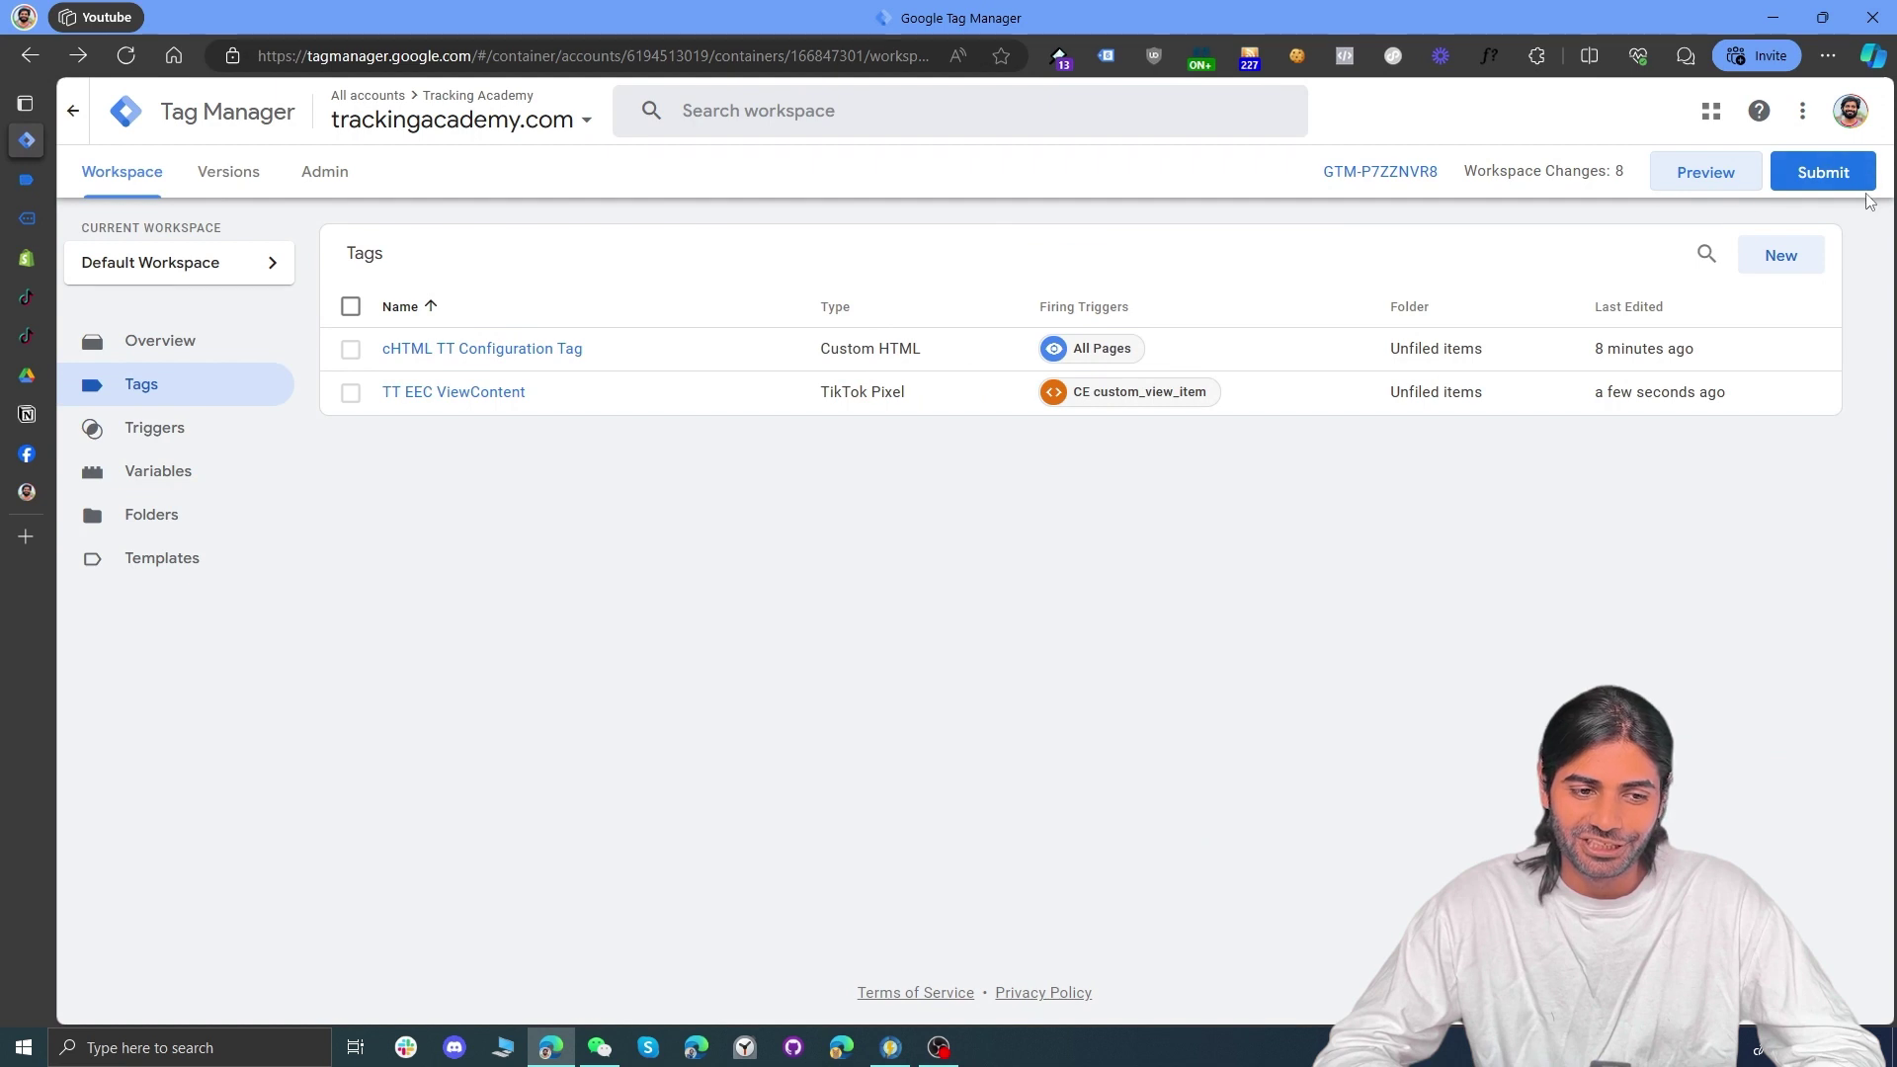
left_click(1828, 168)
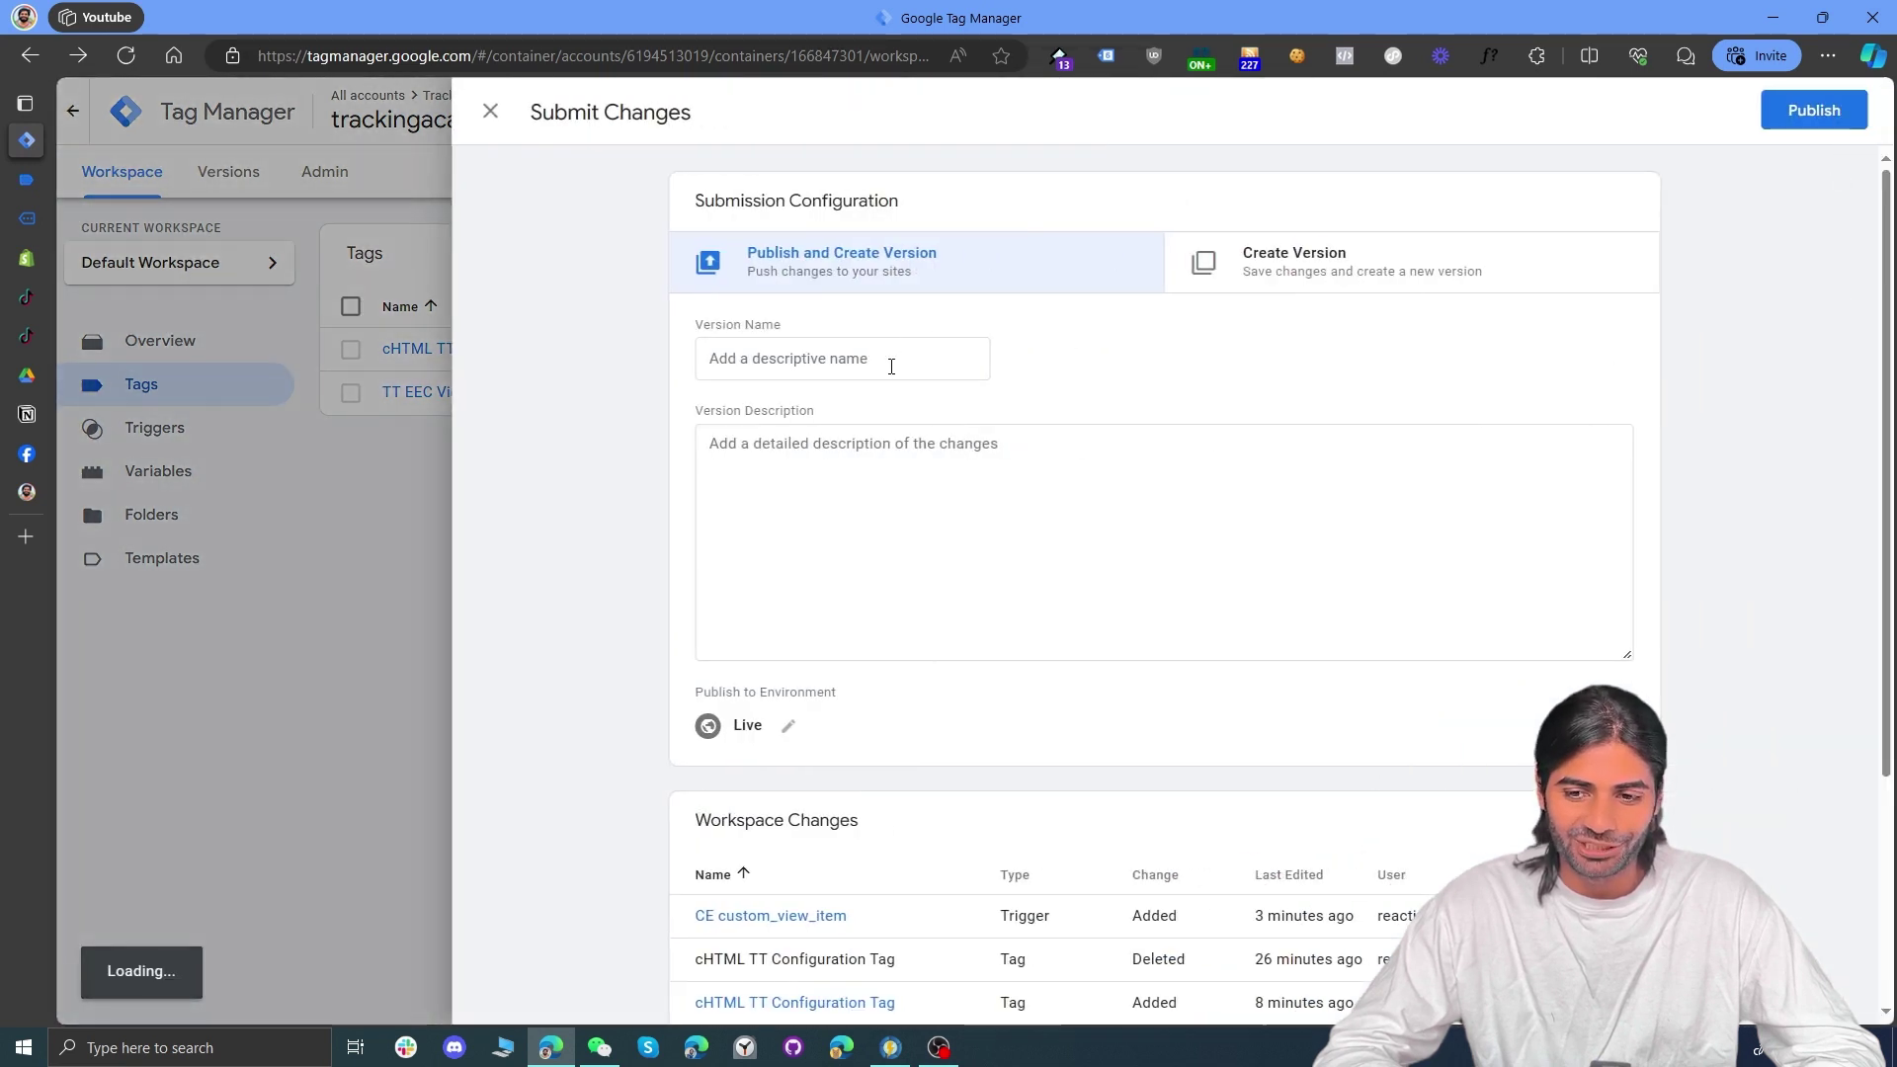
left_click(893, 364)
type("0")
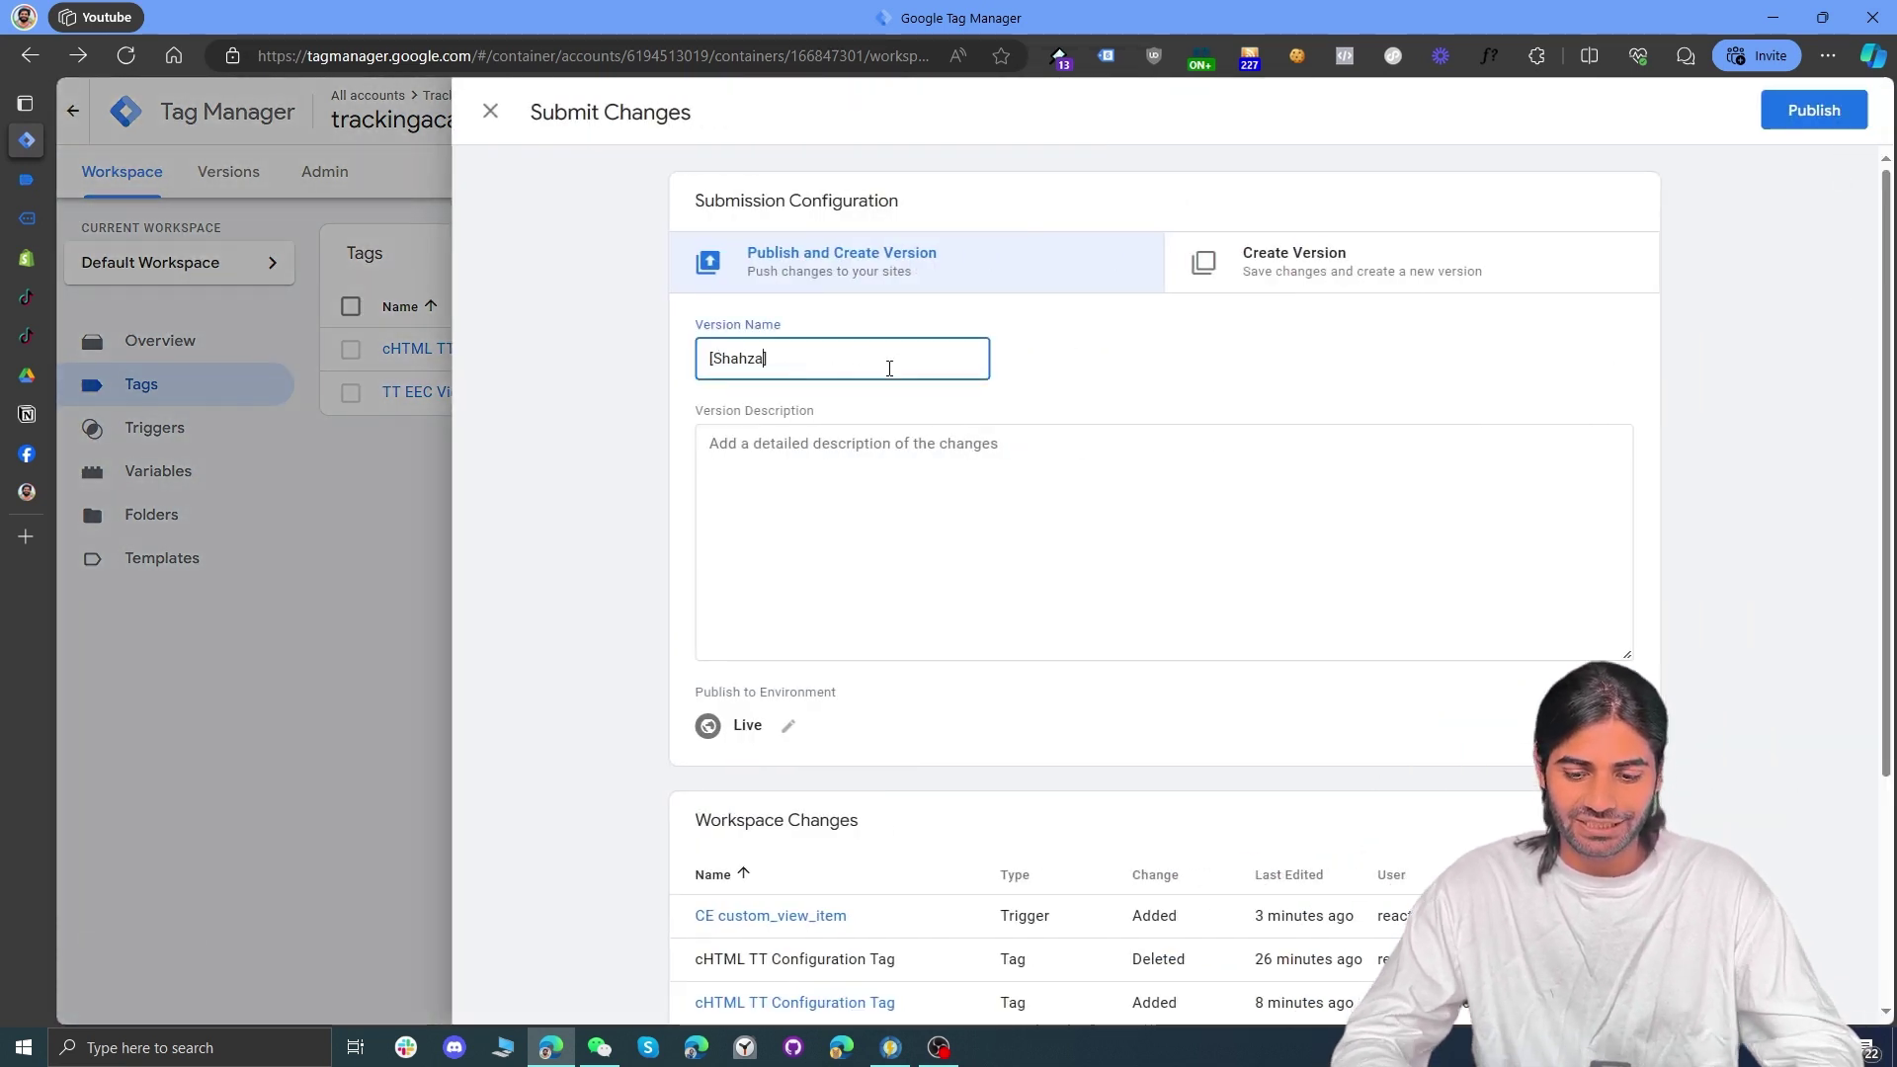
type("Shahzadaalihassan")
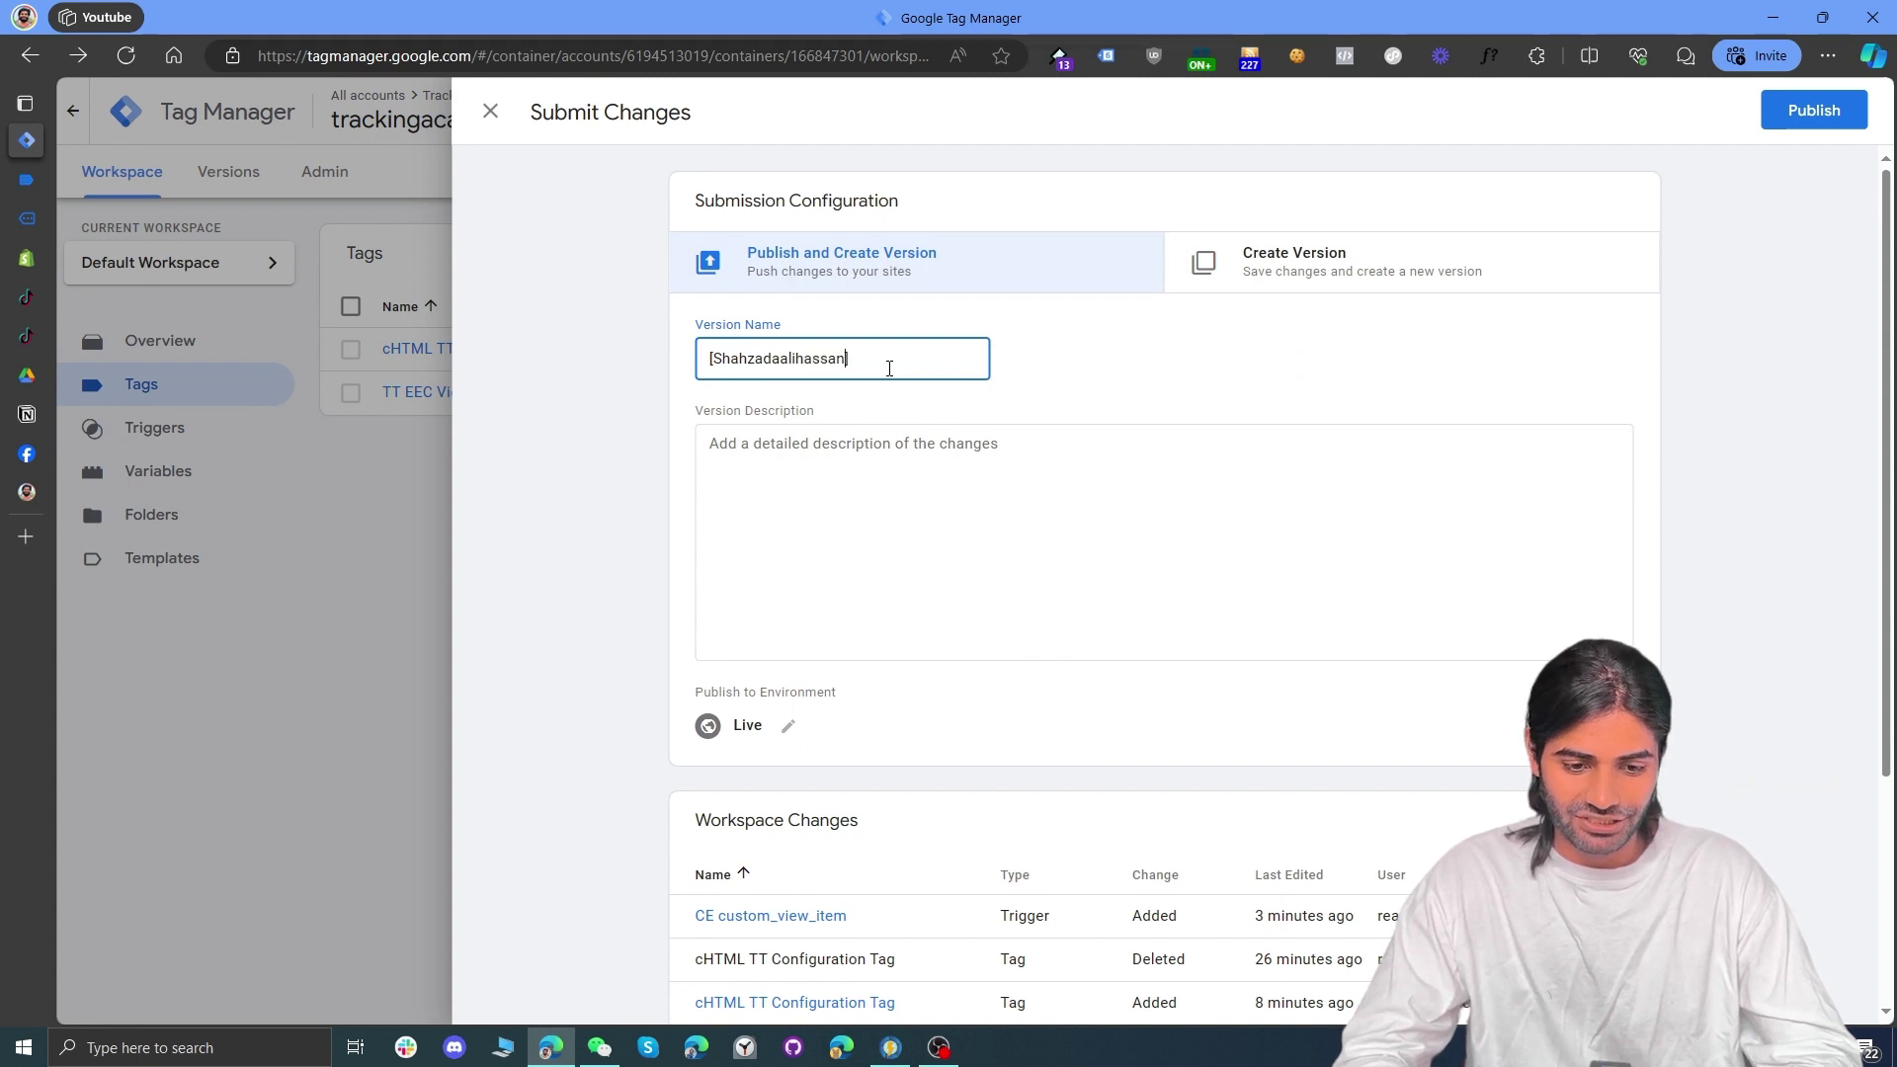
type("] TT ViewContent Event")
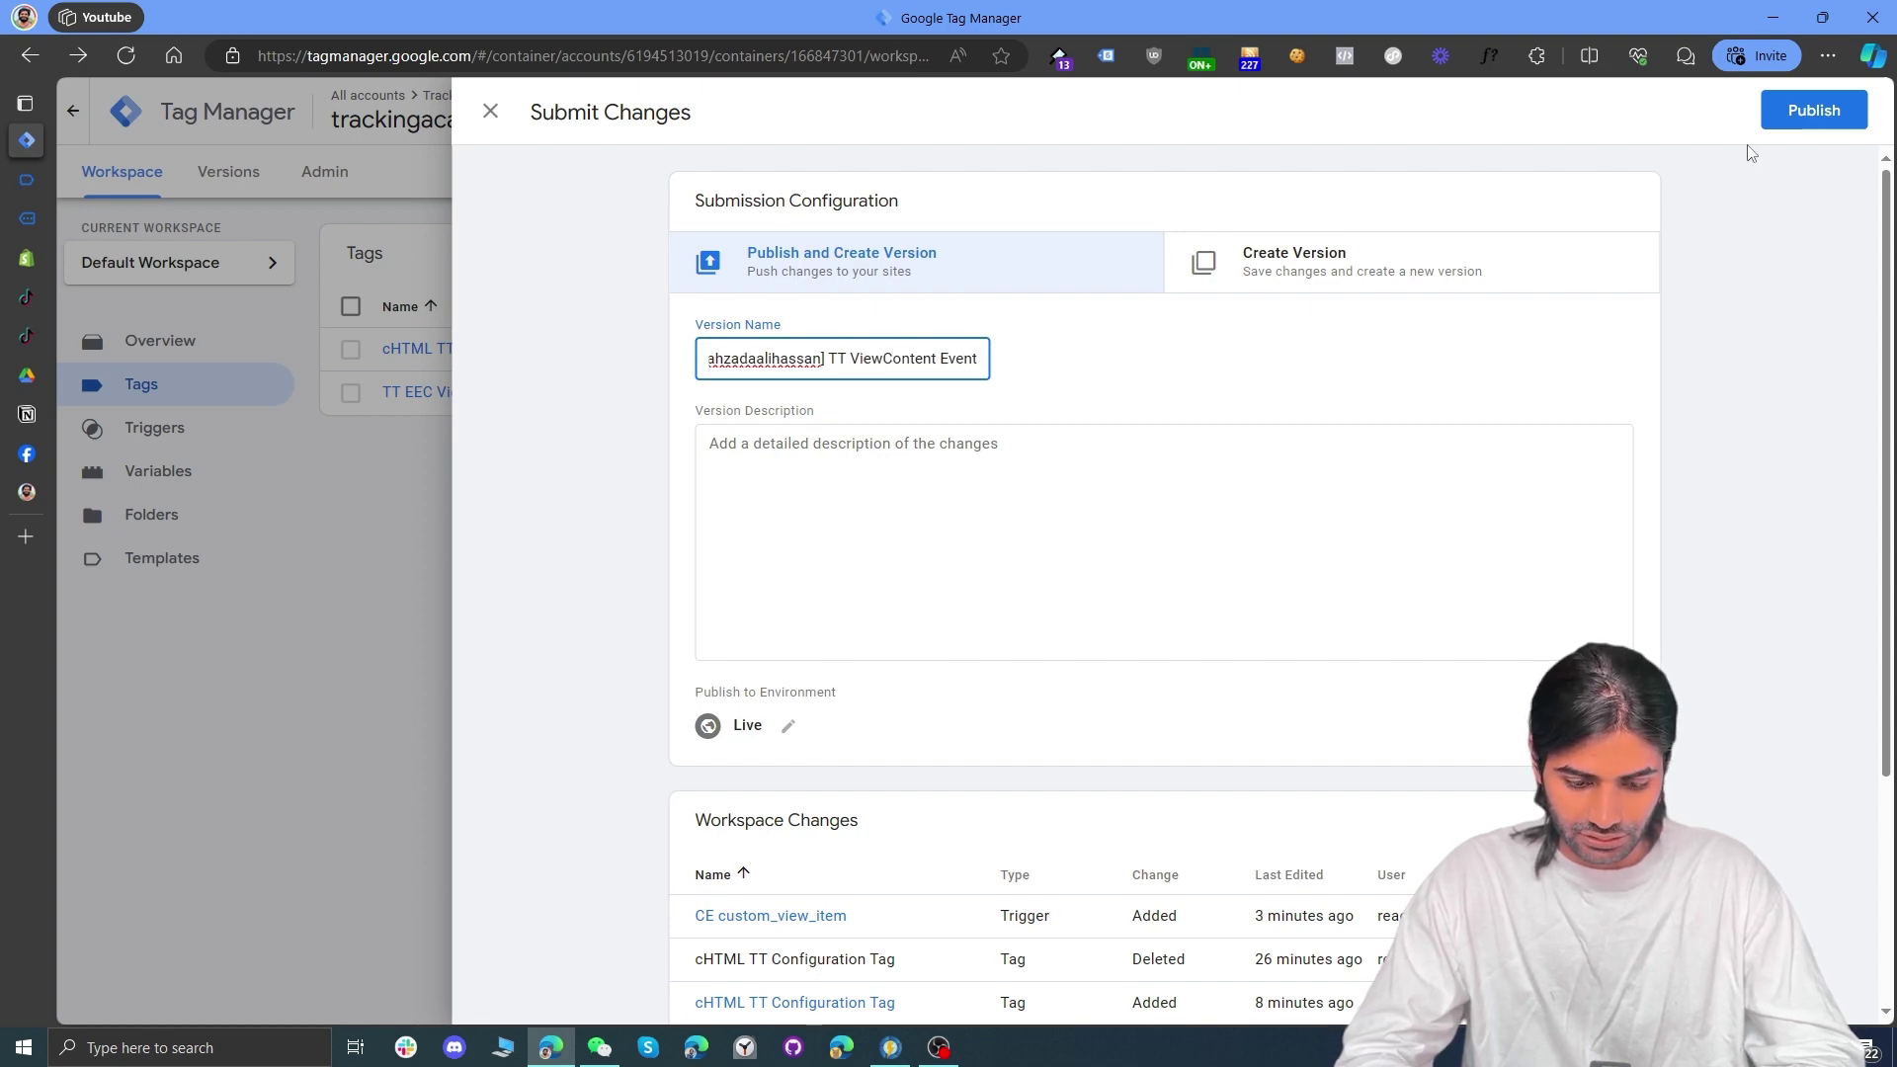
left_click(1819, 106)
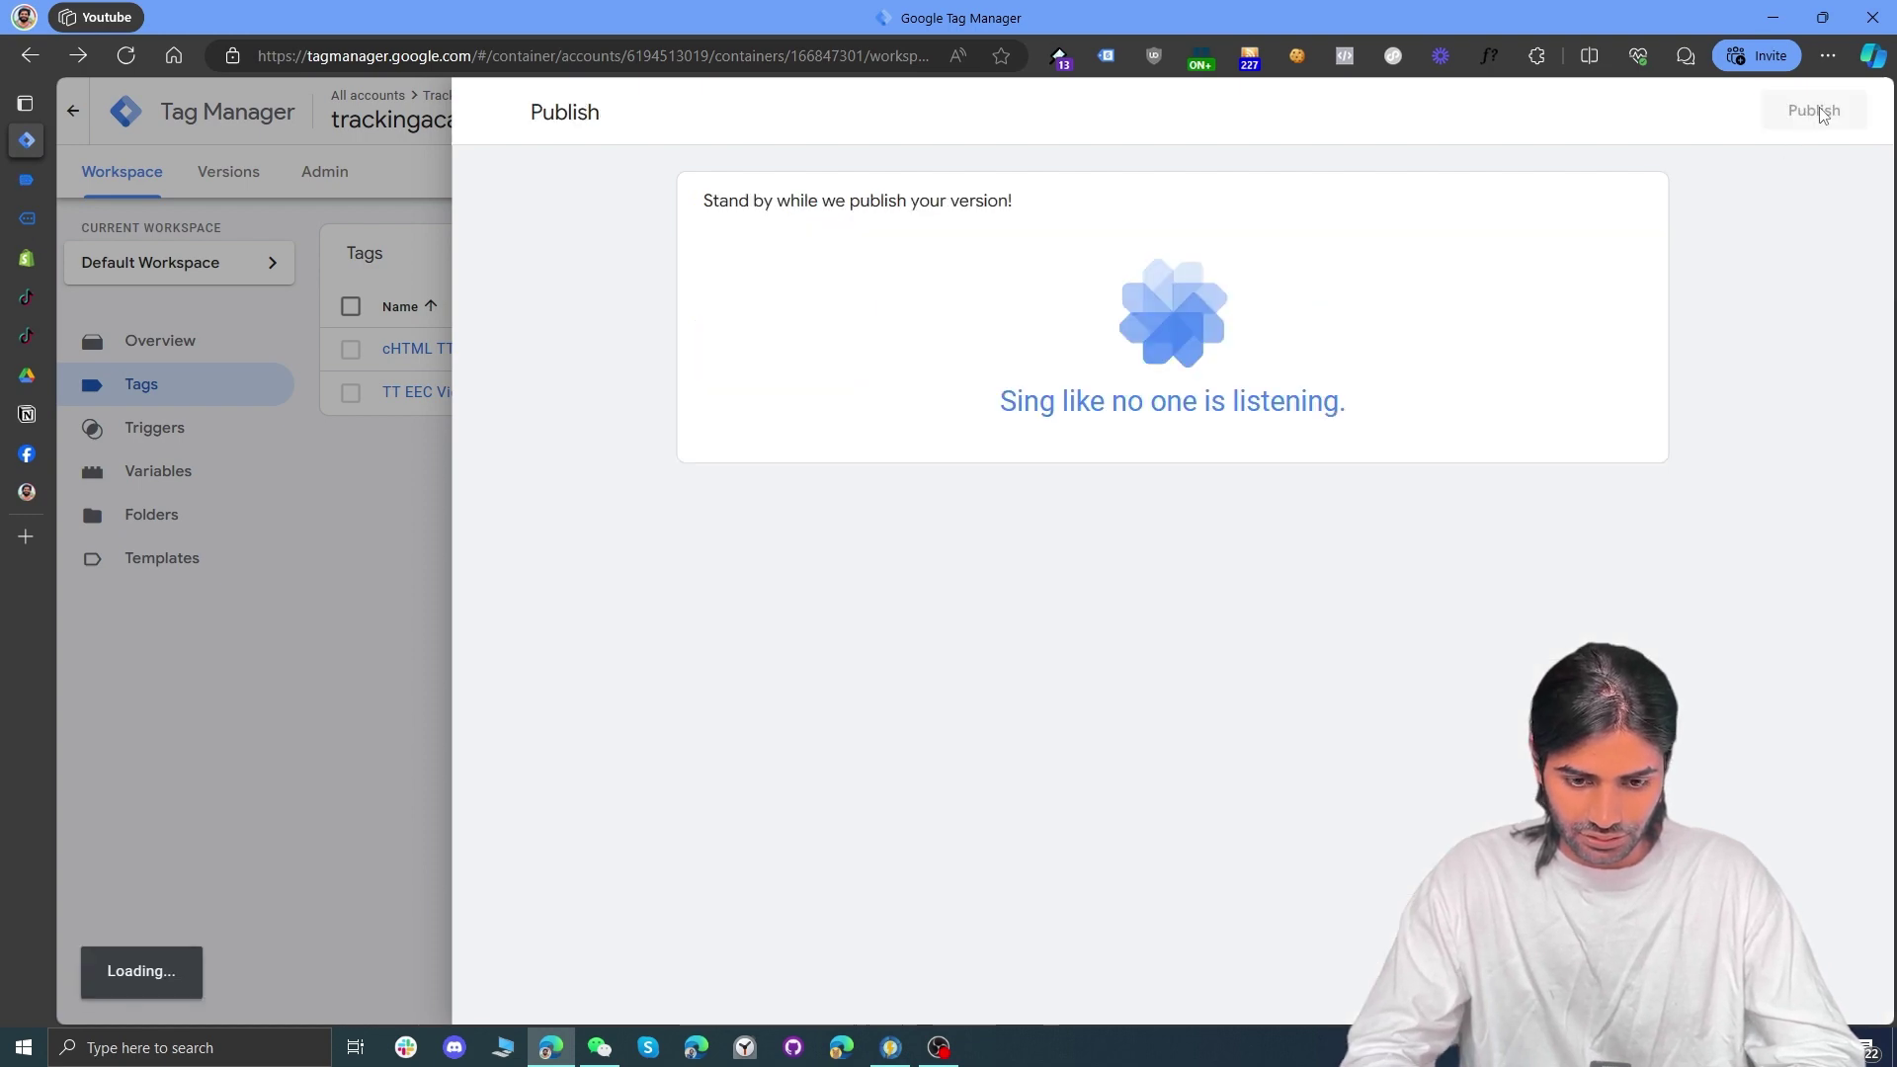